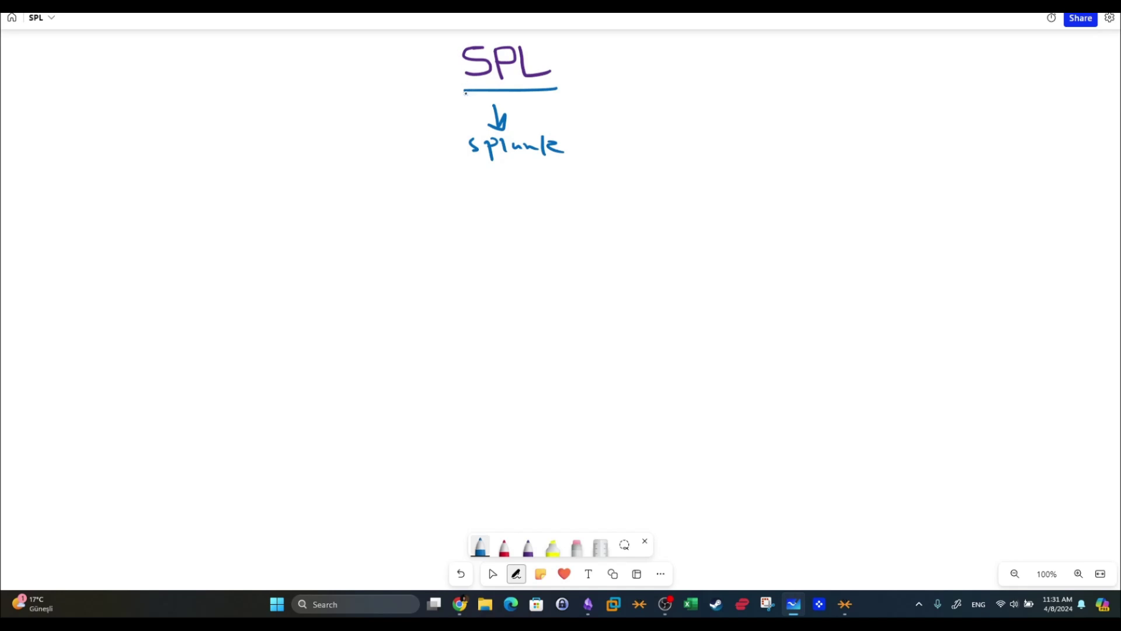
Underline "splunk" in blue and draw arrows from both sides of the SPL heading, leading to handwritten "search" and "Language".
drag(466, 170, 554, 172)
mouse_move(455, 72)
mouse_down()
mouse_move(390, 72)
mouse_move(402, 80)
mouse_up()
drag(277, 69, 270, 85)
mouse_move(286, 76)
mouse_down()
mouse_move(320, 77)
mouse_move(332, 58)
mouse_move(348, 84)
mouse_up()
mouse_move(567, 69)
mouse_down()
mouse_move(634, 71)
mouse_move(633, 80)
mouse_up()
mouse_move(656, 57)
mouse_down()
mouse_move(659, 77)
mouse_move(674, 75)
mouse_up()
mouse_move(678, 69)
mouse_down()
mouse_move(709, 68)
mouse_move(699, 102)
mouse_move(742, 71)
mouse_move(736, 105)
mouse_move(770, 75)
mouse_up()
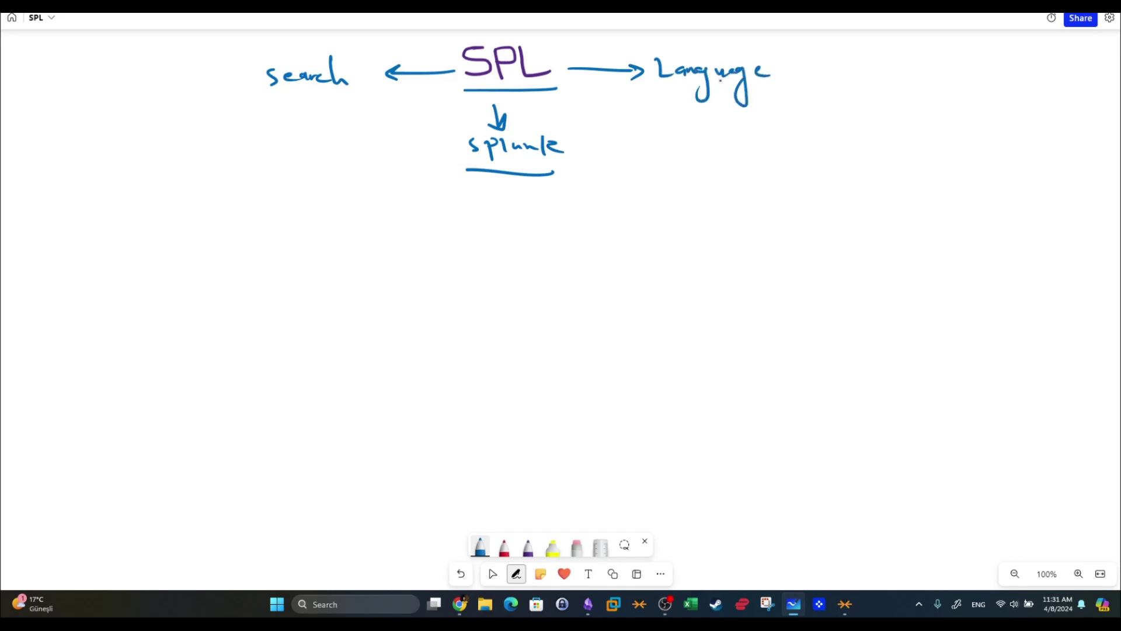
Draw a bent blue arrow from the P of SPL down to the handwritten word "processing".
drag(493, 79, 390, 93)
drag(389, 100, 388, 125)
mouse_move(301, 161)
mouse_down()
mouse_move(301, 182)
mouse_move(324, 165)
mouse_up()
drag(332, 166, 359, 176)
drag(363, 165, 366, 175)
mouse_move(378, 165)
mouse_down()
mouse_move(374, 176)
mouse_move(399, 175)
mouse_move(411, 207)
mouse_move(422, 187)
mouse_up()
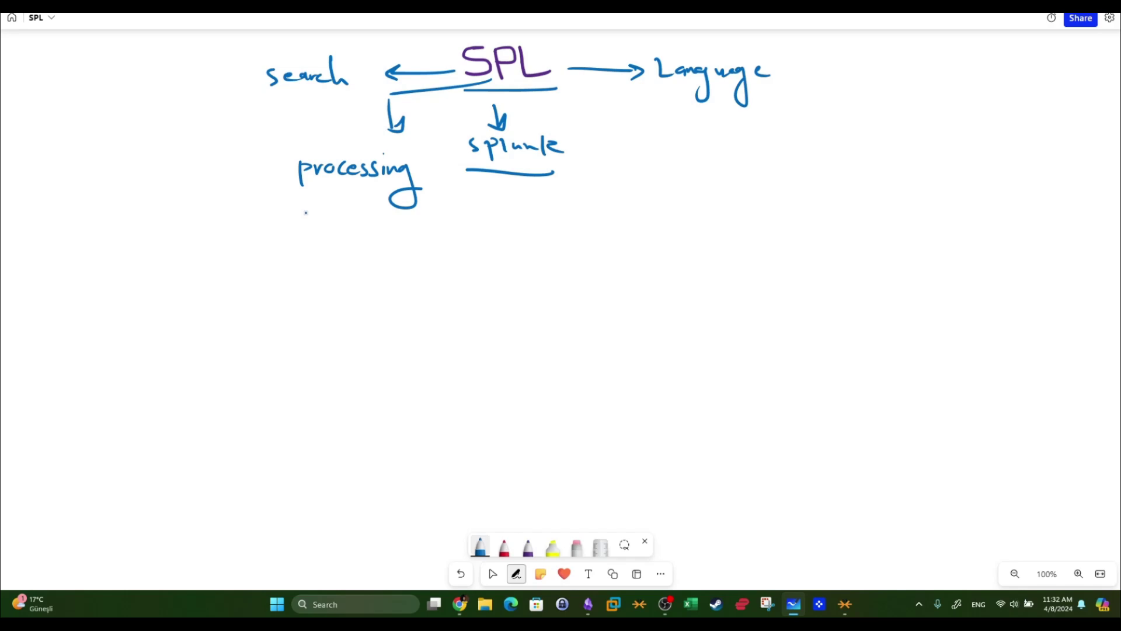
Write "splunk → search head" in blue and point a red arrow at it from "SPL commands", with SPL in red and commands in blue.
mouse_move(194, 287)
mouse_down()
mouse_move(215, 309)
mouse_move(260, 284)
mouse_move(276, 301)
mouse_move(422, 289)
mouse_move(461, 305)
mouse_move(491, 290)
mouse_move(522, 293)
mouse_move(519, 263)
mouse_up()
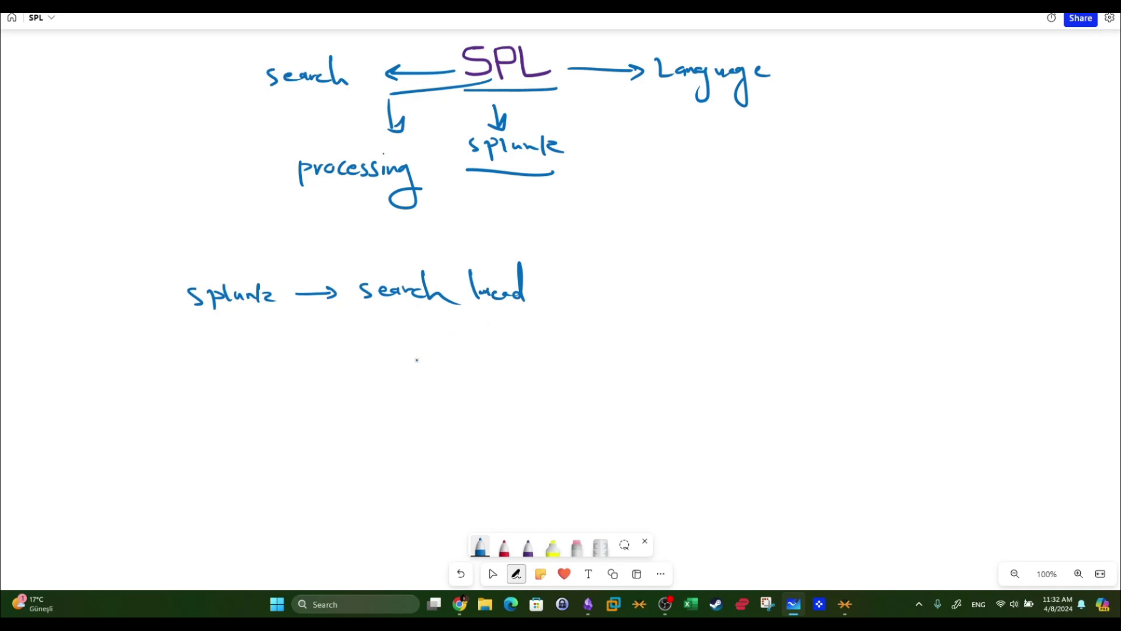
click(504, 547)
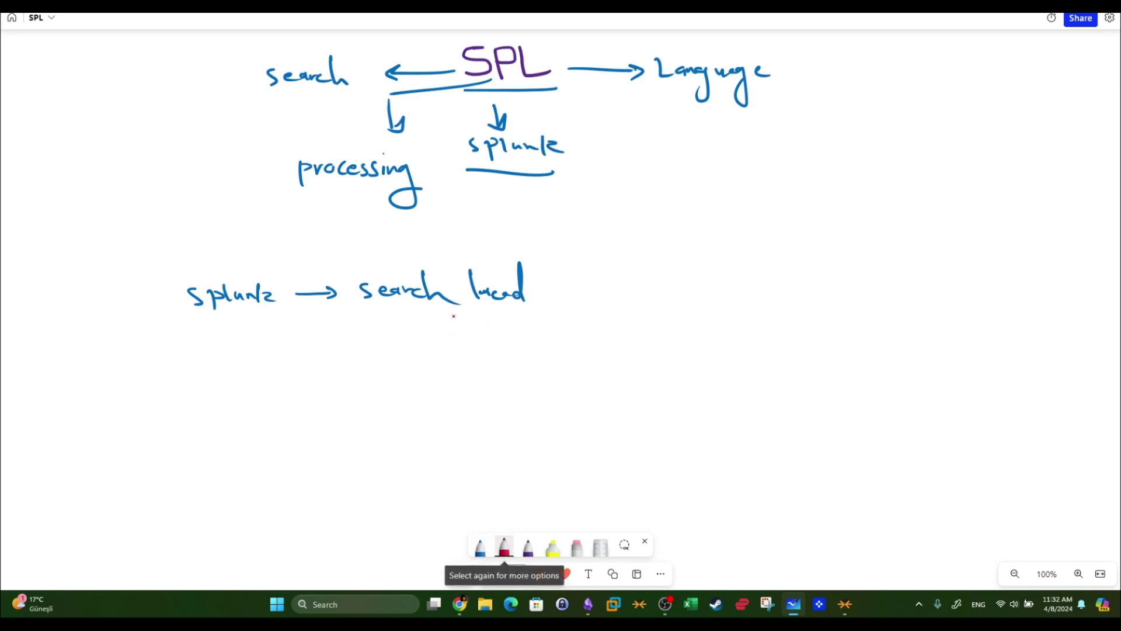
mouse_move(430, 357)
mouse_down()
mouse_move(425, 313)
mouse_move(433, 333)
mouse_up()
mouse_move(401, 380)
mouse_down()
mouse_move(393, 397)
mouse_move(462, 399)
mouse_up()
click(480, 546)
drag(482, 392, 485, 393)
mouse_move(488, 398)
mouse_down()
mouse_move(536, 397)
mouse_move(551, 369)
mouse_move(561, 397)
mouse_up()
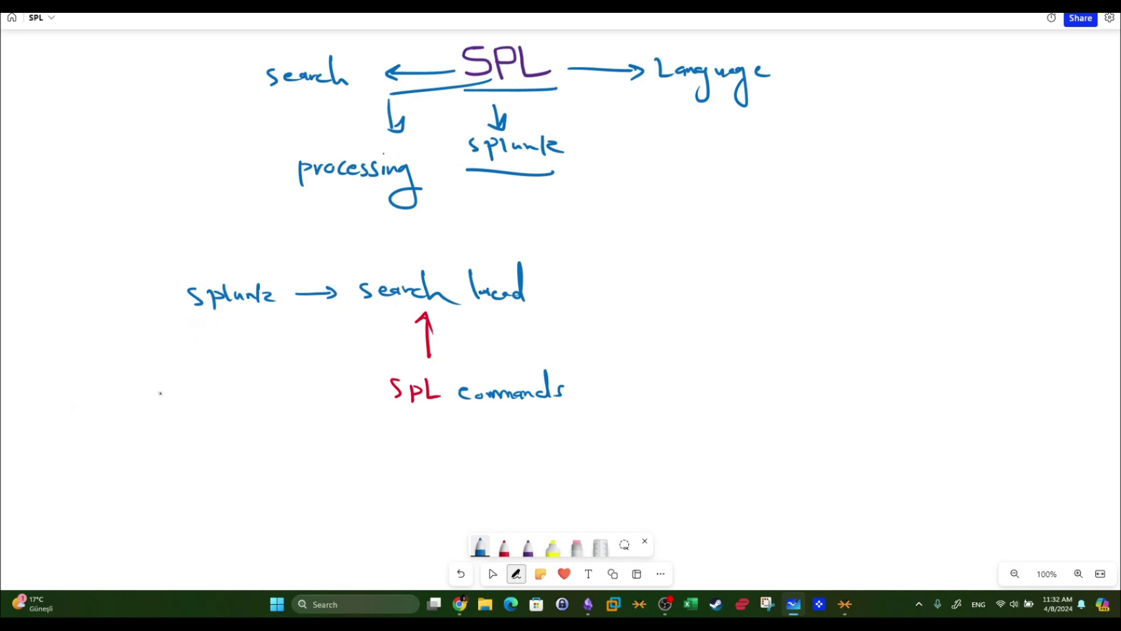
Write "Data" in blue below the lower "splunk" and connect it to that word with a bent arrow.
mouse_move(69, 402)
mouse_down()
mouse_move(64, 419)
mouse_move(82, 412)
mouse_up()
drag(93, 410, 111, 412)
drag(114, 398, 123, 412)
drag(145, 409, 135, 412)
mouse_move(136, 336)
mouse_down()
mouse_move(139, 392)
mouse_move(149, 314)
mouse_move(190, 312)
mouse_move(177, 334)
mouse_up()
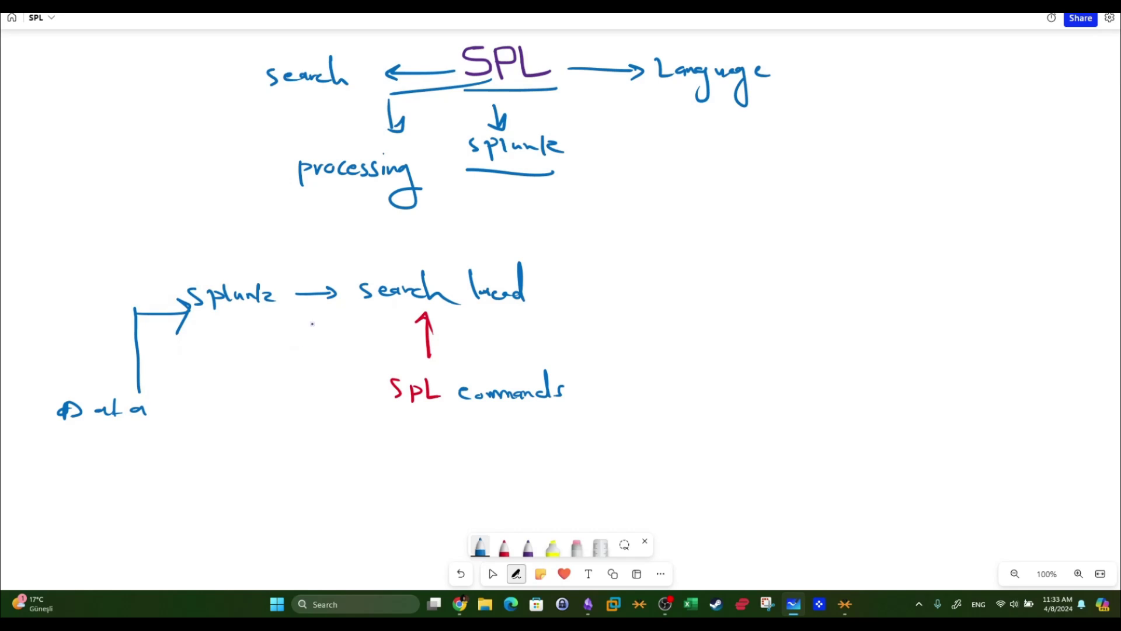
Circle the lower "splunk" and underline both "search head" and "SPL commands" in blue.
mouse_move(263, 274)
mouse_down()
mouse_move(283, 353)
mouse_move(266, 254)
mouse_up()
drag(504, 306, 420, 304)
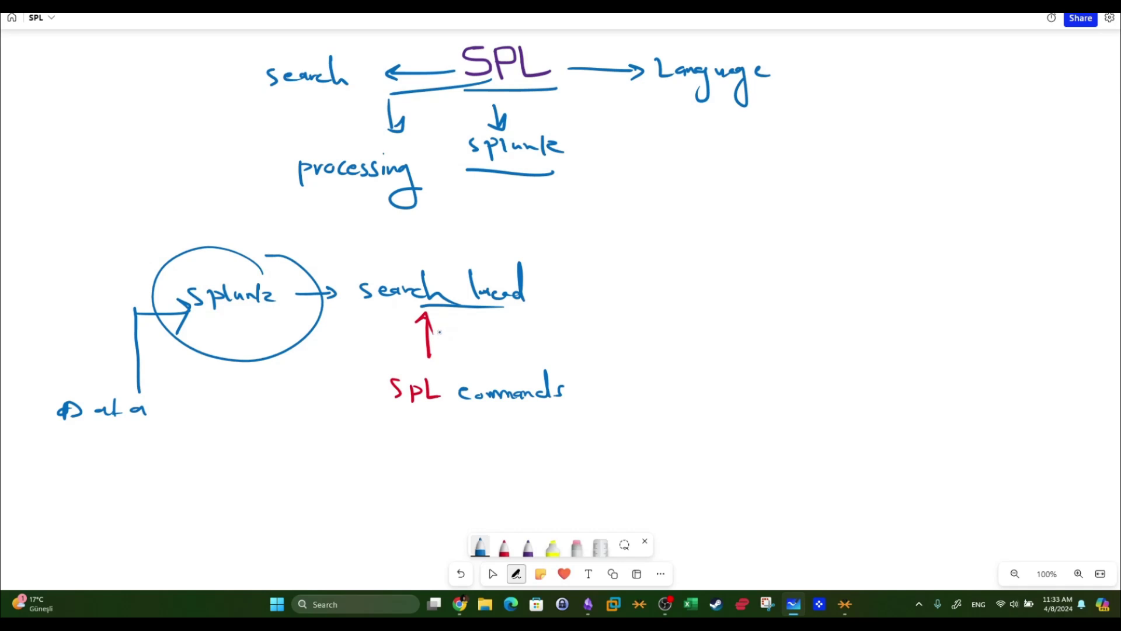
drag(553, 419, 387, 414)
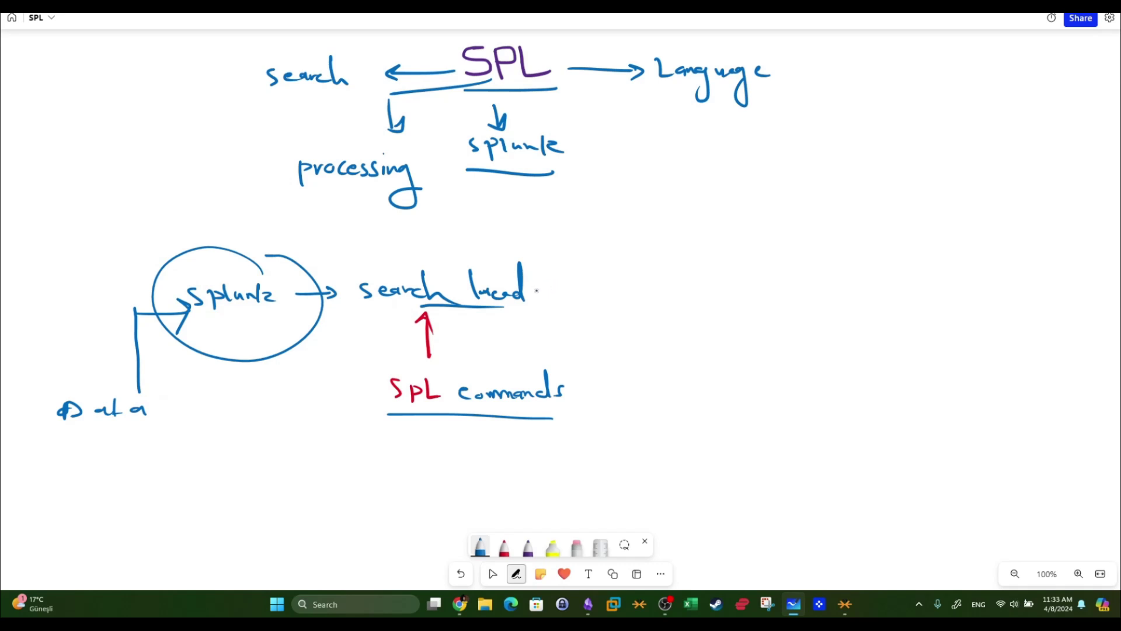
Write "top" in purple above "search head" and circle it.
click(528, 547)
drag(450, 231, 451, 253)
mouse_move(442, 241)
mouse_down()
mouse_move(464, 240)
mouse_move(475, 259)
mouse_up()
mouse_move(475, 239)
mouse_down()
mouse_move(430, 260)
mouse_move(493, 226)
mouse_up()
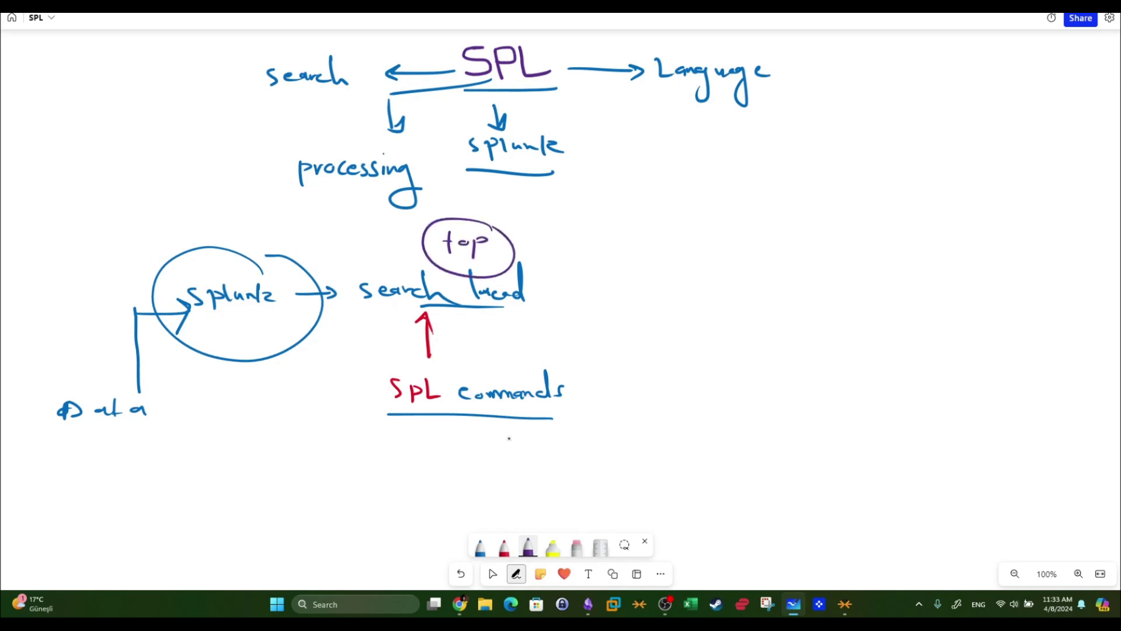
Draw a blue arrow from "search head" to the handwritten result "top 10 entries".
click(480, 547)
mouse_move(596, 296)
mouse_down()
mouse_move(689, 299)
mouse_move(679, 305)
mouse_up()
mouse_move(761, 261)
mouse_down()
mouse_move(759, 292)
mouse_move(772, 280)
mouse_up()
mouse_move(785, 278)
mouse_down()
mouse_move(801, 296)
mouse_move(802, 285)
mouse_up()
mouse_move(853, 259)
mouse_down()
mouse_move(858, 286)
mouse_move(942, 286)
mouse_up()
mouse_move(940, 252)
mouse_down()
mouse_move(942, 287)
mouse_move(953, 273)
mouse_up()
mouse_move(953, 286)
mouse_down()
mouse_move(965, 275)
mouse_move(984, 288)
mouse_up()
click(968, 271)
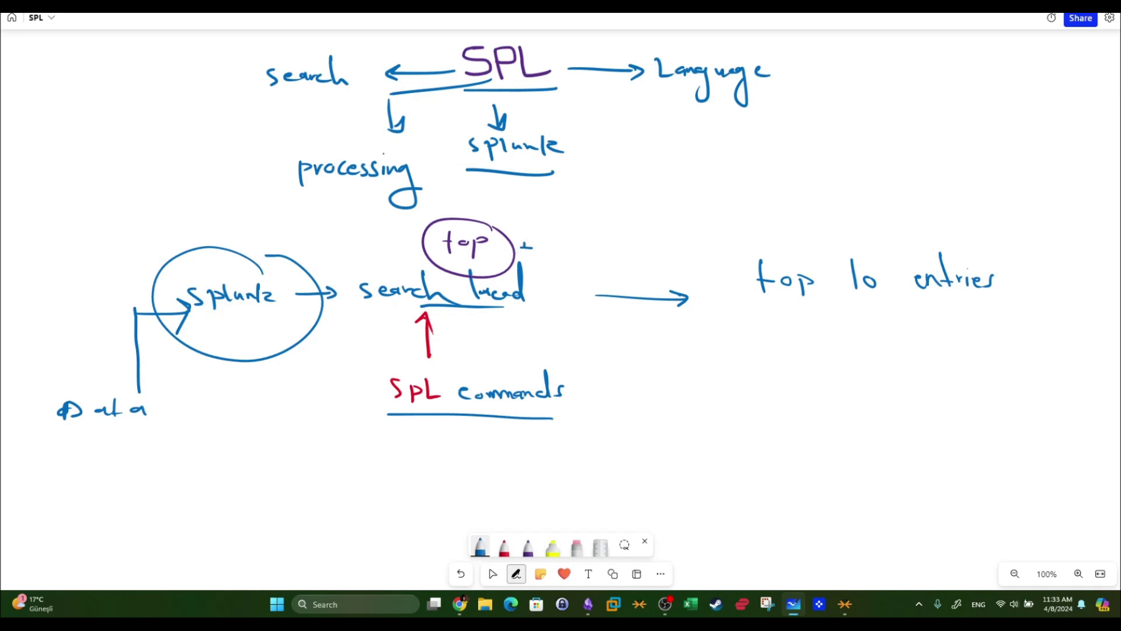
Add "+ field" beside the circled "top" and write the example "top useragents" above the result in blue.
mouse_move(518, 249)
mouse_down()
mouse_move(550, 256)
mouse_move(572, 221)
mouse_up()
drag(553, 245, 571, 251)
drag(572, 246, 592, 253)
drag(603, 246, 610, 252)
mouse_move(663, 202)
mouse_down()
mouse_move(662, 225)
mouse_move(669, 208)
mouse_up()
mouse_move(677, 210)
mouse_down()
mouse_move(671, 217)
mouse_move(680, 211)
mouse_up()
mouse_move(689, 206)
mouse_down()
mouse_move(690, 230)
mouse_move(689, 217)
mouse_move(746, 202)
mouse_move(767, 206)
mouse_move(761, 223)
mouse_move(780, 204)
mouse_move(799, 206)
mouse_up()
Draw a blue box around "top 10 entries" and underline "Data".
click(739, 286)
mouse_move(729, 251)
mouse_down()
mouse_move(987, 239)
mouse_move(909, 318)
mouse_move(728, 250)
mouse_up()
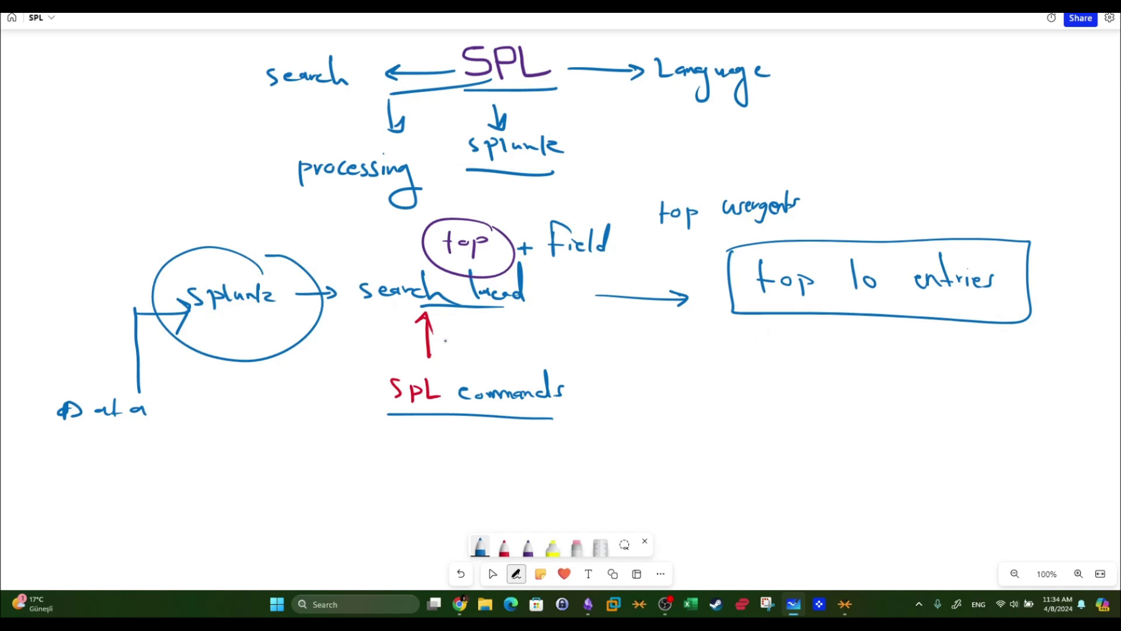
drag(50, 432, 179, 427)
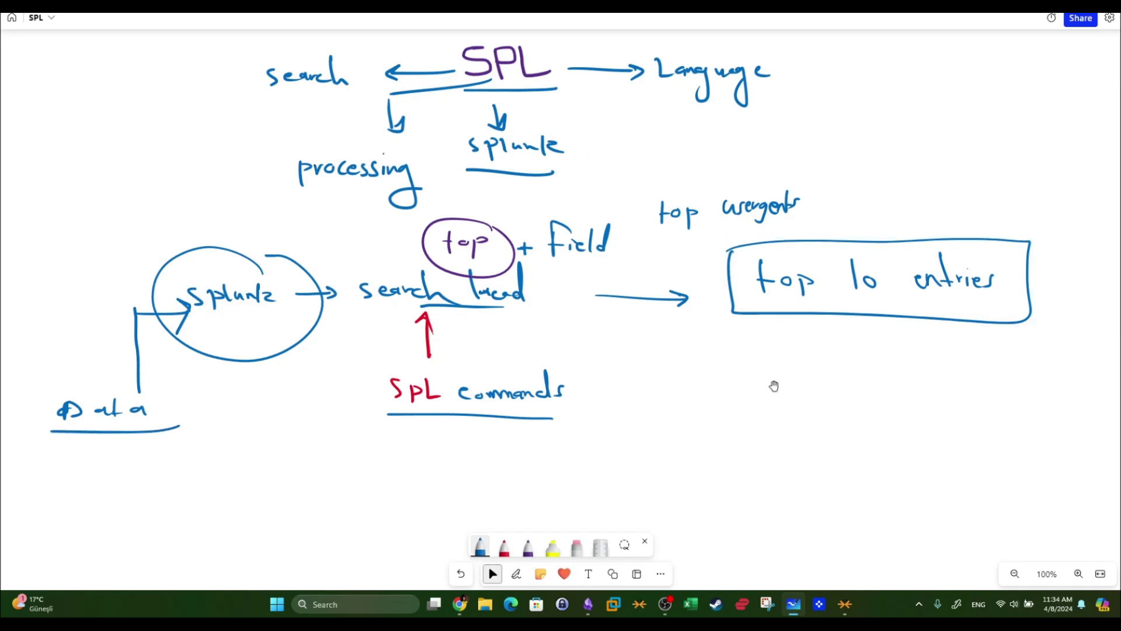
drag(781, 401, 812, 154)
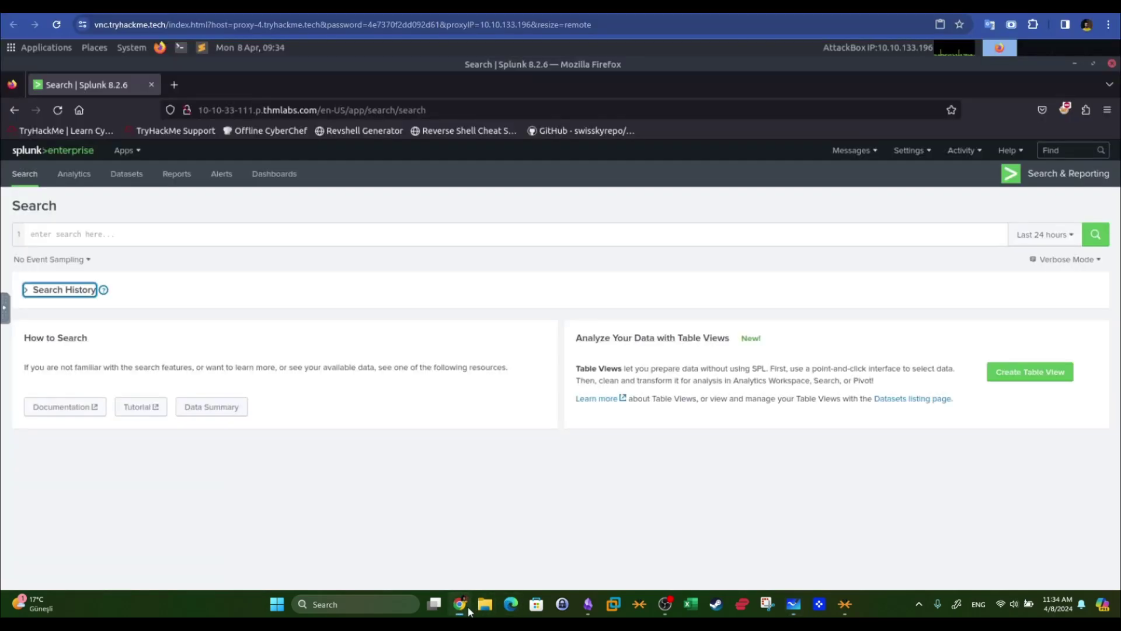
Switch to Chrome and review the TryHackMe SOC Level 2 path and the task list of the "Splunk: Exploring SPL" room.
click(460, 604)
key(ctrl+Tab)
key(ctrl+Tab)
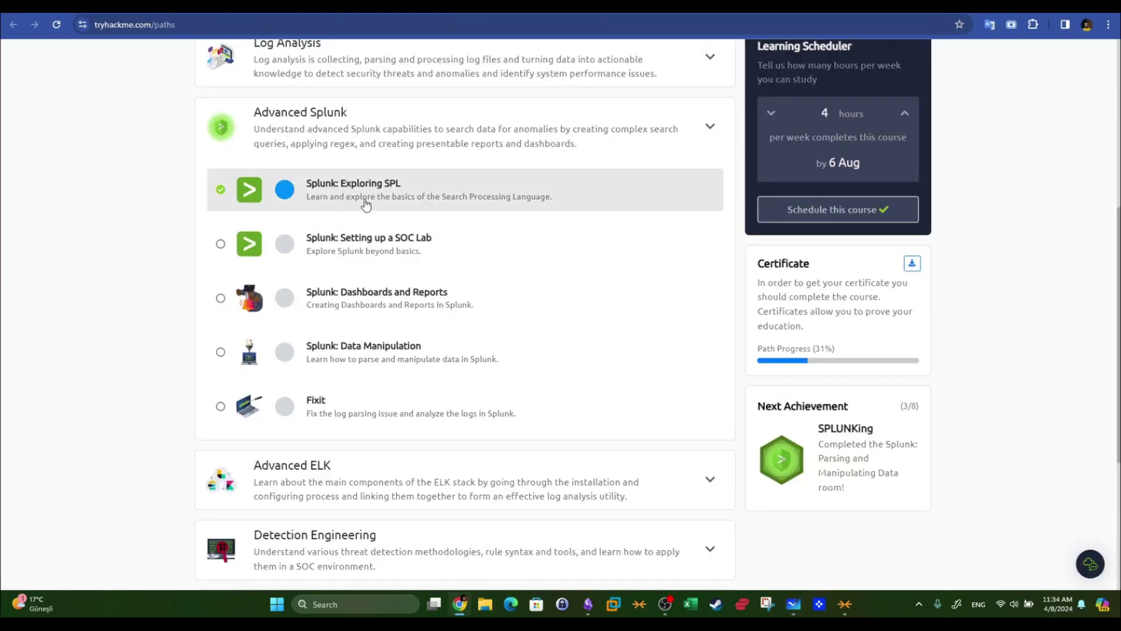
scroll(342, 197, up, 1)
scroll(348, 198, down, 1)
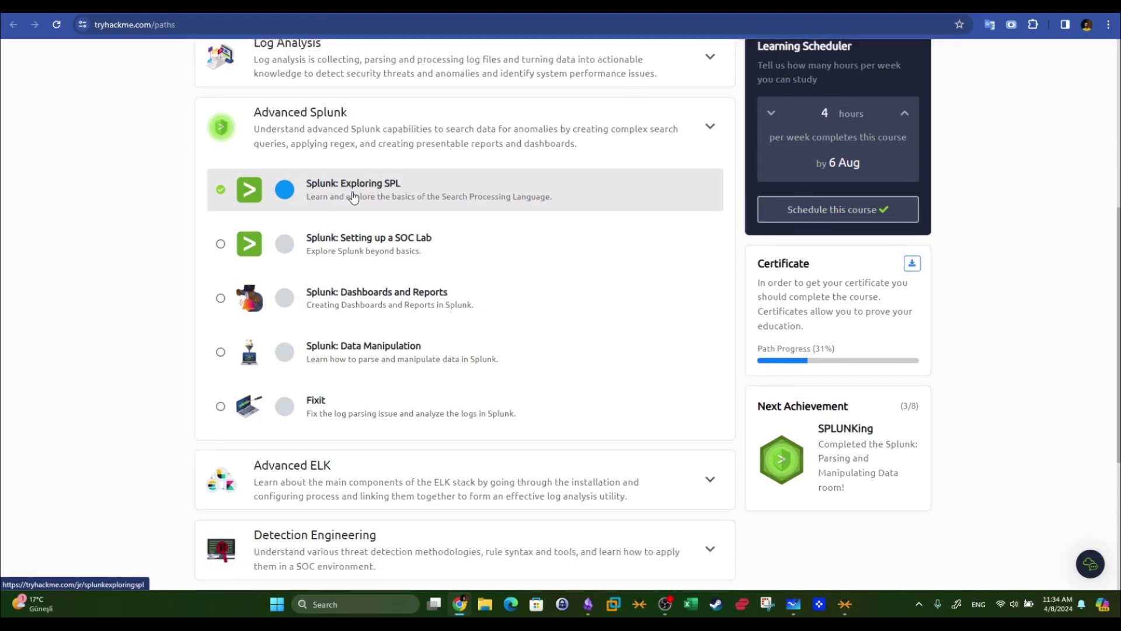
scroll(354, 200, up, 3)
scroll(355, 196, up, 3)
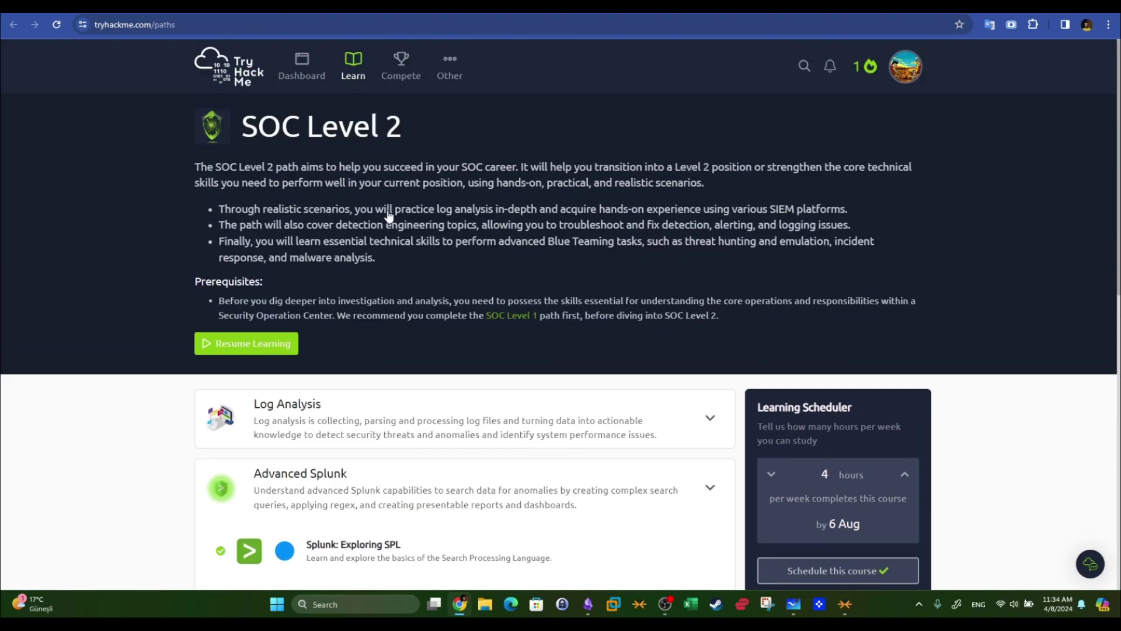
drag(419, 132, 249, 135)
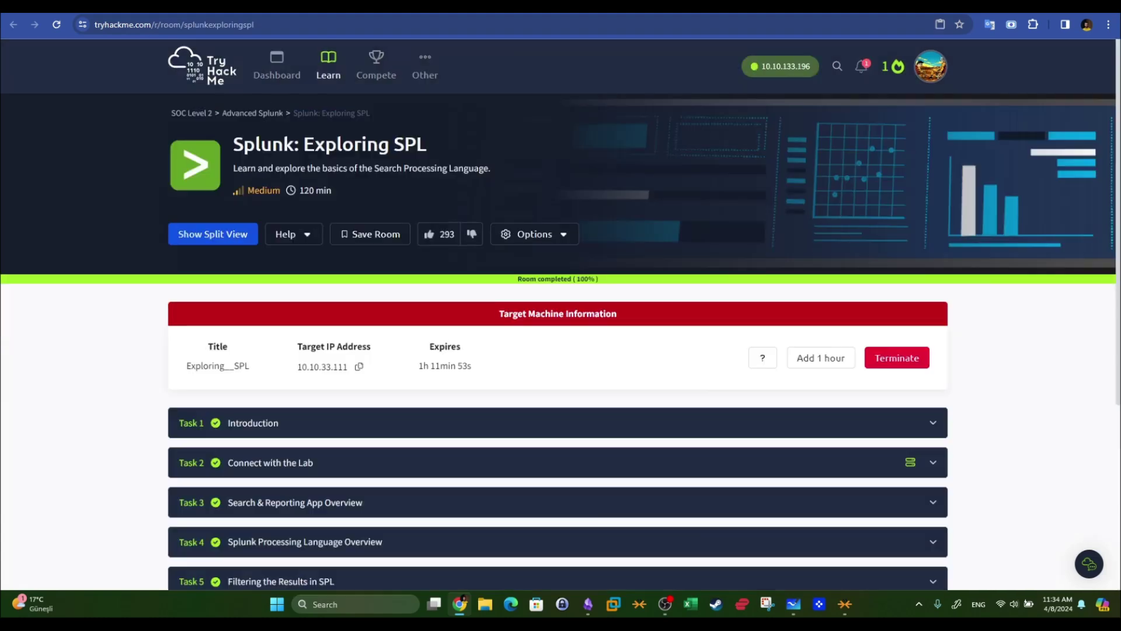
scroll(493, 185, down, 2)
scroll(493, 185, down, 1)
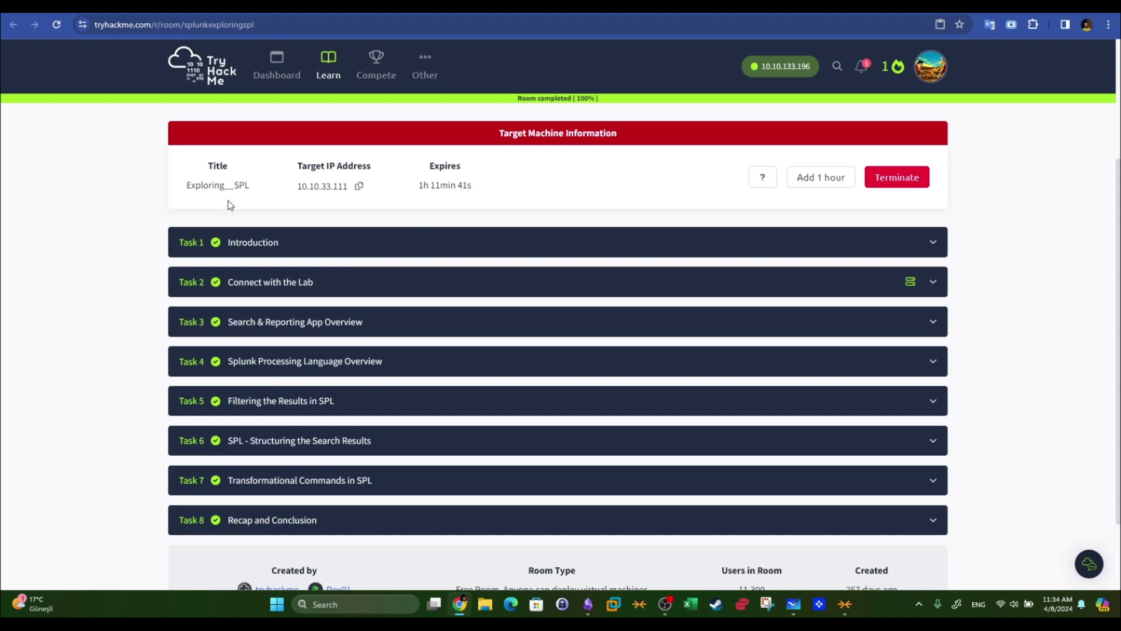
Return to the whiteboard and start a blue numbered list below "Data" with "1] comparison" and "2] stats".
click(793, 604)
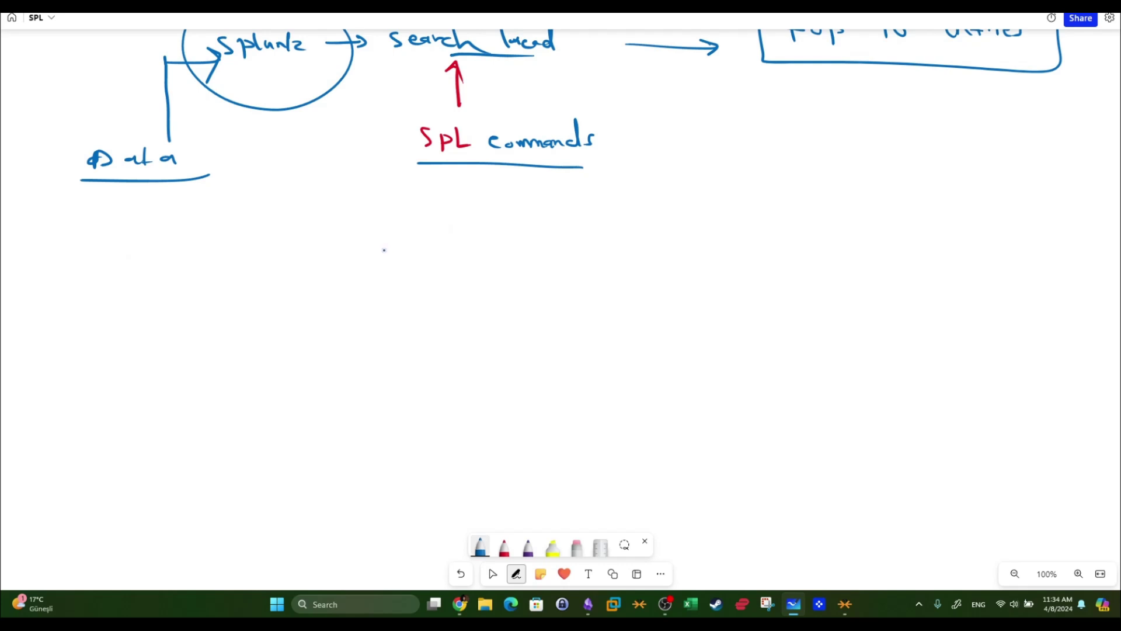
mouse_move(90, 253)
mouse_down()
mouse_move(91, 263)
mouse_move(222, 257)
mouse_up()
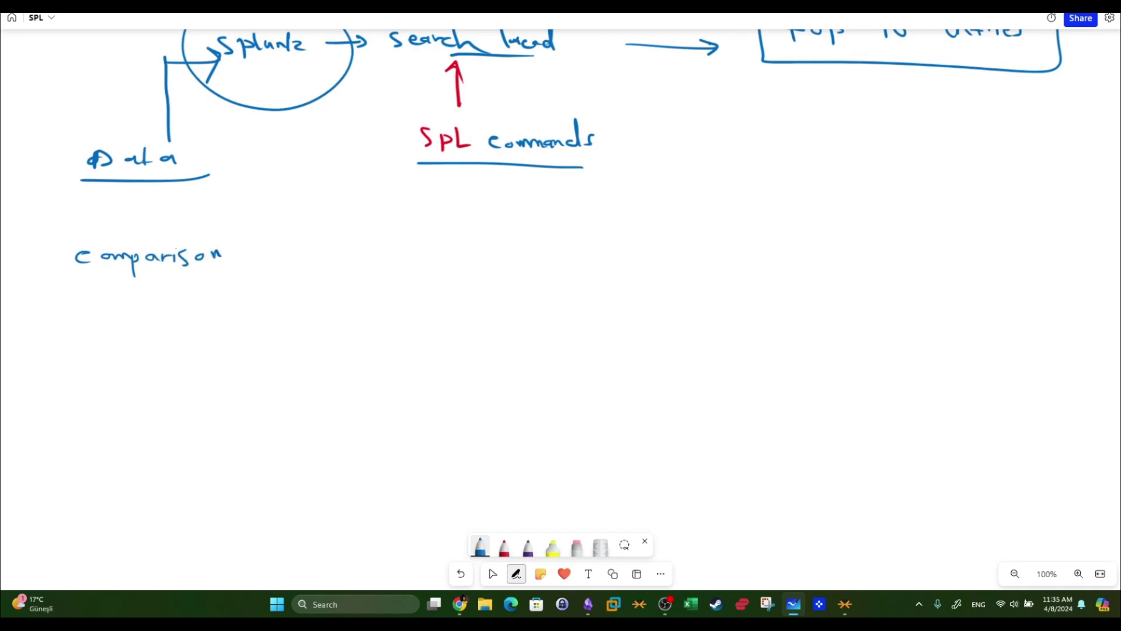
drag(26, 253, 42, 271)
drag(19, 332, 38, 345)
mouse_move(27, 320)
mouse_down()
mouse_move(52, 350)
mouse_move(37, 360)
mouse_up()
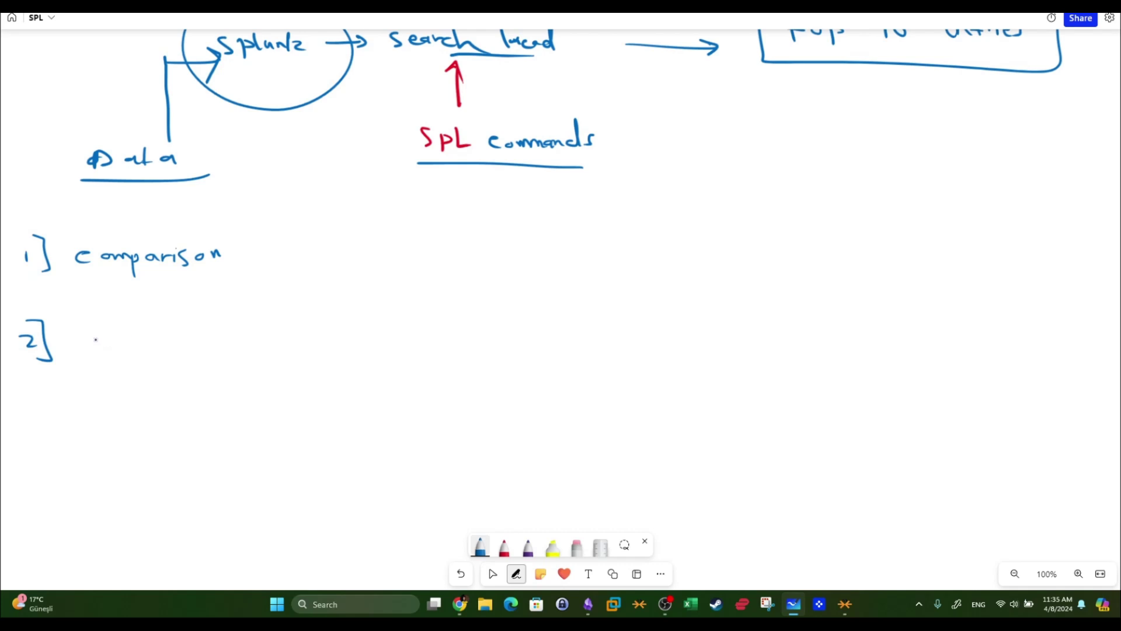
mouse_move(100, 331)
mouse_down()
mouse_move(90, 344)
mouse_move(115, 347)
mouse_up()
drag(133, 337, 140, 340)
drag(138, 321, 145, 337)
drag(160, 331, 149, 344)
Continue the numbered list with "3] visulization" and "4] Boolean" in blue.
mouse_move(30, 411)
mouse_down()
mouse_move(32, 426)
mouse_move(70, 430)
mouse_move(135, 405)
mouse_up()
mouse_move(138, 407)
mouse_down()
mouse_move(141, 417)
mouse_move(185, 409)
mouse_up()
mouse_move(182, 396)
mouse_down()
mouse_move(190, 412)
mouse_move(229, 407)
mouse_up()
mouse_move(232, 392)
mouse_down()
mouse_move(236, 411)
mouse_move(275, 403)
mouse_up()
mouse_move(49, 480)
mouse_down()
mouse_move(47, 492)
mouse_move(69, 490)
mouse_up()
mouse_move(64, 483)
mouse_down()
mouse_move(66, 500)
mouse_move(80, 467)
mouse_move(81, 507)
mouse_up()
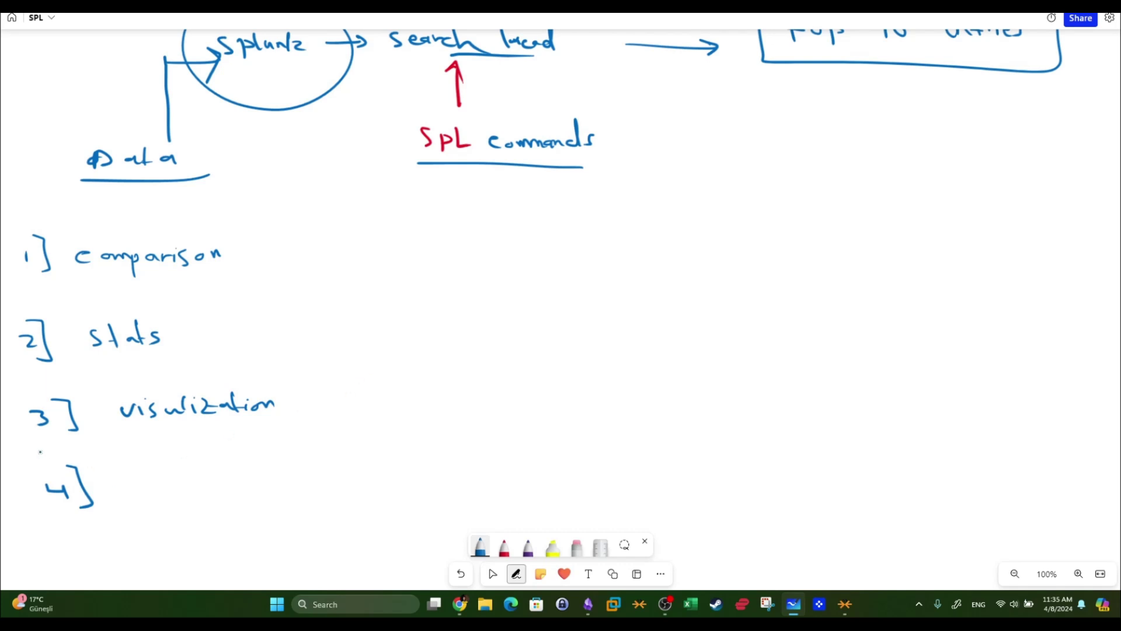
mouse_move(131, 467)
mouse_down()
mouse_move(133, 484)
mouse_move(153, 480)
mouse_move(143, 491)
mouse_up()
drag(176, 480, 191, 484)
drag(202, 461, 200, 488)
drag(214, 481, 258, 487)
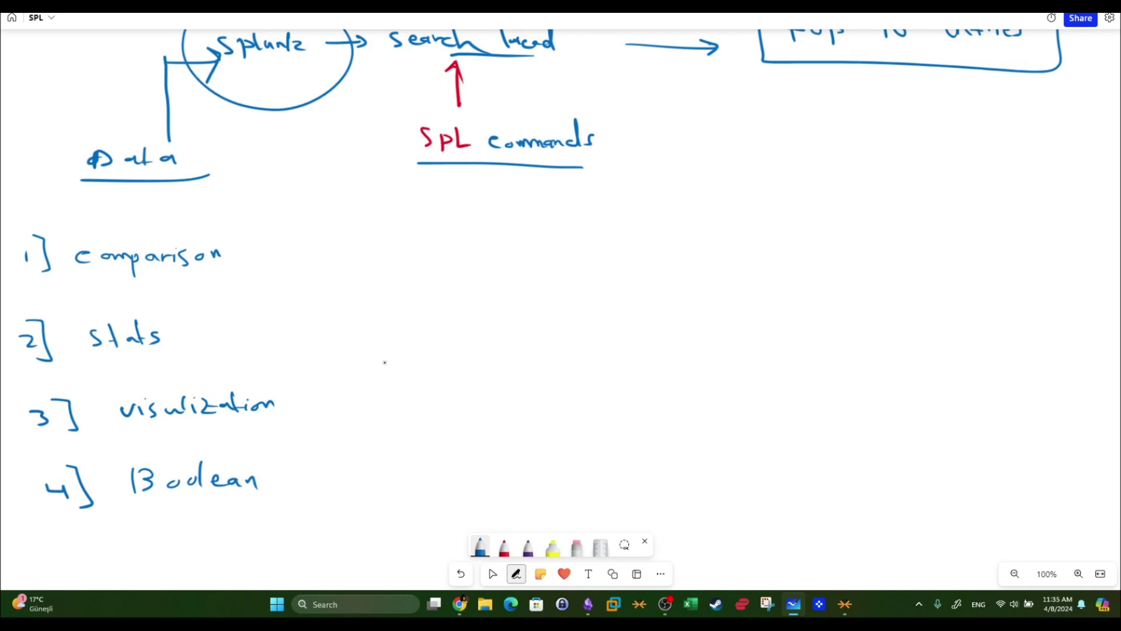
Add a colon after "comparison" and write the operators =, !=, <, <=, > and >= beside it in red.
drag(228, 250, 230, 252)
drag(230, 259, 232, 262)
click(504, 548)
mouse_move(280, 225)
mouse_down()
mouse_move(292, 217)
mouse_move(265, 255)
mouse_move(293, 245)
mouse_move(278, 275)
mouse_move(293, 285)
mouse_move(271, 300)
mouse_move(290, 304)
mouse_up()
click(269, 260)
drag(299, 300, 307, 295)
mouse_move(349, 209)
mouse_down()
mouse_move(367, 215)
mouse_move(354, 225)
mouse_move(355, 257)
mouse_move(390, 237)
mouse_up()
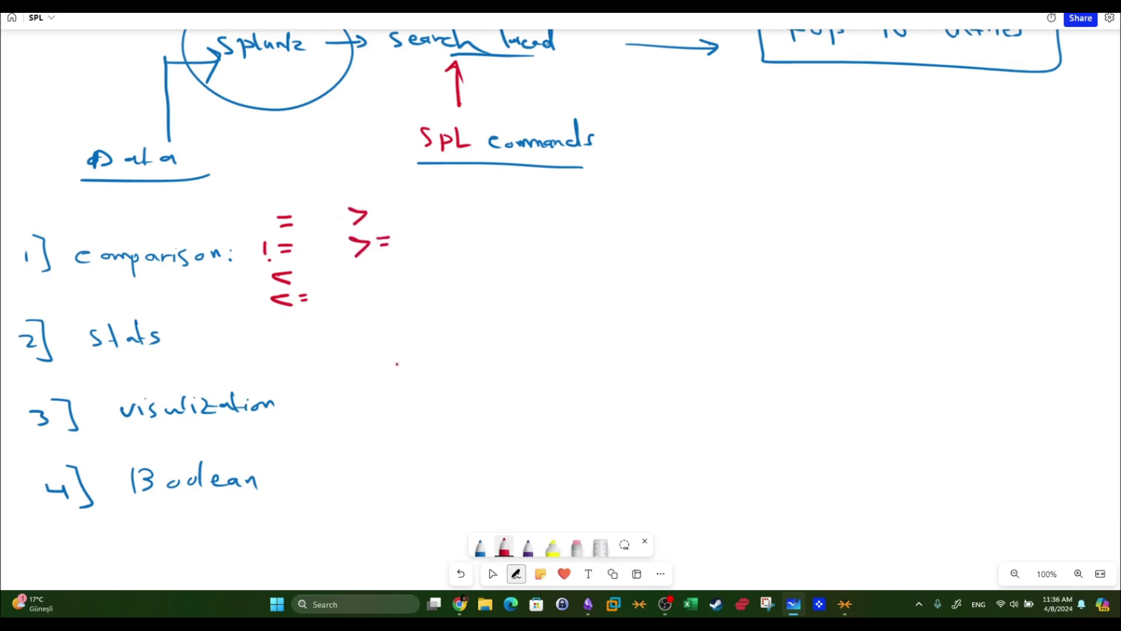
Write the comparison example "index=Data id=1" in blue beside the comparison operators.
click(480, 547)
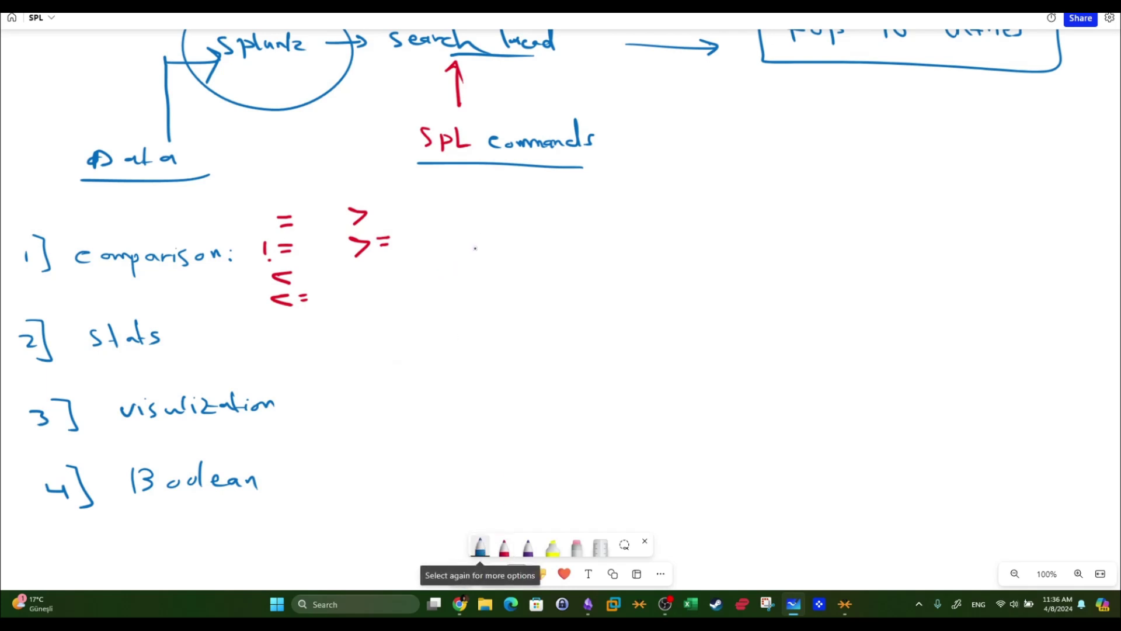
mouse_move(469, 236)
mouse_down()
mouse_move(470, 246)
mouse_move(528, 243)
mouse_up()
mouse_move(527, 232)
mouse_down()
mouse_move(517, 243)
mouse_move(538, 239)
mouse_up()
drag(527, 234, 546, 242)
mouse_move(547, 228)
mouse_down()
mouse_move(549, 242)
mouse_move(601, 234)
mouse_up()
drag(604, 232, 605, 240)
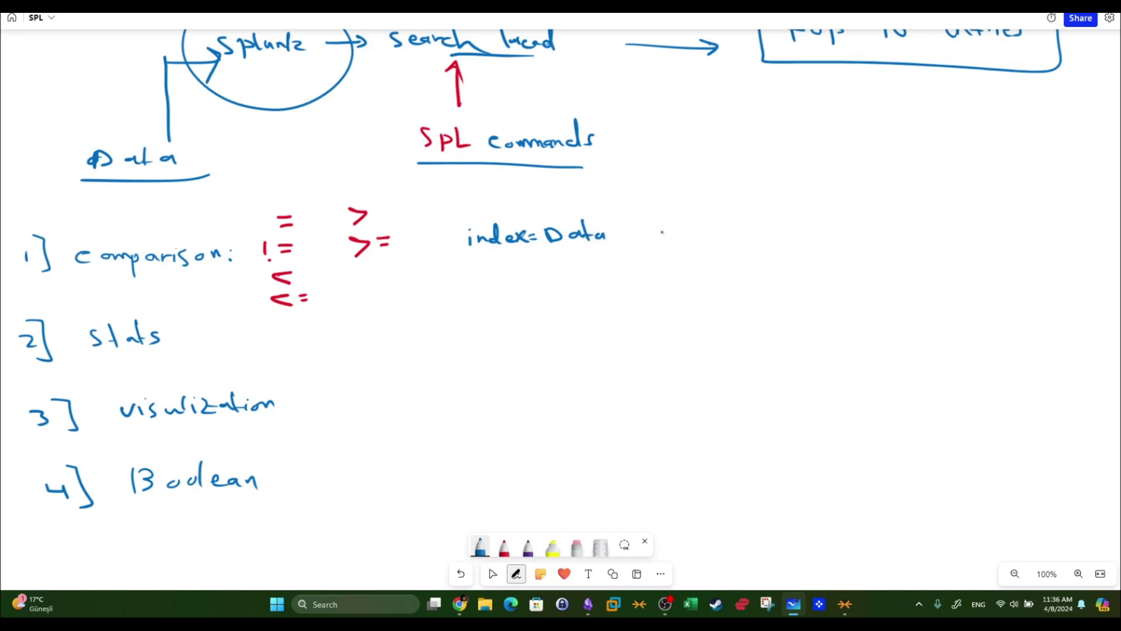
click(654, 222)
mouse_move(654, 227)
mouse_down()
mouse_move(655, 238)
mouse_move(695, 236)
mouse_up()
drag(685, 230, 711, 241)
Draw a blue box around the "index=Data id=1" example, circle "id" and mark the value with a curve beneath it.
mouse_move(479, 204)
mouse_down()
mouse_move(740, 196)
mouse_move(743, 263)
mouse_move(484, 271)
mouse_up()
mouse_move(486, 200)
mouse_down()
mouse_move(458, 272)
mouse_move(471, 274)
mouse_up()
mouse_move(671, 200)
mouse_down()
mouse_move(631, 222)
mouse_move(681, 203)
mouse_up()
drag(685, 253, 720, 239)
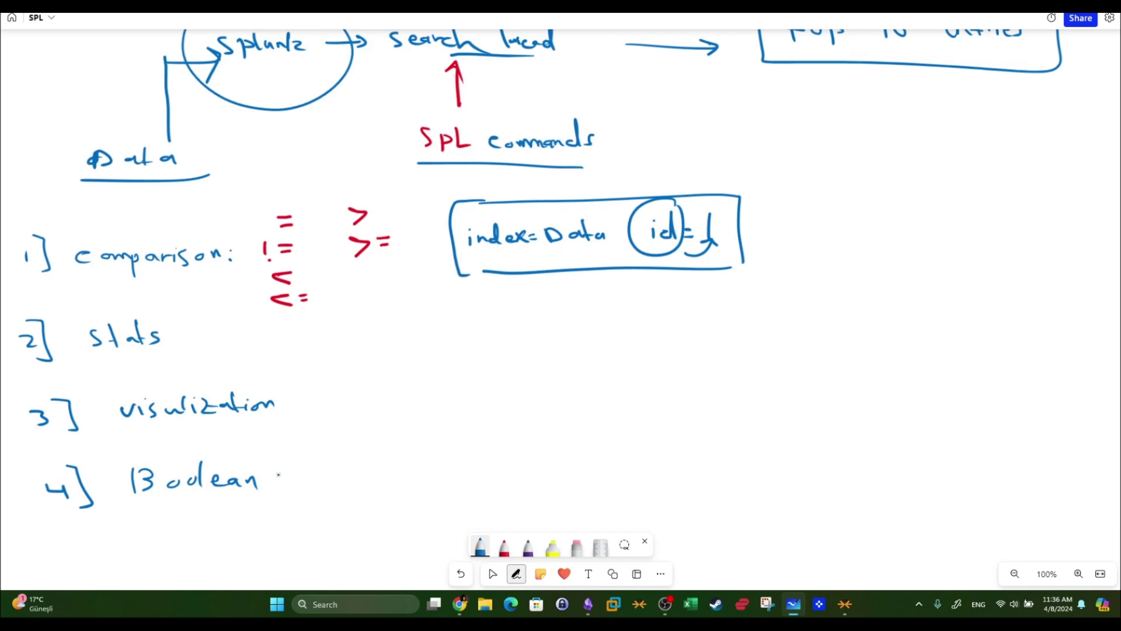
Add a colon after "Boolean" and list AND, OR and NOT beside it in red.
click(284, 484)
click(505, 547)
drag(309, 454, 326, 448)
mouse_move(333, 454)
mouse_down()
mouse_move(339, 436)
mouse_move(355, 433)
mouse_move(355, 453)
mouse_move(328, 466)
mouse_move(347, 486)
mouse_move(369, 484)
mouse_up()
mouse_move(309, 519)
mouse_down()
mouse_move(326, 494)
mouse_move(362, 519)
mouse_move(371, 492)
mouse_up()
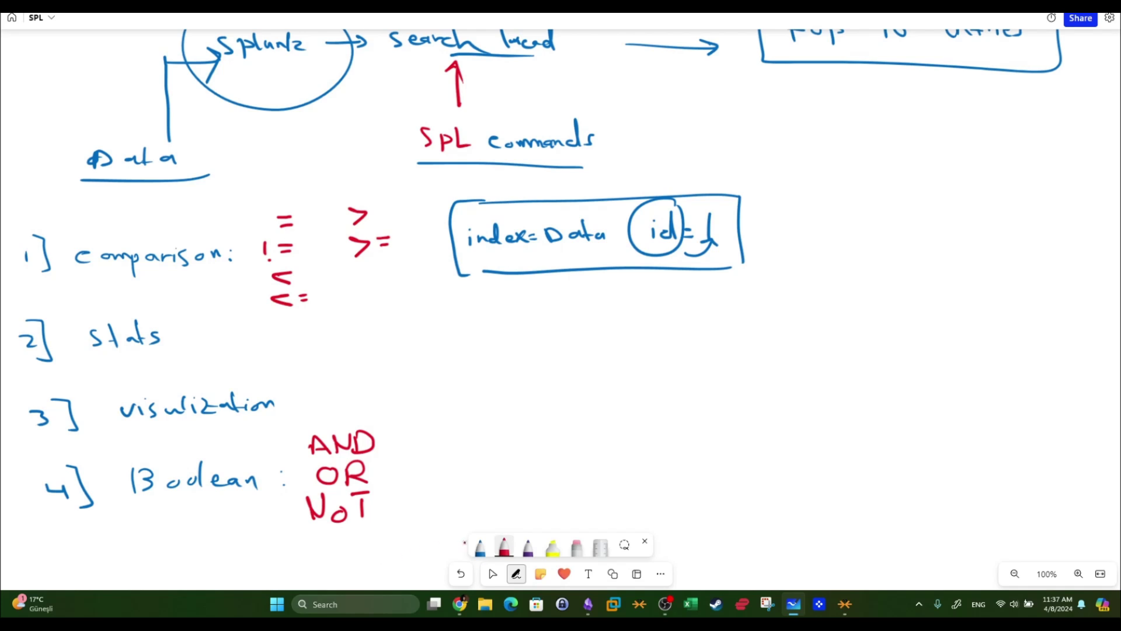
Write the Boolean query example "index=Data src.ip=127.0.0.1" in blue beside the Boolean operators.
click(480, 547)
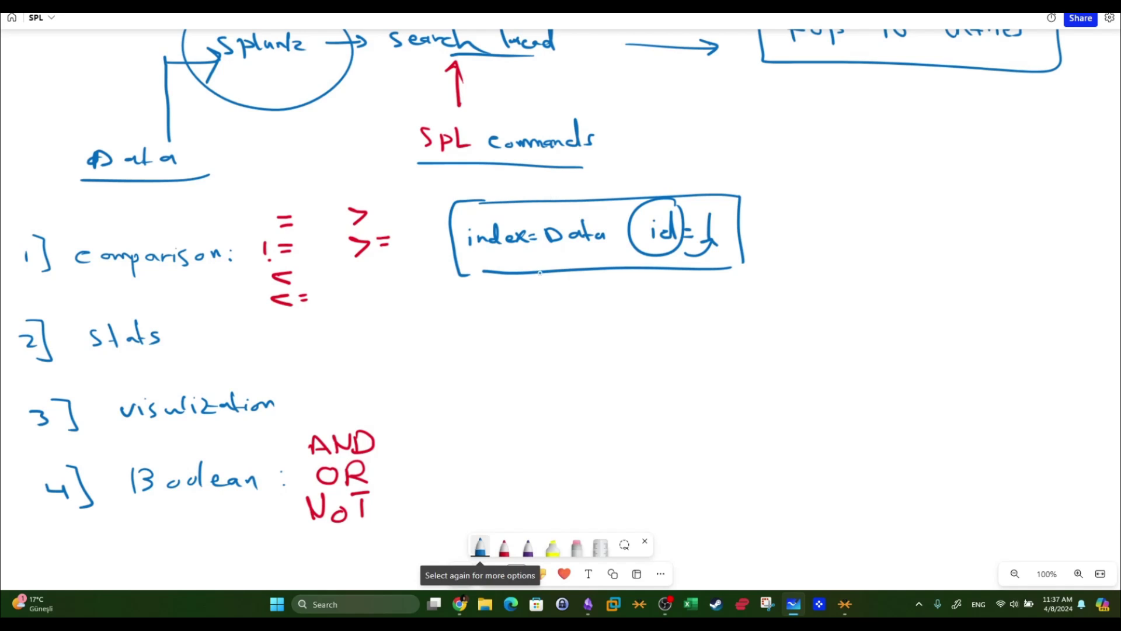
mouse_move(469, 435)
mouse_down()
mouse_move(497, 447)
mouse_move(527, 432)
mouse_move(583, 440)
mouse_up()
mouse_move(586, 417)
mouse_down()
mouse_move(587, 440)
mouse_move(608, 441)
mouse_up()
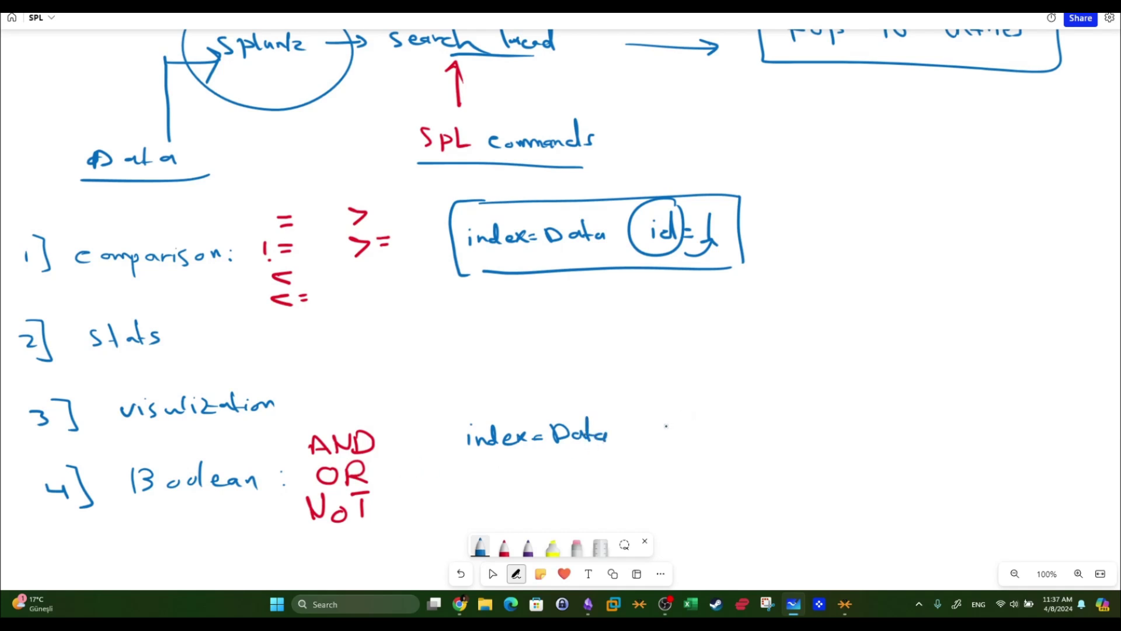
drag(660, 422, 655, 437)
mouse_move(662, 426)
mouse_down()
mouse_move(703, 431)
mouse_move(713, 446)
mouse_up()
drag(709, 425, 784, 429)
drag(781, 421, 804, 422)
drag(813, 417, 821, 418)
drag(828, 421, 840, 427)
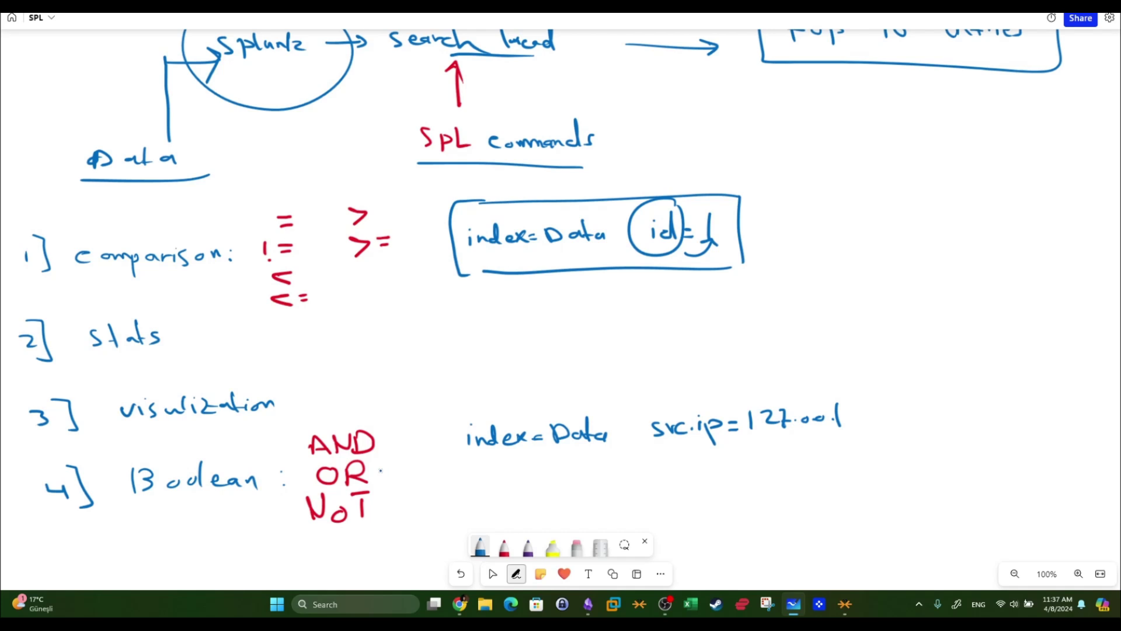
Underline AND in the operator list and extend the Boolean query with a red "AND" and a blue "dst.port = 80".
drag(318, 455, 363, 455)
click(504, 547)
mouse_move(863, 423)
mouse_down()
mouse_move(902, 409)
mouse_move(926, 412)
mouse_move(912, 422)
mouse_move(945, 414)
mouse_move(955, 401)
mouse_move(977, 416)
mouse_move(1088, 408)
mouse_up()
click(488, 556)
Frame the whole Boolean query example with blue lines on all sides.
mouse_move(478, 402)
mouse_down()
mouse_move(829, 374)
mouse_move(1092, 372)
mouse_move(1114, 425)
mouse_up()
drag(1076, 443, 404, 472)
drag(418, 425, 408, 467)
drag(497, 394, 452, 397)
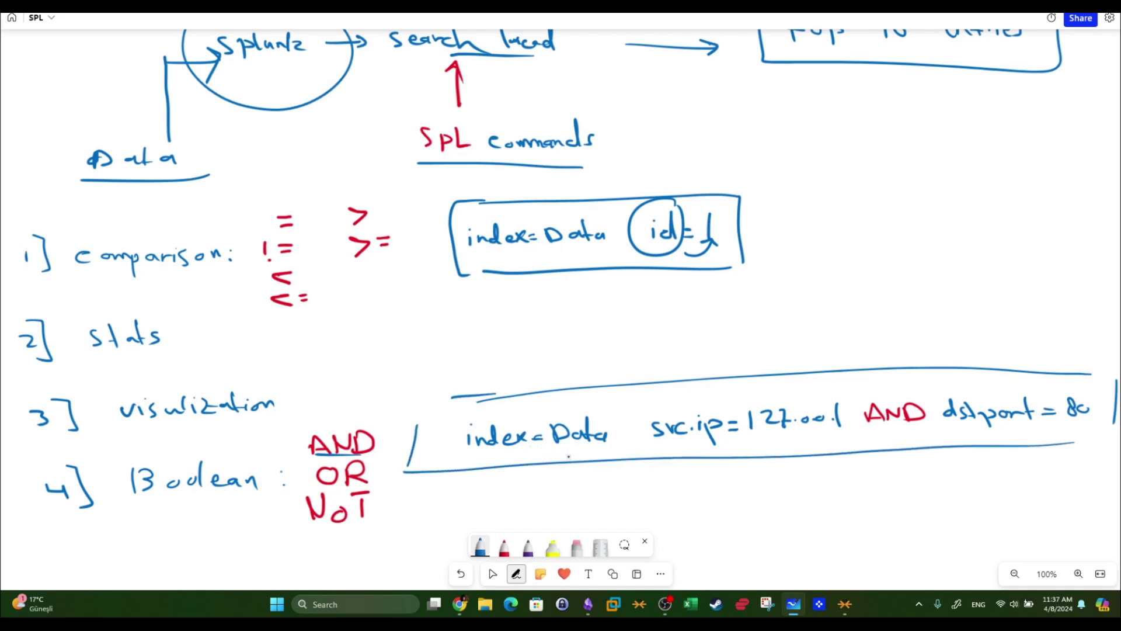
Underline "index=Data", 127.0.0.1 and 80 in the Boolean query, and draw arcs above the IP address and port condition.
drag(493, 451, 605, 446)
drag(843, 438, 749, 433)
drag(1095, 425, 1064, 427)
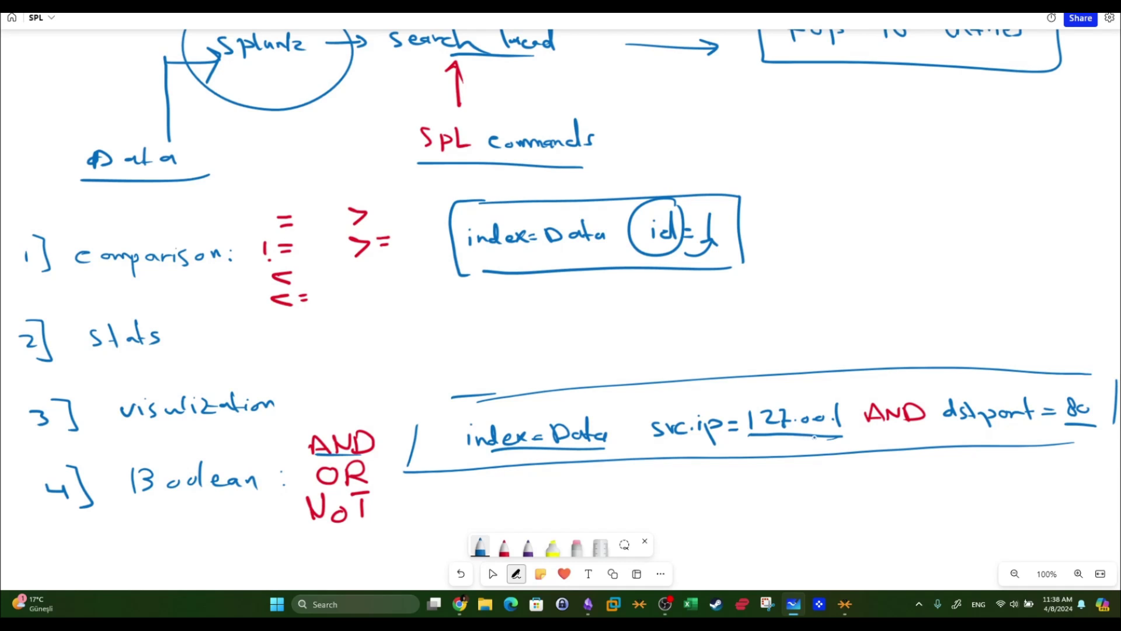
drag(752, 399, 798, 392)
drag(1024, 395, 1051, 389)
Write "HTTP" in blue above the framed Boolean query.
drag(862, 336, 863, 358)
drag(854, 351, 890, 339)
drag(885, 342, 886, 355)
mouse_move(897, 340)
mouse_down()
mouse_move(898, 357)
mouse_move(904, 339)
mouse_up()
mouse_move(909, 338)
mouse_down()
mouse_move(912, 359)
mouse_move(912, 347)
mouse_up()
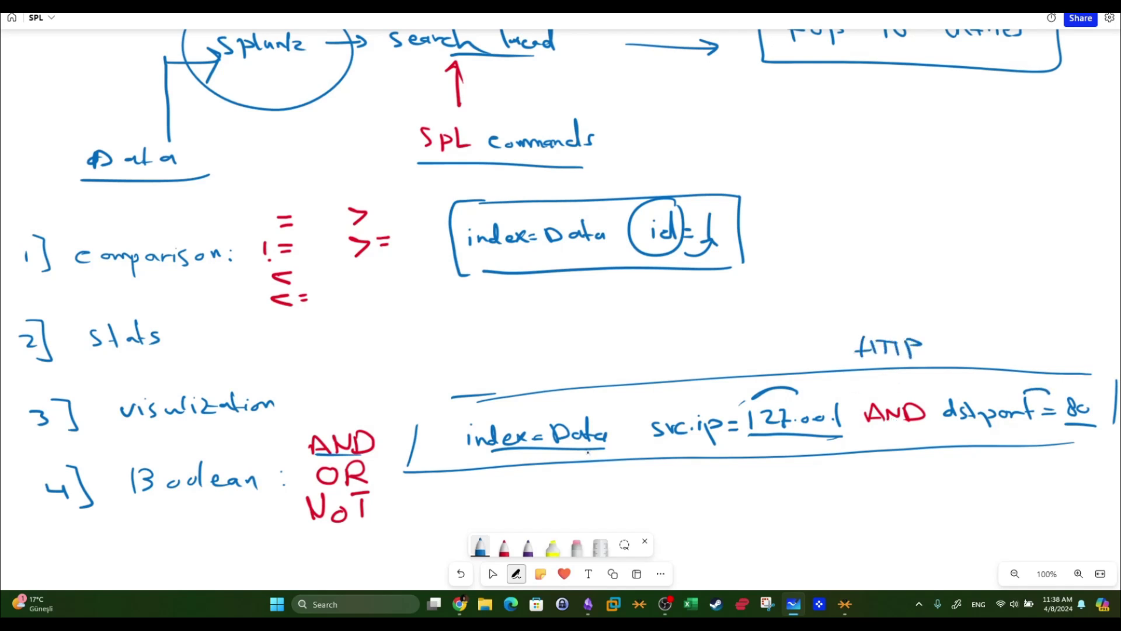
Underline NOT in the operator list and write "index=Data" in blue beneath the framed Boolean query.
drag(363, 530, 315, 531)
mouse_move(486, 498)
mouse_down()
mouse_move(501, 496)
mouse_move(509, 475)
mouse_move(550, 490)
mouse_up()
mouse_move(556, 479)
mouse_down()
mouse_move(568, 498)
mouse_move(595, 496)
mouse_up()
drag(587, 486, 634, 497)
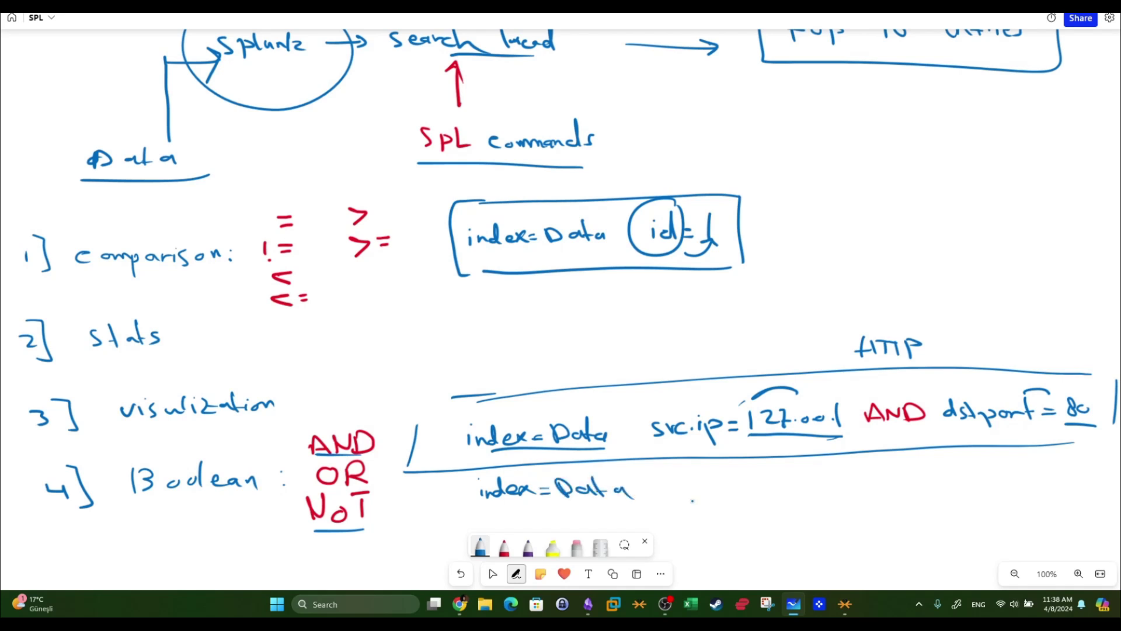
Add "dst.port=80" in blue after the second "index=Data" in the unframed Boolean query.
drag(705, 487, 706, 498)
drag(720, 484, 723, 496)
mouse_move(731, 474)
mouse_down()
mouse_move(733, 497)
mouse_move(736, 483)
mouse_up()
mouse_move(749, 483)
mouse_down()
mouse_move(747, 503)
mouse_move(782, 483)
mouse_up()
mouse_move(790, 471)
mouse_down()
mouse_move(793, 498)
mouse_move(816, 482)
mouse_up()
mouse_move(830, 471)
mouse_down()
mouse_move(824, 489)
mouse_move(833, 471)
mouse_up()
drag(842, 478, 848, 478)
Complete the second Boolean query with "src.ip NOT 127.0.0.1" in blue and underline its NOT.
mouse_move(892, 473)
mouse_down()
mouse_move(884, 487)
mouse_move(909, 474)
mouse_move(951, 490)
mouse_move(1001, 464)
mouse_up()
click(926, 484)
click(937, 475)
click(937, 481)
mouse_move(1008, 473)
mouse_down()
mouse_move(1021, 486)
mouse_move(1032, 462)
mouse_up()
mouse_move(990, 504)
mouse_down()
mouse_move(1043, 500)
mouse_move(1053, 481)
mouse_move(1113, 488)
mouse_up()
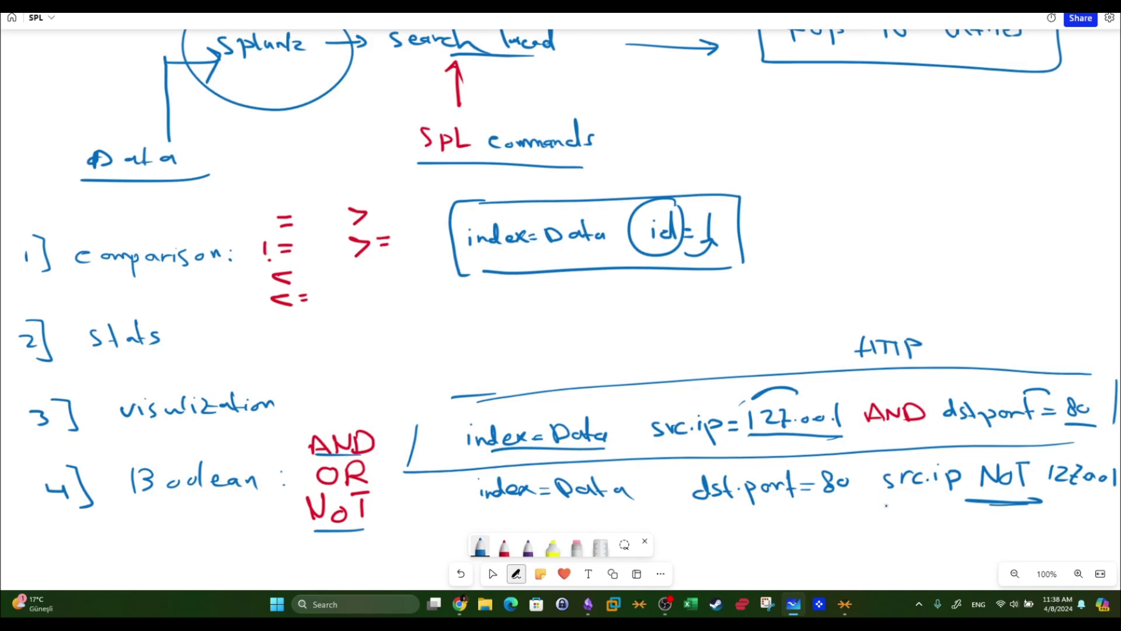
Underline src.ip and the address ending in the NOT query, plus the "comparison" and "Boolean" category names.
drag(904, 501, 987, 501)
drag(1079, 499, 1116, 494)
drag(198, 279, 139, 284)
drag(178, 515, 240, 512)
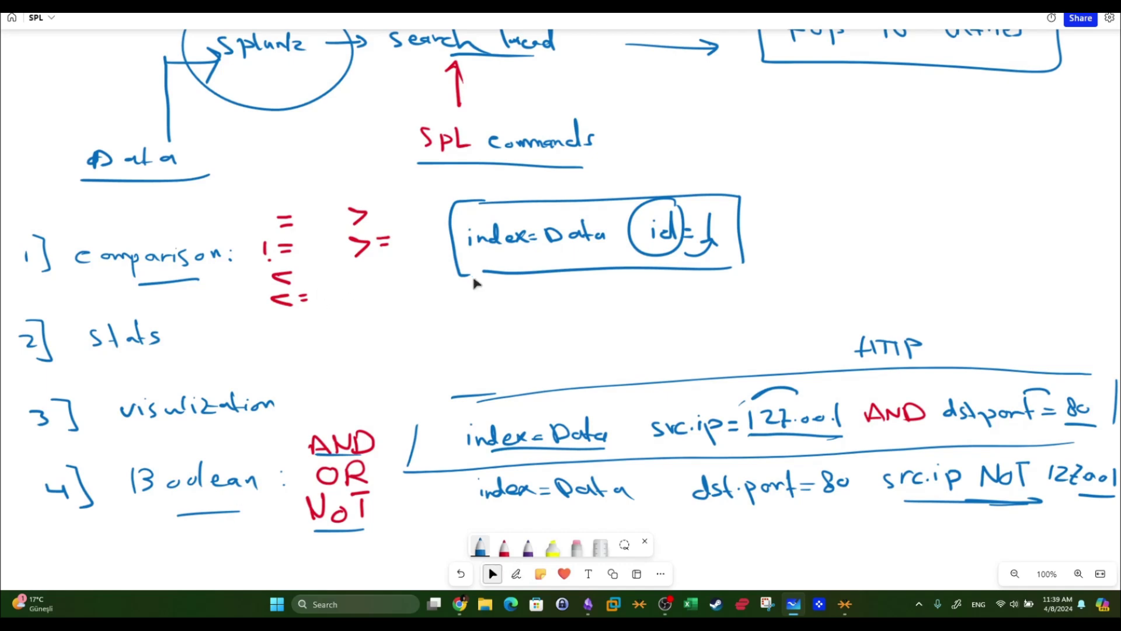
Add a colon after "stats" and draw a blue arrow from it down to the empty area below Boolean.
drag(507, 338, 517, 115)
scroll(491, 370, down, 1)
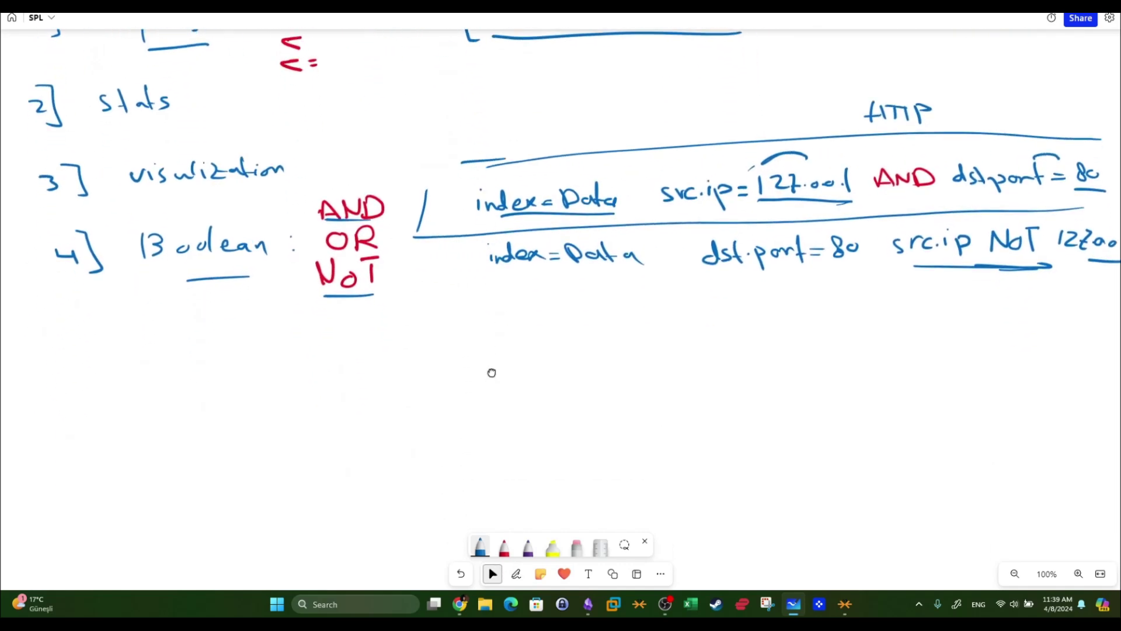
click(196, 99)
click(197, 111)
mouse_move(56, 144)
mouse_down()
mouse_move(12, 161)
mouse_move(38, 383)
mouse_move(97, 385)
mouse_move(85, 394)
mouse_up()
Write the functions "Avg()" and "count()" beside the stats arrow, starting in blue and continuing in red.
mouse_move(146, 331)
mouse_down()
mouse_move(146, 349)
mouse_move(175, 336)
mouse_up()
click(504, 548)
mouse_move(186, 339)
mouse_down()
mouse_move(190, 368)
mouse_move(198, 350)
mouse_move(232, 348)
mouse_up()
mouse_move(161, 390)
mouse_down()
mouse_move(146, 395)
mouse_move(160, 404)
mouse_up()
drag(171, 392, 213, 401)
mouse_move(207, 396)
mouse_down()
mouse_move(226, 388)
mouse_move(242, 399)
mouse_up()
Write "Max()", "Min()" and "sum()" in red below count() in the stats function list.
mouse_move(165, 442)
mouse_down()
mouse_move(167, 433)
mouse_move(218, 438)
mouse_up()
drag(217, 424, 204, 439)
mouse_move(167, 477)
mouse_down()
mouse_move(169, 458)
mouse_move(198, 472)
mouse_up()
mouse_move(206, 472)
mouse_down()
mouse_move(210, 463)
mouse_move(219, 471)
mouse_move(170, 500)
mouse_move(169, 514)
mouse_move(206, 503)
mouse_up()
drag(204, 505, 222, 502)
mouse_move(232, 501)
mouse_down()
mouse_move(240, 488)
mouse_move(234, 504)
mouse_up()
drag(260, 485, 256, 501)
mouse_move(239, 450)
mouse_down()
mouse_move(237, 464)
mouse_move(255, 465)
mouse_up()
click(244, 456)
drag(236, 418, 233, 438)
drag(250, 416, 252, 441)
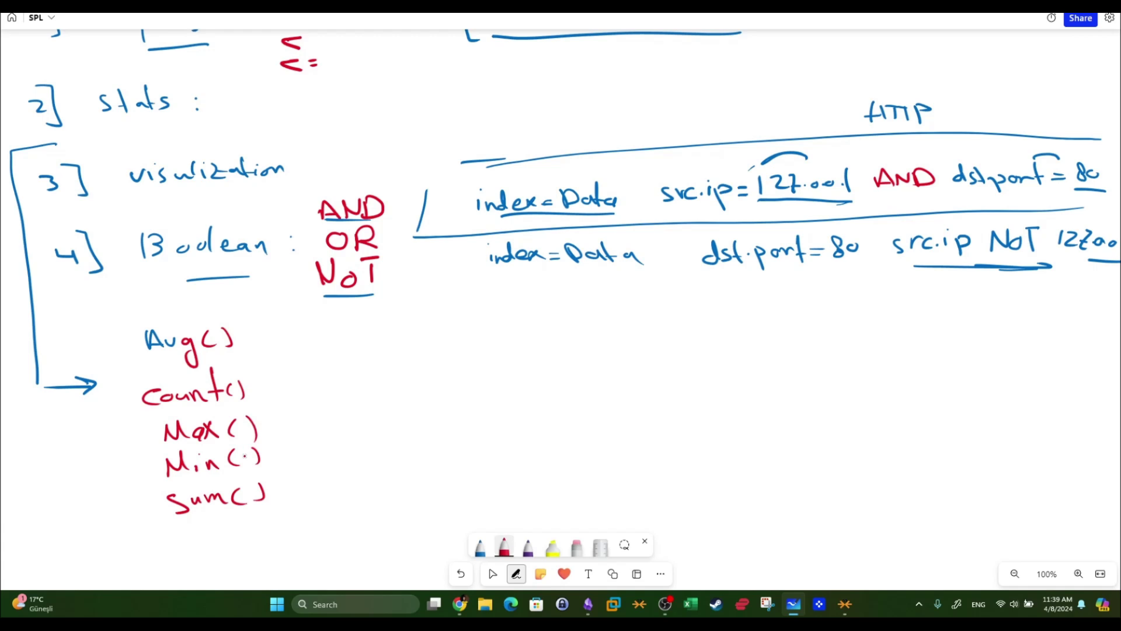
Draw a blue arrow from the Avg() parentheses to the word "Field" and bracket the stats function list.
click(480, 546)
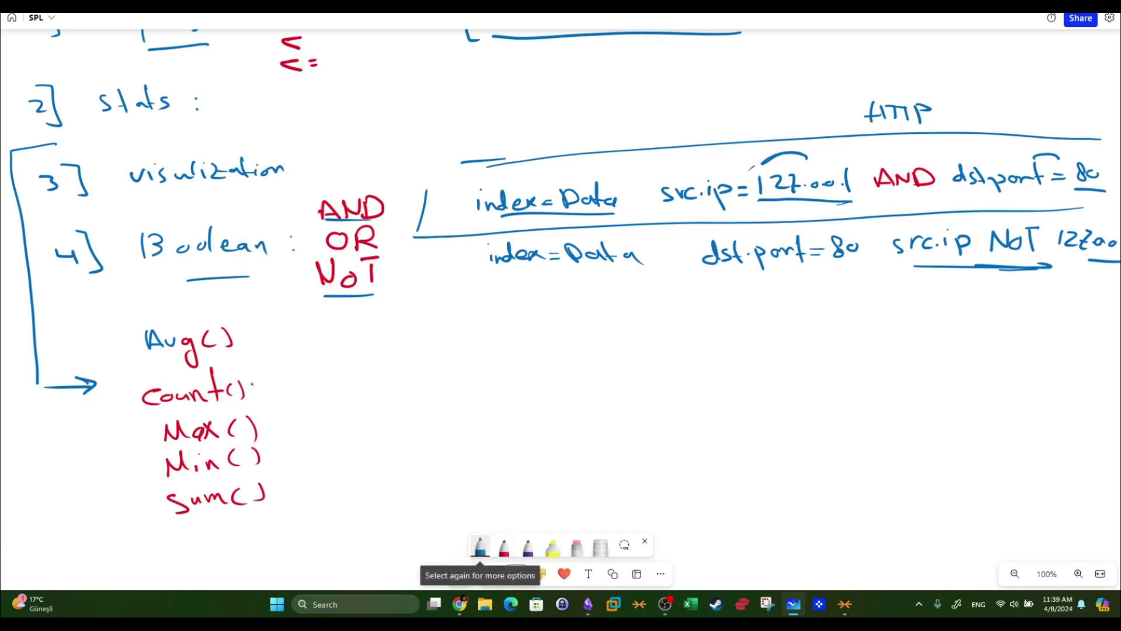
mouse_move(226, 342)
mouse_down()
mouse_move(232, 352)
mouse_move(334, 362)
mouse_move(349, 336)
mouse_up()
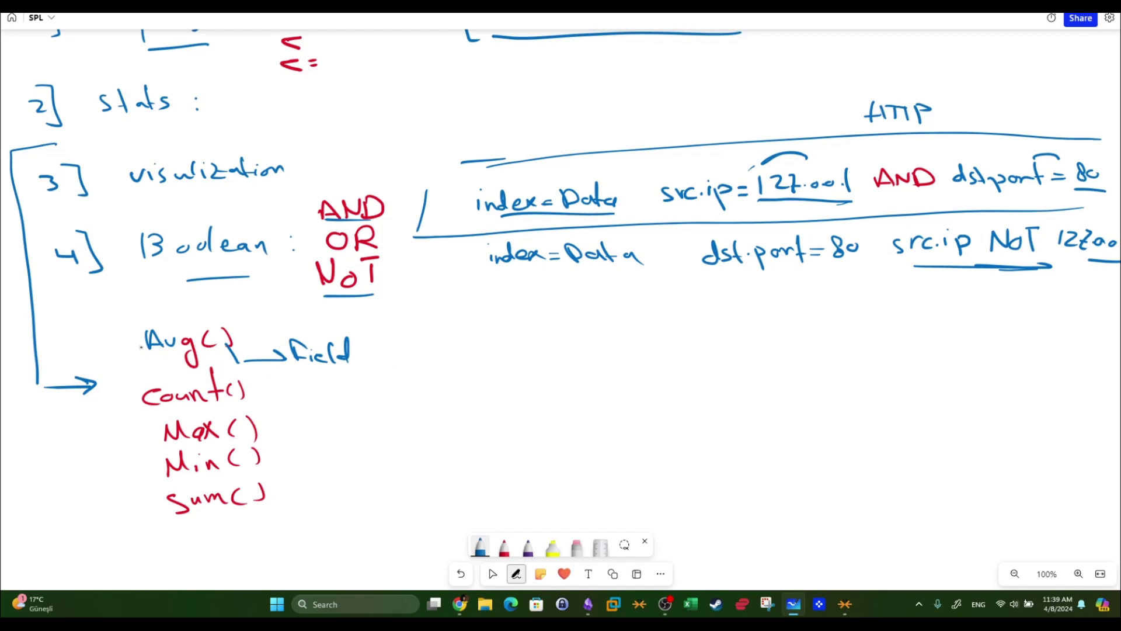
drag(131, 343, 126, 488)
Start a stats example query with "index=prices" in blue to the right of the Field note.
mouse_move(459, 349)
mouse_down()
mouse_move(461, 361)
mouse_move(494, 361)
mouse_move(517, 347)
mouse_move(522, 359)
mouse_up()
drag(521, 350, 511, 359)
drag(525, 349, 534, 349)
drag(526, 356, 536, 355)
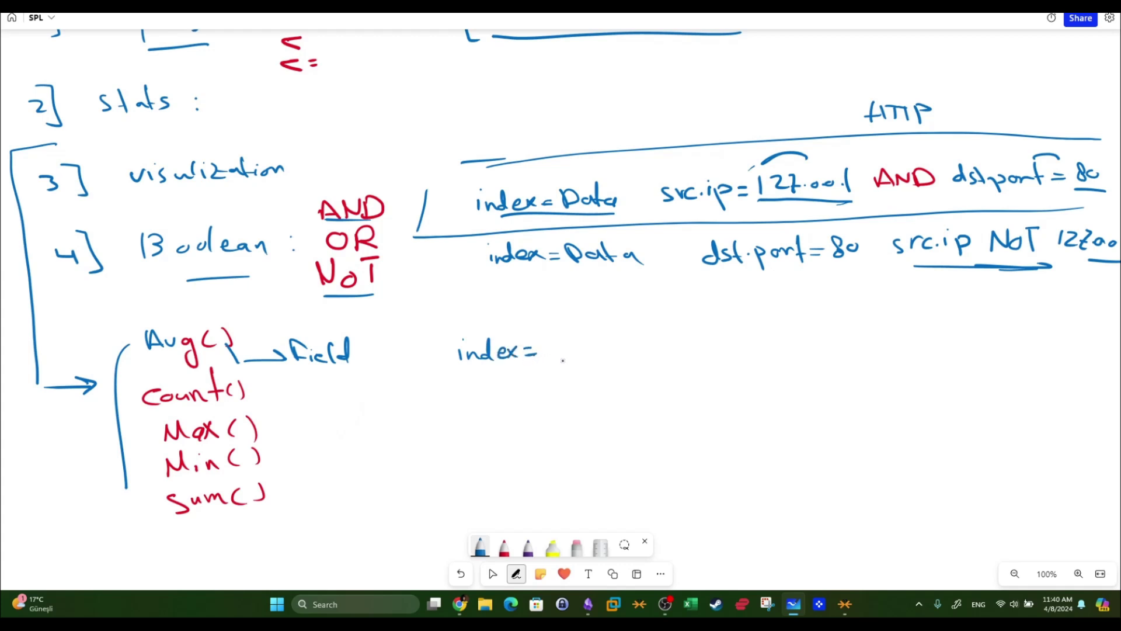
mouse_move(547, 342)
mouse_down()
mouse_move(551, 365)
mouse_move(571, 345)
mouse_move(603, 356)
mouse_up()
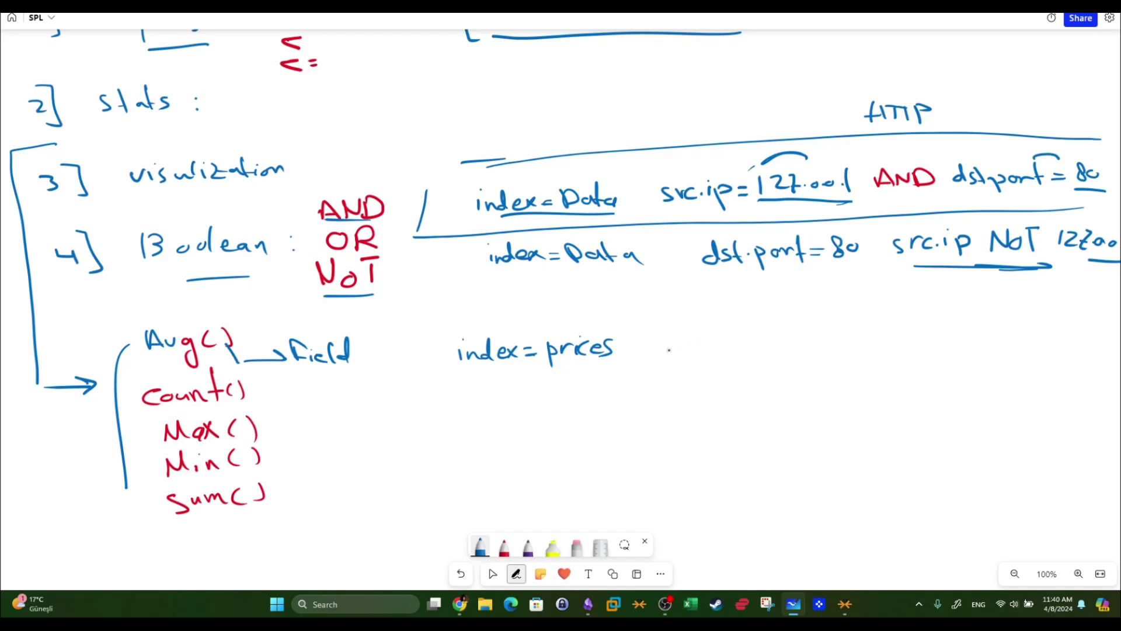
Write "avg(2024_lapt_prices)" in blue after "index=prices".
mouse_move(686, 340)
mouse_down()
mouse_move(693, 349)
mouse_move(709, 337)
mouse_move(702, 367)
mouse_up()
drag(735, 331, 726, 357)
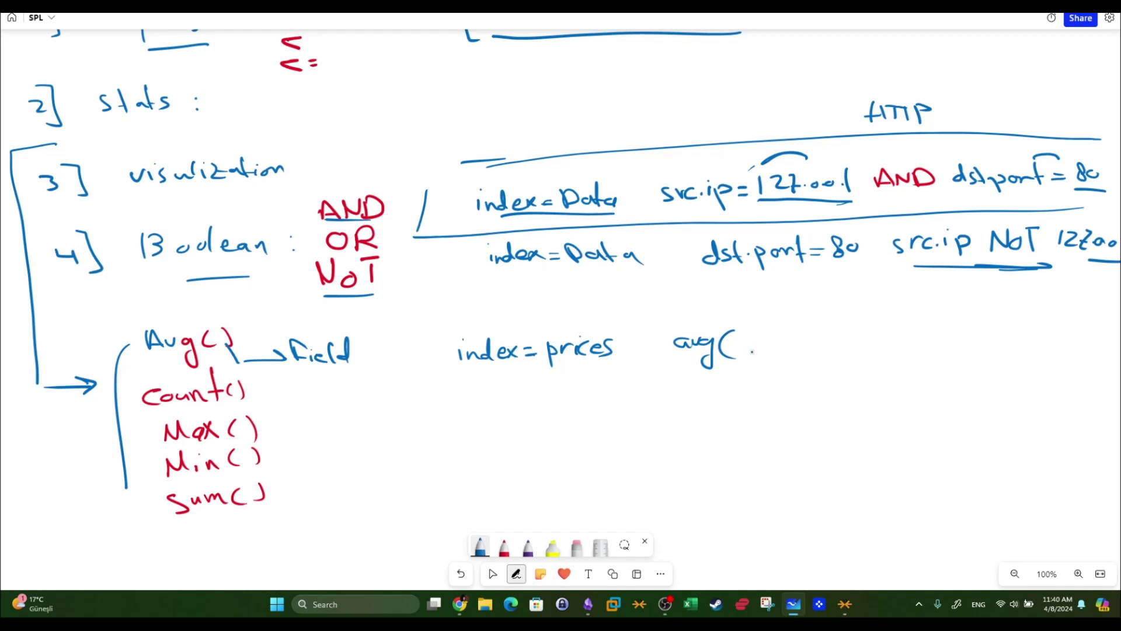
drag(749, 340, 757, 352)
drag(763, 343, 791, 347)
drag(788, 341, 823, 351)
click(804, 350)
click(813, 348)
drag(827, 342, 836, 356)
mouse_move(840, 351)
mouse_down()
mouse_move(855, 359)
mouse_move(860, 339)
mouse_up()
drag(862, 342, 892, 350)
click(882, 342)
mouse_move(903, 340)
mouse_down()
mouse_move(895, 351)
mouse_move(911, 353)
mouse_up()
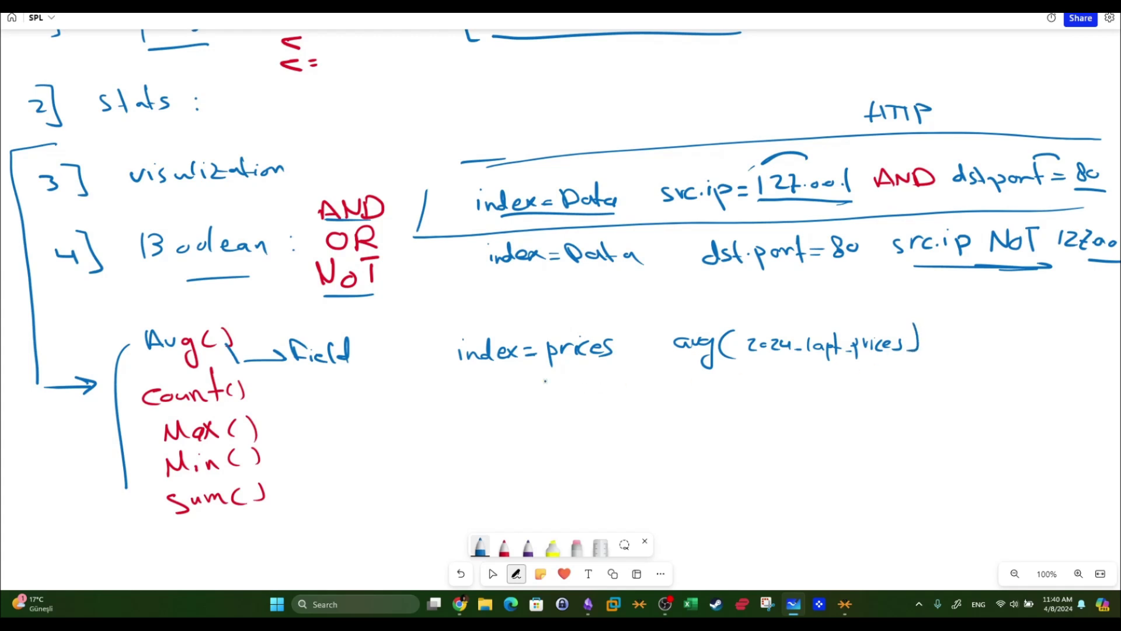
Frame the whole average query in blue, underline "prices" and box the field 2024_lapt_prices.
mouse_move(461, 307)
mouse_down()
mouse_move(850, 305)
mouse_move(980, 382)
mouse_move(433, 397)
mouse_up()
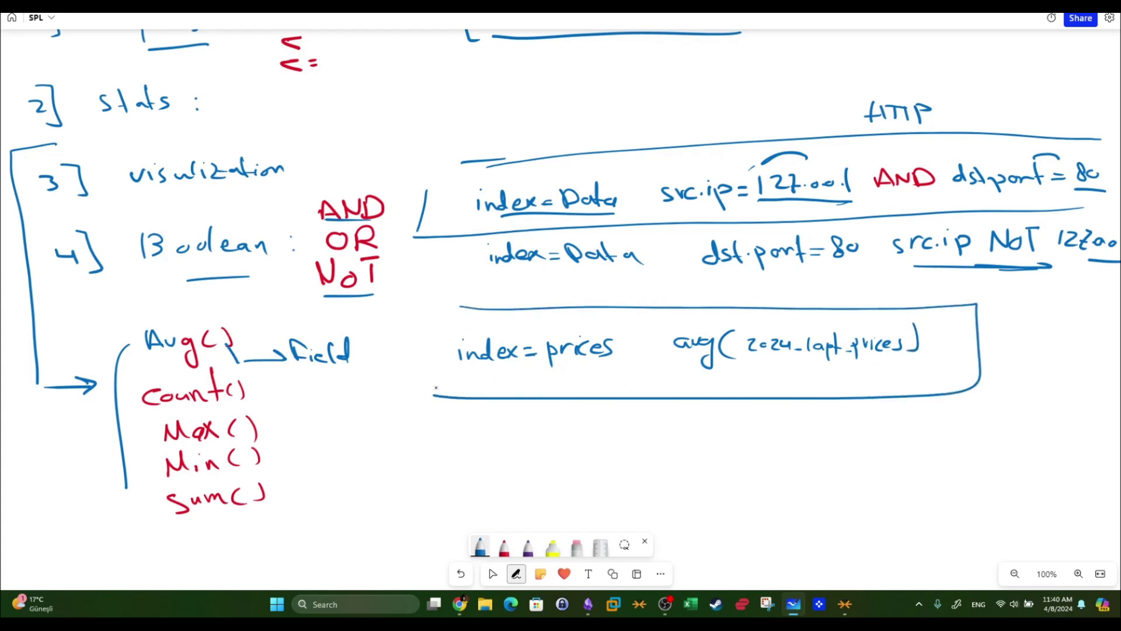
drag(467, 308, 435, 386)
click(475, 393)
drag(616, 365, 545, 366)
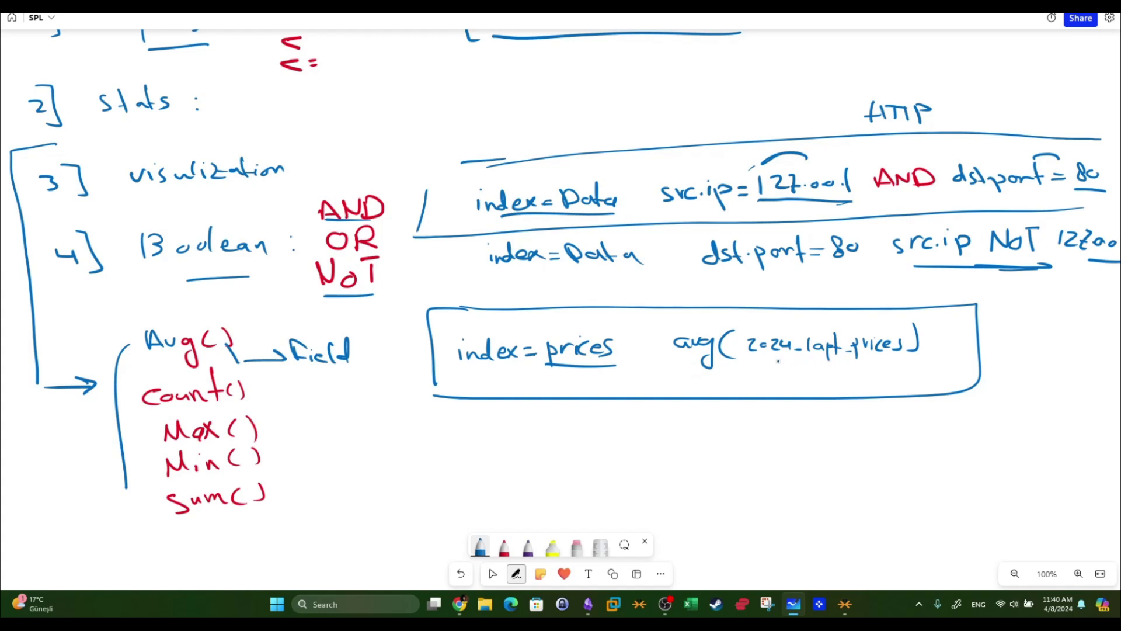
mouse_move(902, 359)
mouse_down()
mouse_move(766, 359)
mouse_move(771, 322)
mouse_move(902, 355)
mouse_up()
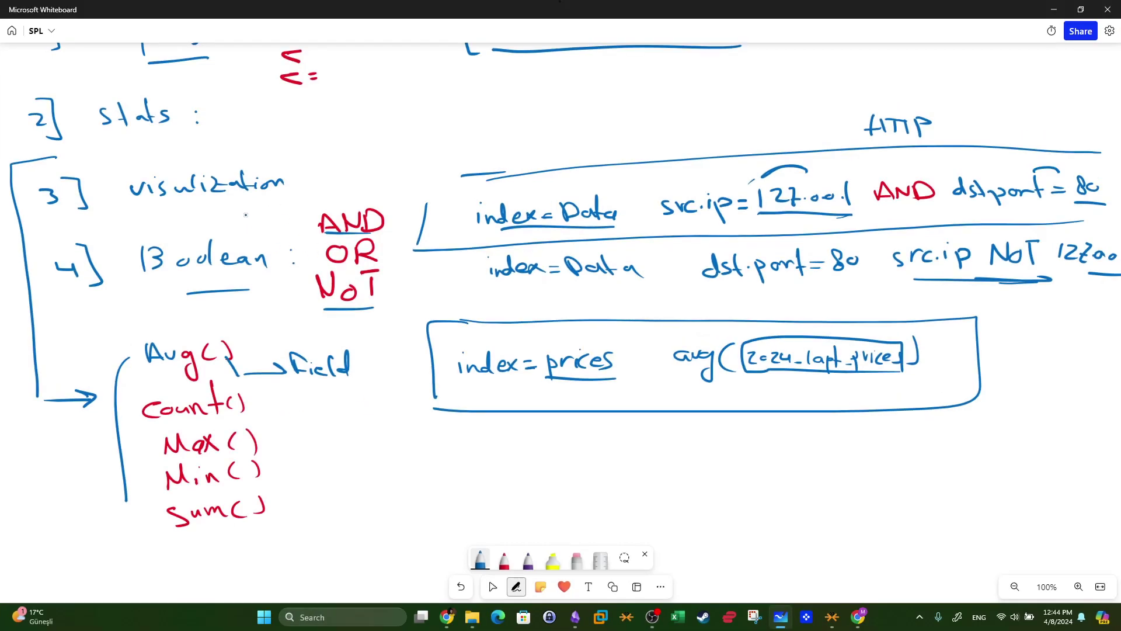
Underline "visulization" and write "chart" with a circled 1 in blue below the stats functions.
drag(266, 205, 175, 209)
click(492, 587)
drag(432, 479, 441, 312)
click(516, 587)
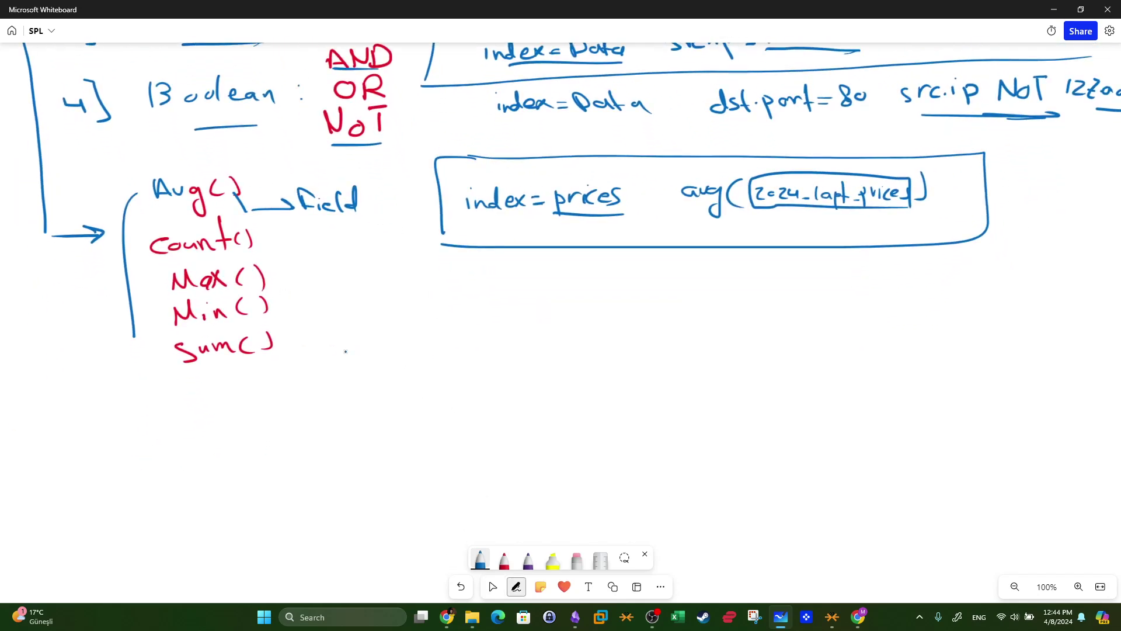
mouse_move(66, 419)
mouse_down()
mouse_move(66, 429)
mouse_move(116, 423)
mouse_up()
drag(120, 412, 118, 432)
drag(119, 422, 131, 421)
drag(19, 419, 20, 428)
drag(23, 408, 27, 409)
Write "timechart" with a circled 2 in blue below the chart entry.
drag(10, 471, 21, 479)
drag(23, 461, 56, 485)
drag(51, 480, 104, 480)
mouse_move(116, 472)
mouse_down()
mouse_move(108, 480)
mouse_move(119, 481)
mouse_up()
mouse_move(122, 475)
mouse_down()
mouse_move(157, 483)
mouse_move(166, 468)
mouse_up()
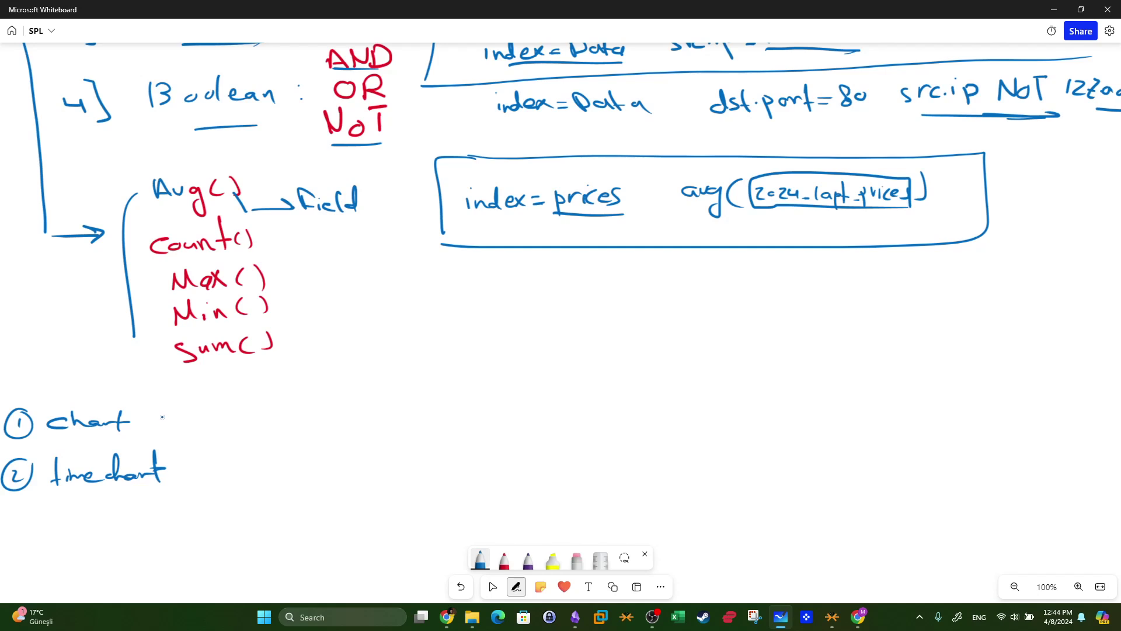
Branch lines from "chart" to the chart types "Pie", "Bar" and "line", and underline Pie and Bar.
mouse_move(176, 408)
mouse_down()
mouse_move(218, 390)
mouse_move(261, 390)
mouse_up()
drag(269, 383, 282, 385)
drag(186, 419, 228, 416)
mouse_move(244, 411)
mouse_down()
mouse_move(246, 425)
mouse_move(304, 412)
mouse_up()
drag(181, 424, 249, 459)
drag(261, 455, 310, 459)
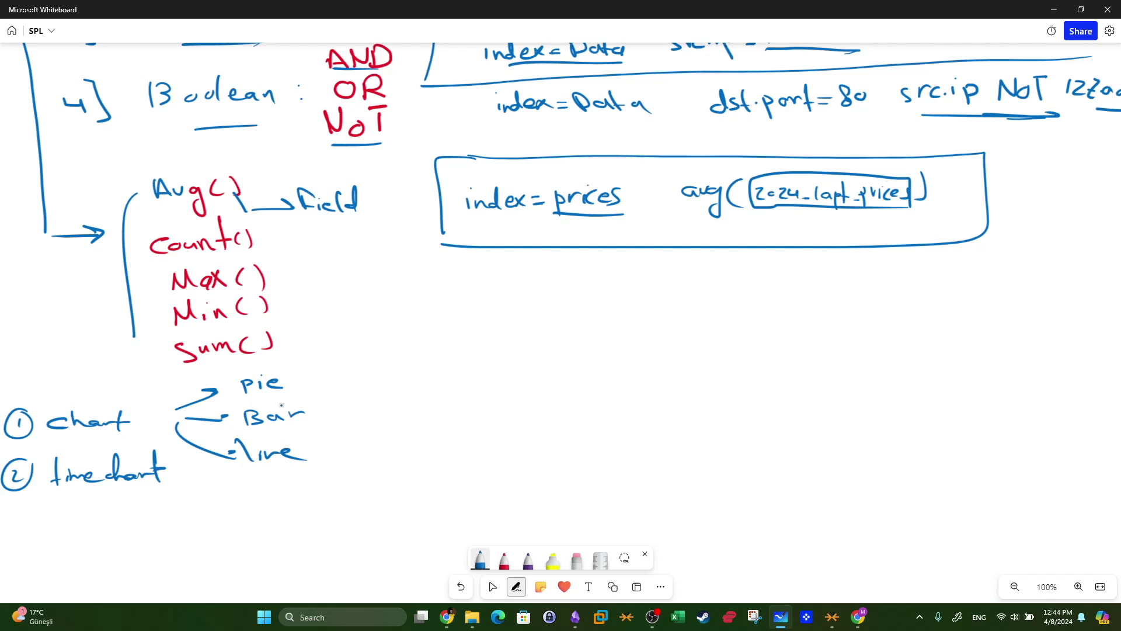
drag(269, 395, 285, 395)
drag(278, 434, 295, 433)
Draw a short down arrow at the framed average query and write "index=data" followed by a purple pipe below it.
drag(521, 235, 532, 253)
mouse_move(375, 376)
mouse_down()
mouse_move(445, 379)
mouse_move(472, 357)
mouse_move(494, 379)
mouse_move(522, 380)
mouse_up()
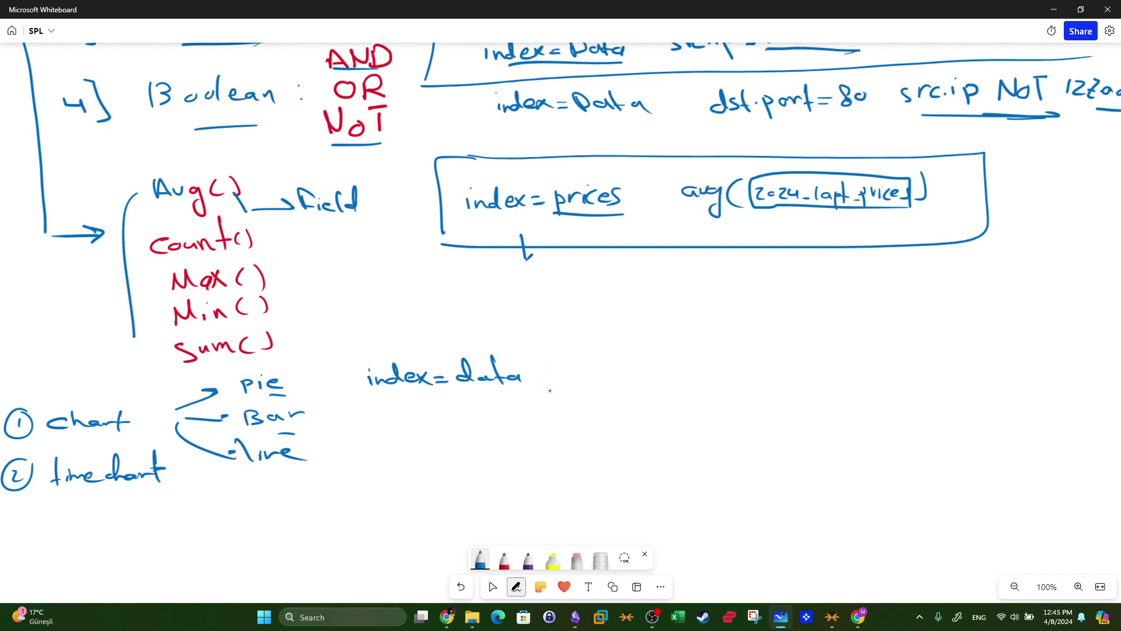
click(528, 561)
drag(556, 358, 563, 383)
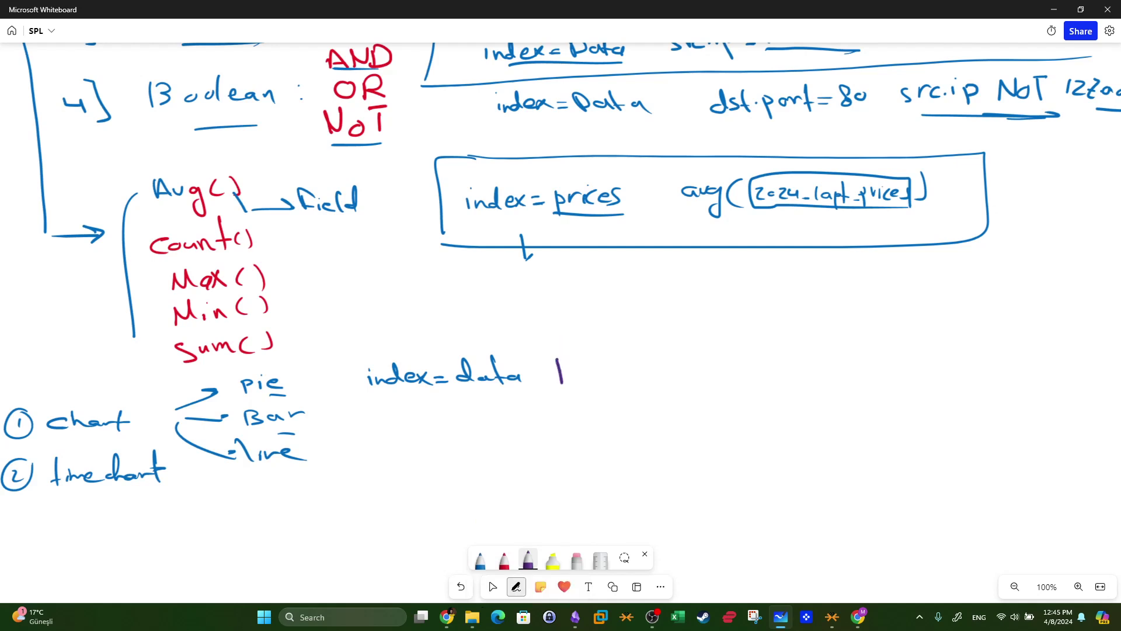
Draw a blue curved arrow over the purple pipe and write "chart" after the pipe.
click(489, 563)
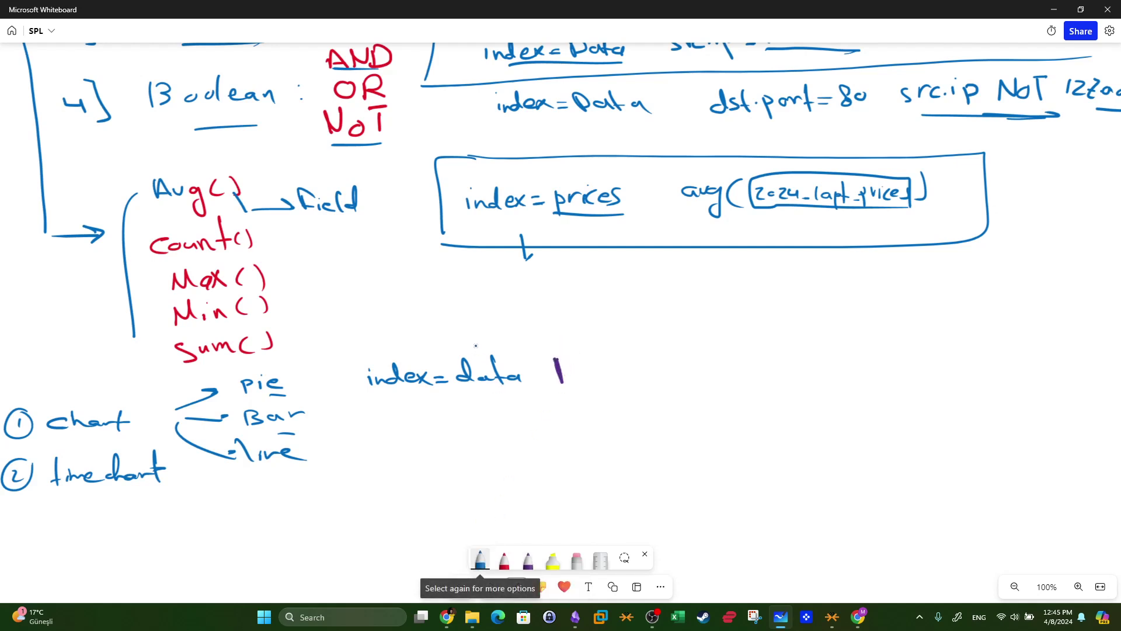
mouse_move(484, 344)
mouse_down()
mouse_move(504, 319)
mouse_move(629, 322)
mouse_move(613, 335)
mouse_up()
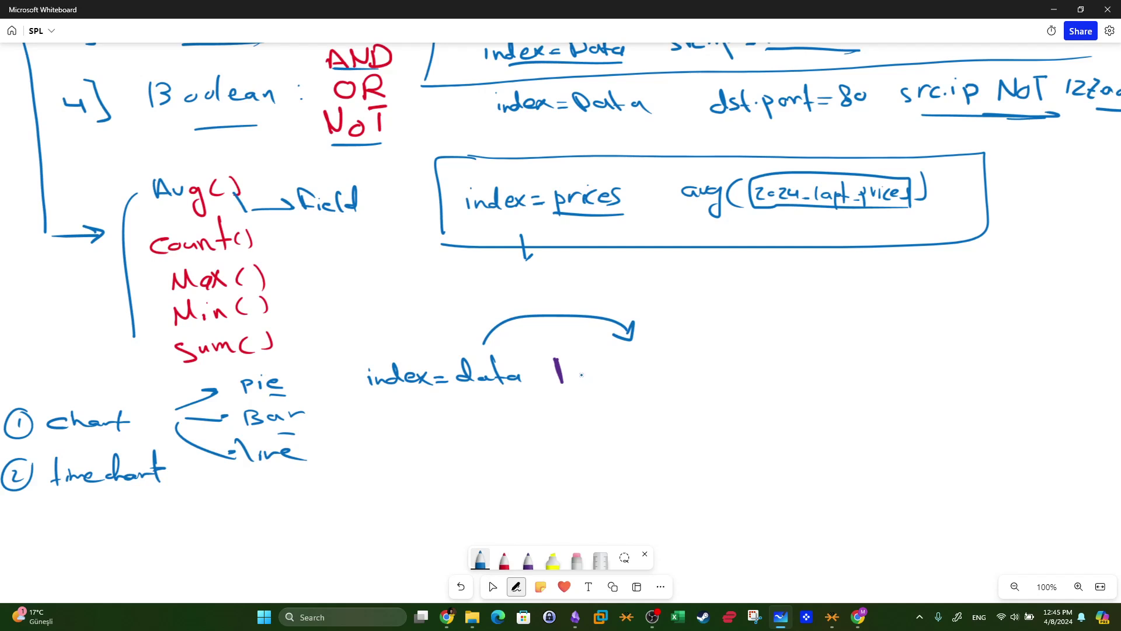
mouse_move(582, 375)
mouse_down()
mouse_move(650, 379)
mouse_move(663, 348)
mouse_move(666, 378)
mouse_up()
drag(655, 366, 672, 363)
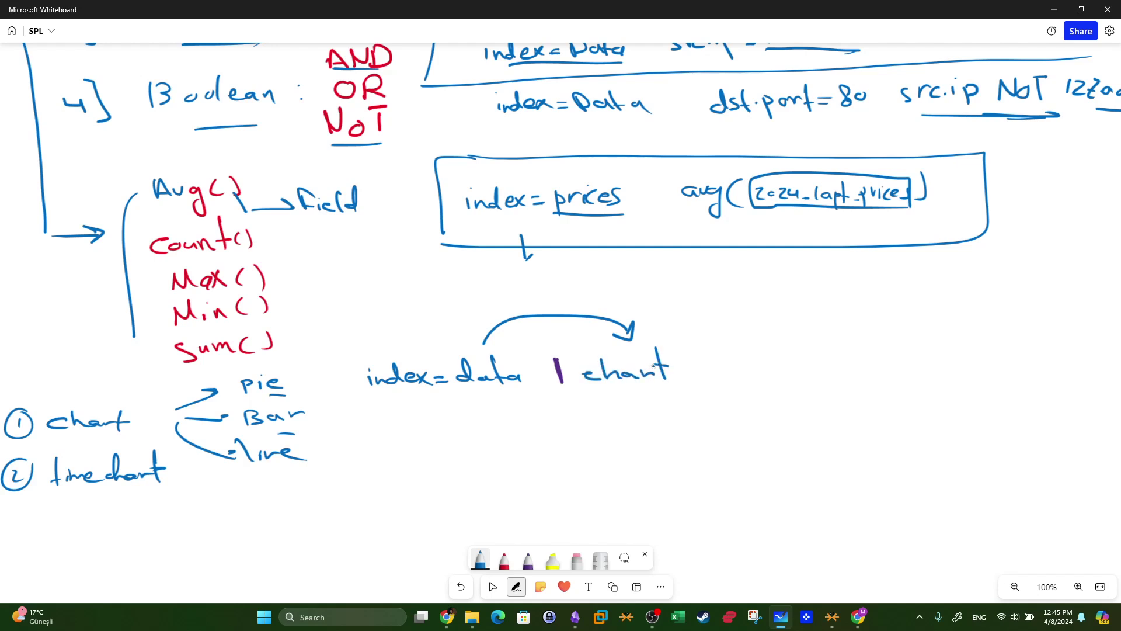
Underline count() in red and extend the chart query with a red "count by" and a blue "username".
click(503, 560)
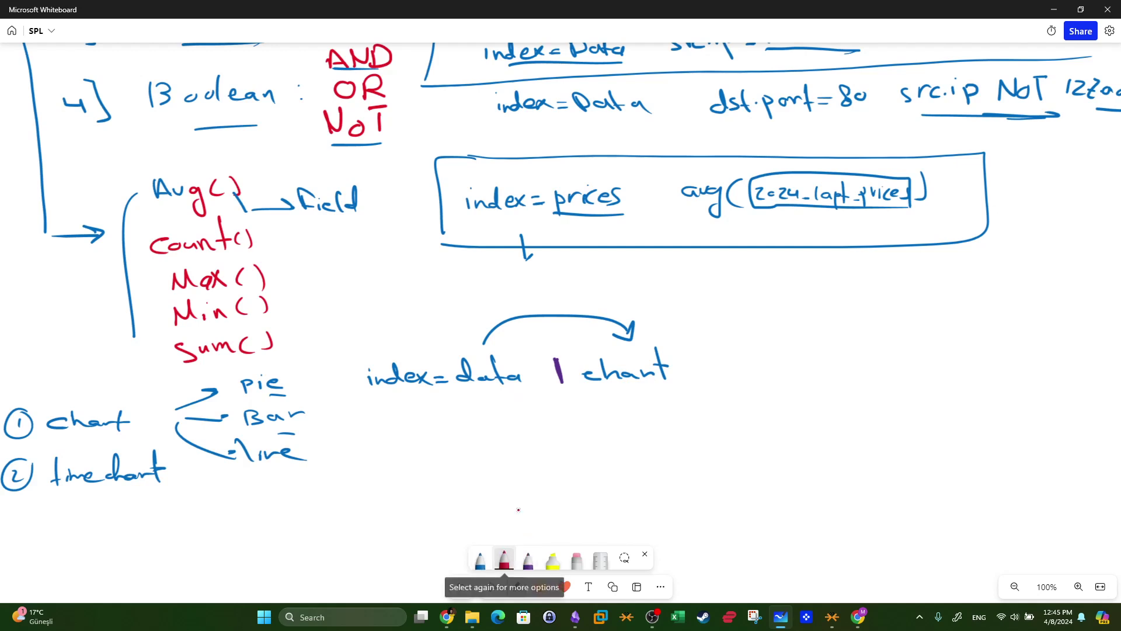
drag(240, 252, 180, 253)
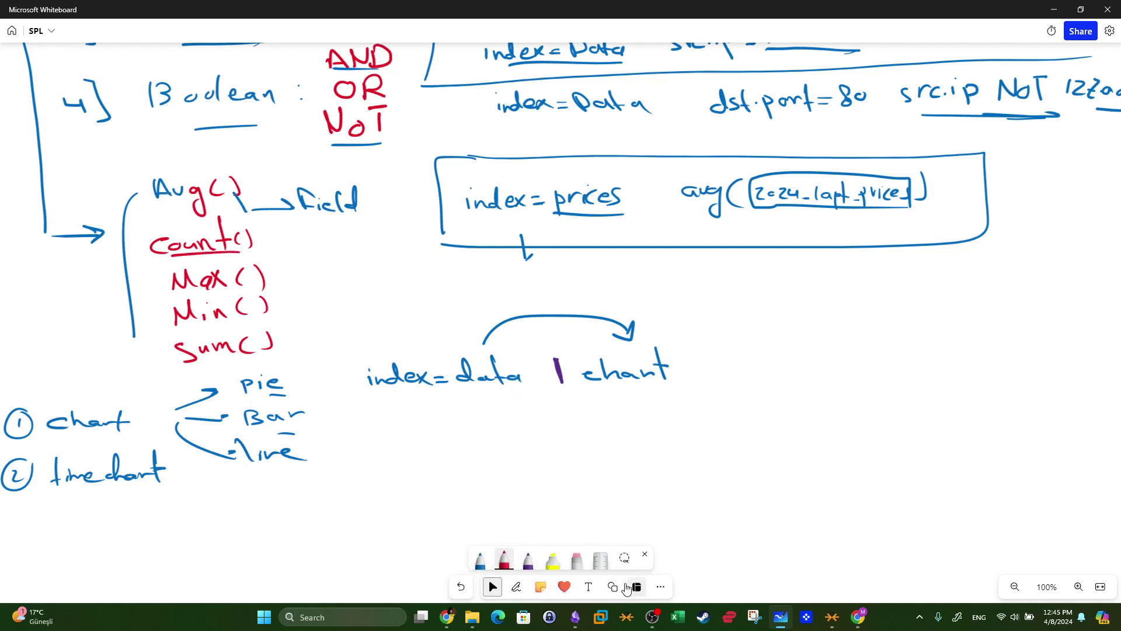
mouse_move(714, 359)
mouse_down()
mouse_move(815, 357)
mouse_move(796, 387)
mouse_up()
click(480, 561)
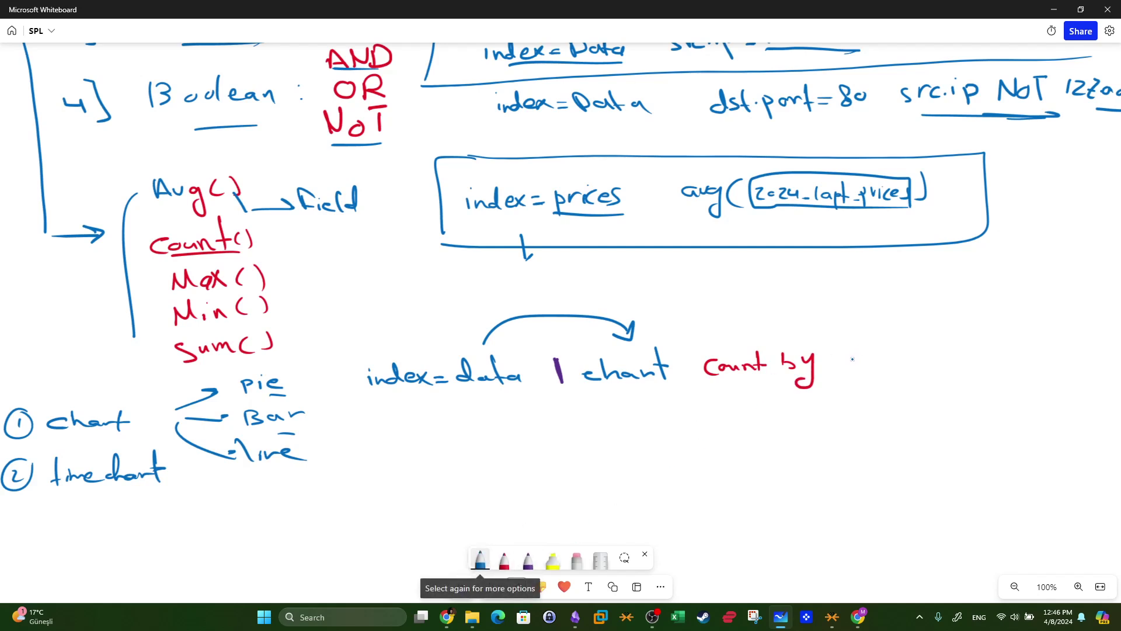
drag(845, 353, 964, 363)
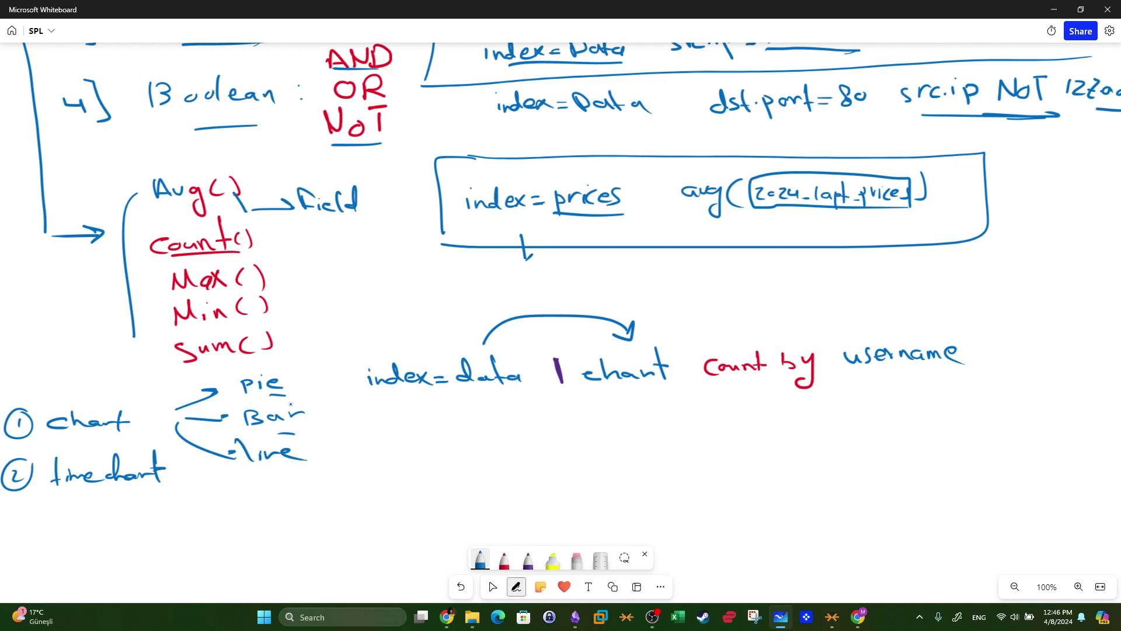
Underline timechart and chart in the numbered list and draw a blue down arrow beneath "chart" in the query.
drag(161, 495, 72, 497)
drag(132, 431, 69, 433)
drag(615, 402, 620, 435)
Write "timechart count by username" in blue below the arrow and underline timechart and username.
mouse_move(589, 434)
mouse_down()
mouse_move(595, 461)
mouse_move(600, 443)
mouse_up()
drag(603, 461, 679, 462)
drag(680, 461, 698, 461)
mouse_move(705, 424)
mouse_down()
mouse_move(708, 461)
mouse_move(770, 447)
mouse_move(801, 457)
mouse_up()
drag(814, 429, 824, 449)
mouse_move(830, 444)
mouse_down()
mouse_move(843, 443)
mouse_move(847, 471)
mouse_up()
mouse_move(883, 431)
mouse_down()
mouse_move(889, 446)
mouse_move(906, 433)
mouse_move(981, 452)
mouse_up()
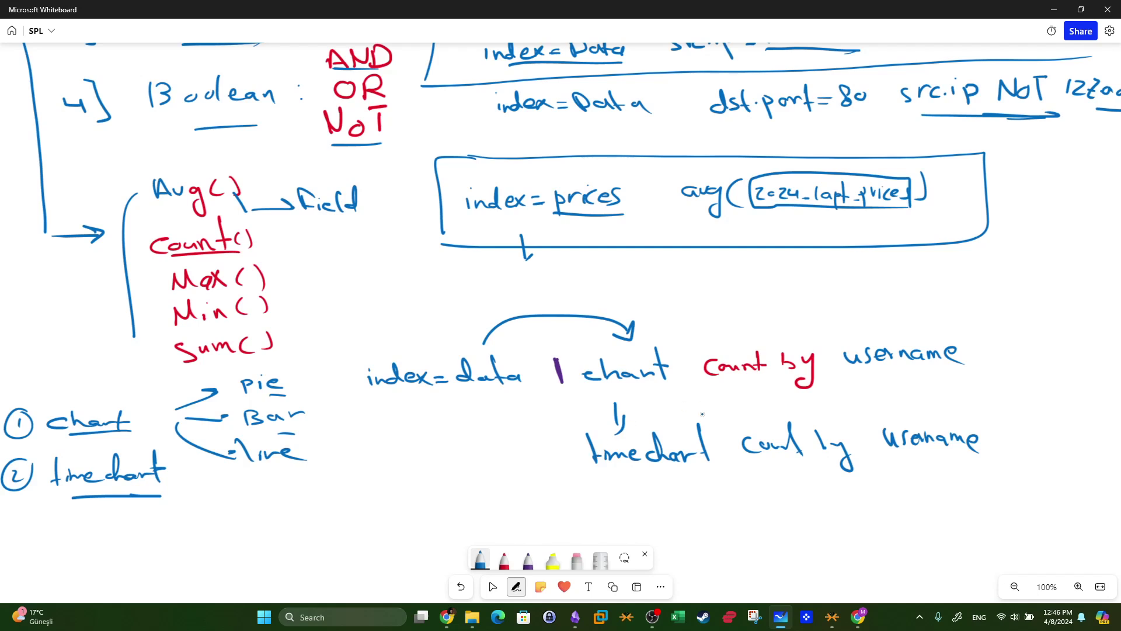
drag(984, 462, 890, 452)
drag(723, 470, 579, 467)
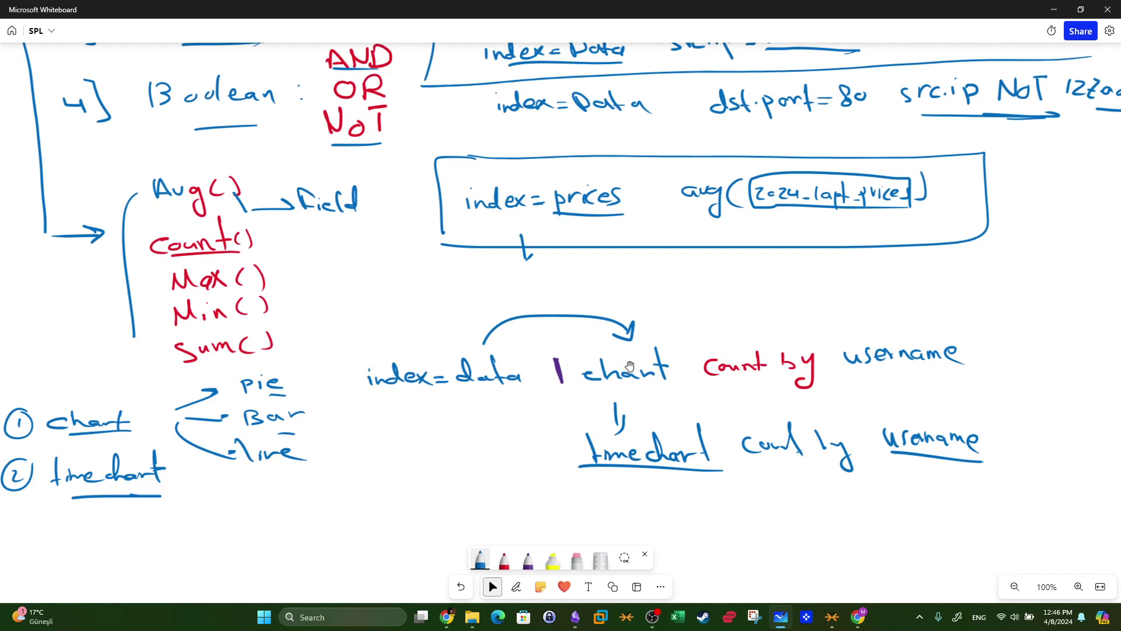
Write the heading "other commands:" with the entry "1] dedup" in blue below the chart list.
scroll(527, 357, down, 3)
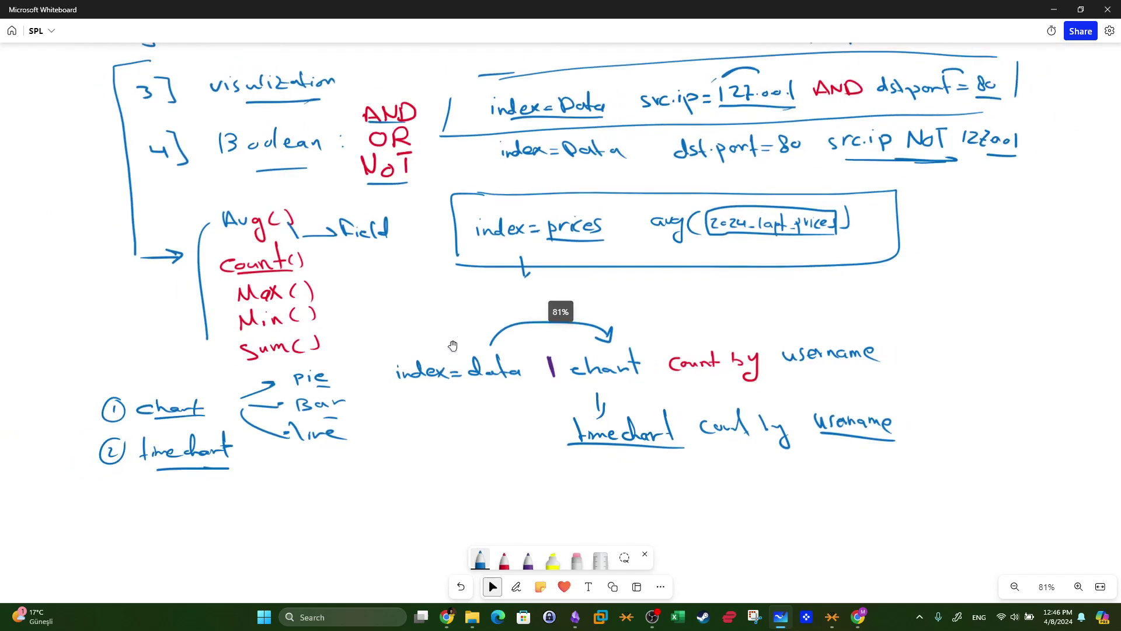
scroll(452, 346, down, 5)
drag(393, 329, 391, 305)
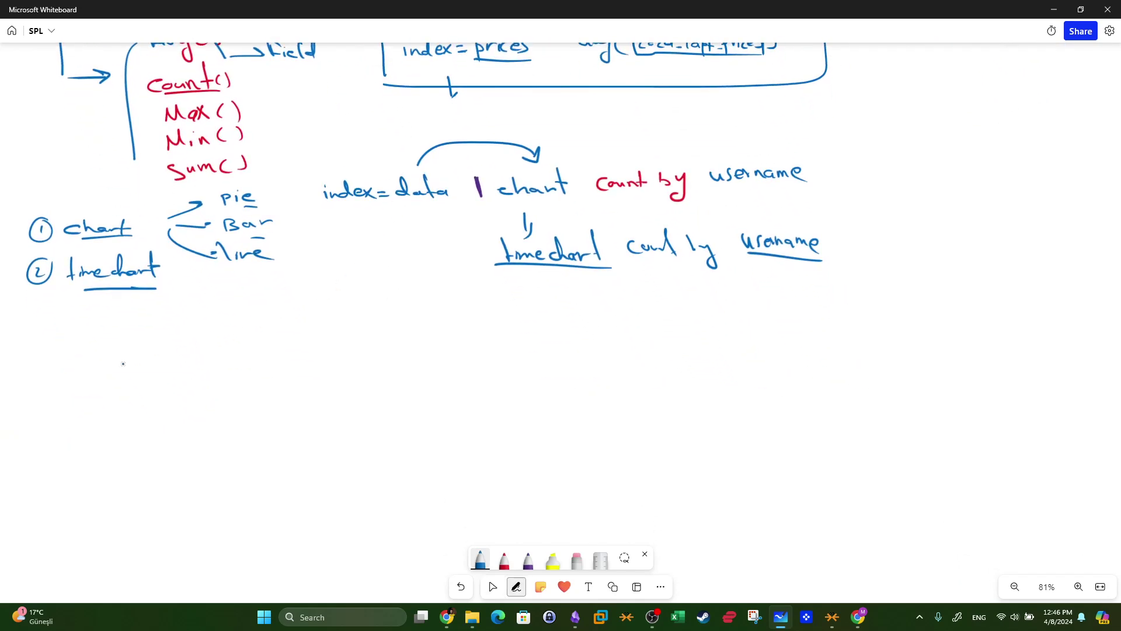
mouse_move(70, 368)
mouse_down()
mouse_move(101, 354)
mouse_move(131, 368)
mouse_move(222, 365)
mouse_move(251, 344)
mouse_move(254, 366)
mouse_up()
mouse_move(51, 416)
mouse_down()
mouse_move(72, 434)
mouse_move(165, 423)
mouse_move(175, 444)
mouse_move(182, 425)
mouse_up()
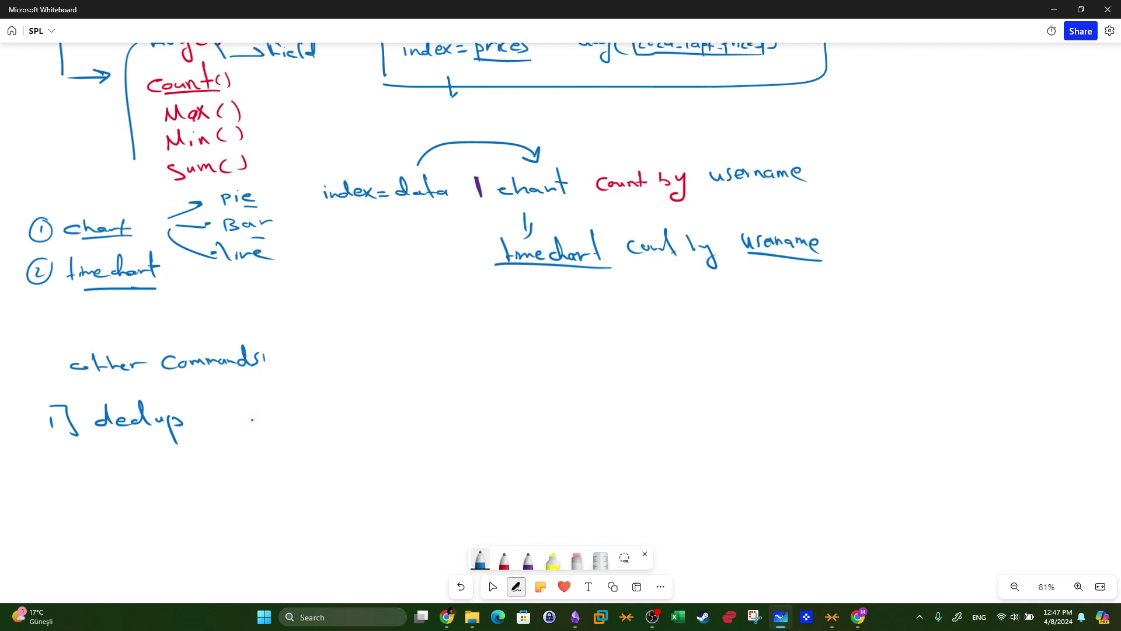
Write "index=data" in blue next to the dedup entry.
mouse_move(294, 400)
mouse_down()
mouse_move(295, 412)
mouse_move(316, 410)
mouse_up()
click(294, 395)
mouse_move(324, 403)
mouse_down()
mouse_move(325, 390)
mouse_move(335, 411)
mouse_up()
mouse_move(336, 404)
mouse_down()
mouse_move(358, 397)
mouse_move(359, 412)
mouse_up()
drag(365, 403, 356, 410)
drag(366, 406, 448, 407)
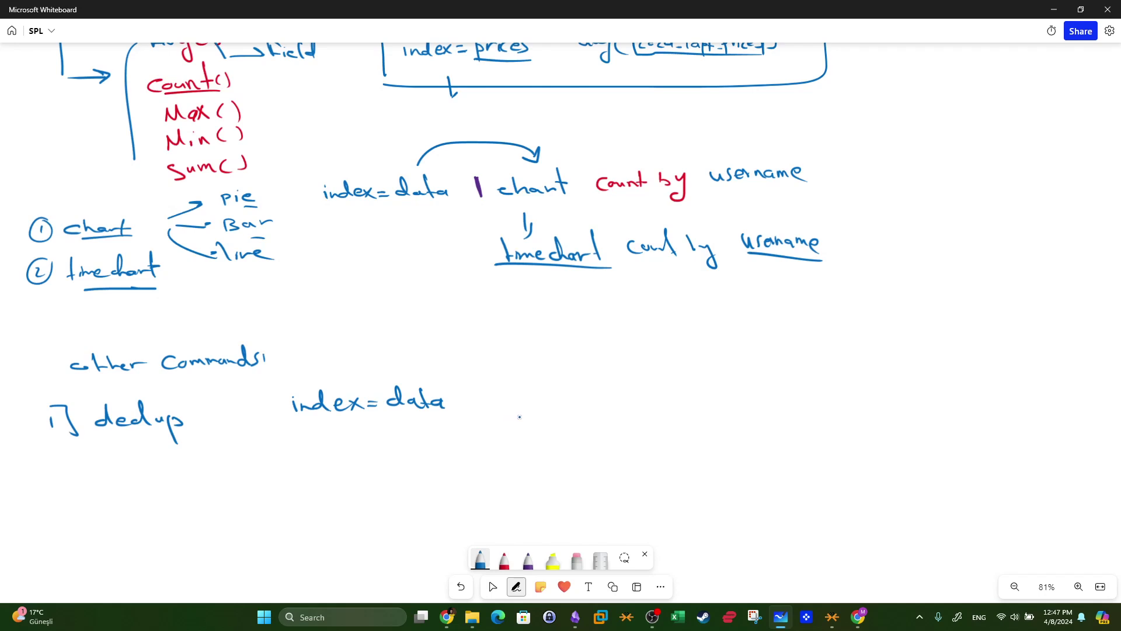
Extend the dedup example with a purple pipe and an underlined blue "table", followed by "username pw URLs".
click(528, 559)
drag(467, 382, 469, 415)
click(480, 559)
drag(495, 384, 495, 409)
drag(485, 400, 576, 406)
drag(494, 425, 572, 423)
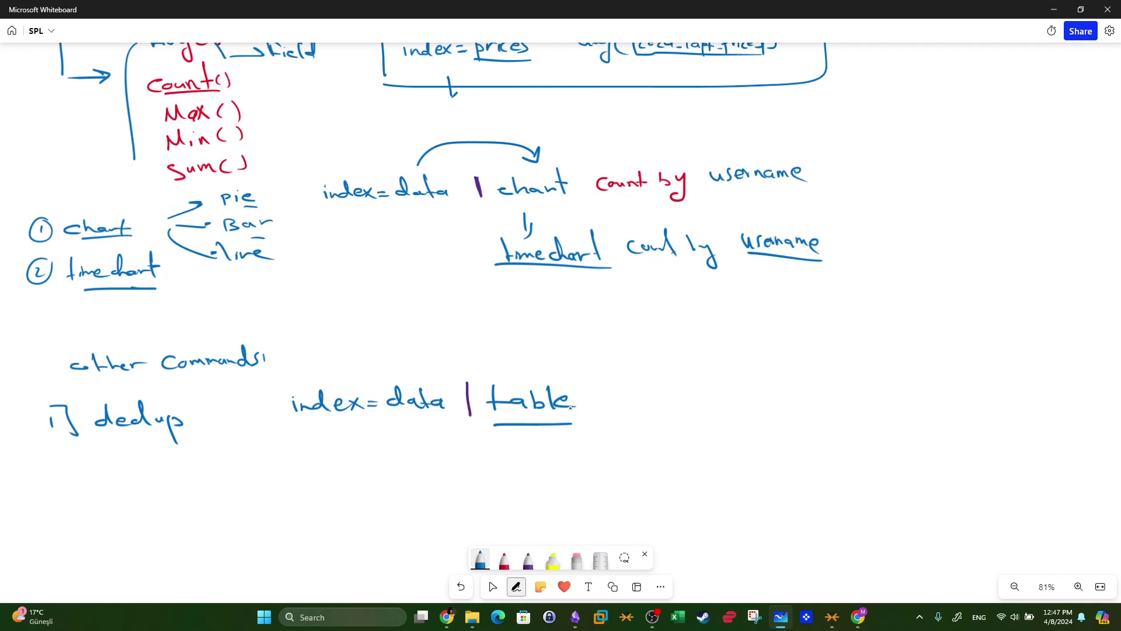
mouse_move(612, 390)
mouse_down()
mouse_move(627, 400)
mouse_move(725, 394)
mouse_move(752, 411)
mouse_move(786, 386)
mouse_move(834, 381)
mouse_move(862, 394)
mouse_up()
drag(869, 392, 879, 379)
Sketch a small blue table under the query with the headers user, pw and URLs and dashes as rows.
drag(617, 460, 761, 472)
drag(765, 483, 773, 524)
mouse_move(577, 473)
mouse_down()
mouse_move(585, 517)
mouse_move(607, 471)
mouse_move(662, 487)
mouse_move(671, 479)
mouse_up()
drag(676, 476, 738, 488)
drag(748, 479, 730, 505)
drag(714, 517, 728, 527)
mouse_move(676, 498)
mouse_down()
mouse_move(688, 497)
mouse_move(682, 512)
mouse_up()
drag(672, 527, 681, 526)
drag(617, 494, 630, 505)
drag(619, 515, 631, 527)
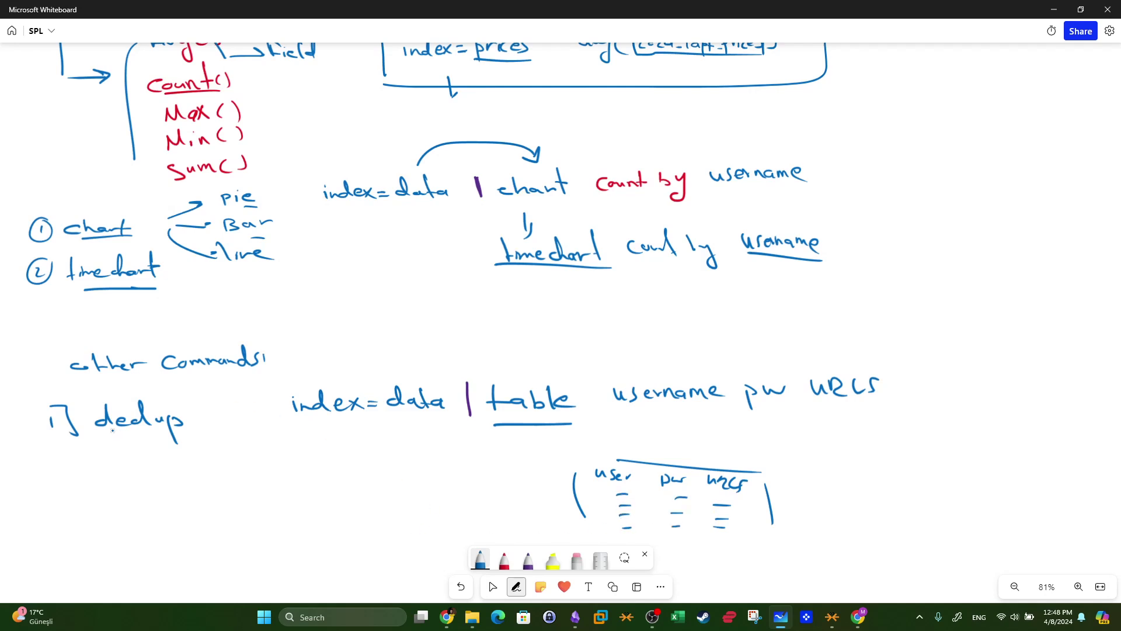
Underline the dedup entry and extend its example query with a purple pipe and blue "dedup username", underlining the table's username field.
drag(99, 448, 176, 445)
click(528, 560)
drag(916, 362, 921, 411)
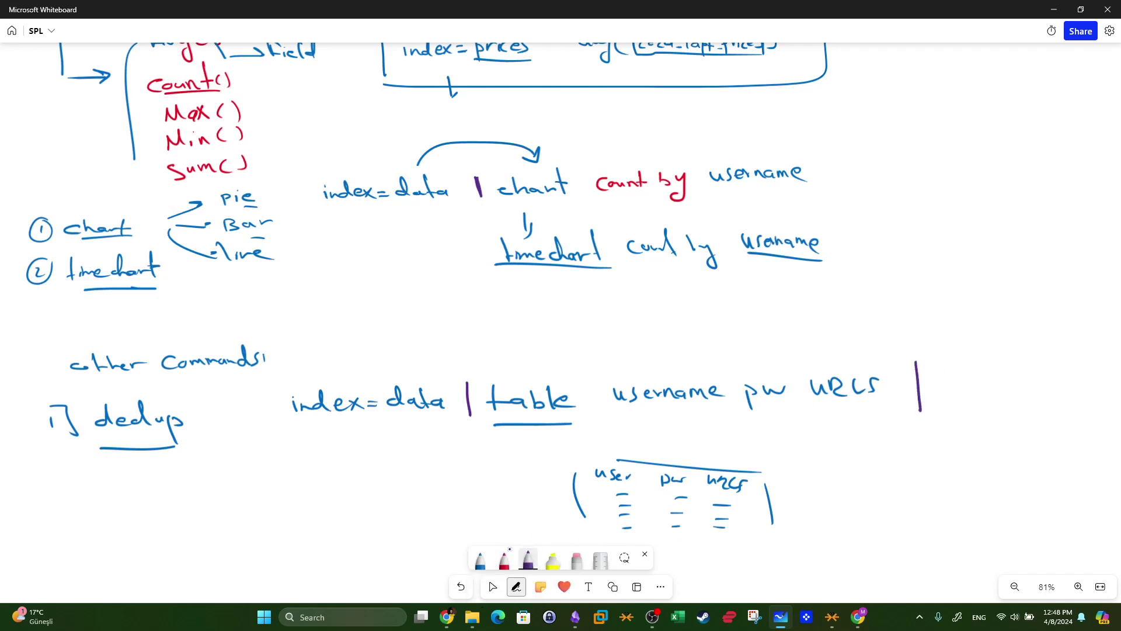
click(480, 560)
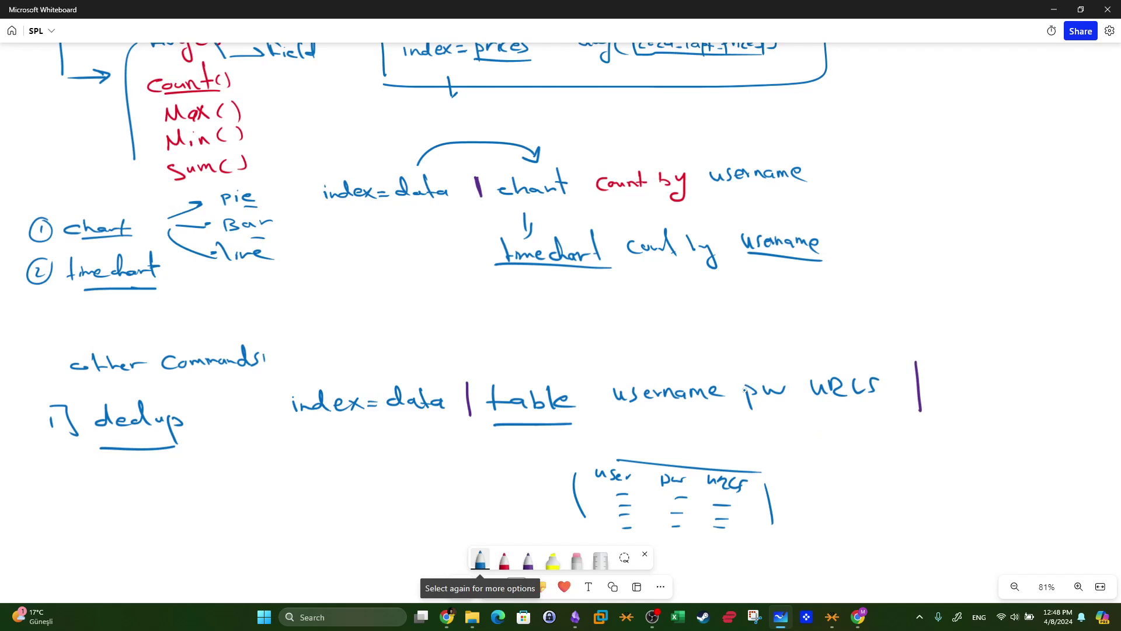
mouse_move(933, 386)
mouse_down()
mouse_move(969, 374)
mouse_move(984, 390)
mouse_up()
mouse_move(988, 381)
mouse_down()
mouse_move(989, 406)
mouse_move(990, 391)
mouse_up()
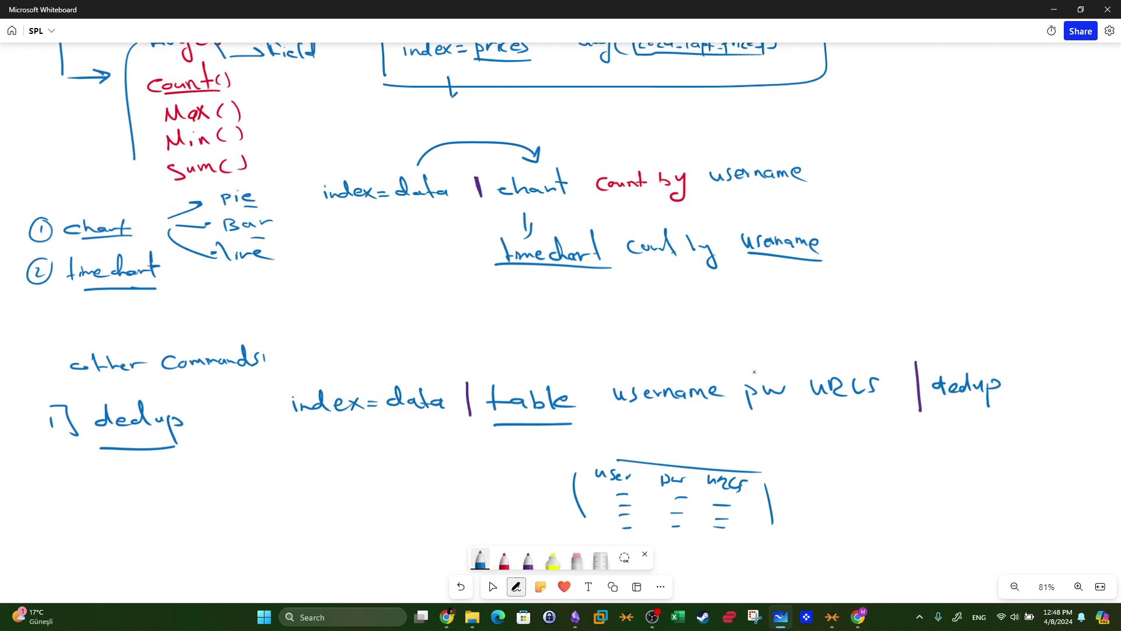
drag(719, 412, 633, 412)
drag(1023, 373, 1107, 390)
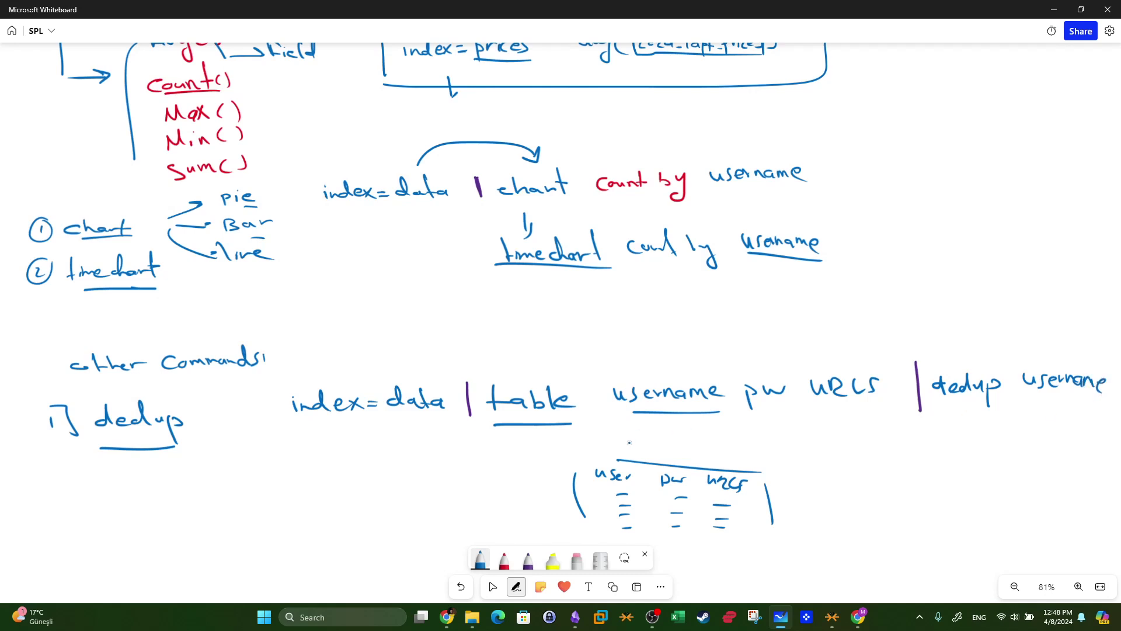
Label the sketched table "table" with a blue arrow, and underline URLs and pw in the query above.
mouse_move(493, 501)
mouse_down()
mouse_move(549, 500)
mouse_move(480, 506)
mouse_up()
drag(383, 500, 408, 518)
drag(399, 509, 463, 519)
drag(889, 409, 855, 408)
drag(784, 416, 763, 416)
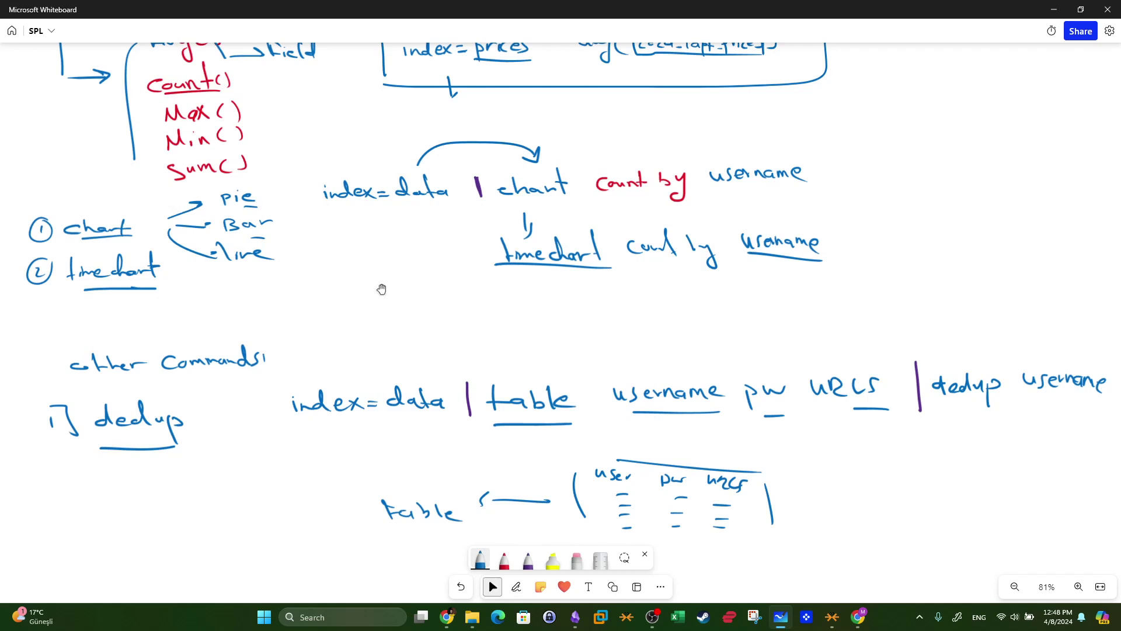
Write the entries "2] _time" and "3] reverse" in blue below dedup, and underline _time.
drag(461, 338, 442, 157)
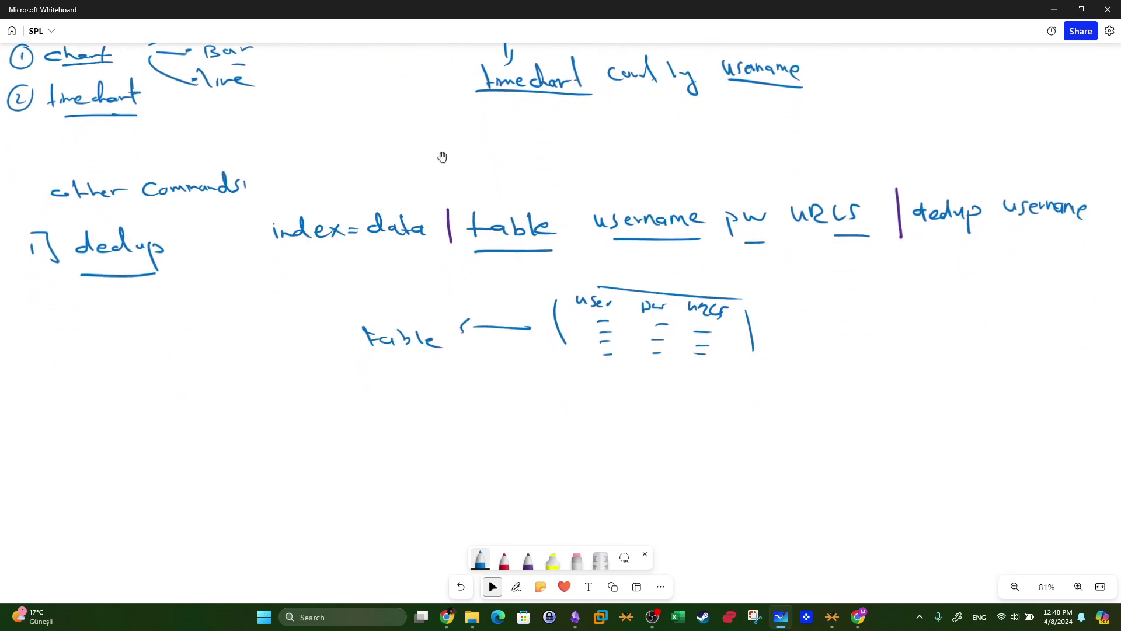
drag(44, 428, 55, 443)
drag(60, 420, 65, 456)
drag(96, 450, 136, 442)
drag(121, 436, 172, 441)
drag(61, 492, 68, 506)
mouse_move(76, 485)
mouse_down()
mouse_move(100, 501)
mouse_move(84, 513)
mouse_up()
drag(106, 496, 188, 503)
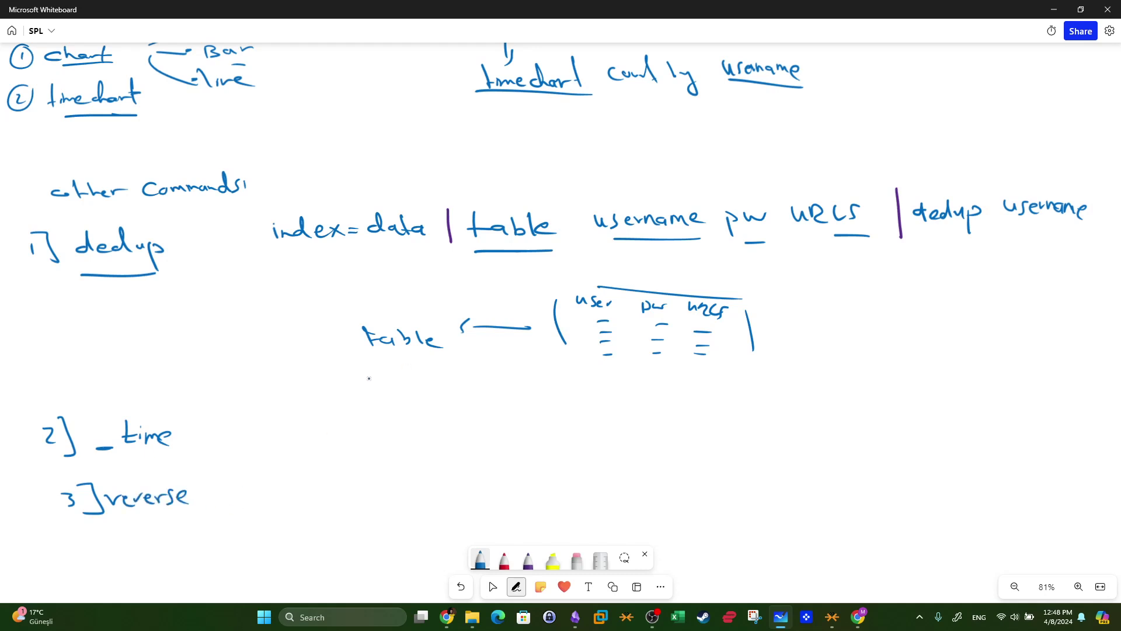
drag(174, 450, 94, 458)
Draw a red arrow from the _time entry to "table" in the query and write "time" in red above it.
click(504, 561)
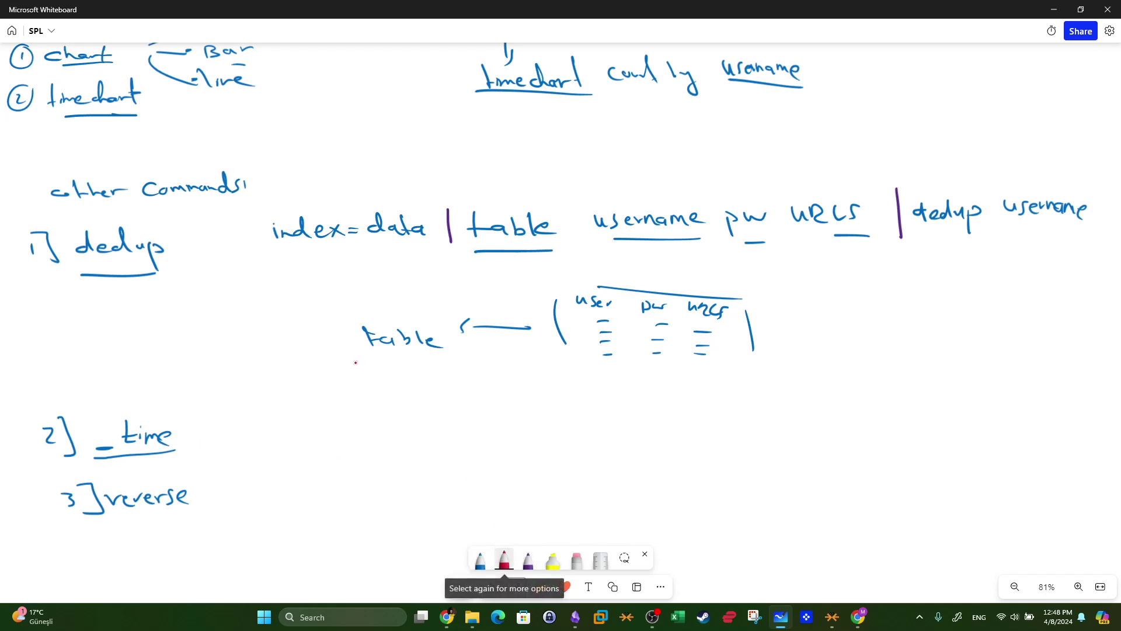
mouse_move(207, 406)
mouse_down()
mouse_move(233, 361)
mouse_move(385, 296)
mouse_move(477, 275)
mouse_move(472, 250)
mouse_move(479, 261)
mouse_up()
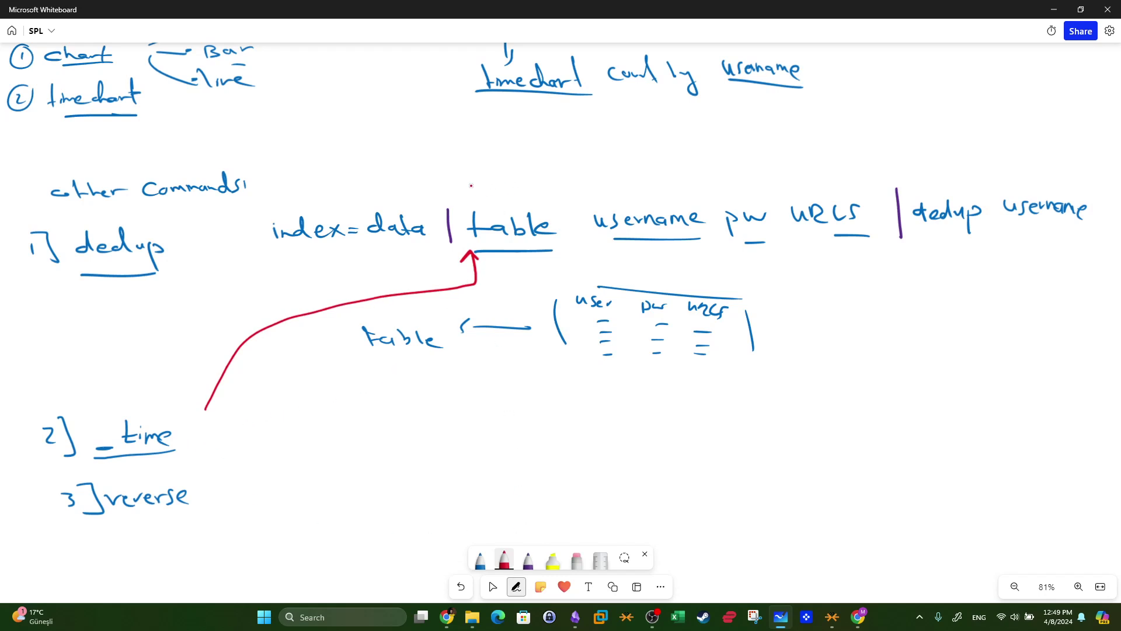
drag(477, 167, 479, 188)
drag(473, 176, 483, 175)
drag(491, 171, 517, 183)
Underline the reverse entry in blue and write "most recent" beside it.
click(480, 561)
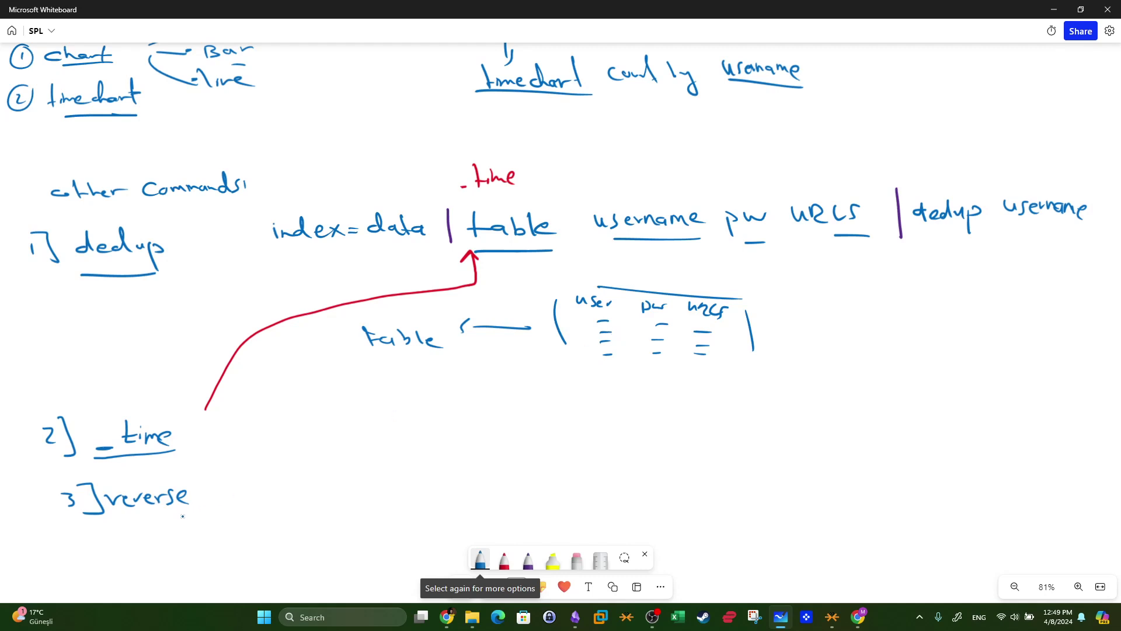
drag(190, 515, 119, 519)
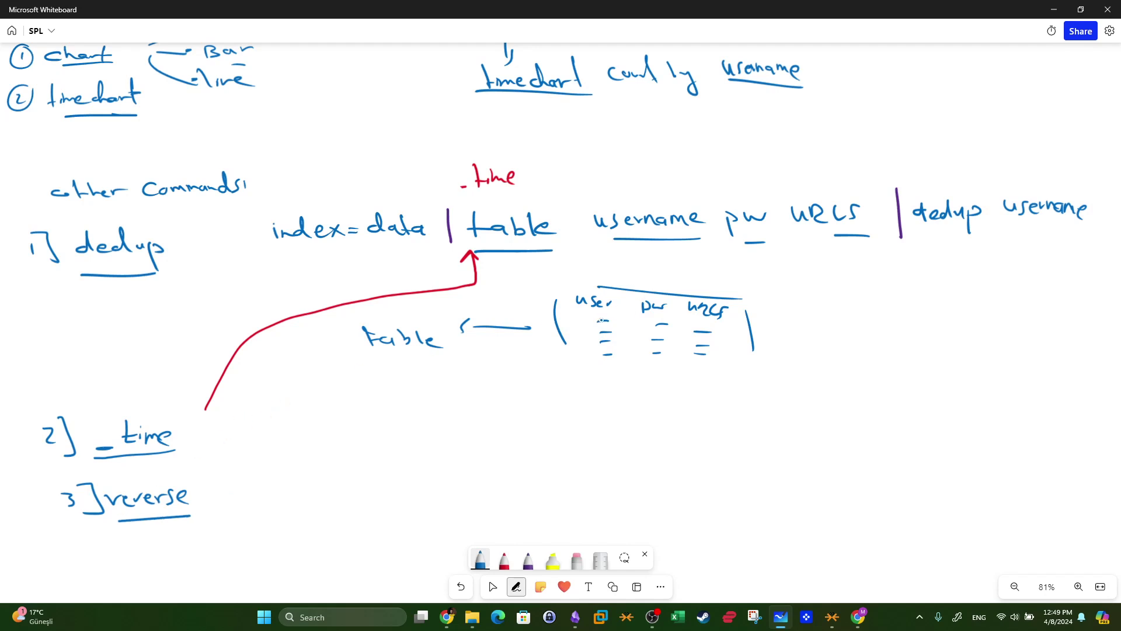
drag(221, 496, 274, 498)
drag(276, 494, 297, 500)
drag(291, 492, 307, 489)
mouse_move(315, 500)
mouse_down()
mouse_move(321, 488)
mouse_move(343, 500)
mouse_up()
mouse_move(352, 491)
mouse_down()
mouse_move(348, 500)
mouse_move(378, 500)
mouse_up()
mouse_move(382, 476)
mouse_down()
mouse_move(383, 508)
mouse_move(390, 483)
mouse_up()
Draw a blue arrow from the _time entry to the note "earliest" and add a second underline beneath reverse.
drag(198, 443, 234, 438)
mouse_move(224, 430)
mouse_down()
mouse_move(239, 436)
mouse_move(225, 445)
mouse_move(299, 425)
mouse_move(345, 430)
mouse_up()
drag(337, 422, 353, 418)
drag(187, 518, 167, 519)
Circle the pipe before dedup in red and draw an arrow from it to the word "reverse".
click(504, 559)
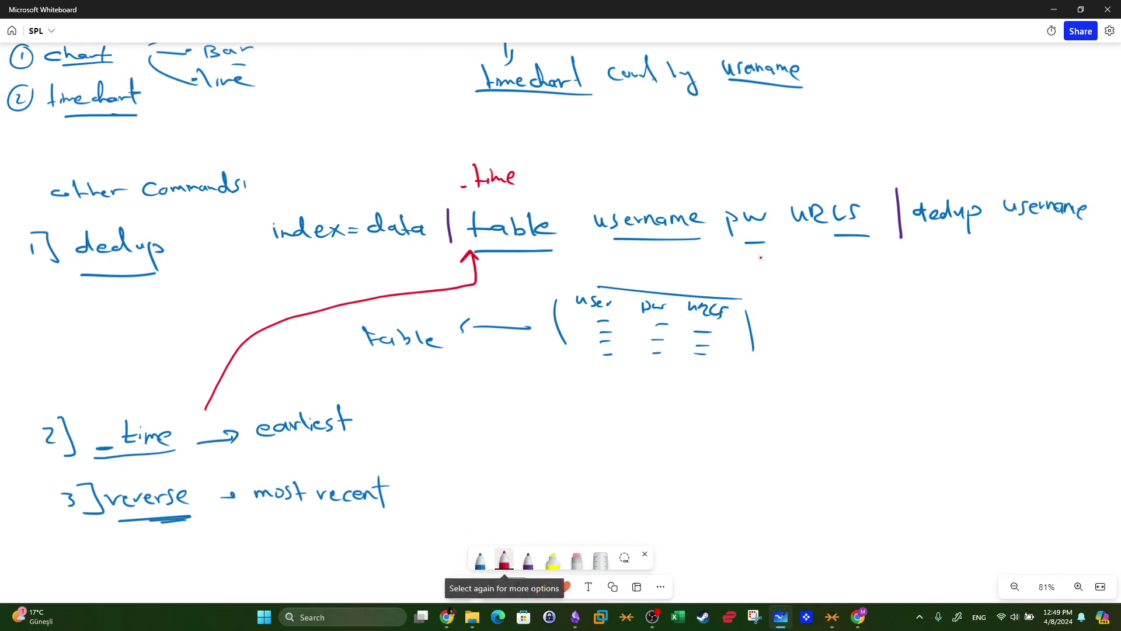
mouse_move(904, 175)
mouse_down()
mouse_move(859, 224)
mouse_move(926, 170)
mouse_up()
mouse_move(906, 264)
mouse_down()
mouse_move(932, 280)
mouse_move(946, 269)
mouse_move(1017, 266)
mouse_move(1019, 287)
mouse_move(1027, 272)
mouse_up()
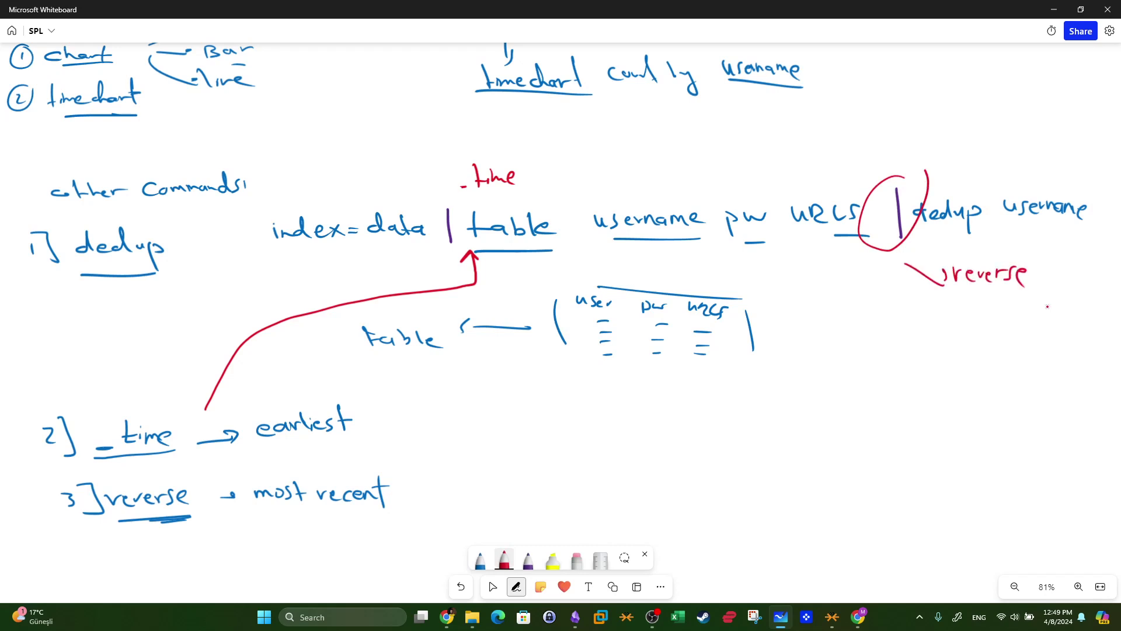
Write the entry "4] sort" in blue below reverse, with an arrow to "ASC".
key(Escape)
mouse_move(740, 425)
mouse_down()
mouse_move(704, 300)
mouse_move(761, 243)
mouse_move(731, 224)
mouse_up()
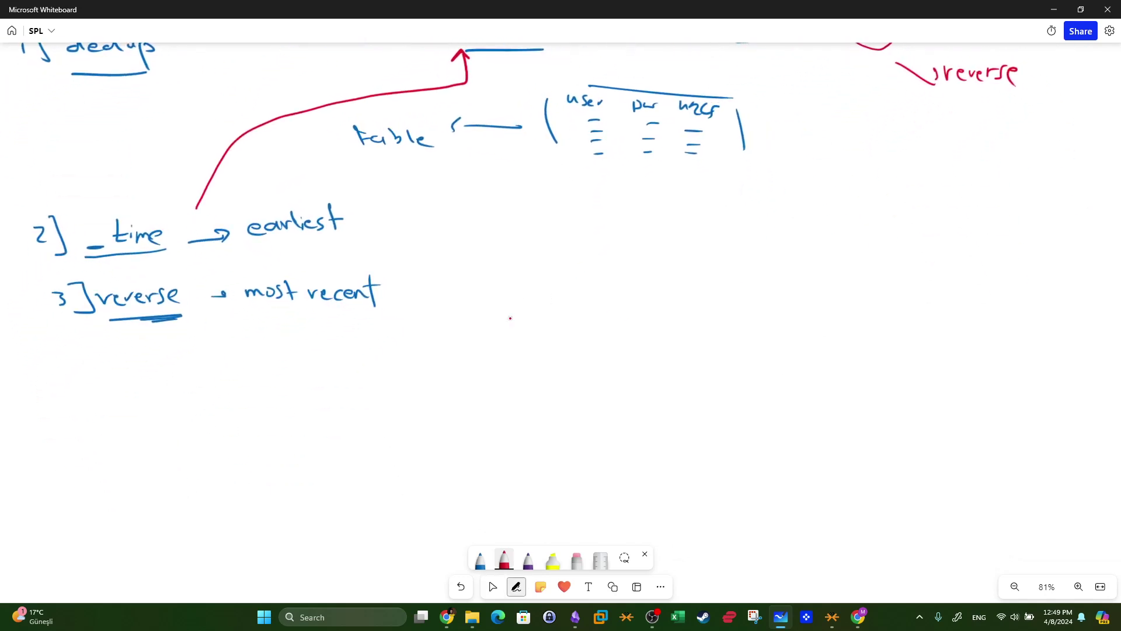
click(480, 560)
drag(70, 356, 87, 377)
drag(93, 353, 107, 393)
drag(146, 365, 140, 384)
drag(163, 374, 171, 381)
mouse_move(171, 383)
mouse_down()
mouse_move(187, 373)
mouse_move(195, 385)
mouse_move(204, 366)
mouse_up()
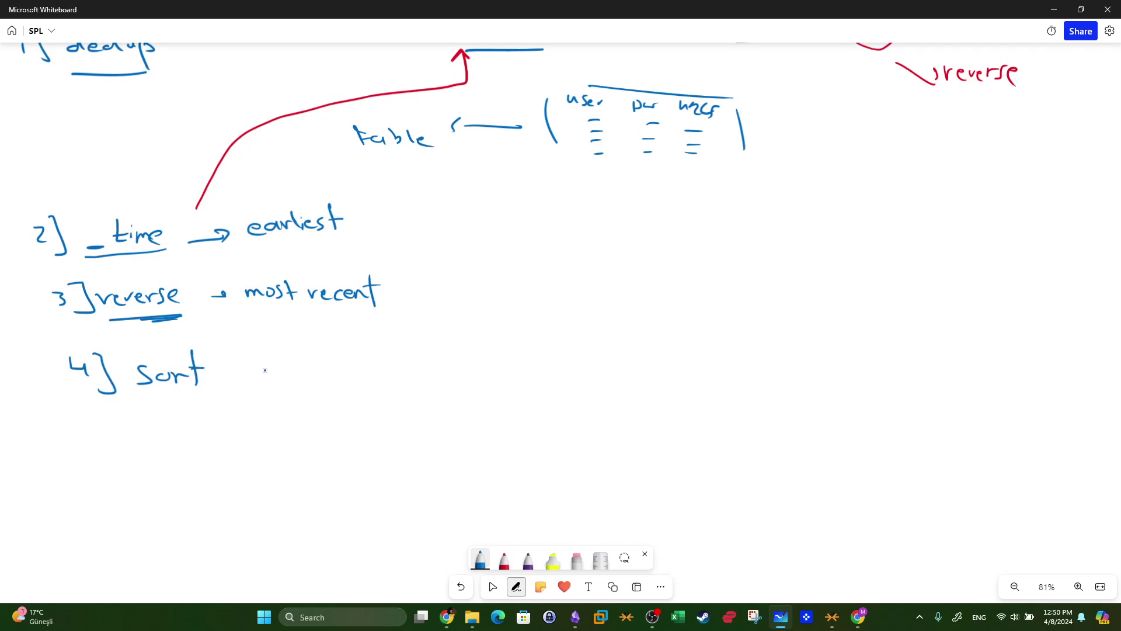
drag(225, 368, 262, 368)
mouse_move(252, 363)
mouse_down()
mouse_move(264, 370)
mouse_move(251, 378)
mouse_up()
mouse_move(285, 349)
mouse_down()
mouse_move(288, 369)
mouse_move(299, 367)
mouse_up()
drag(291, 361, 333, 363)
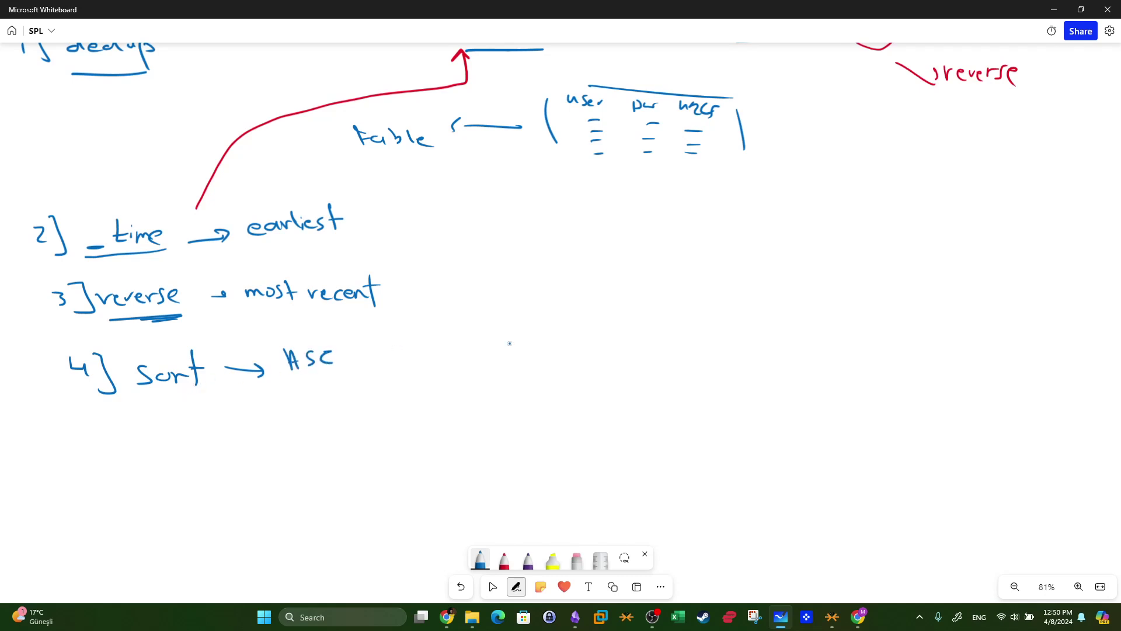
Write "index=Data" followed by a pipe in blue beside the sort entry.
mouse_move(429, 346)
mouse_down()
mouse_move(430, 359)
mouse_move(448, 361)
mouse_up()
drag(456, 332, 459, 358)
drag(464, 350, 483, 355)
mouse_move(483, 342)
mouse_down()
mouse_move(470, 357)
mouse_move(499, 344)
mouse_up()
drag(488, 351, 499, 350)
drag(512, 341, 537, 355)
mouse_move(542, 336)
mouse_down()
mouse_move(544, 356)
mouse_move(559, 350)
mouse_up()
drag(562, 348, 561, 361)
drag(589, 324, 603, 363)
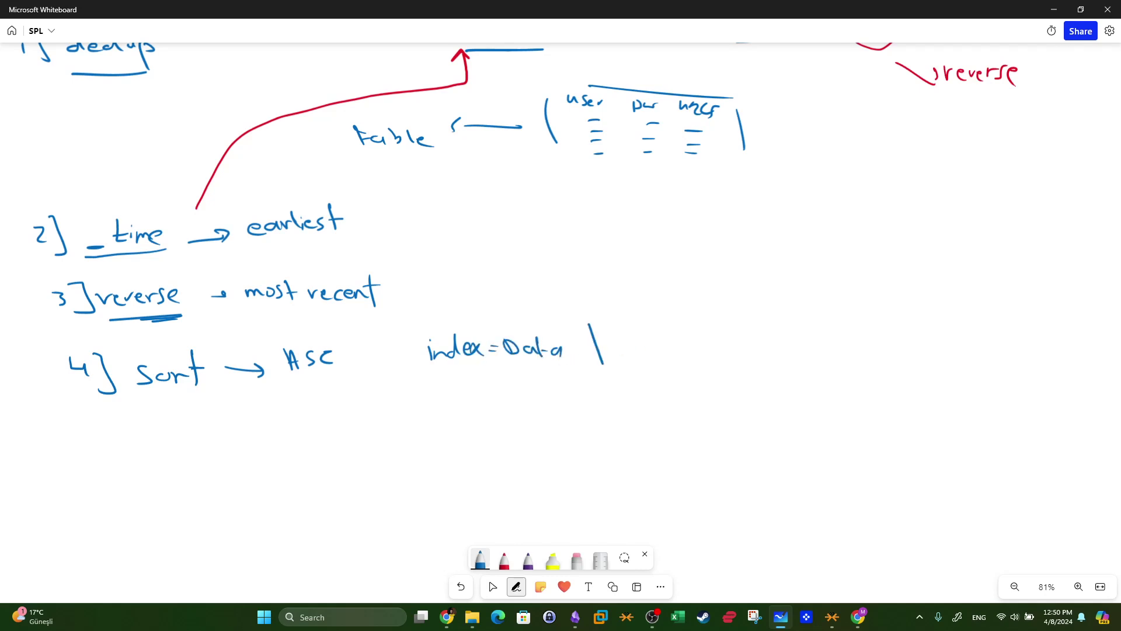
Continue the sort example after the pipe with "table Method" in blue.
drag(640, 325, 644, 353)
drag(638, 340, 669, 345)
drag(672, 328, 698, 349)
drag(704, 342, 719, 346)
mouse_move(750, 350)
mouse_down()
mouse_move(769, 344)
mouse_move(770, 321)
mouse_up()
drag(774, 339, 800, 345)
drag(804, 330, 806, 344)
drag(807, 345, 820, 344)
mouse_move(832, 337)
mouse_down()
mouse_move(833, 320)
mouse_move(835, 346)
mouse_up()
Draw an upward blue arrow above Method and write "HTTP" over it.
drag(780, 316, 781, 297)
mouse_move(772, 300)
mouse_down()
mouse_move(781, 292)
mouse_move(783, 303)
mouse_up()
drag(771, 246, 771, 264)
drag(773, 255, 796, 247)
mouse_move(792, 249)
mouse_down()
mouse_move(793, 262)
mouse_move(809, 247)
mouse_up()
drag(804, 249, 805, 263)
mouse_move(818, 246)
mouse_down()
mouse_move(818, 264)
mouse_move(826, 251)
mouse_up()
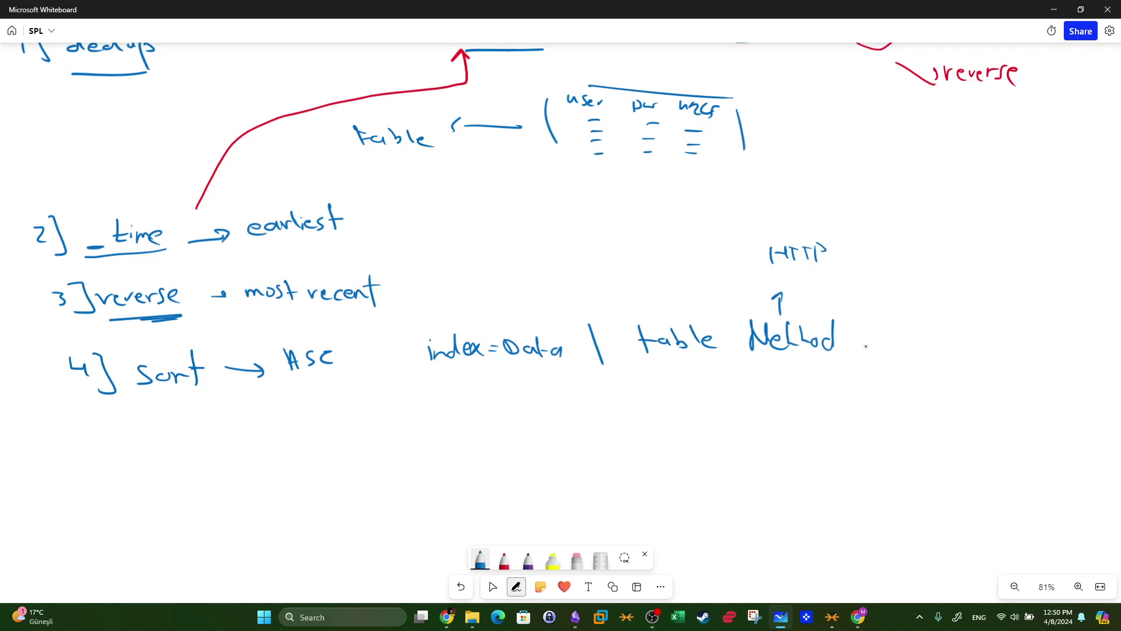
Extend the sort example with "URLs", a pipe and "sort Method", underline the sort entry, and mark beneath the table fields.
mouse_move(869, 328)
mouse_down()
mouse_move(877, 346)
mouse_move(887, 327)
mouse_move(927, 344)
mouse_up()
mouse_move(932, 336)
mouse_down()
mouse_move(938, 324)
mouse_move(923, 347)
mouse_up()
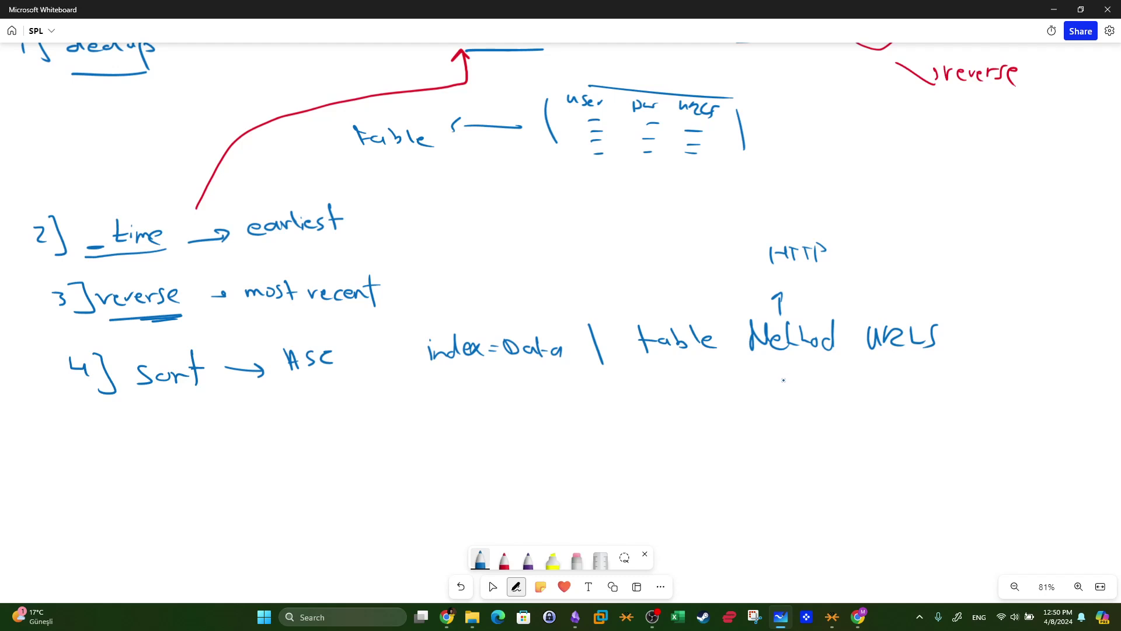
drag(965, 311, 972, 353)
drag(159, 395, 213, 391)
mouse_move(989, 323)
mouse_down()
mouse_move(978, 336)
mouse_move(1011, 330)
mouse_move(1021, 341)
mouse_up()
drag(1012, 325, 1026, 323)
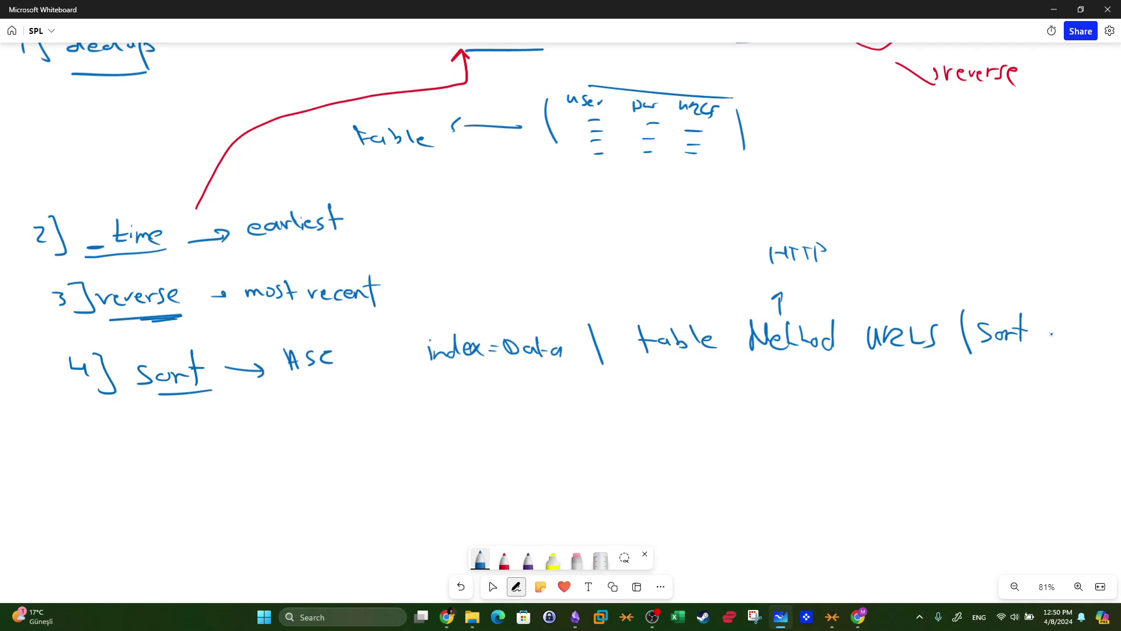
mouse_move(1050, 342)
mouse_down()
mouse_move(1106, 344)
mouse_move(1119, 326)
mouse_up()
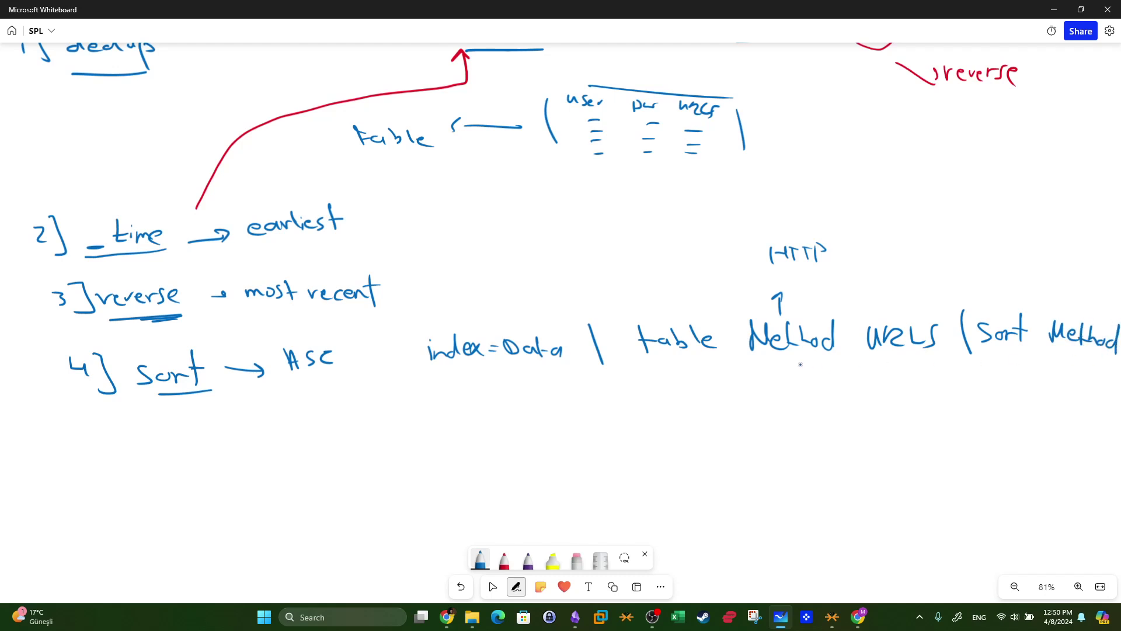
drag(778, 361, 931, 363)
mouse_move(826, 362)
mouse_down()
mouse_move(762, 363)
mouse_move(856, 313)
mouse_move(842, 373)
mouse_up()
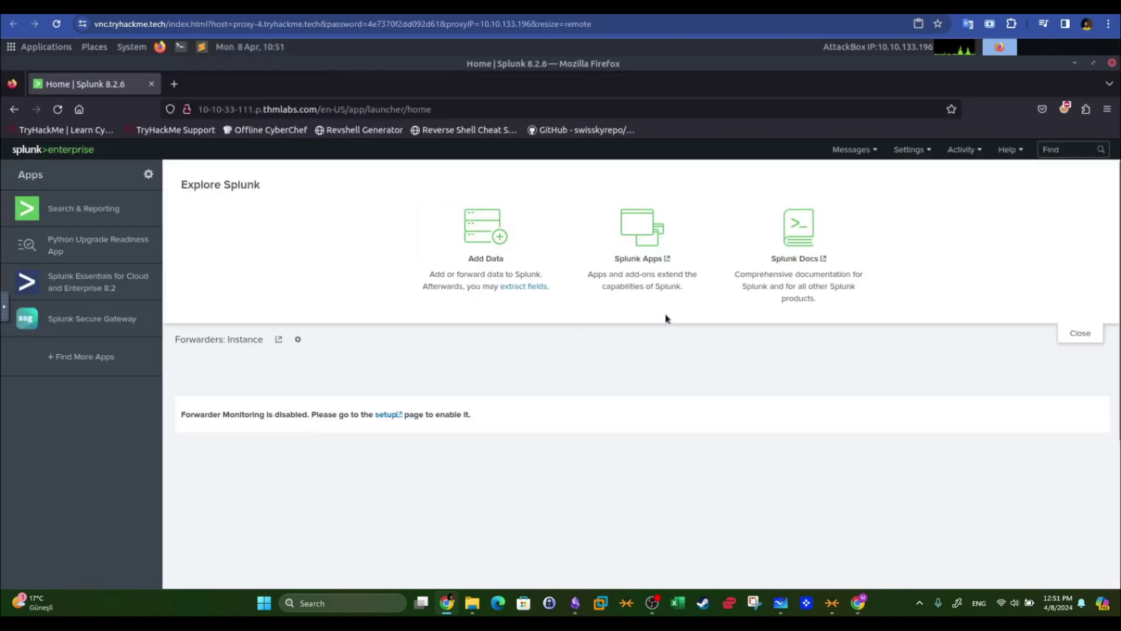
Switch to Splunk, open the Search & Reporting app and set the search time range to All time.
click(83, 218)
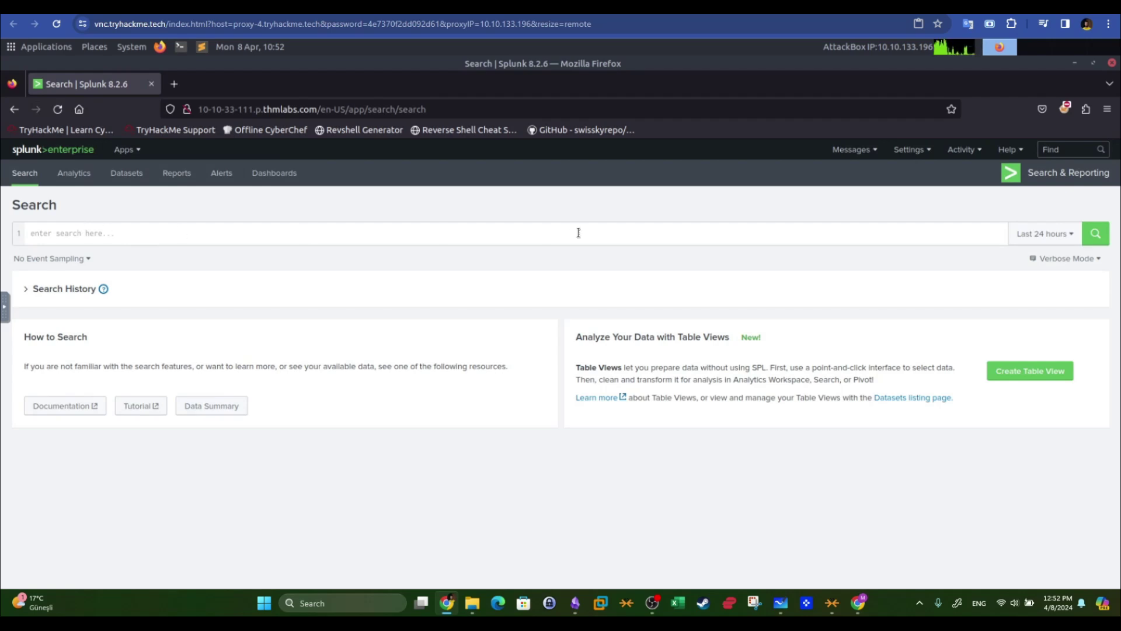
click(1064, 235)
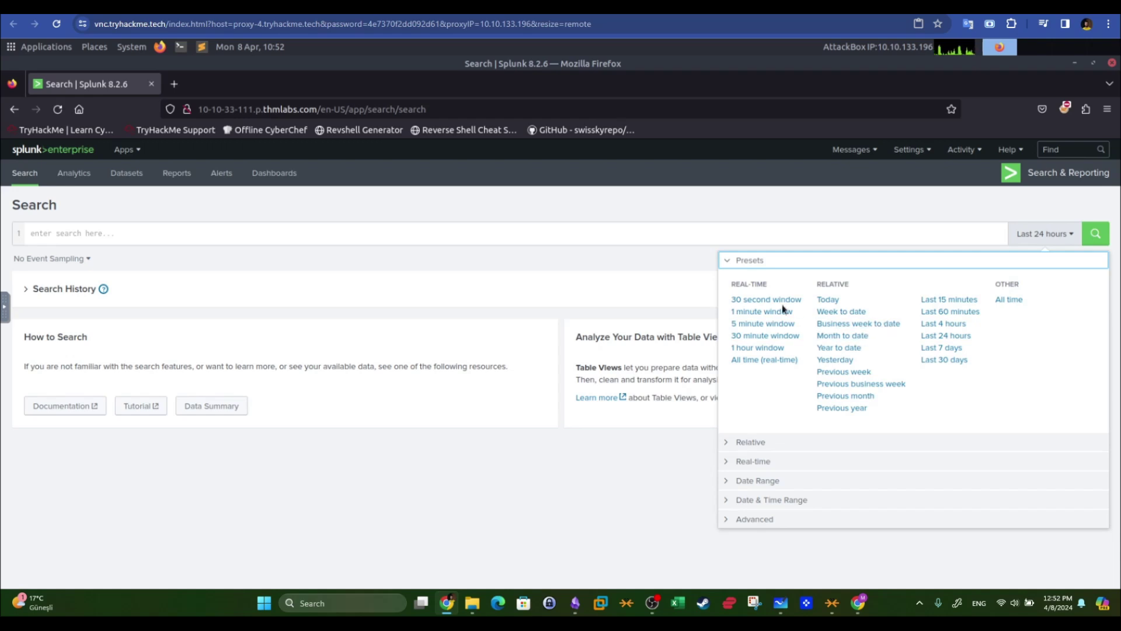
click(1018, 302)
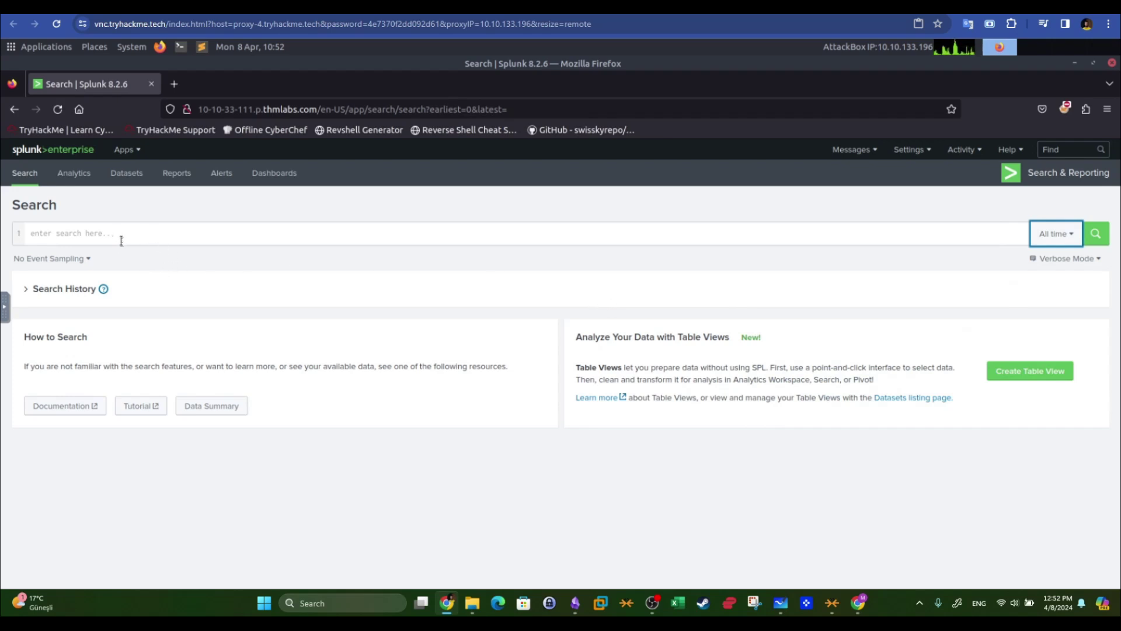
Expand the search history and examine its past queries, time filter choices and per-page options.
click(29, 292)
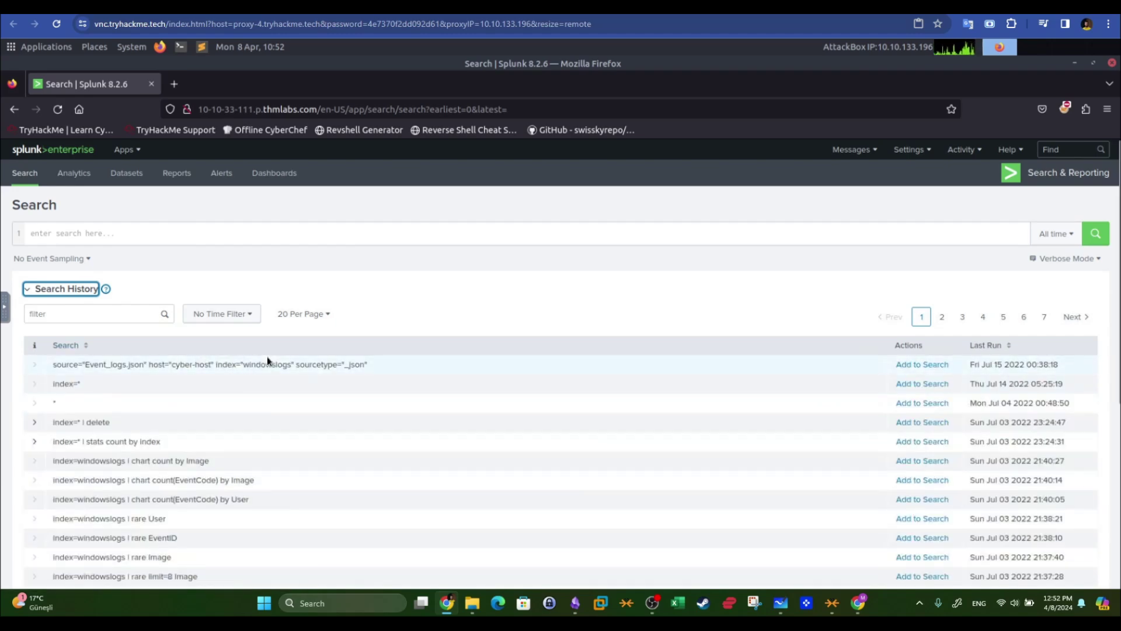
scroll(268, 360, down, 3)
scroll(268, 359, down, 3)
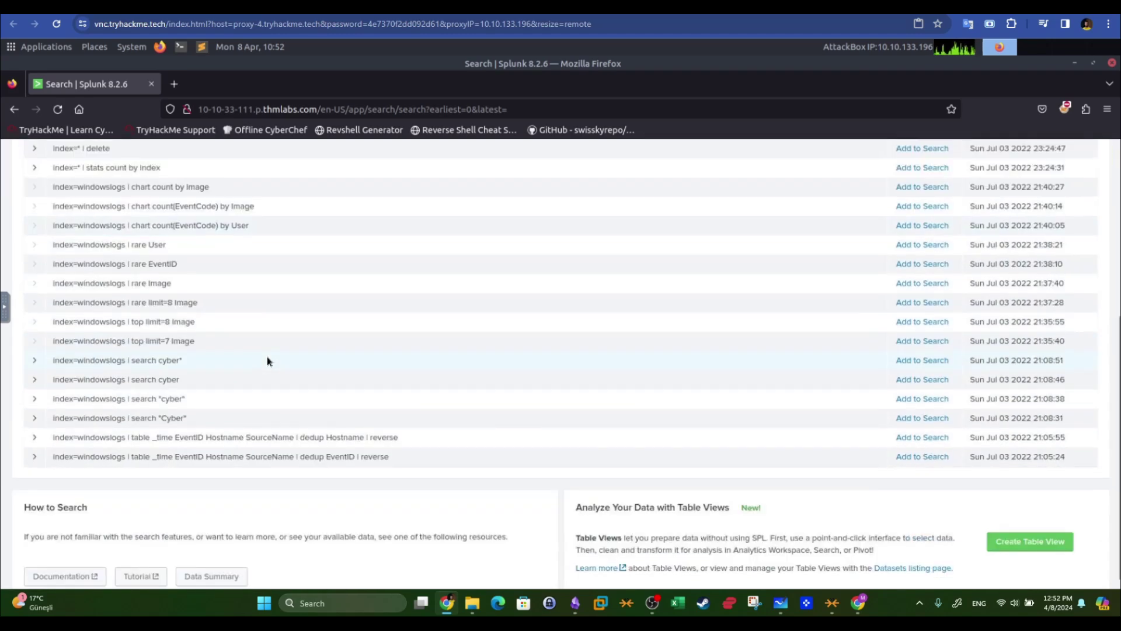
scroll(267, 359, up, 5)
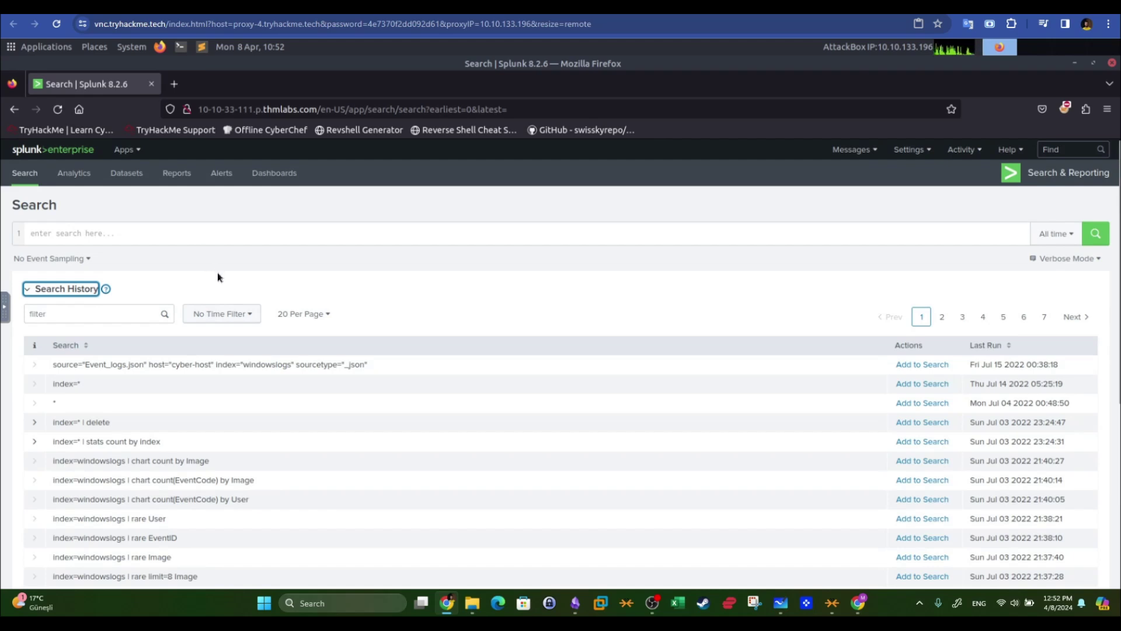
click(242, 315)
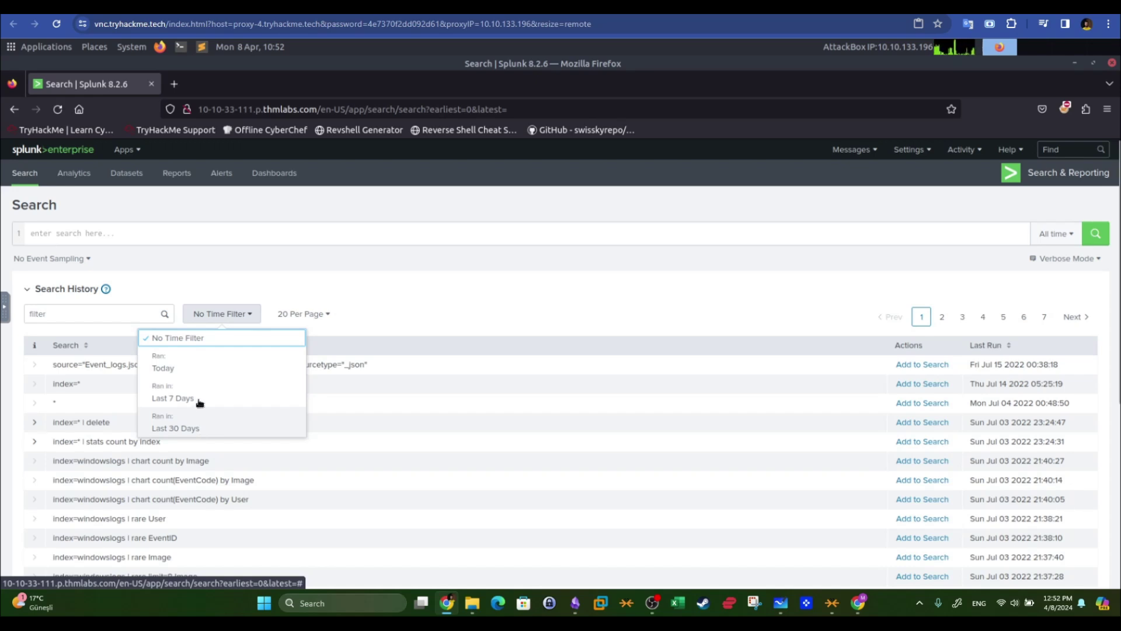
click(362, 314)
click(306, 320)
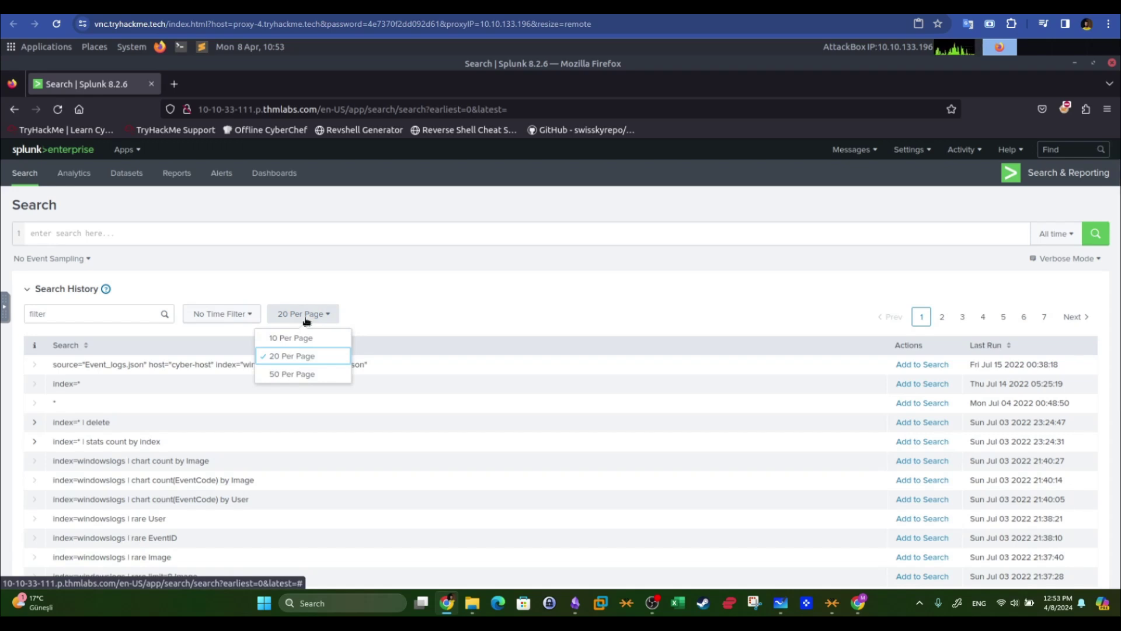
click(413, 323)
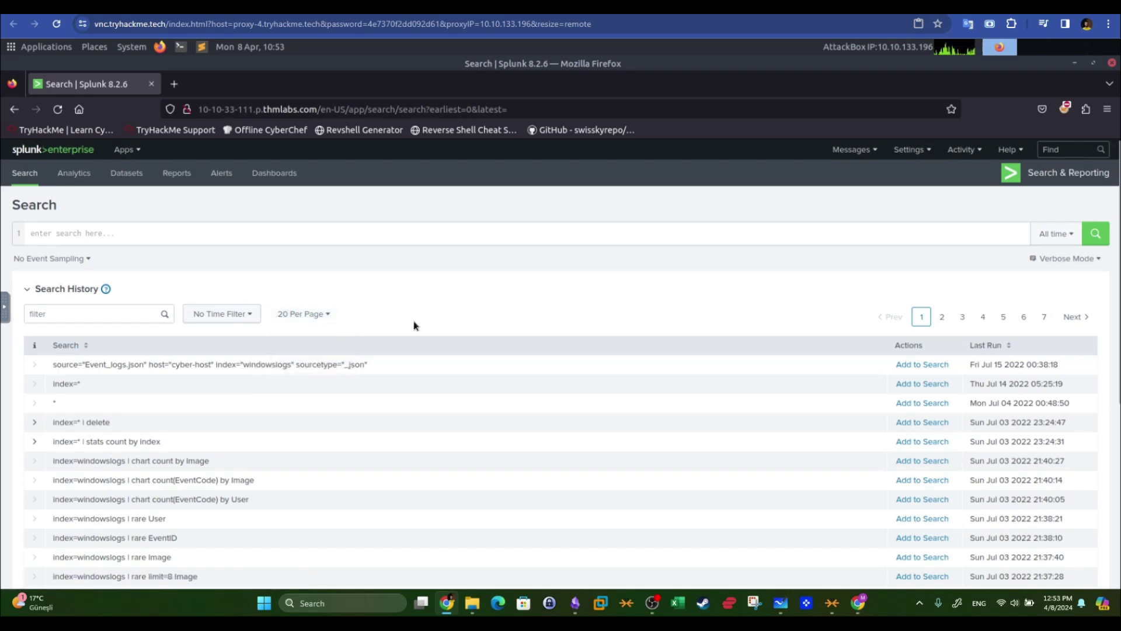
Run the search "index=windowslogs".
click(228, 237)
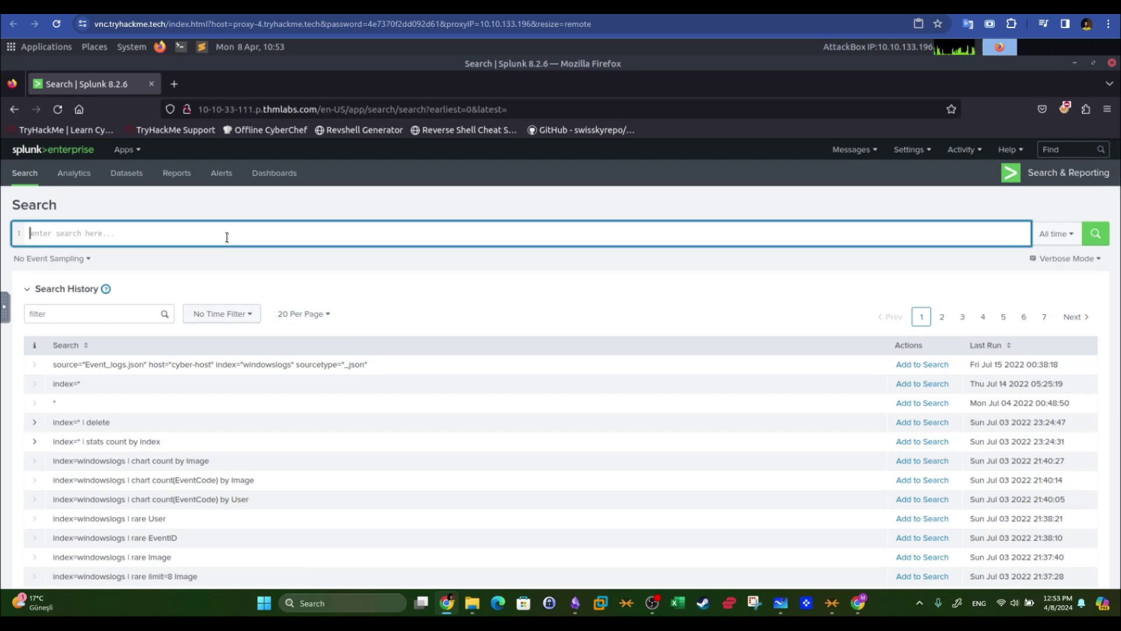
text(index=)
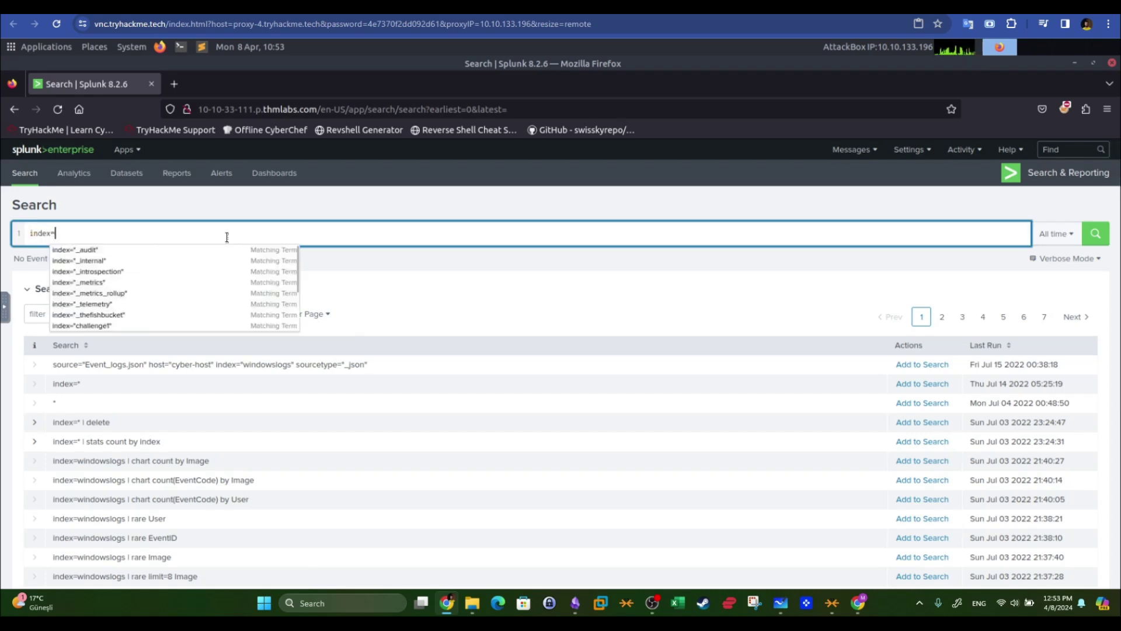
text(win)
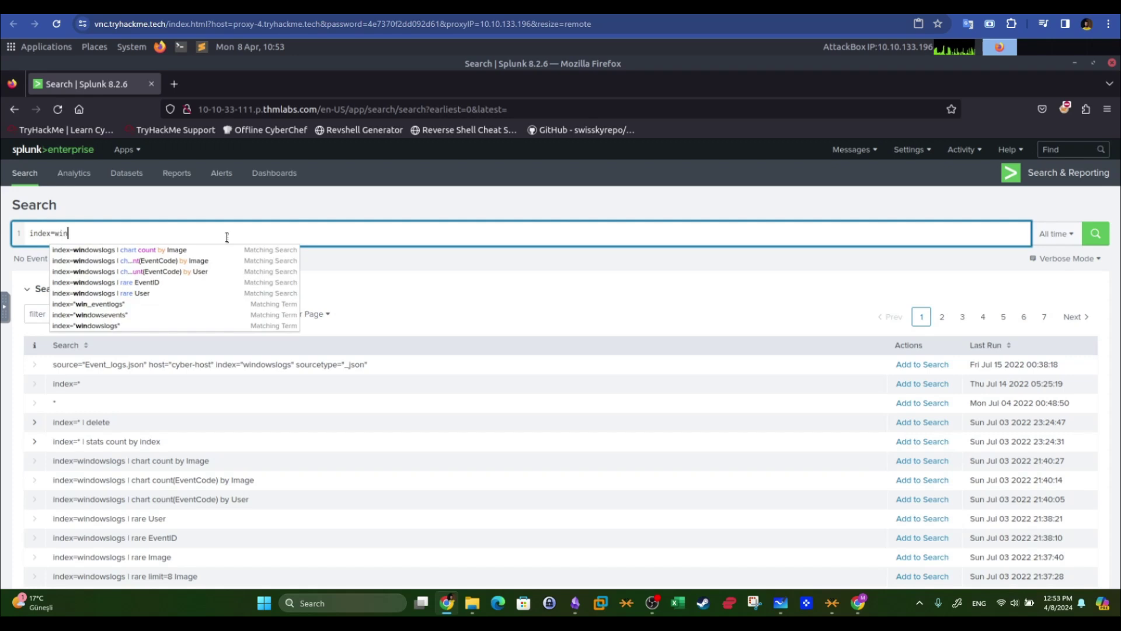
text(dowslogs)
key(Return)
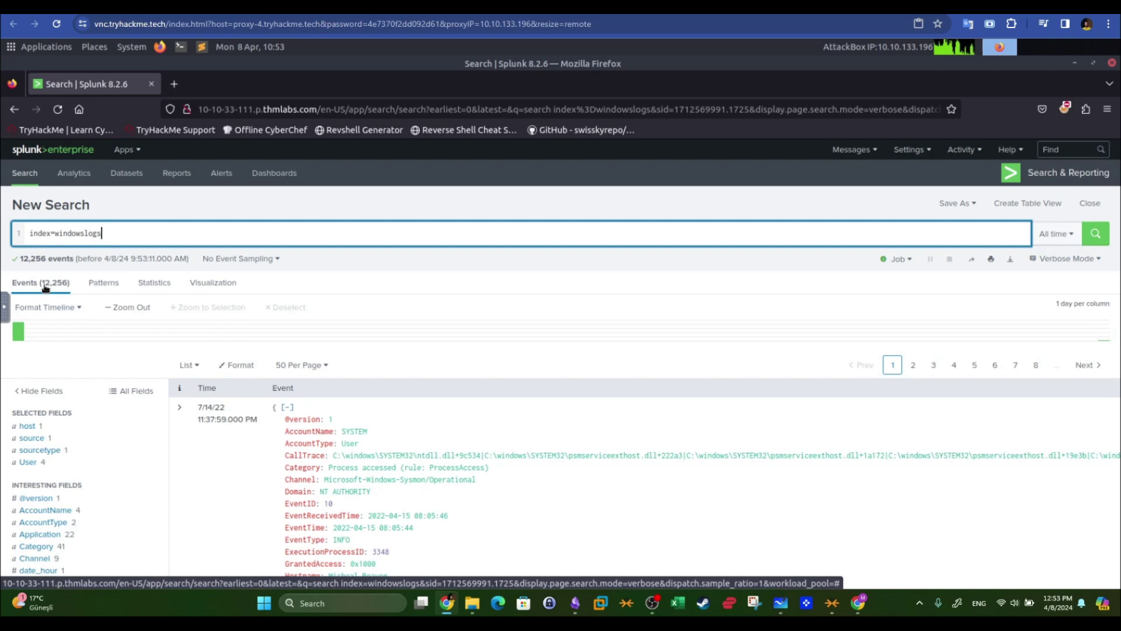
Open the full list of additional fields for the windowslogs search results.
scroll(139, 448, down, 3)
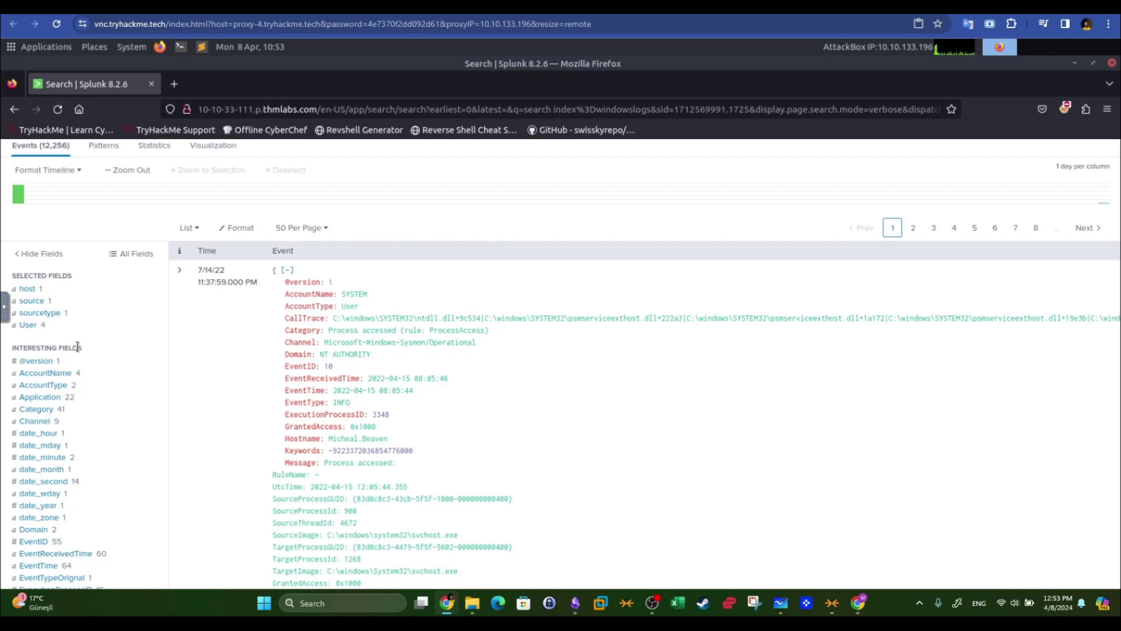
scroll(135, 370, up, 3)
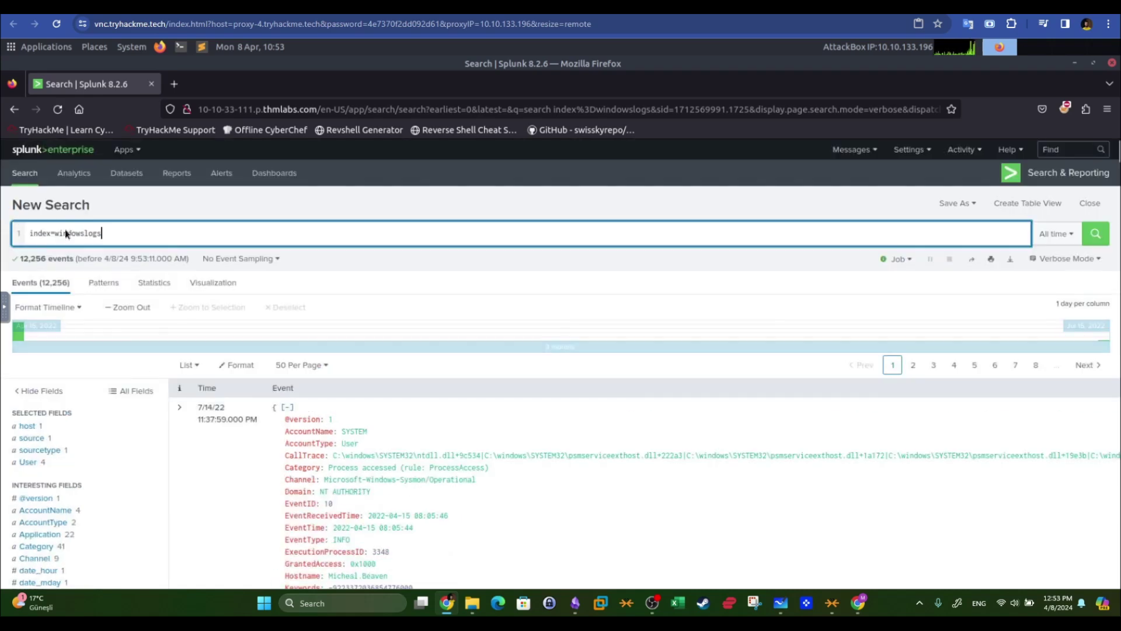
drag(55, 233, 119, 234)
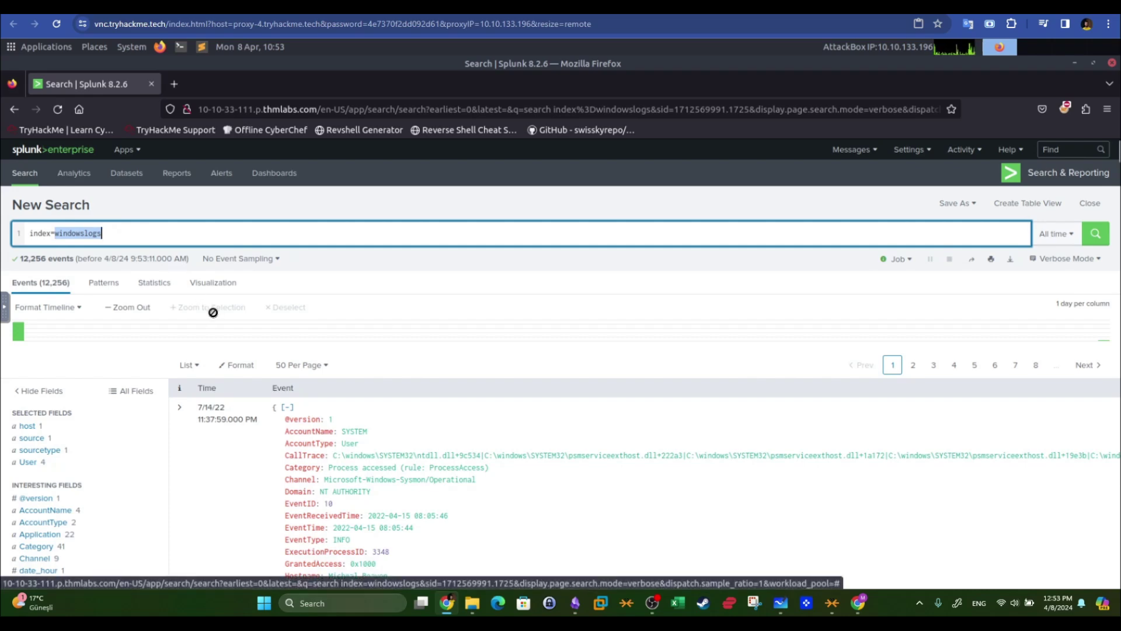
scroll(193, 330, down, 3)
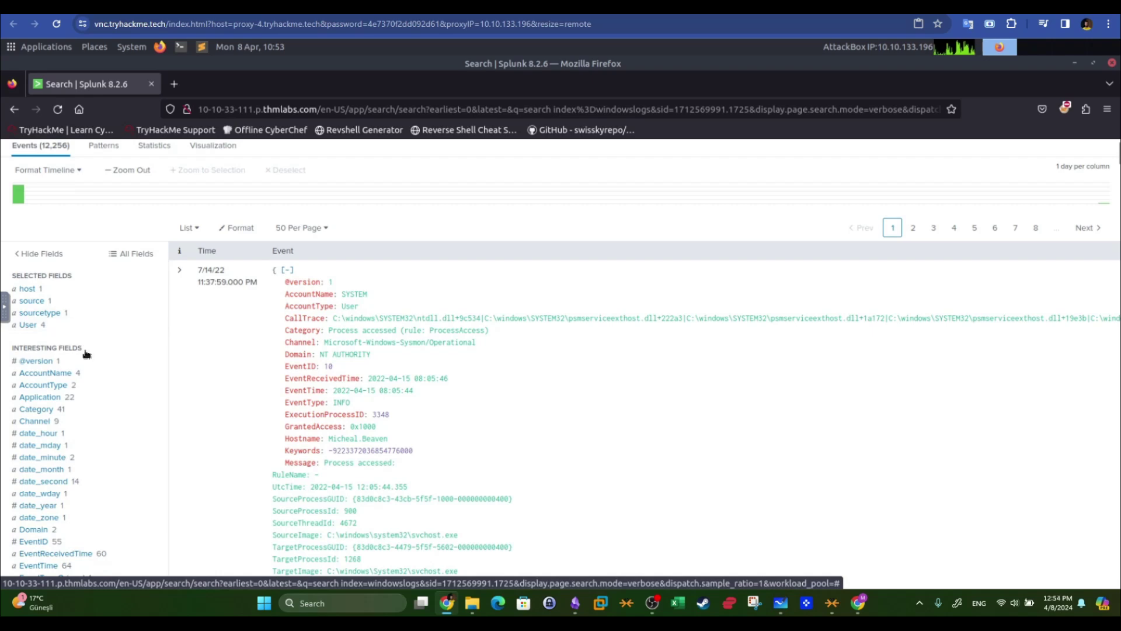
scroll(86, 354, down, 5)
scroll(86, 354, down, 10)
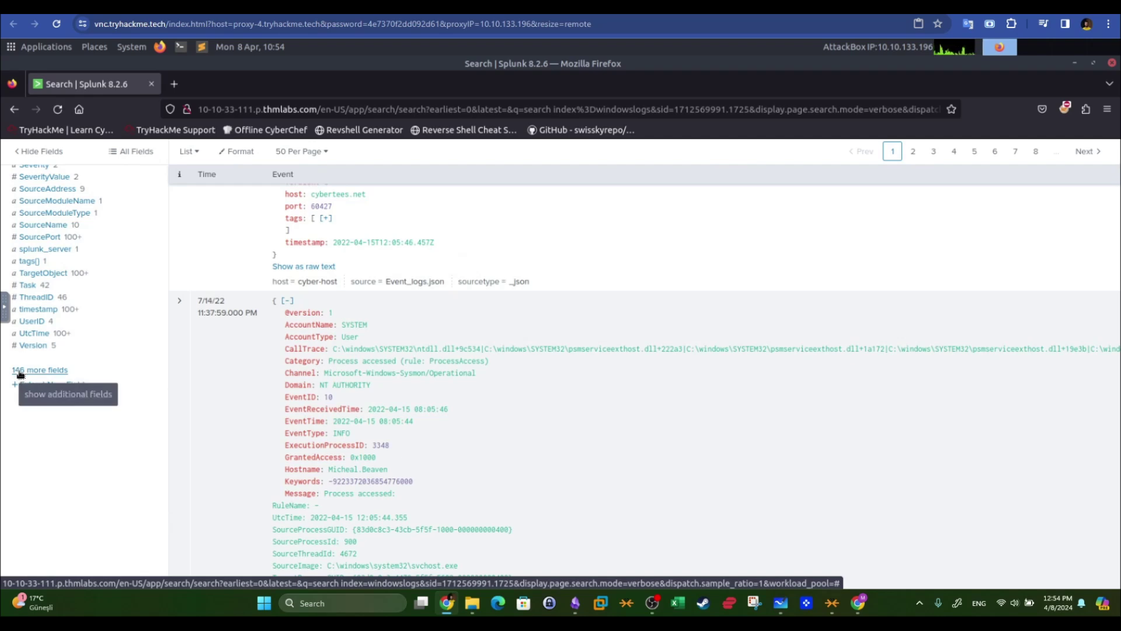
click(20, 370)
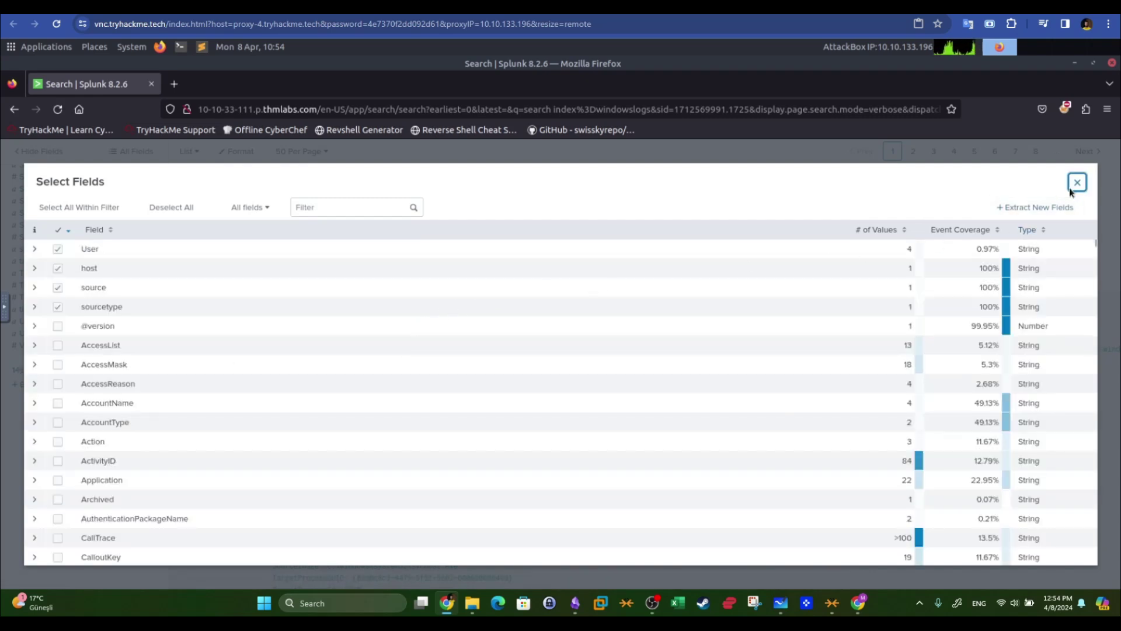
Filter the field list by "des" and add DestinationIp and DestinationPort to the selected fields.
click(339, 210)
text(des)
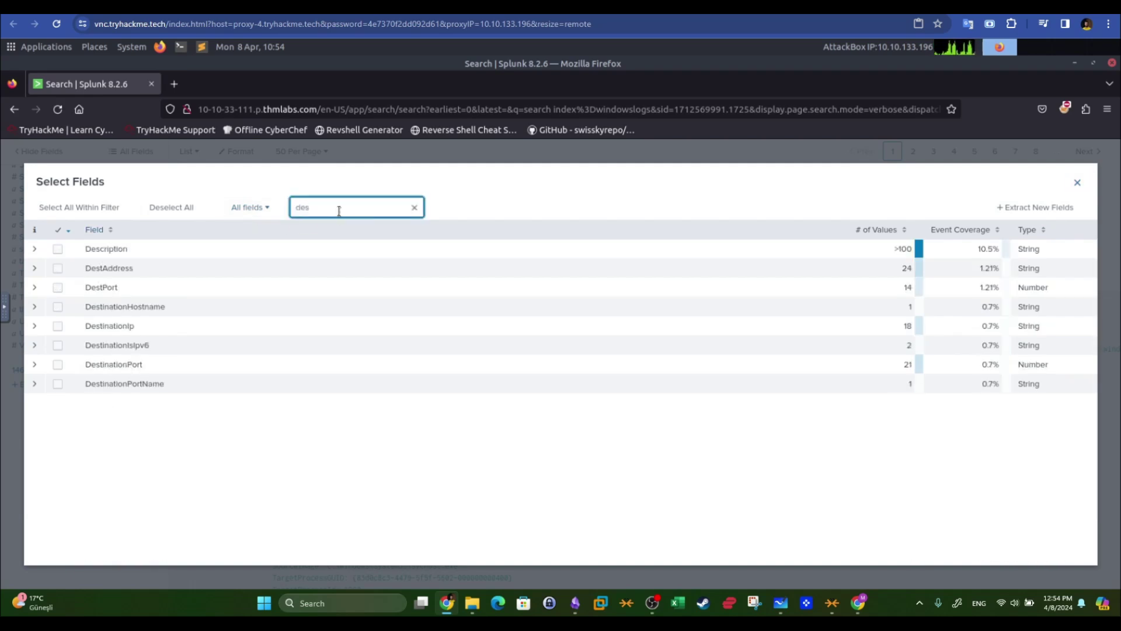
click(57, 326)
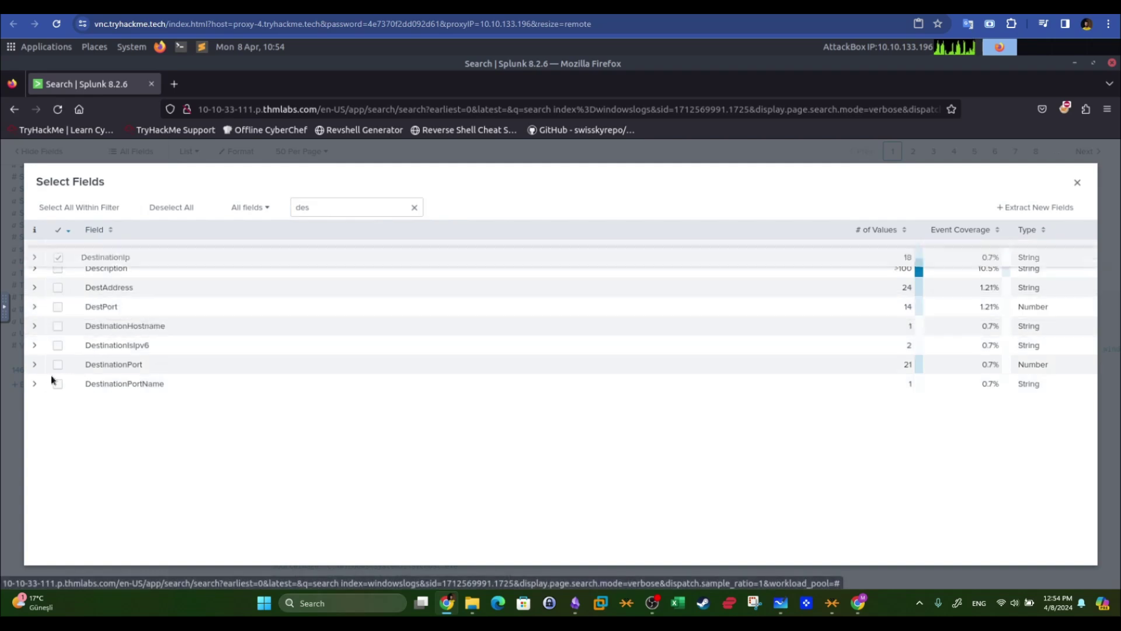
click(57, 364)
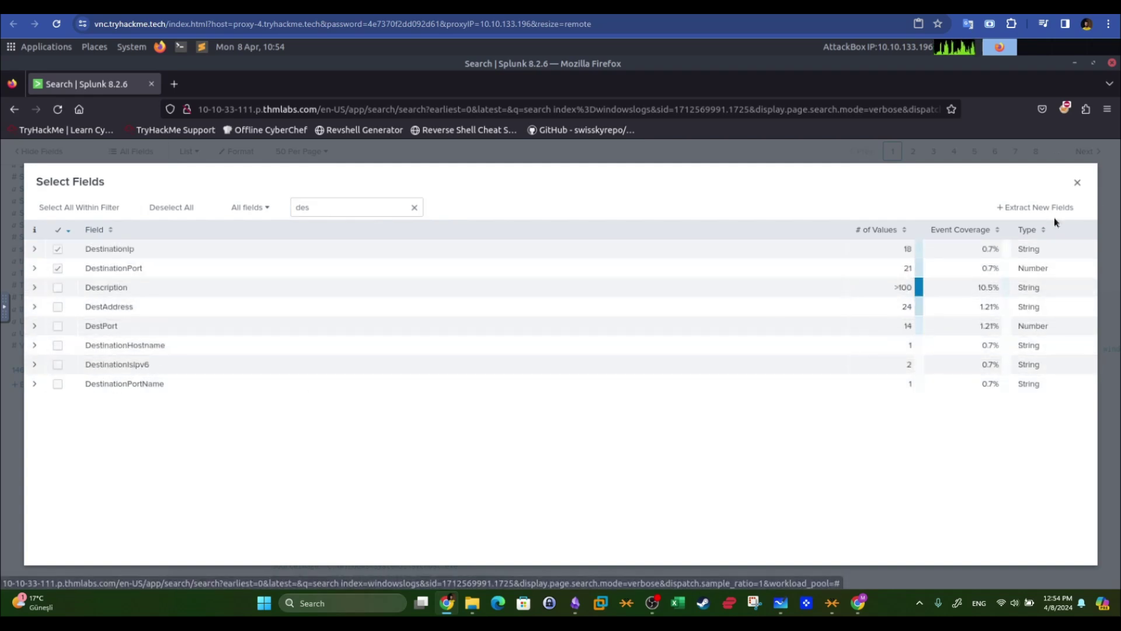
click(1077, 183)
scroll(505, 328, up, 10)
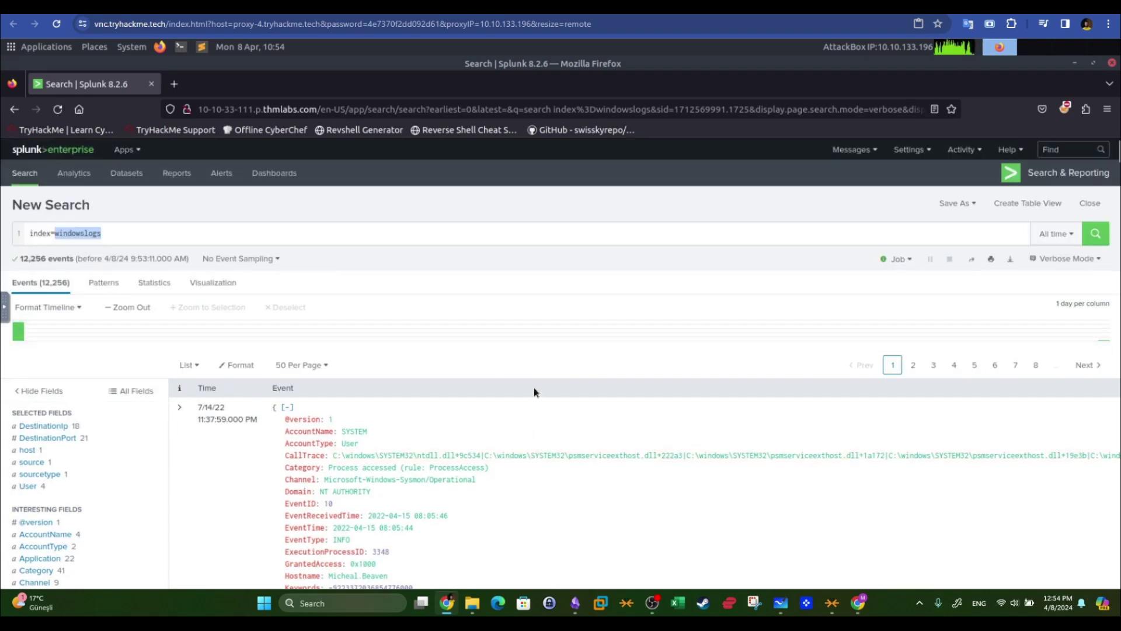
Compare the Raw, Table and List displays of the events and examine the formatting and per-page options.
scroll(521, 366, down, 1)
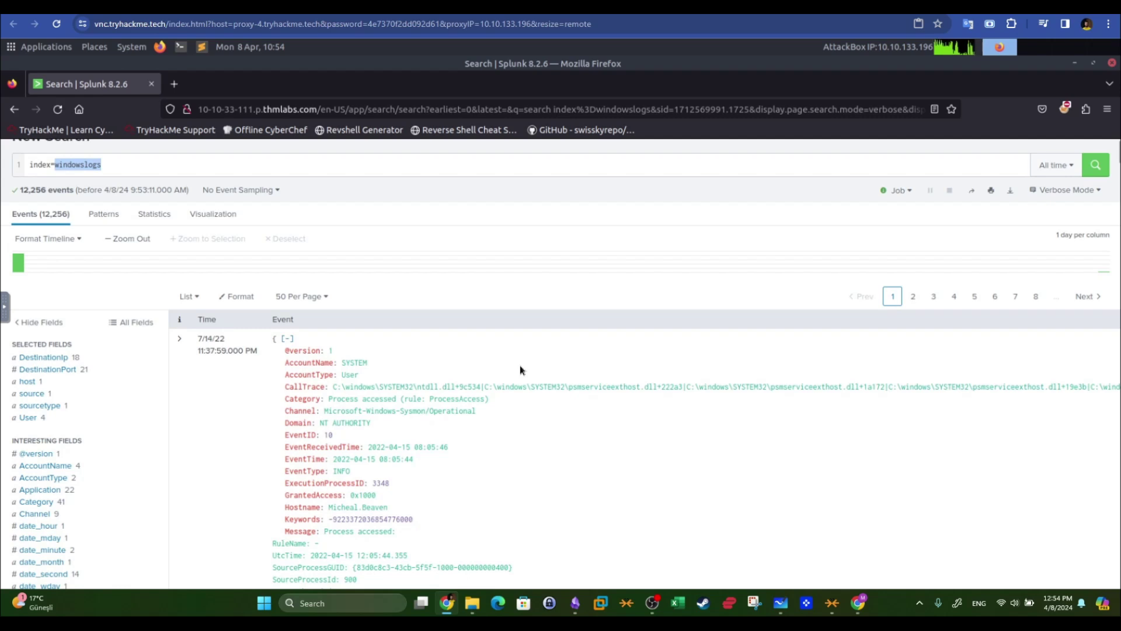
click(222, 296)
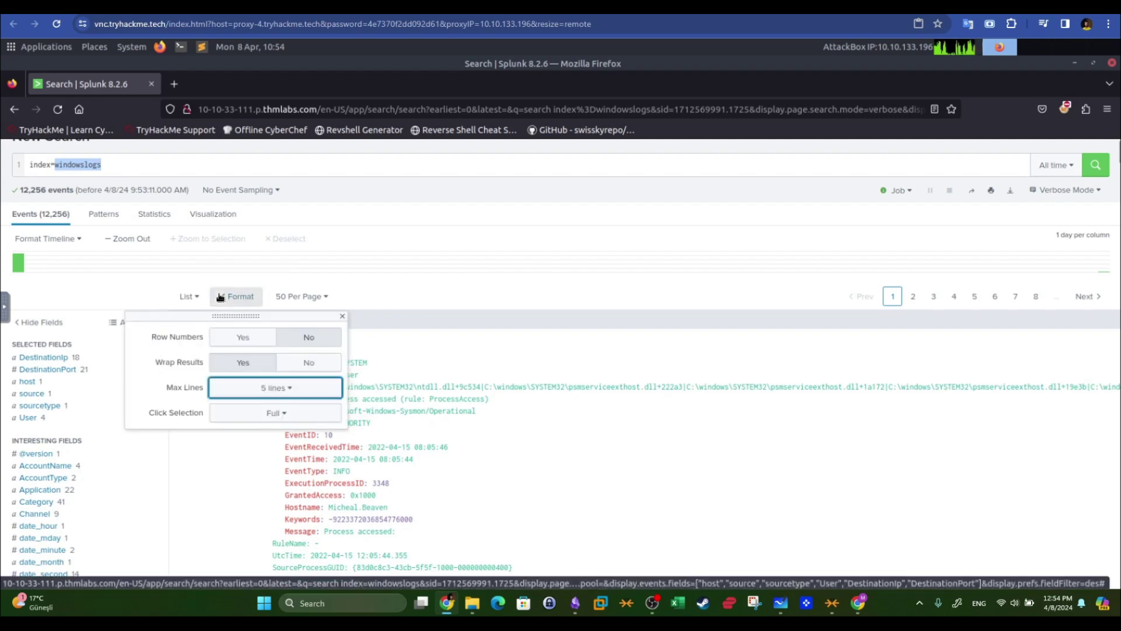
click(198, 298)
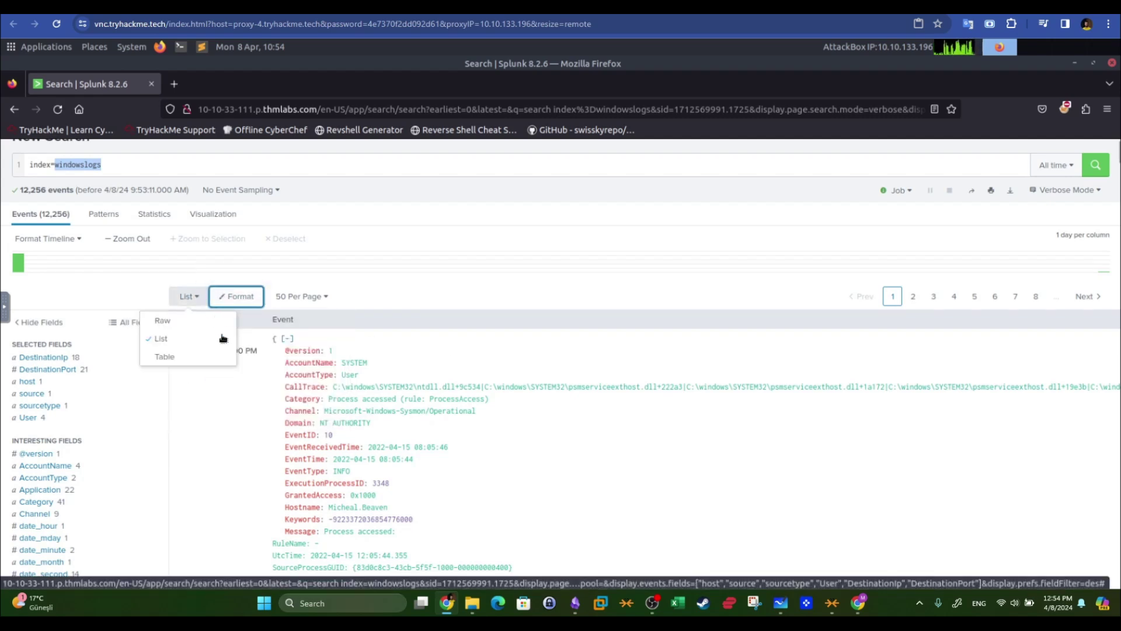
click(179, 325)
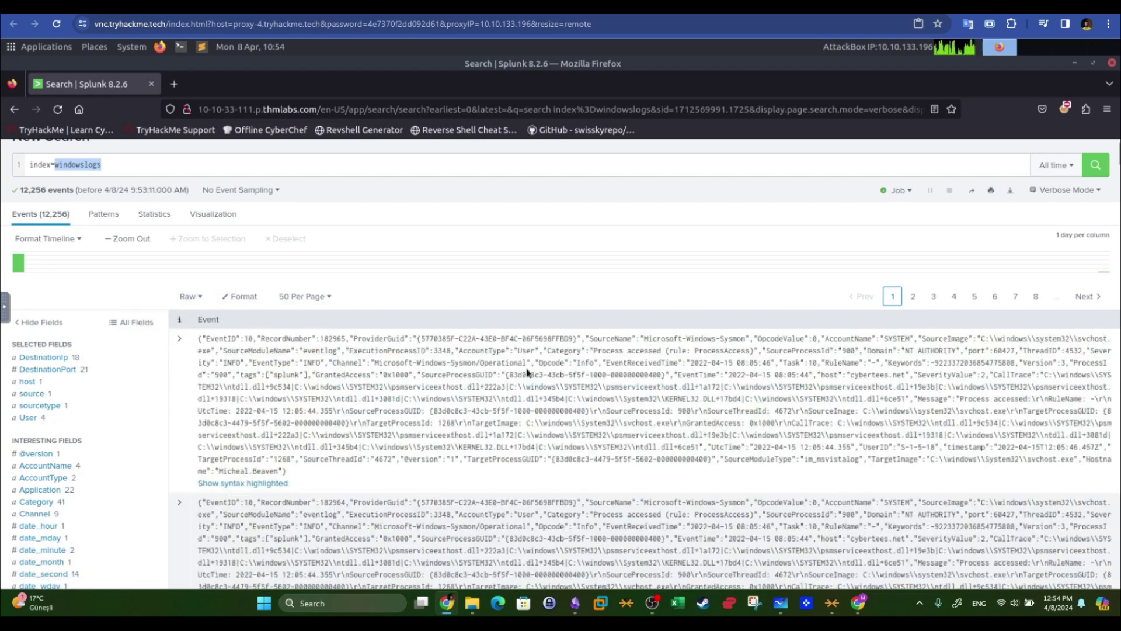
click(193, 298)
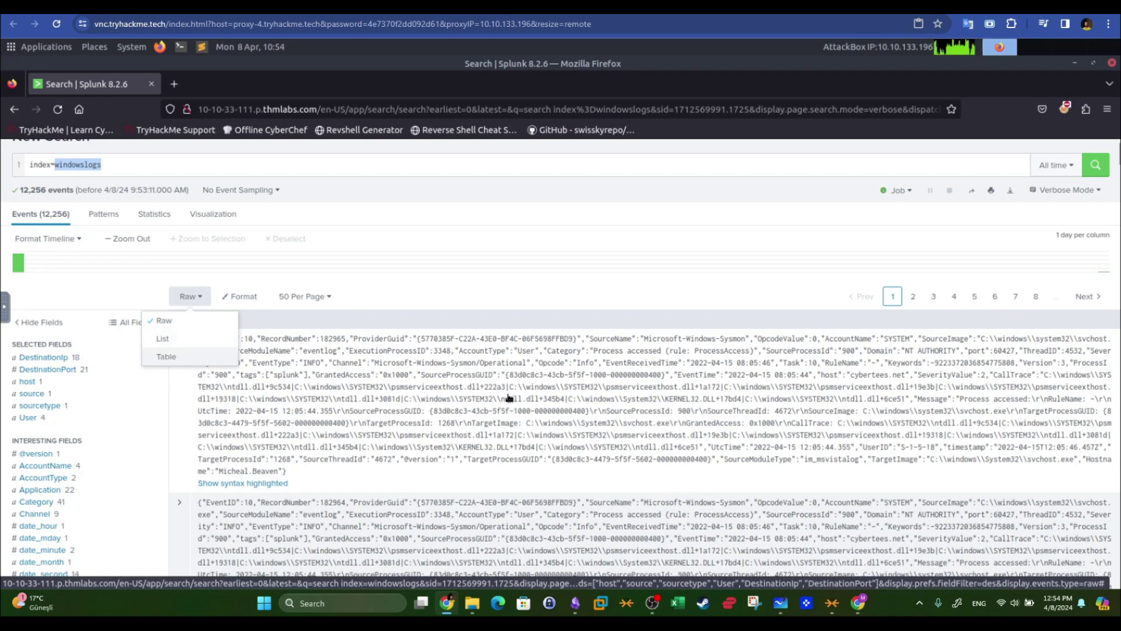
click(194, 299)
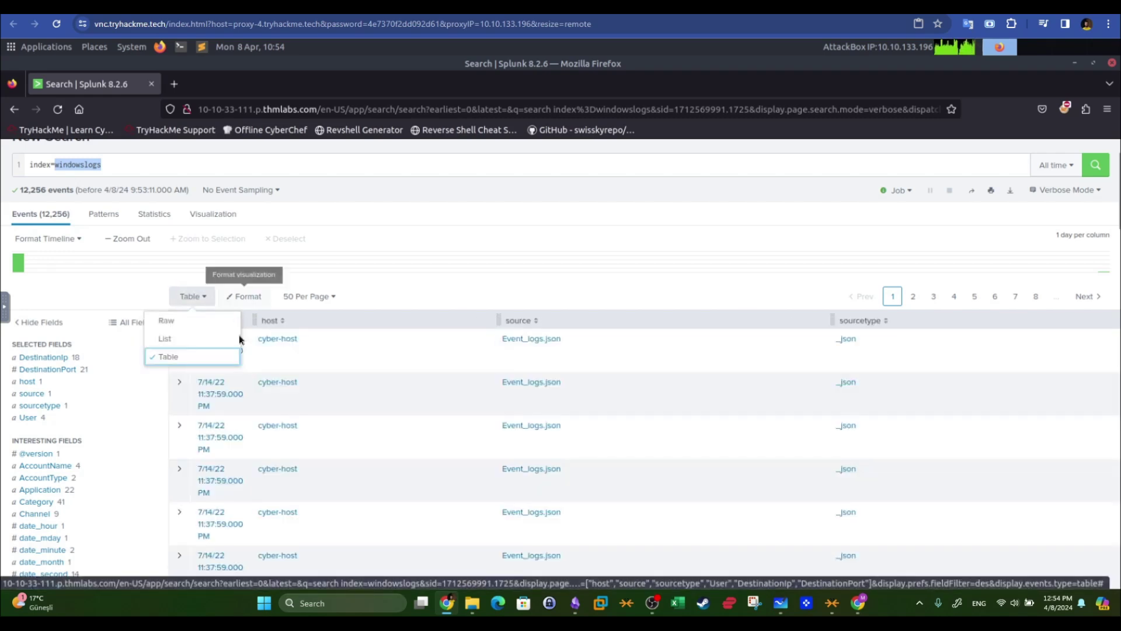
click(166, 339)
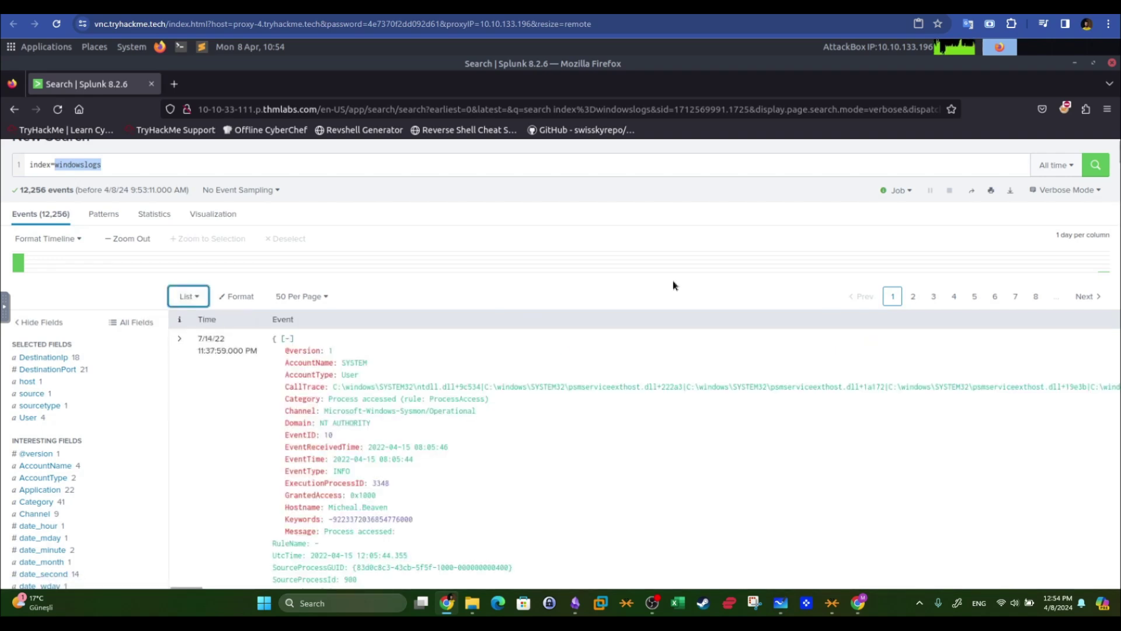
click(301, 301)
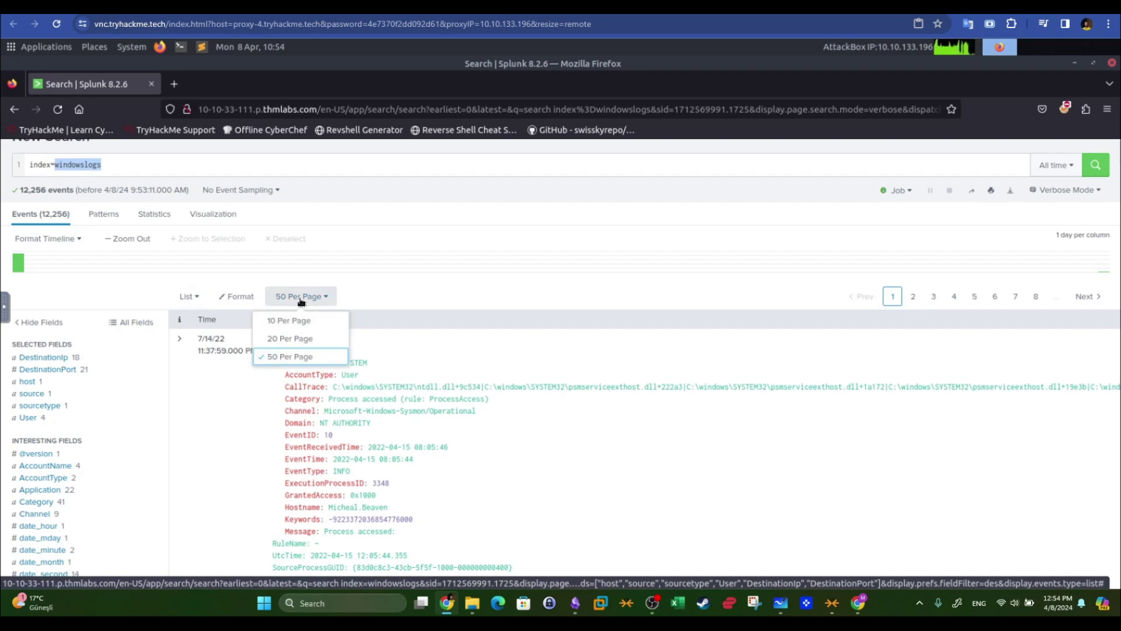
click(457, 283)
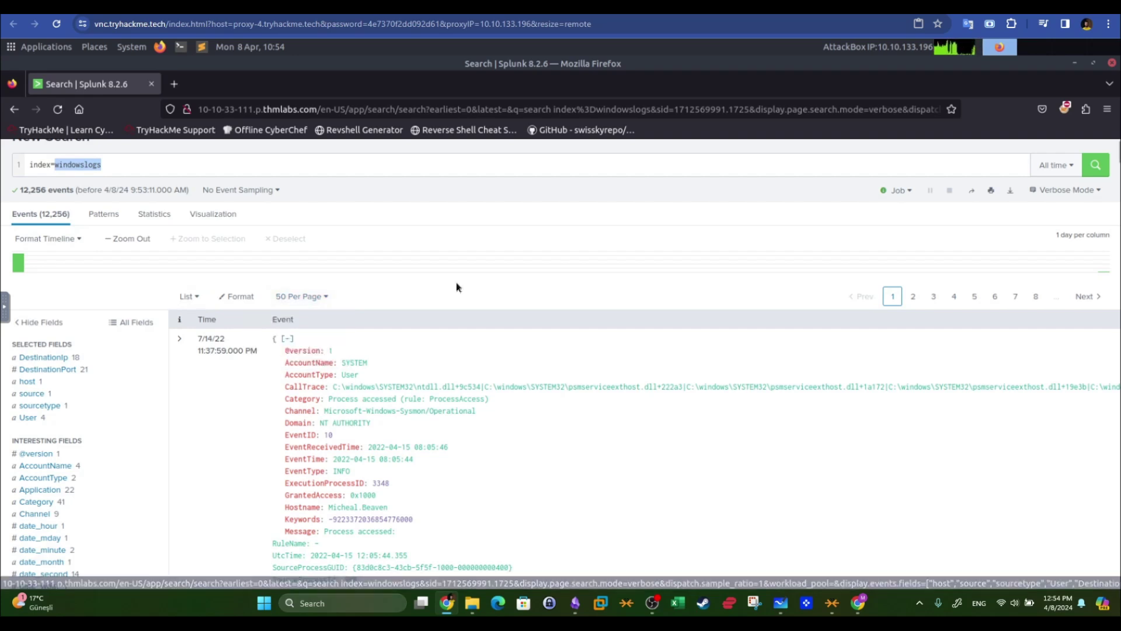
scroll(506, 297, up, 2)
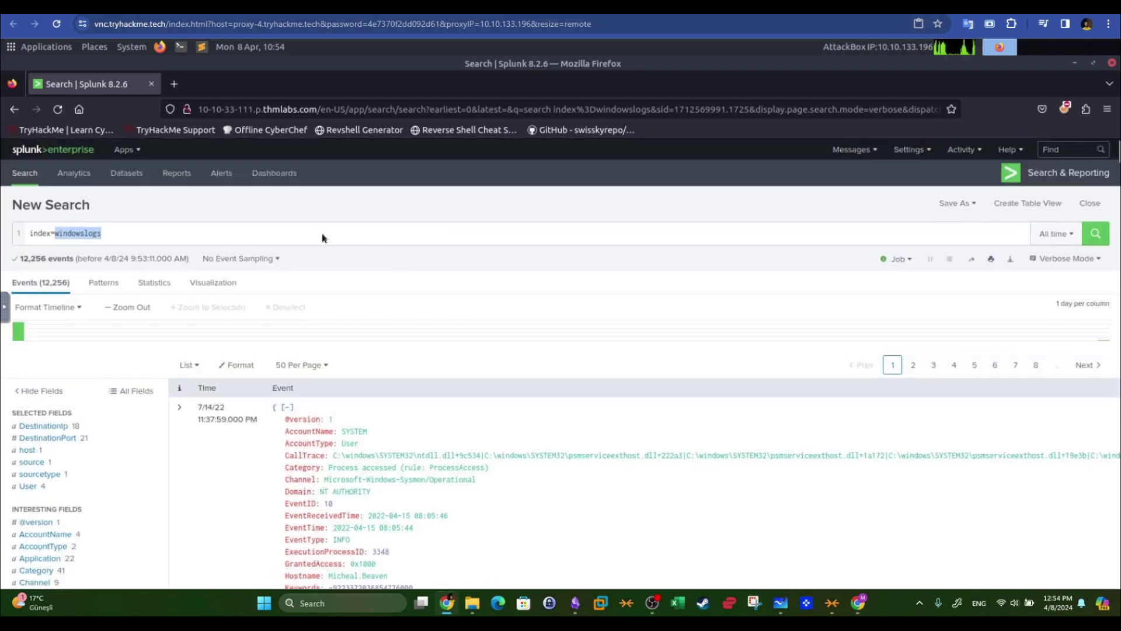
click(290, 231)
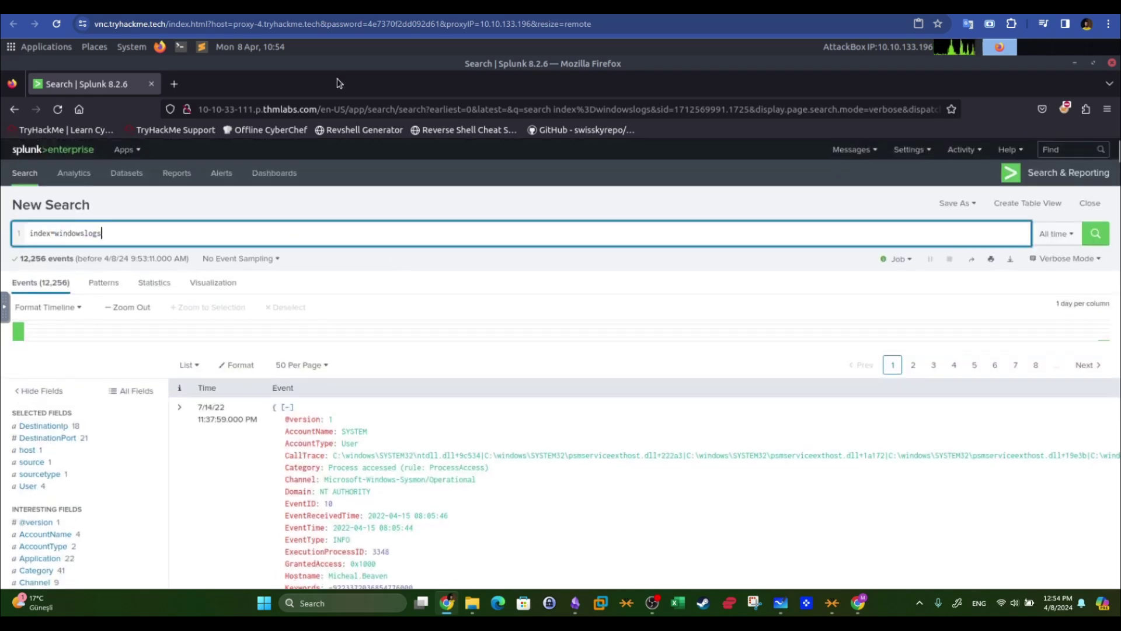
Switch to the TryHackMe room, expand Task 3 and read its question about the 7th query in the search history.
click(370, 8)
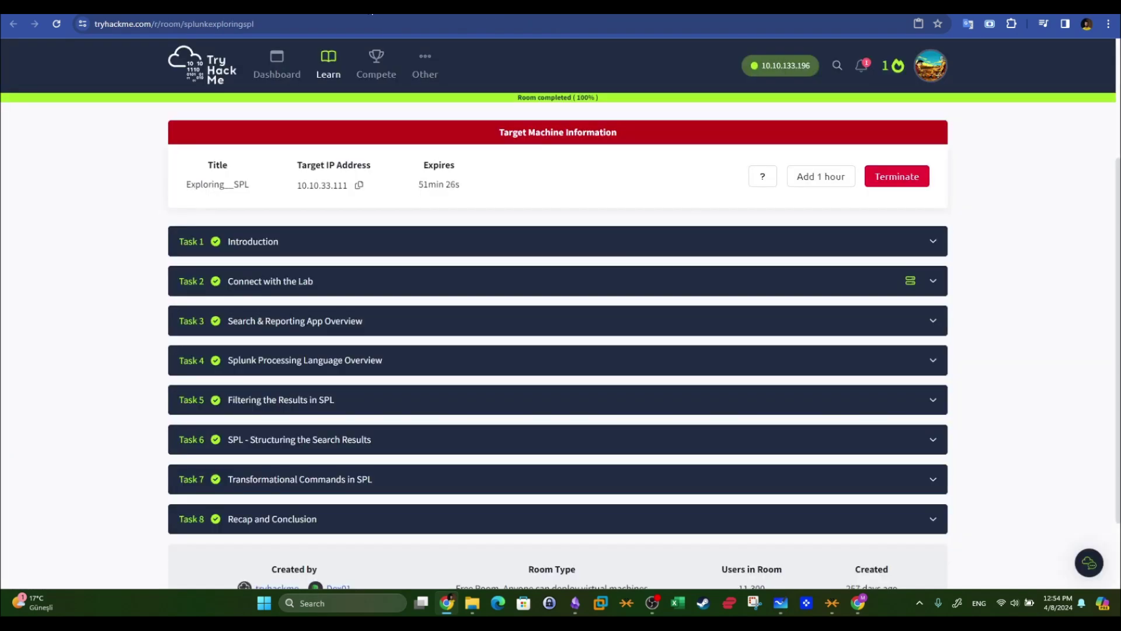
click(252, 331)
drag(1118, 123, 1112, 507)
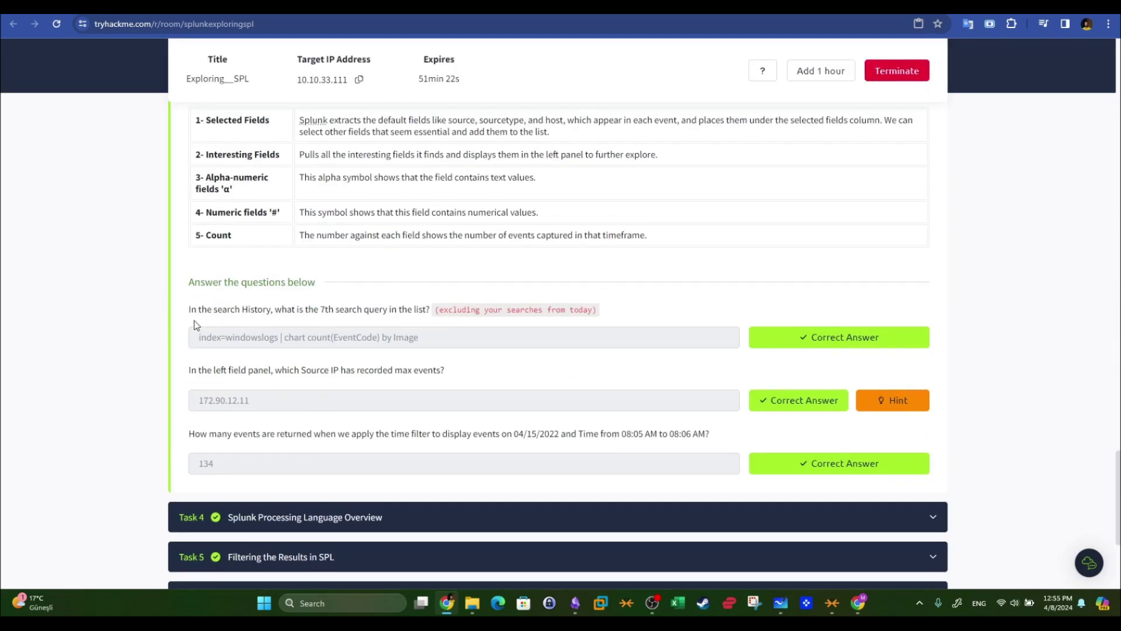
drag(189, 314, 268, 314)
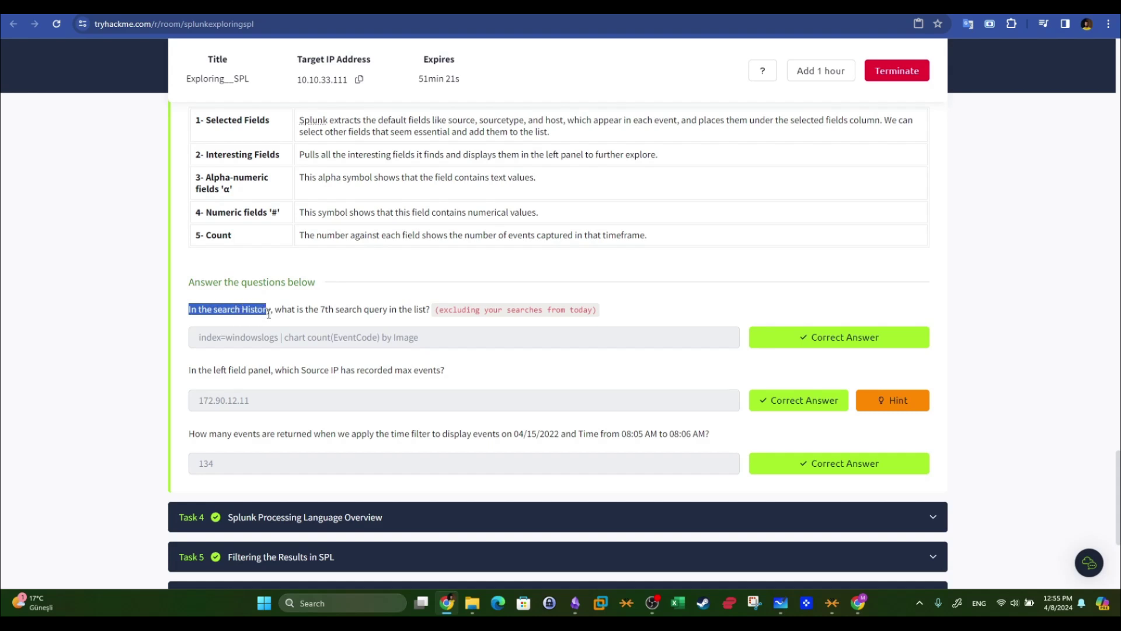
click(317, 310)
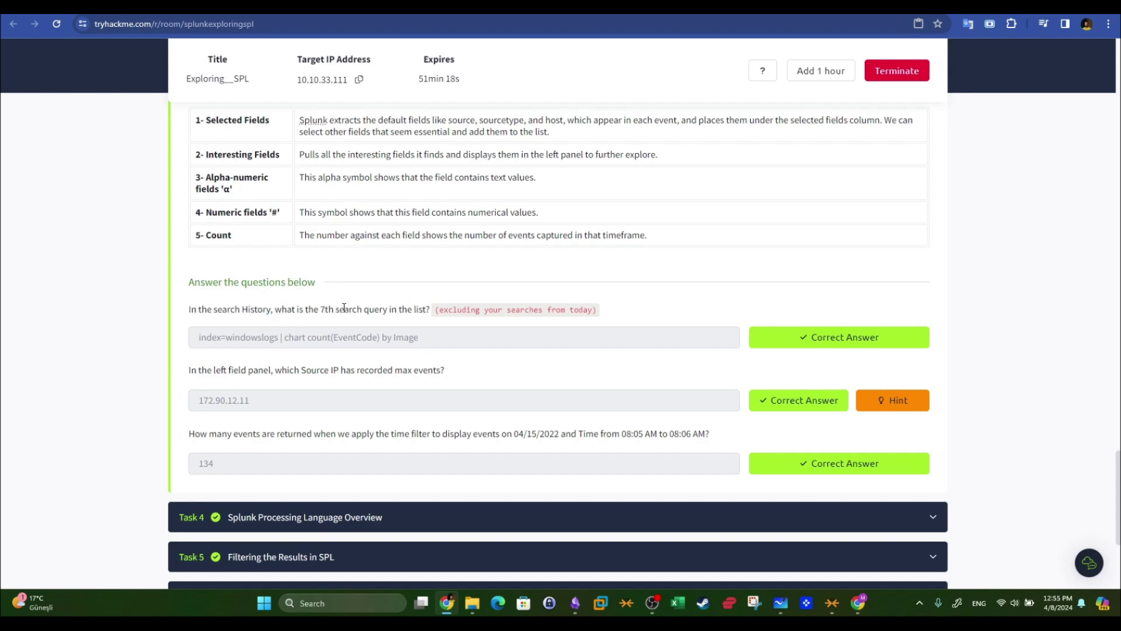
Return to Splunk, reopen the Search & Reporting app and expand the search history.
key(ctrl+Tab)
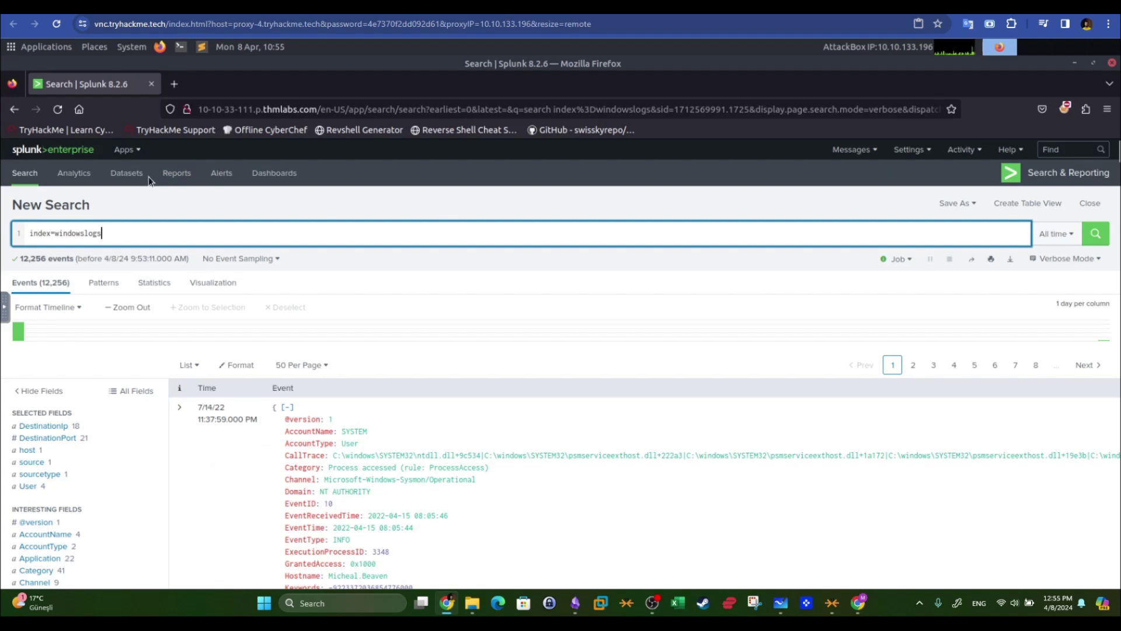
click(57, 155)
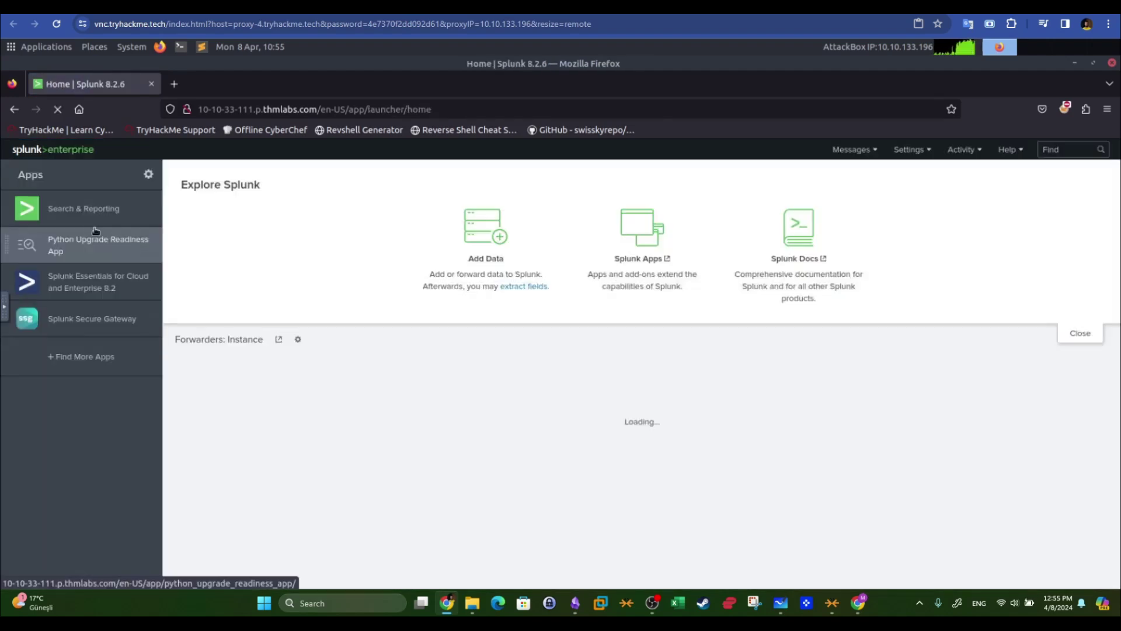
click(82, 209)
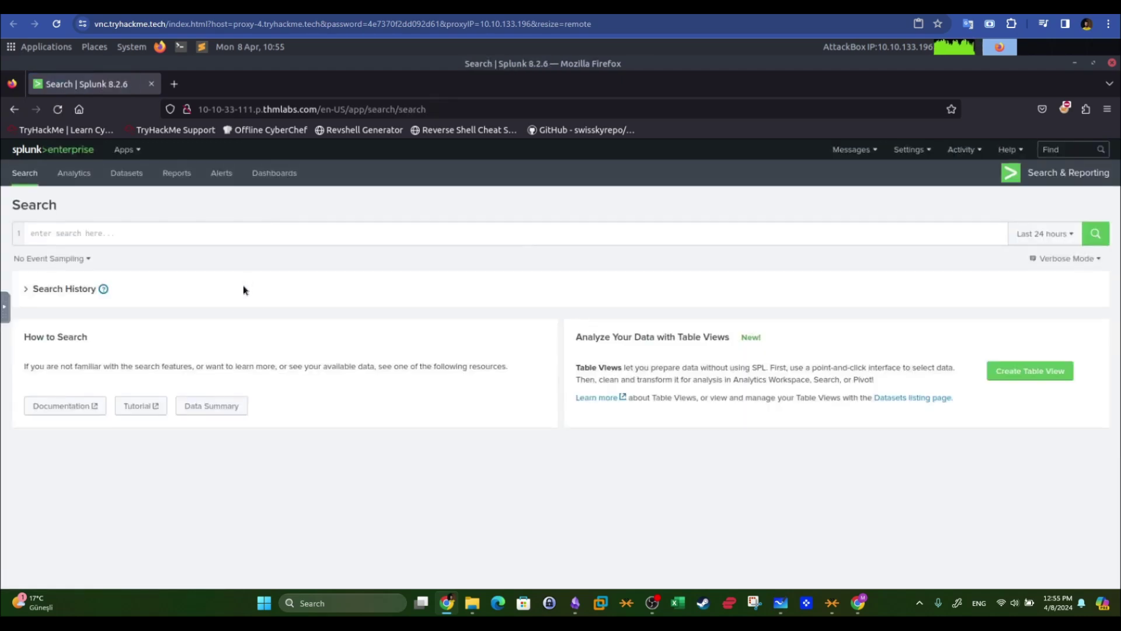
click(29, 290)
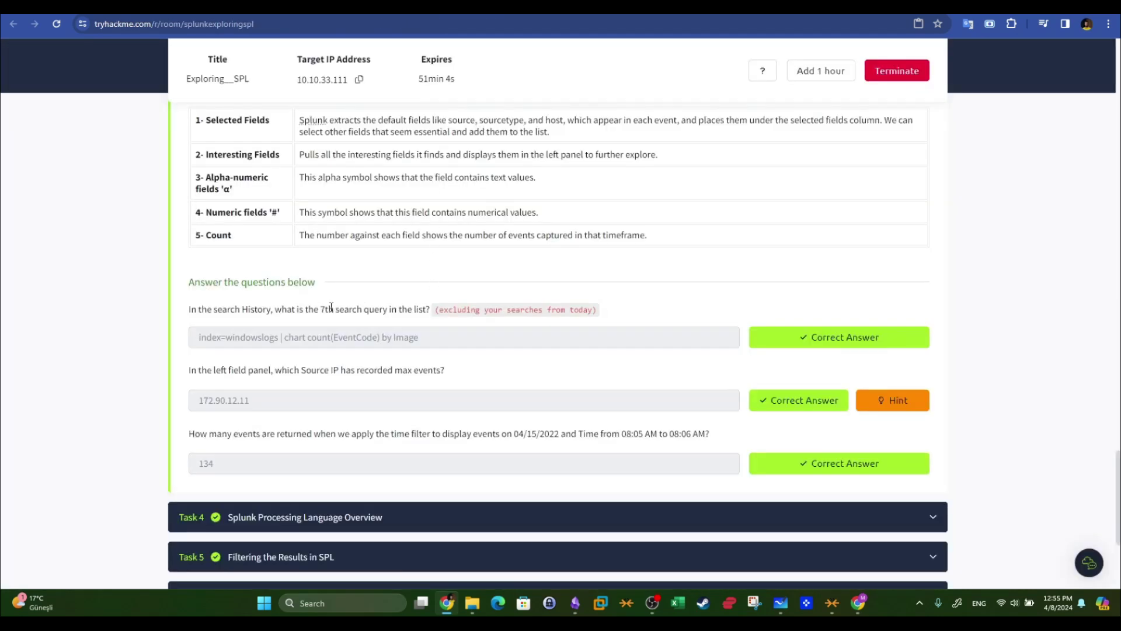
Find the 7th query in the search history, excluding today's searches, and compare it with the answer recorded in the TryHackMe room.
drag(276, 311, 321, 309)
click(363, 7)
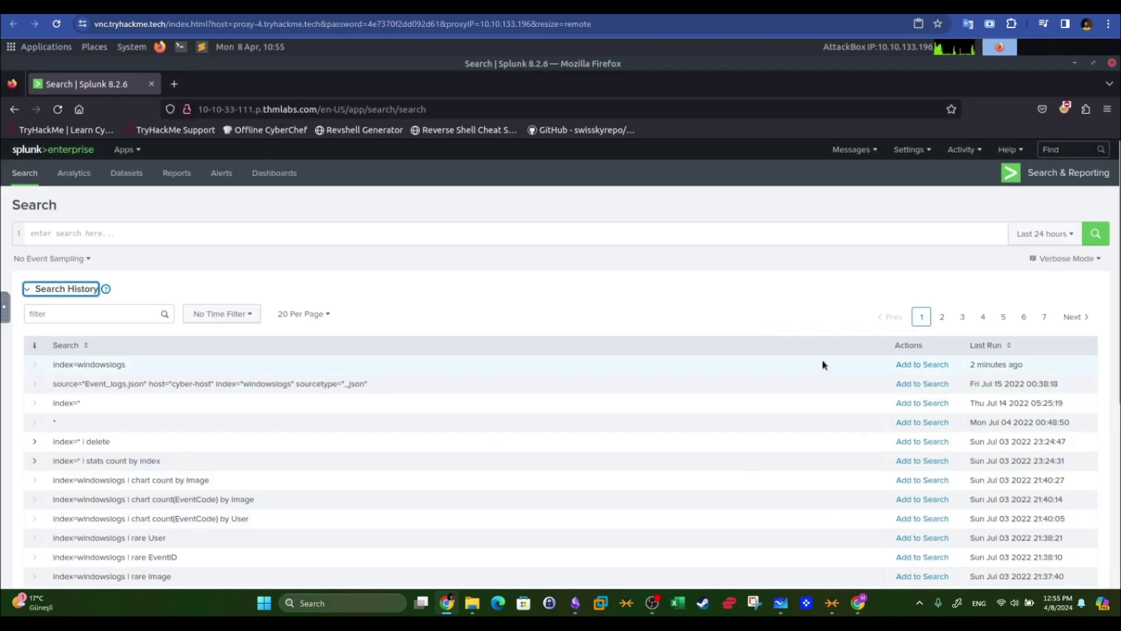
scroll(822, 360, down, 3)
scroll(822, 359, up, 3)
drag(1039, 368, 978, 365)
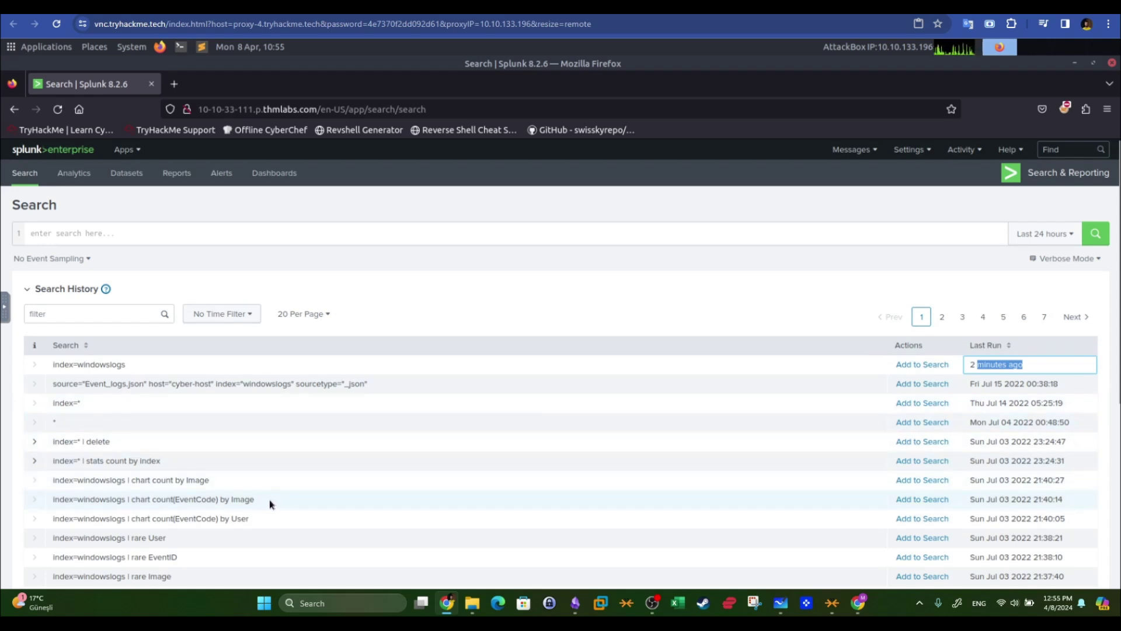
drag(257, 500, 44, 500)
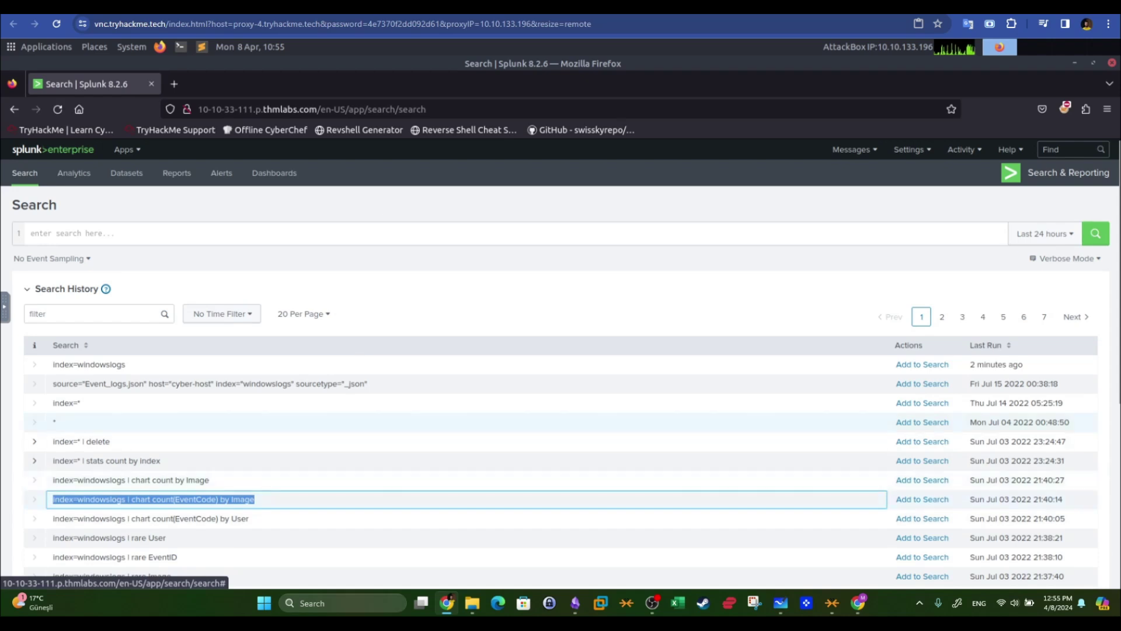
key(ctrl+Tab)
drag(428, 347, 195, 344)
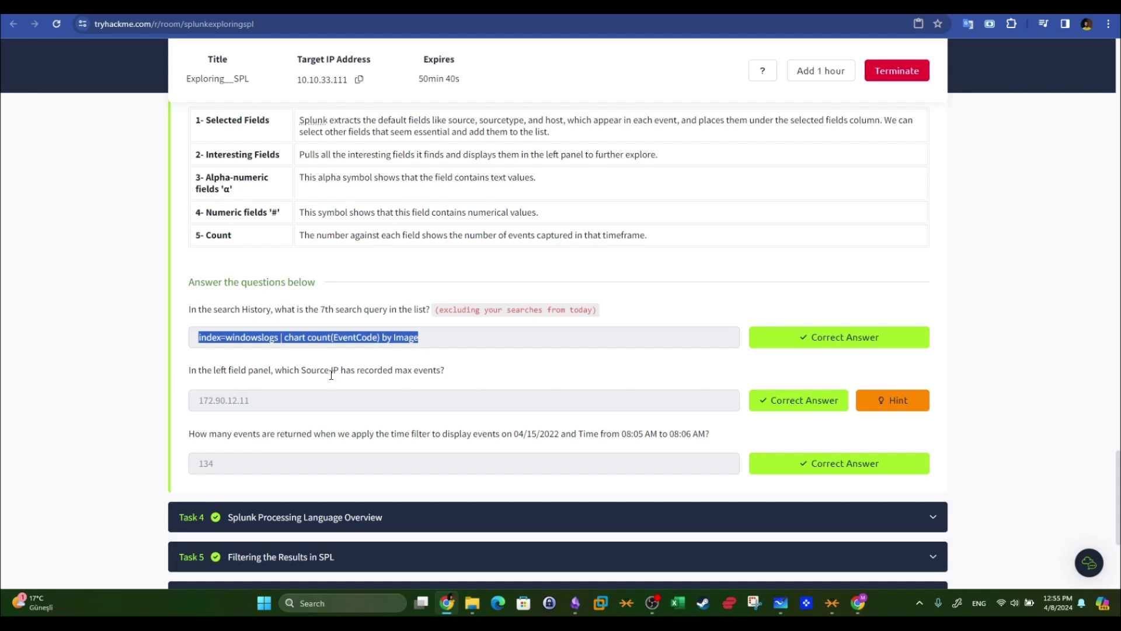
Switch back to Splunk and run the search index="windowslogs" over All time.
key(ctrl+Tab)
click(124, 233)
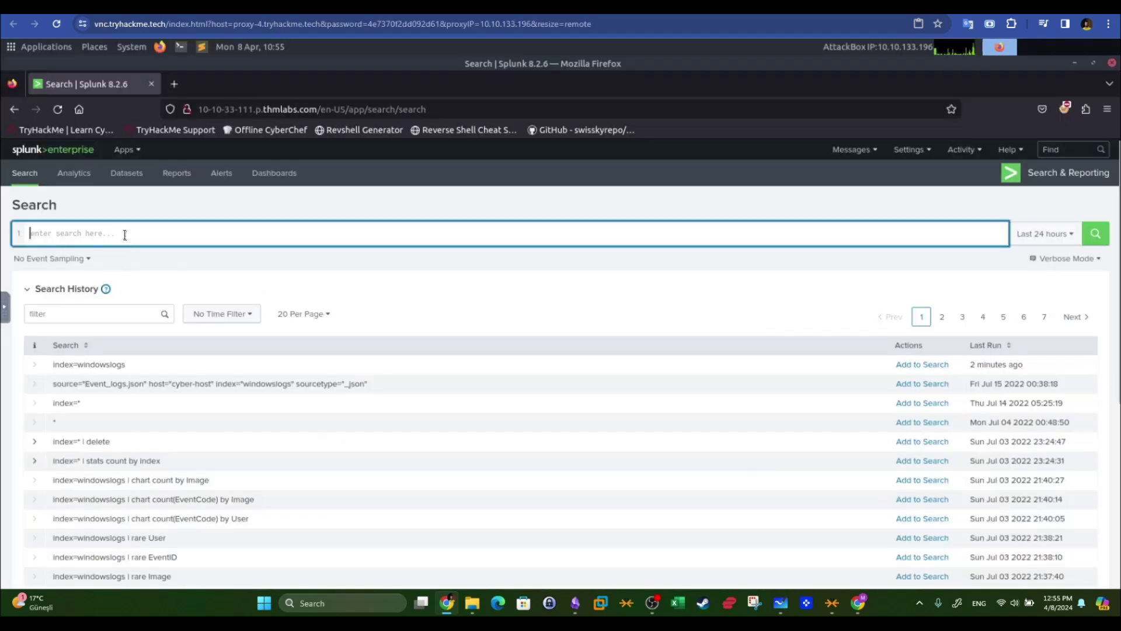
text(index=w)
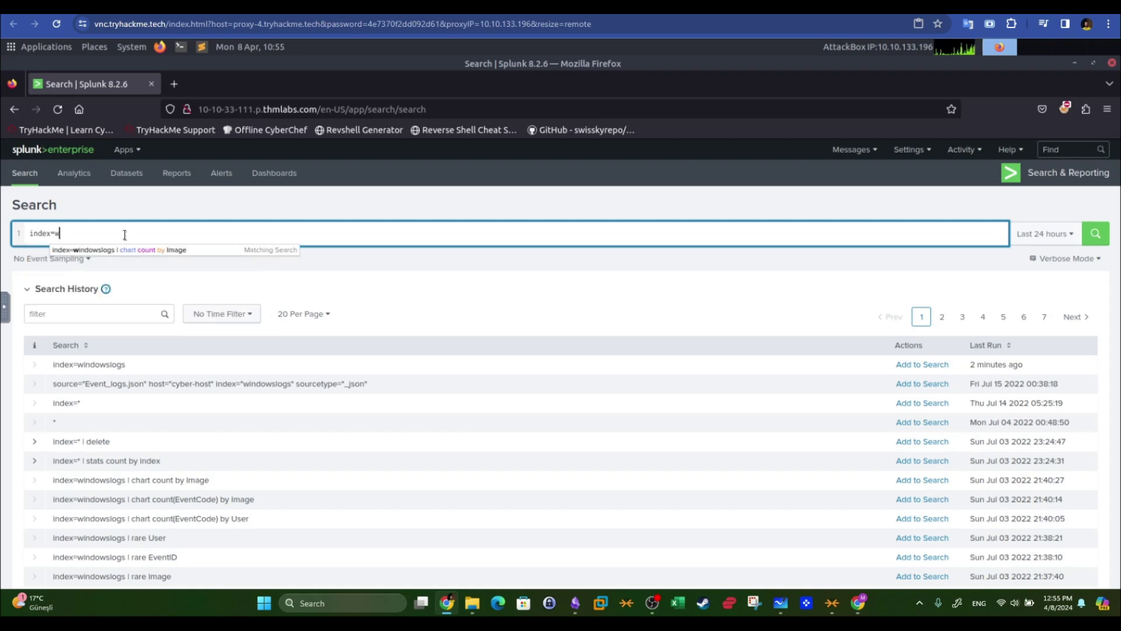
text(indoslogs)
key(BackSpace)
key(BackSpace)
key(BackSpace)
key(BackSpace)
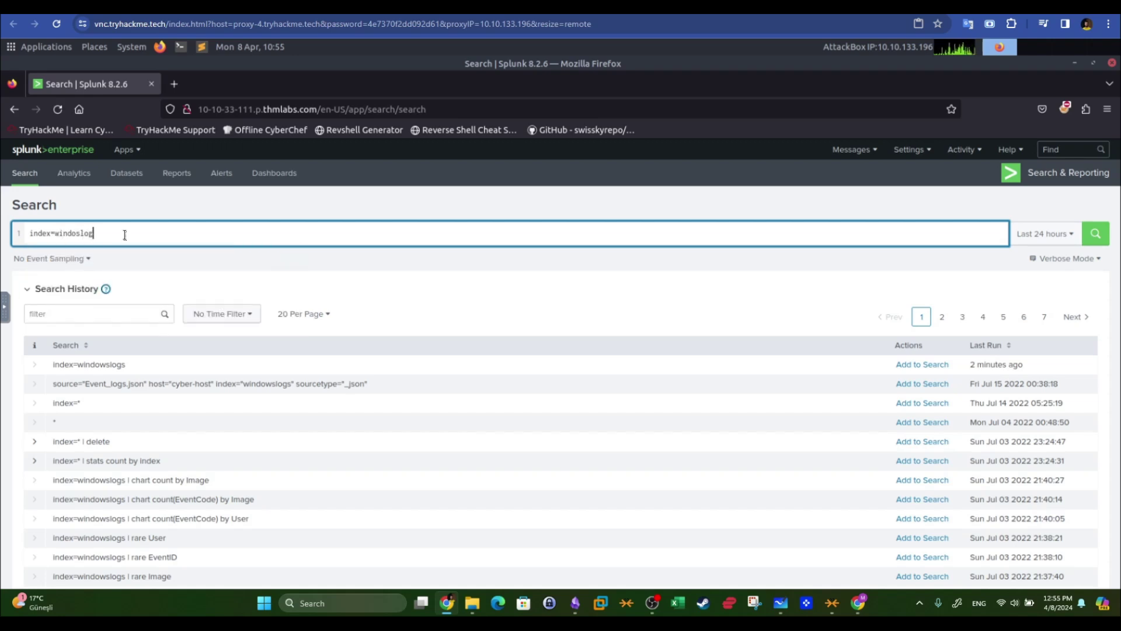
key(BackSpace)
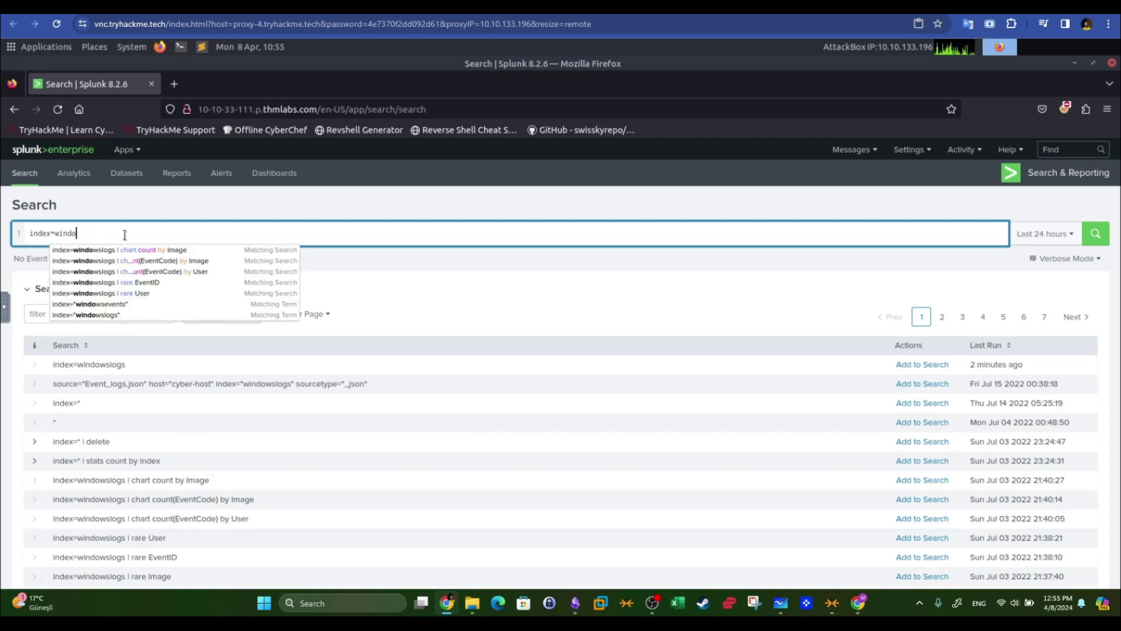
click(115, 315)
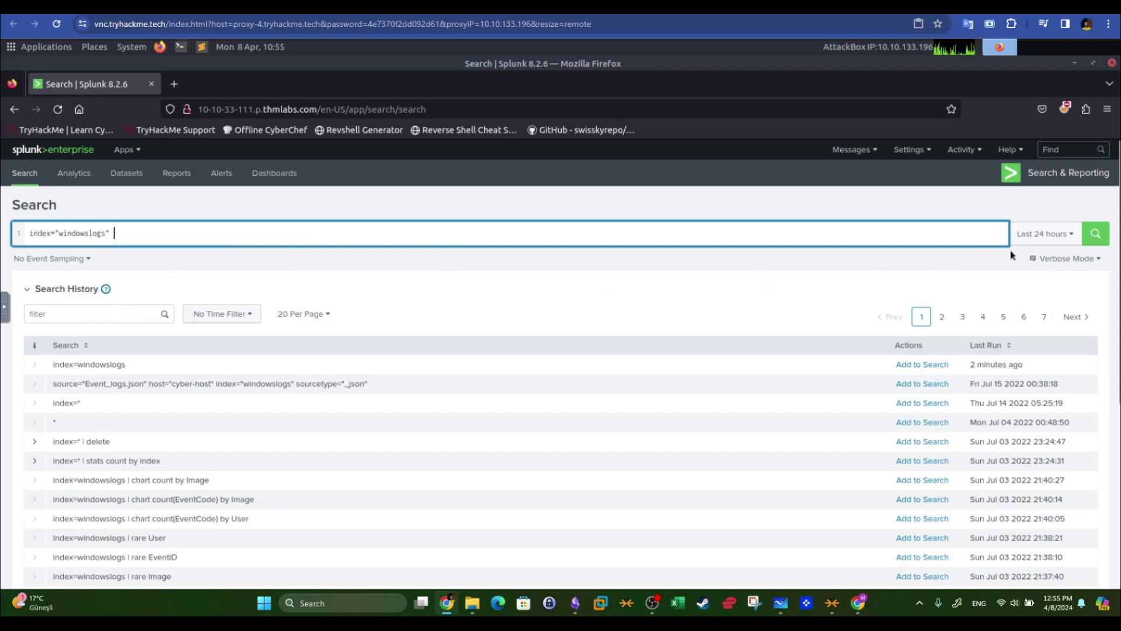
click(1051, 240)
click(1016, 297)
click(1092, 242)
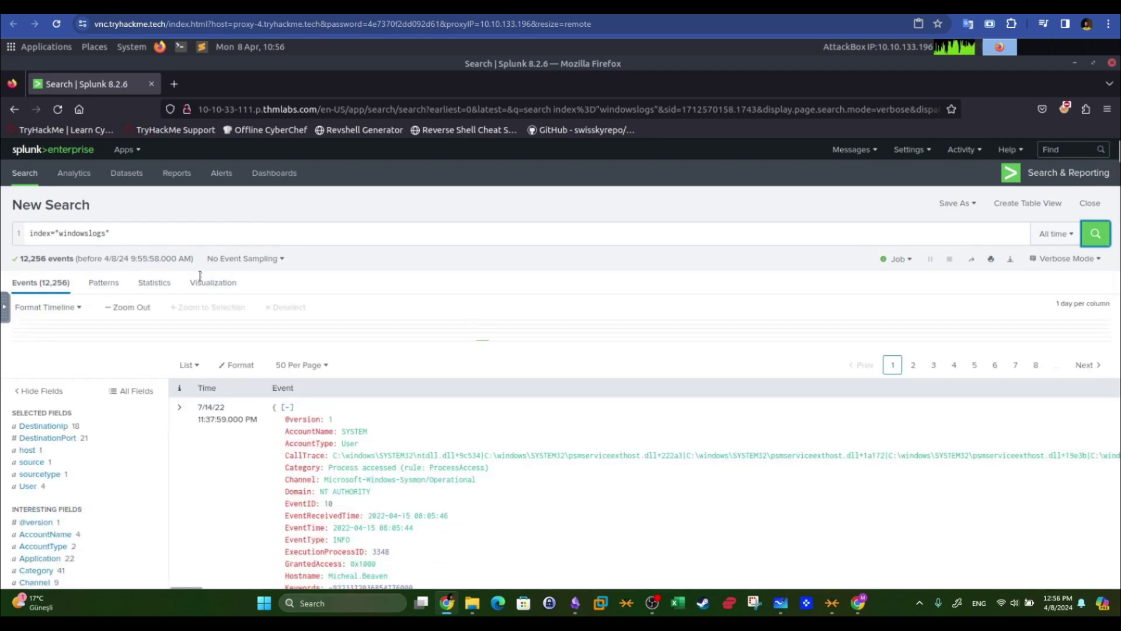
Check the room's Source IP question, then examine the value counts of the SourceAddress field in Splunk, including 172.90.12.11.
click(251, 7)
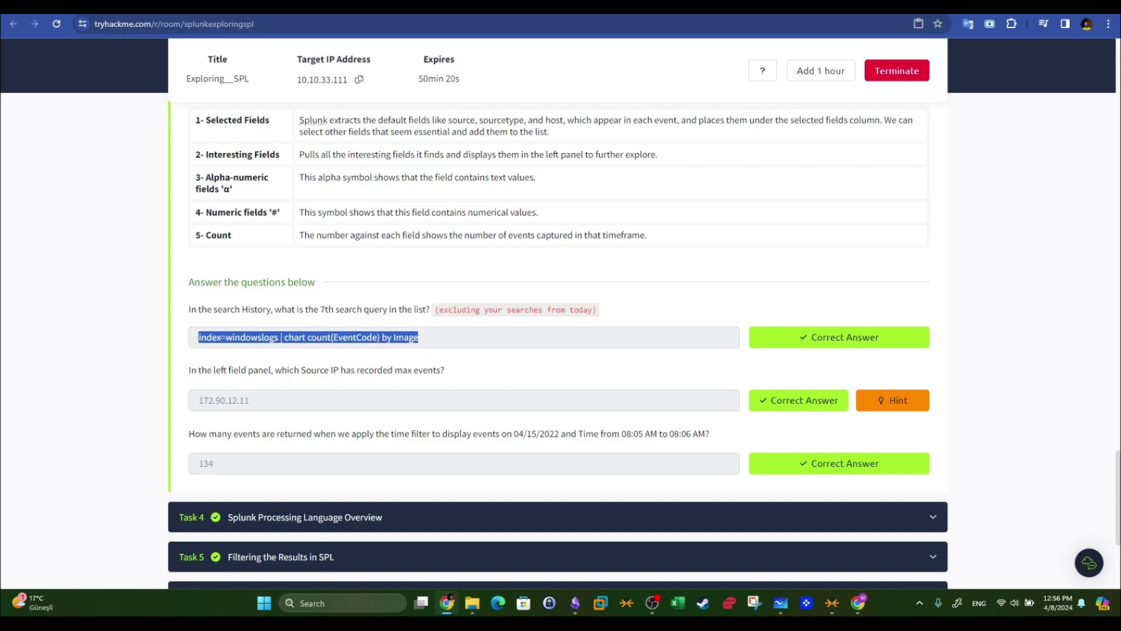
click(280, 7)
scroll(89, 380, down, 3)
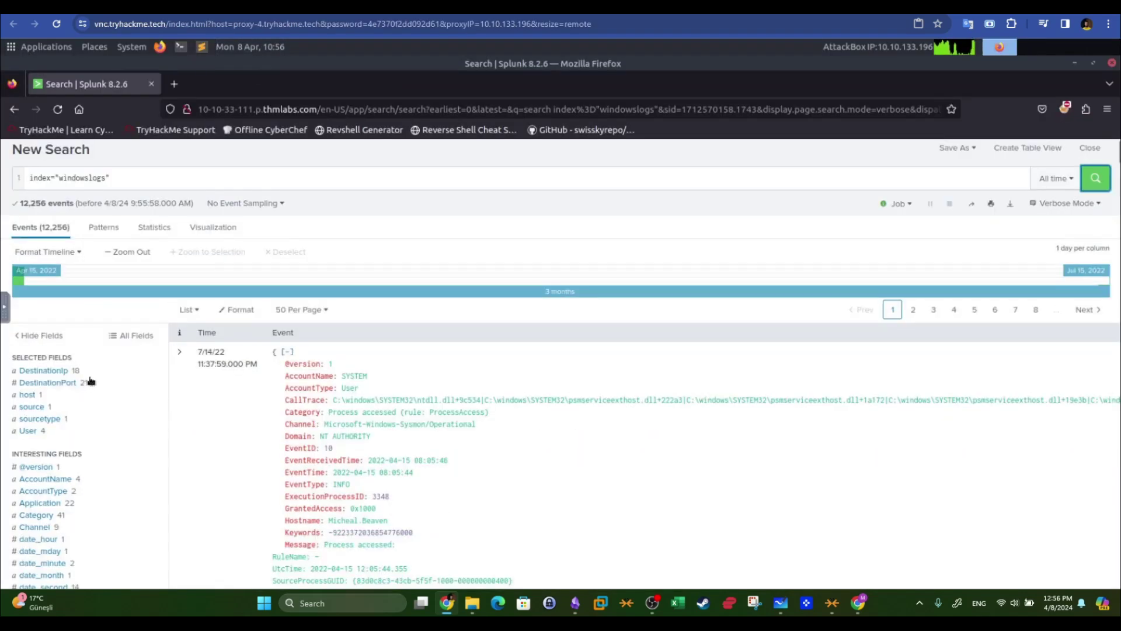
scroll(99, 376, down, 3)
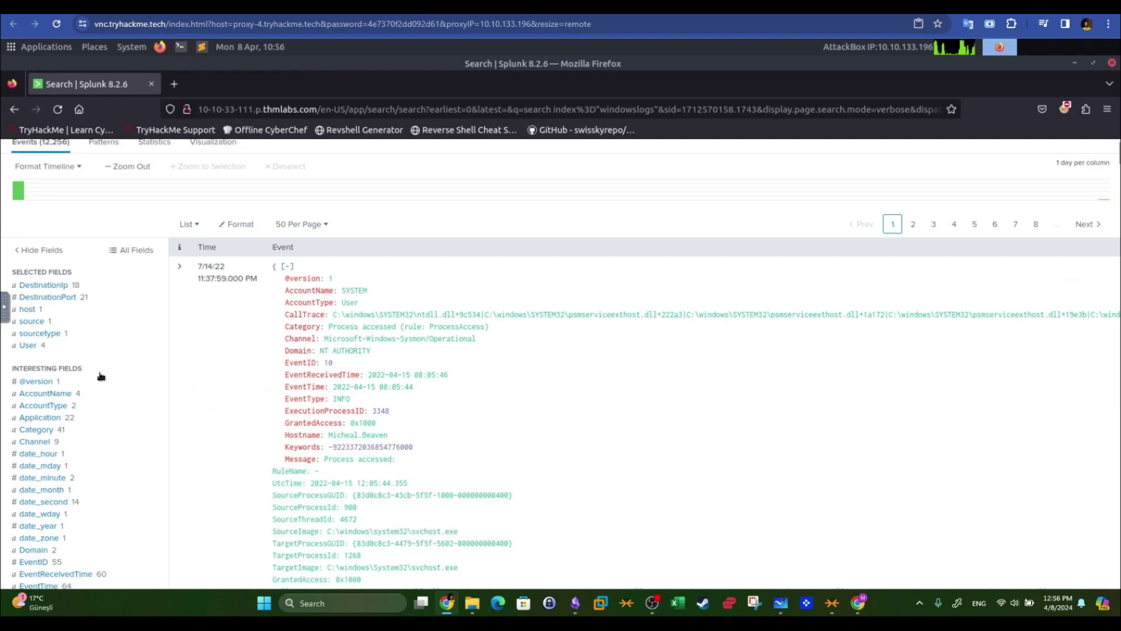
scroll(101, 375, down, 2)
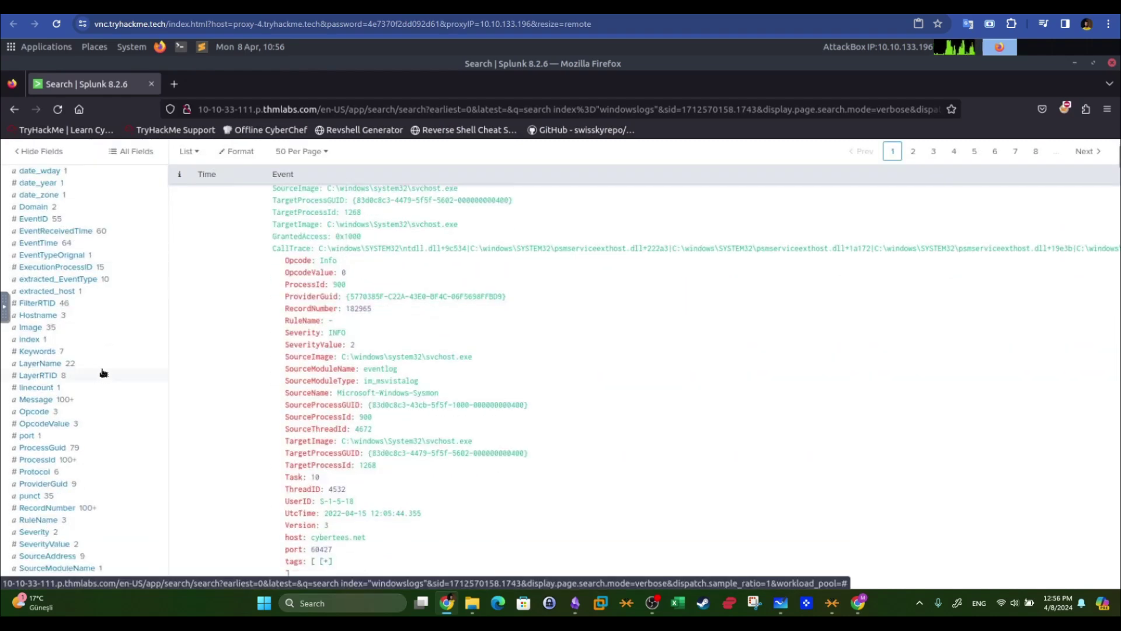
scroll(128, 370, down, 3)
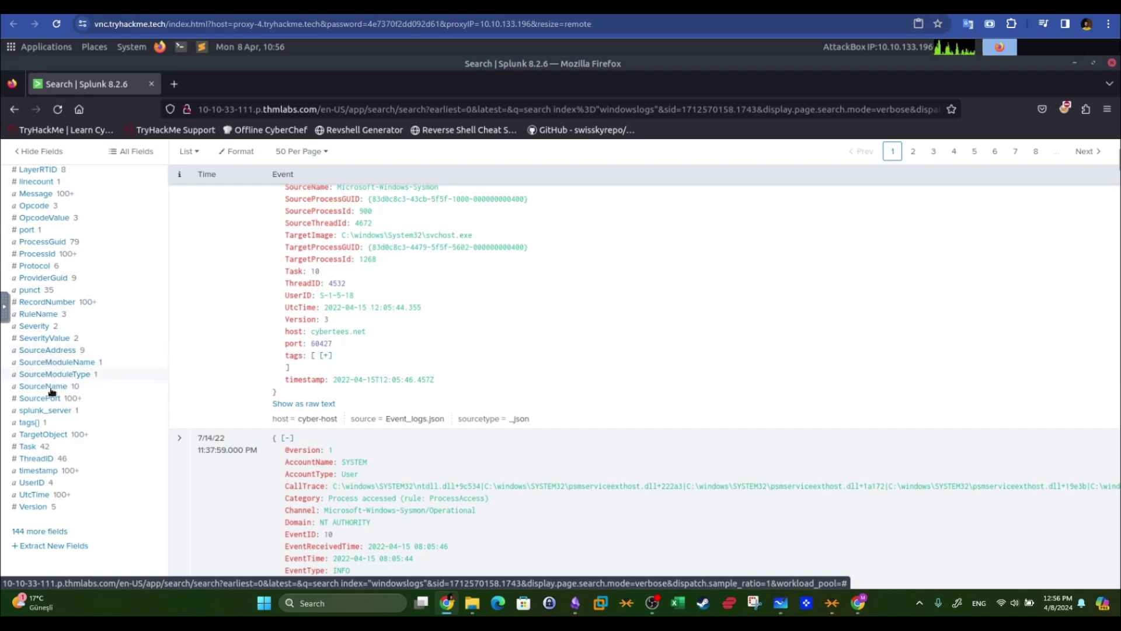
click(54, 351)
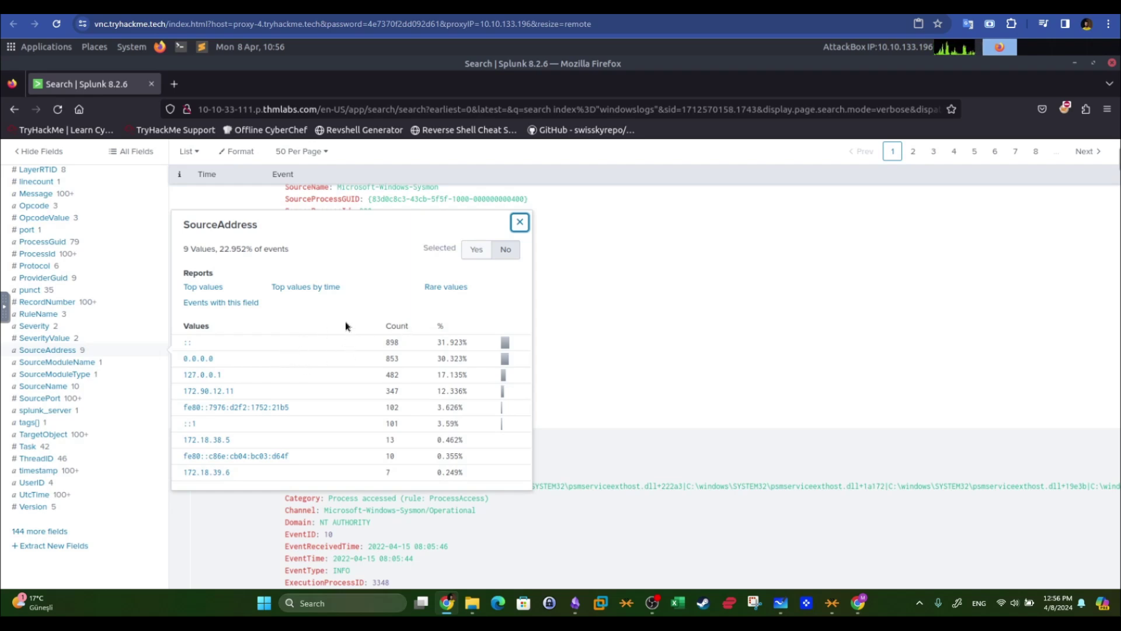
double_click(392, 342)
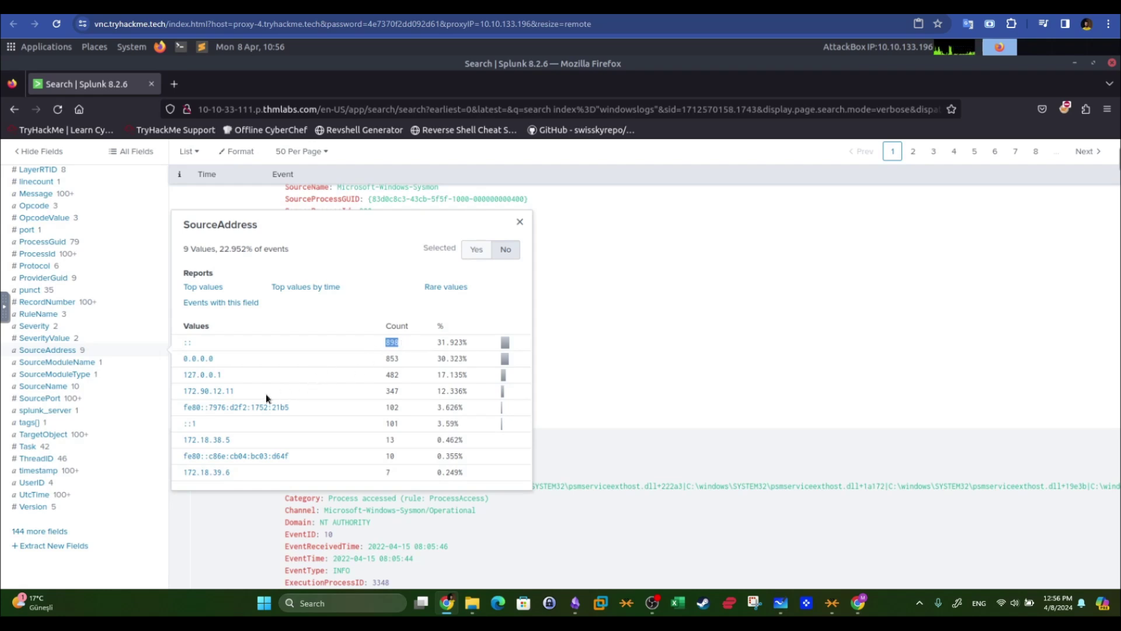
drag(234, 391, 181, 395)
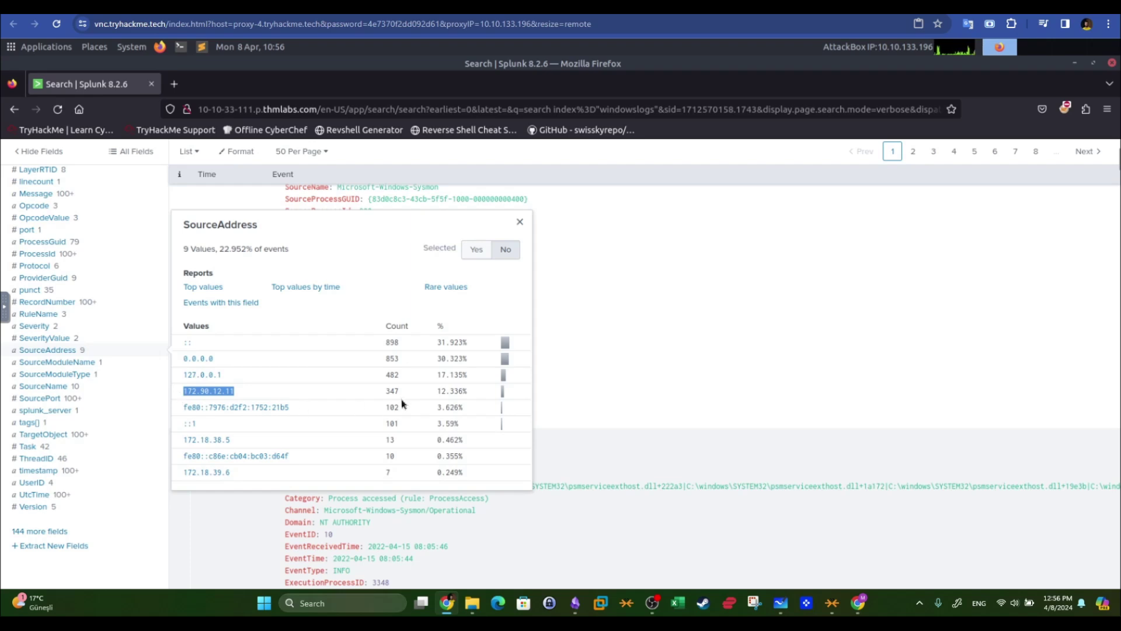
drag(381, 391, 398, 392)
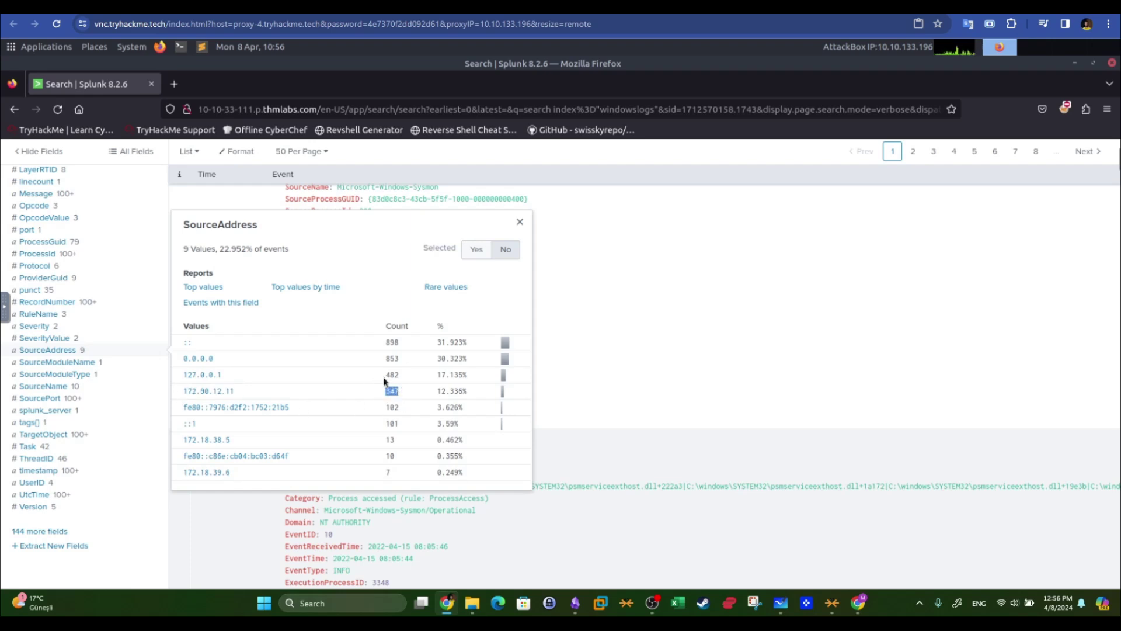
click(520, 222)
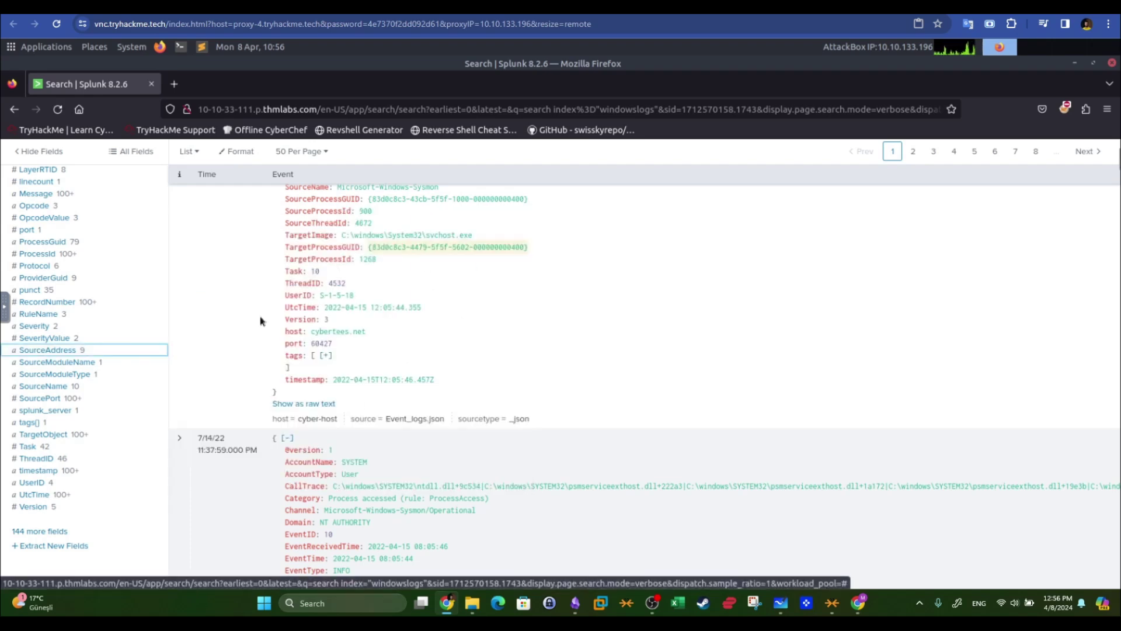
Extend the windowslogs search with a second line, | table SourceAddress, and run it.
scroll(269, 321, up, 5)
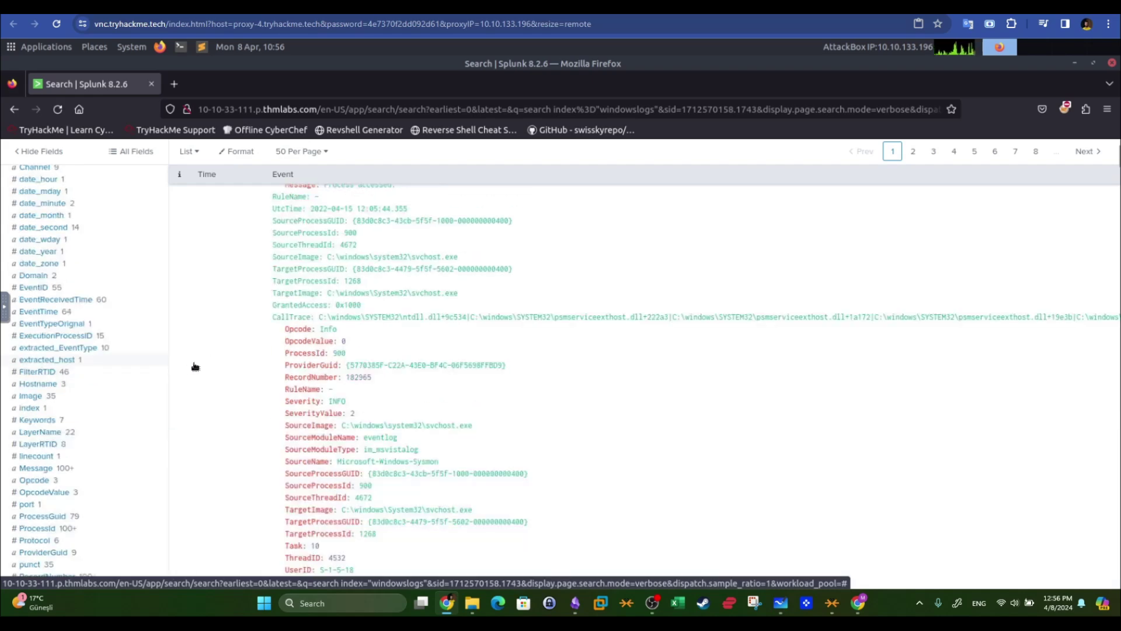
scroll(194, 367, up, 4)
click(160, 234)
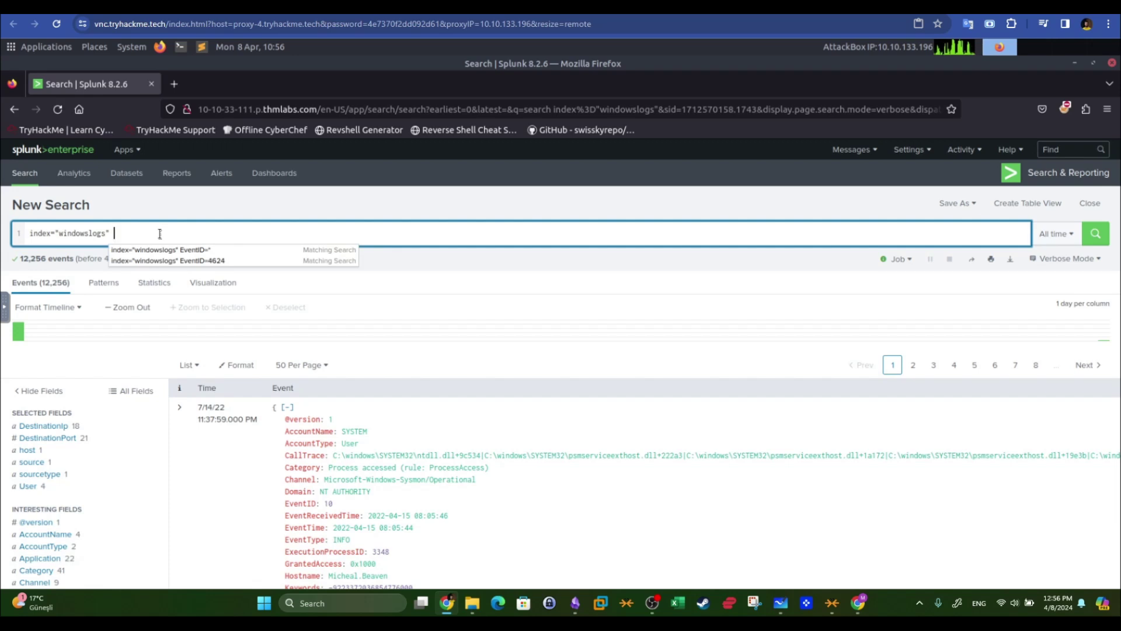
key(shift+Return)
text(|)
key(BackSpace)
key(BackSpace)
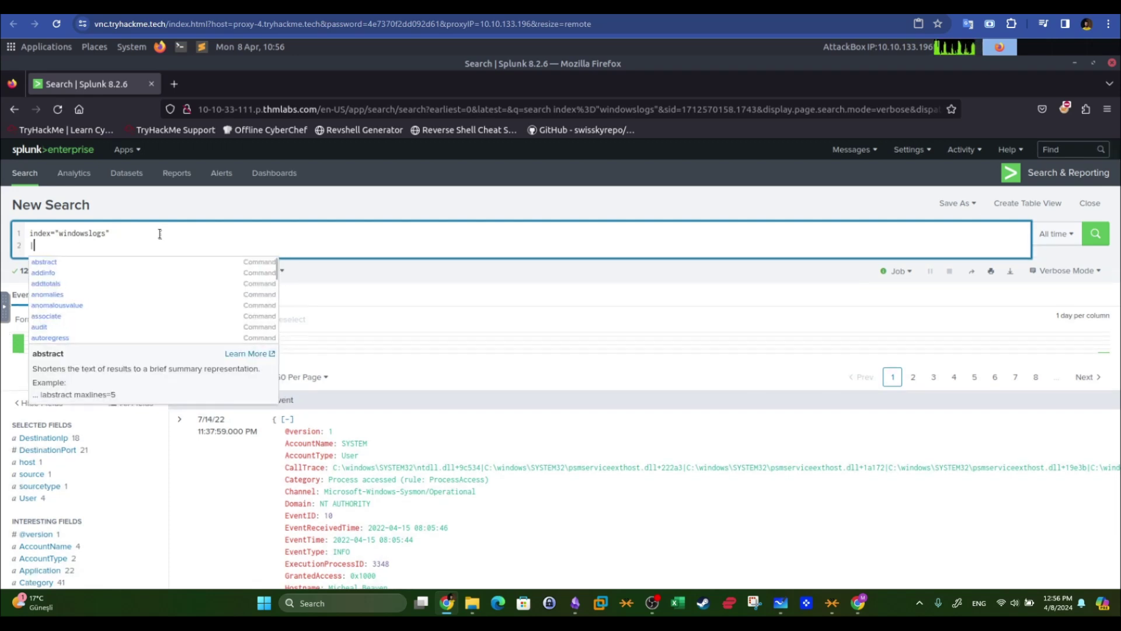
text(ta)
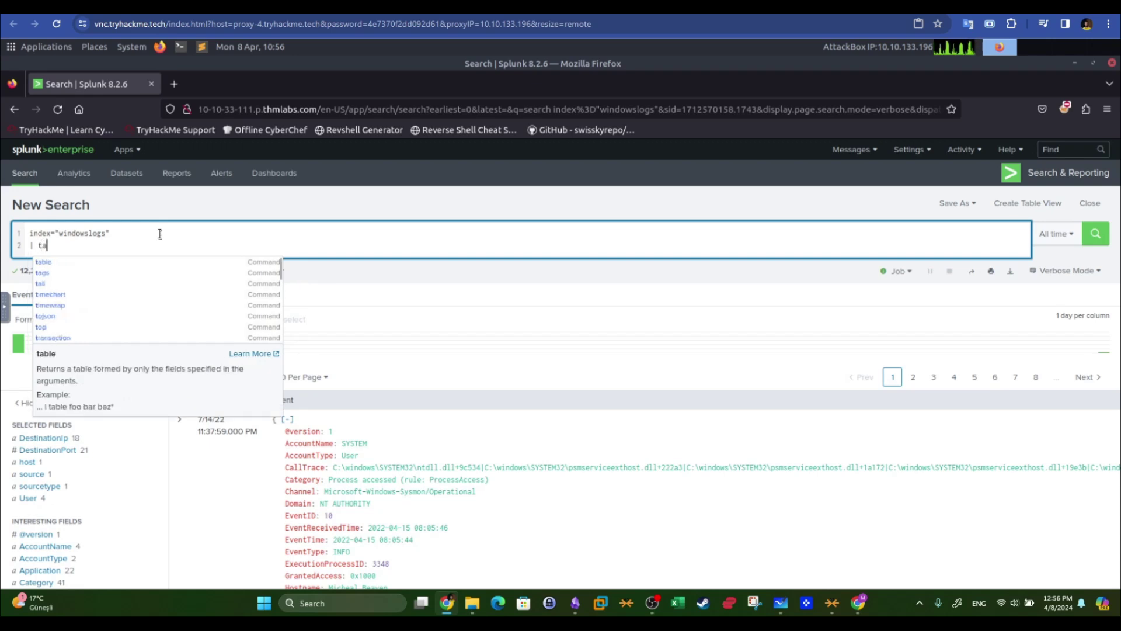
text(ble SourceAddress)
key(Return)
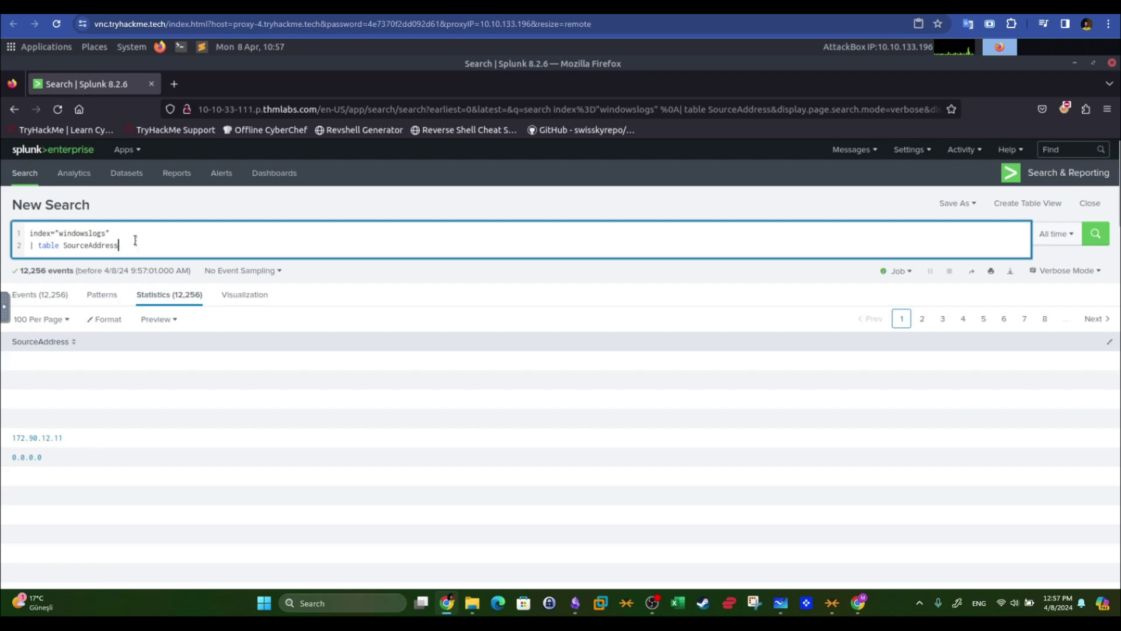
Remove duplicate addresses by adding the line | dedup SourceAddress to the search and running it.
text(|  dedup )
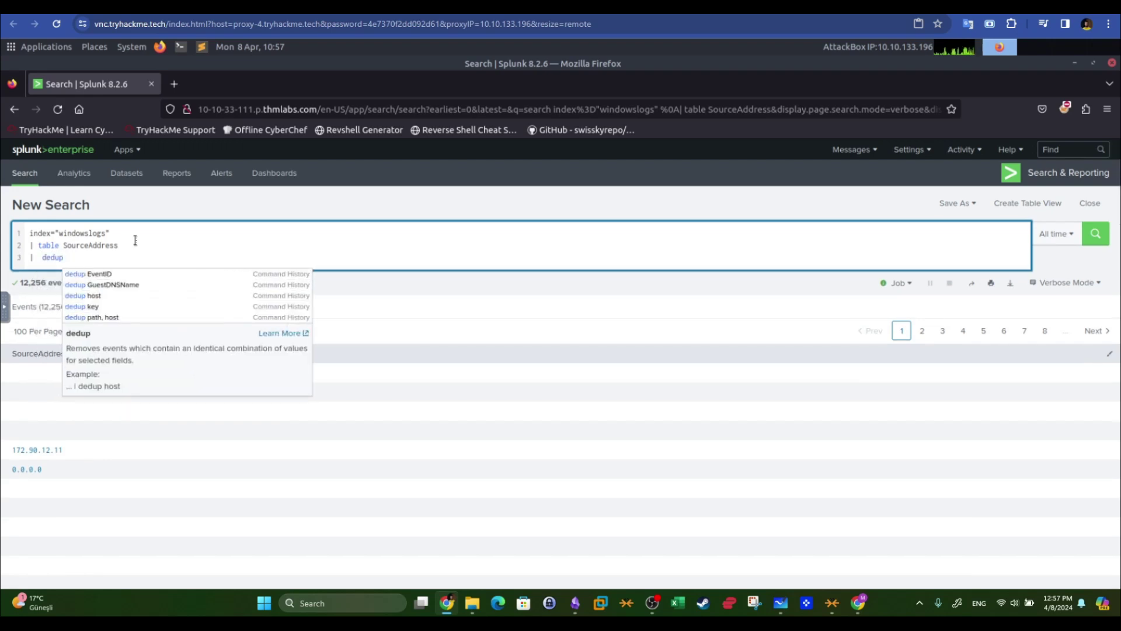
text(SourceAddress)
key(Return)
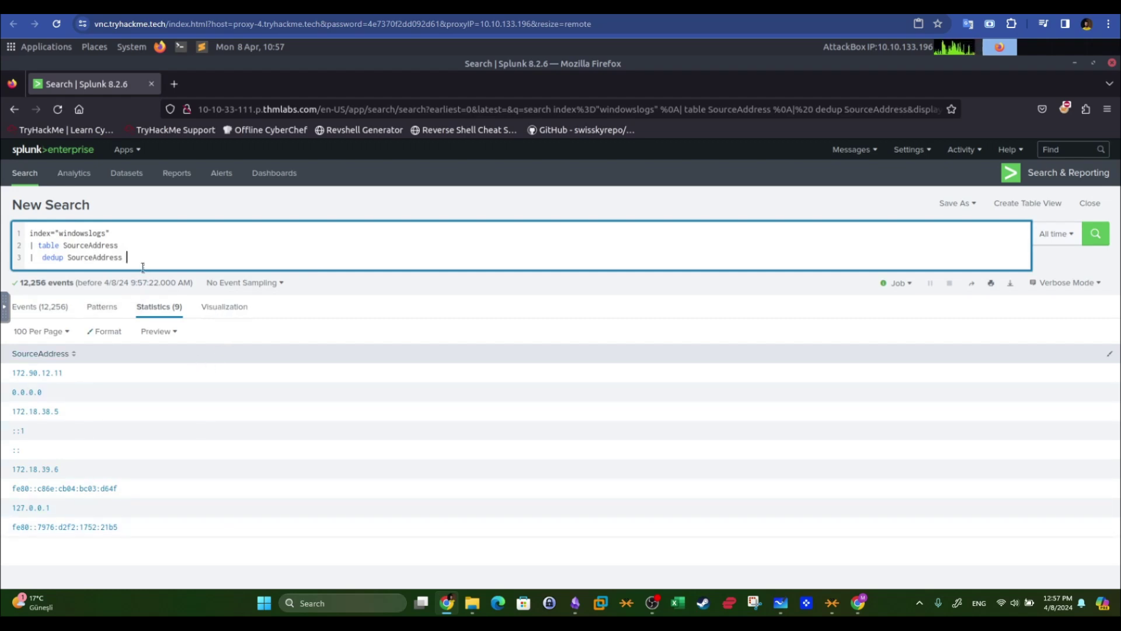
Add a fourth line, | sort - count, to the search and run it.
key(shift+Return)
text(|  sort)
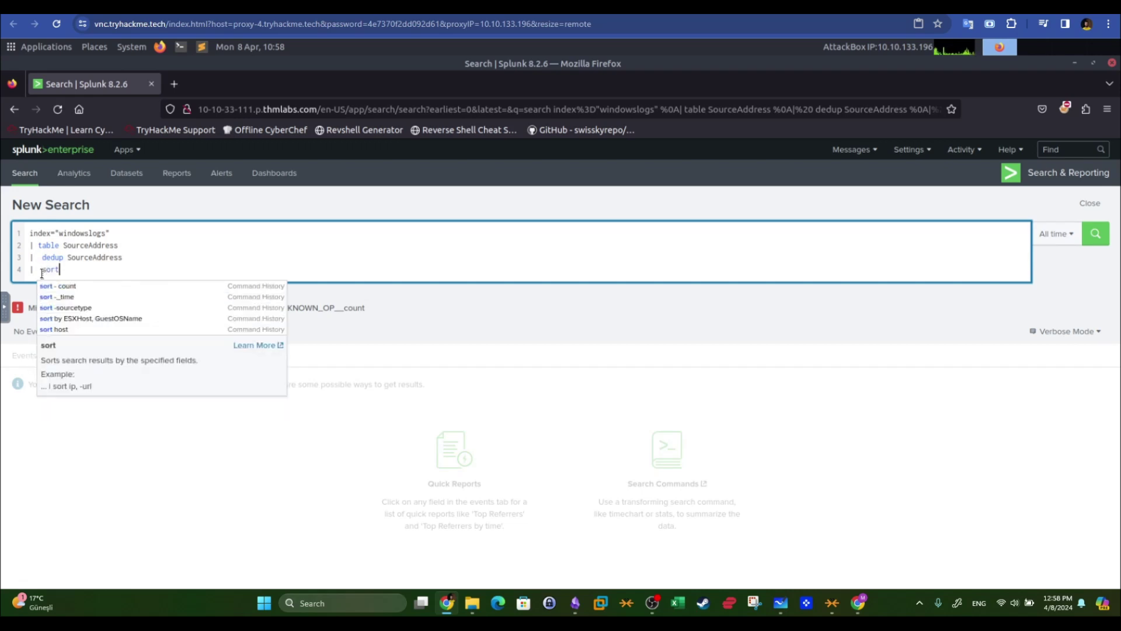
text( - )
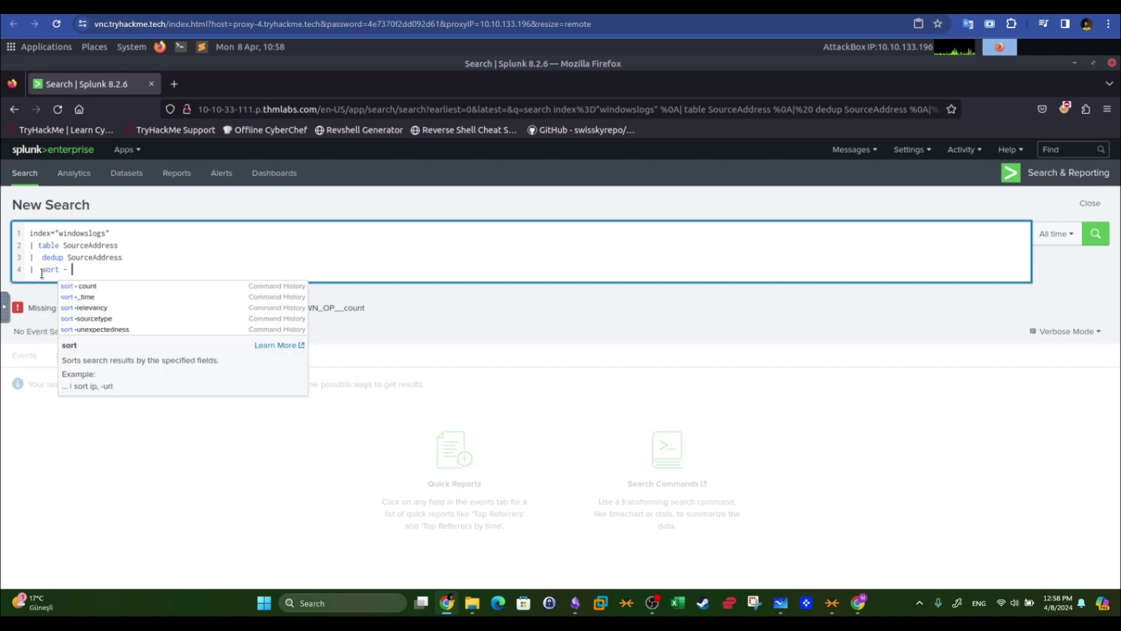
text(count)
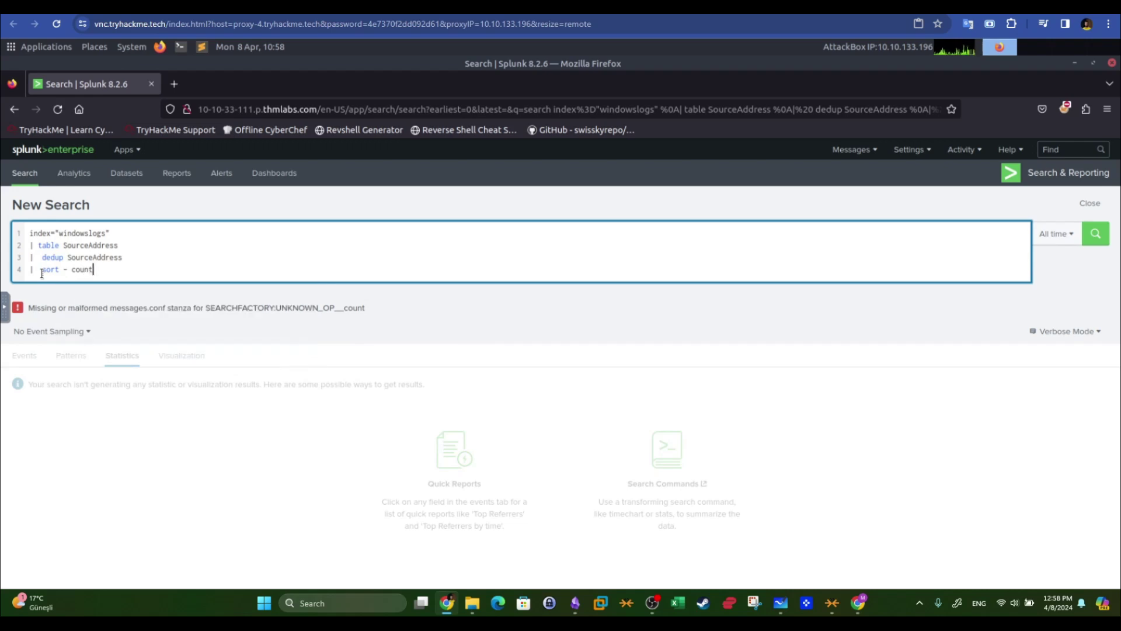
key(Return)
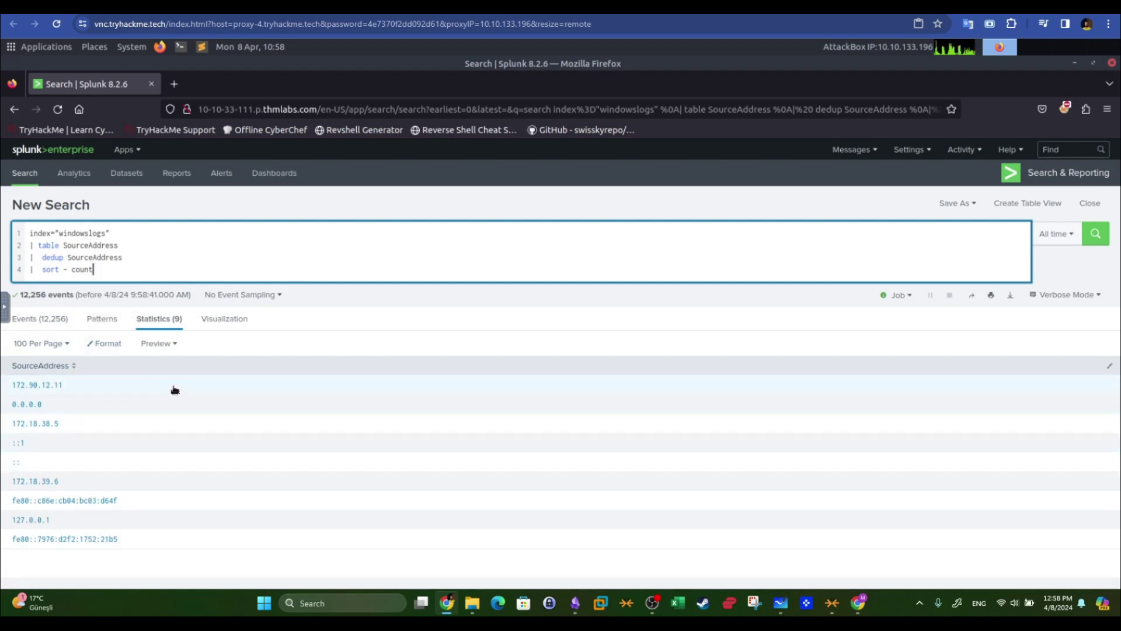
Compare the ascending and descending orders of the SourceAddress column and highlight 172.90.12.11 in the descending list.
click(75, 366)
click(75, 366)
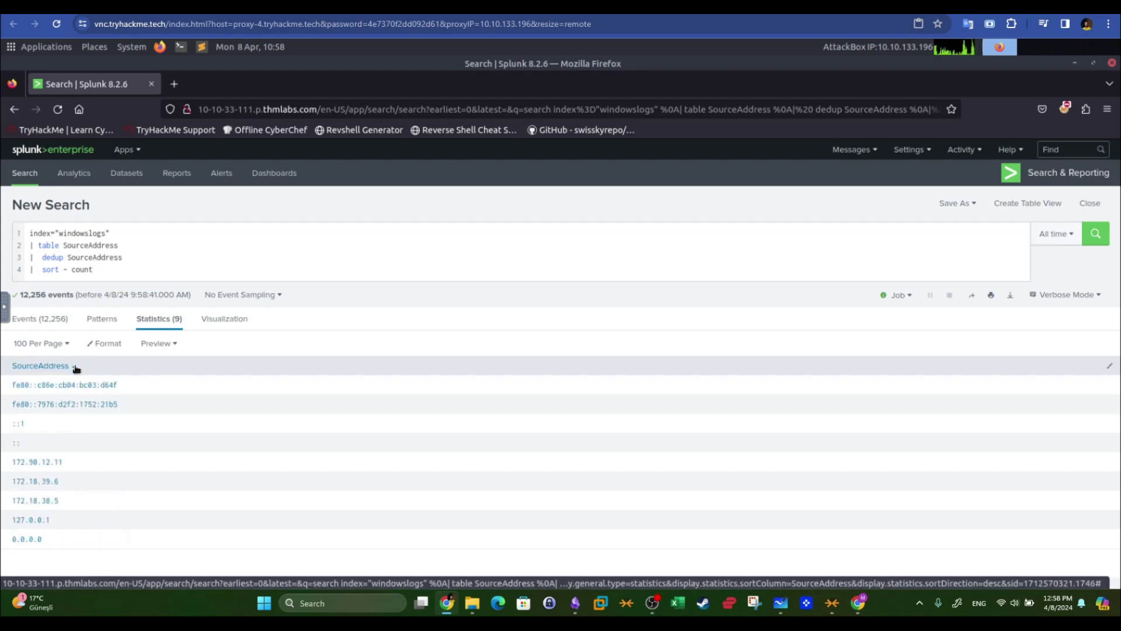
click(75, 366)
click(75, 366)
click(75, 366)
click(75, 366)
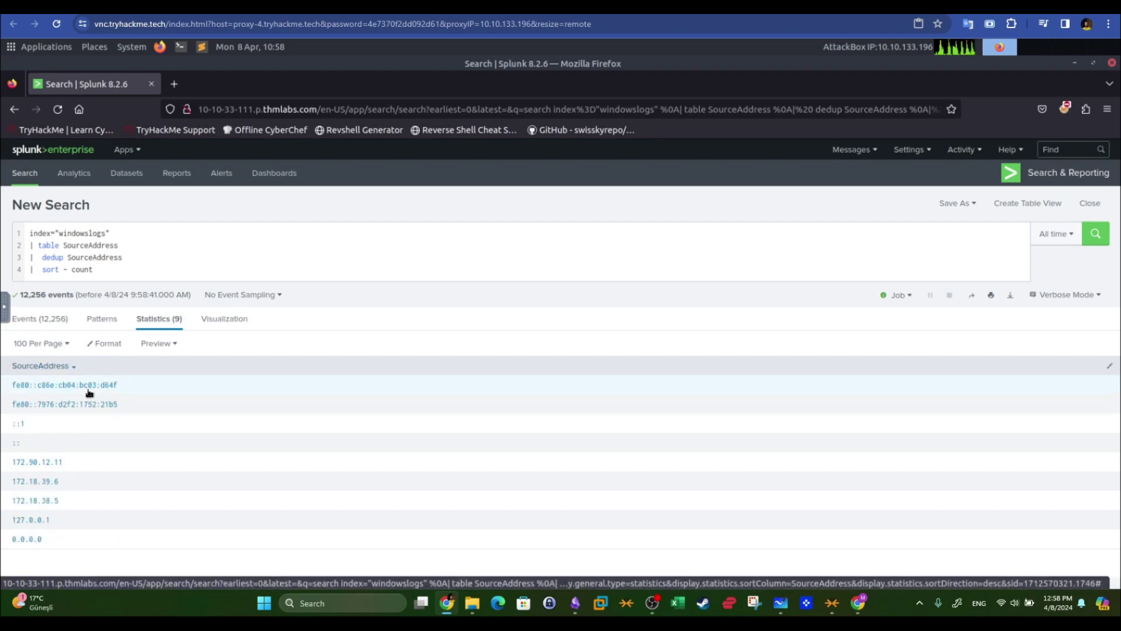
click(75, 372)
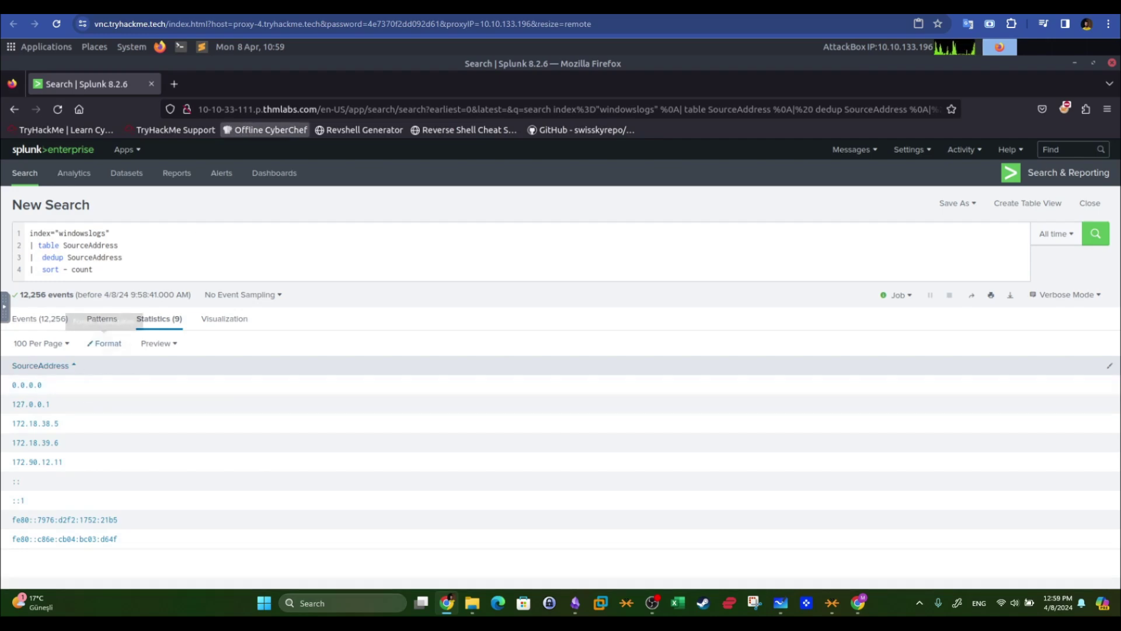
click(82, 5)
click(251, 7)
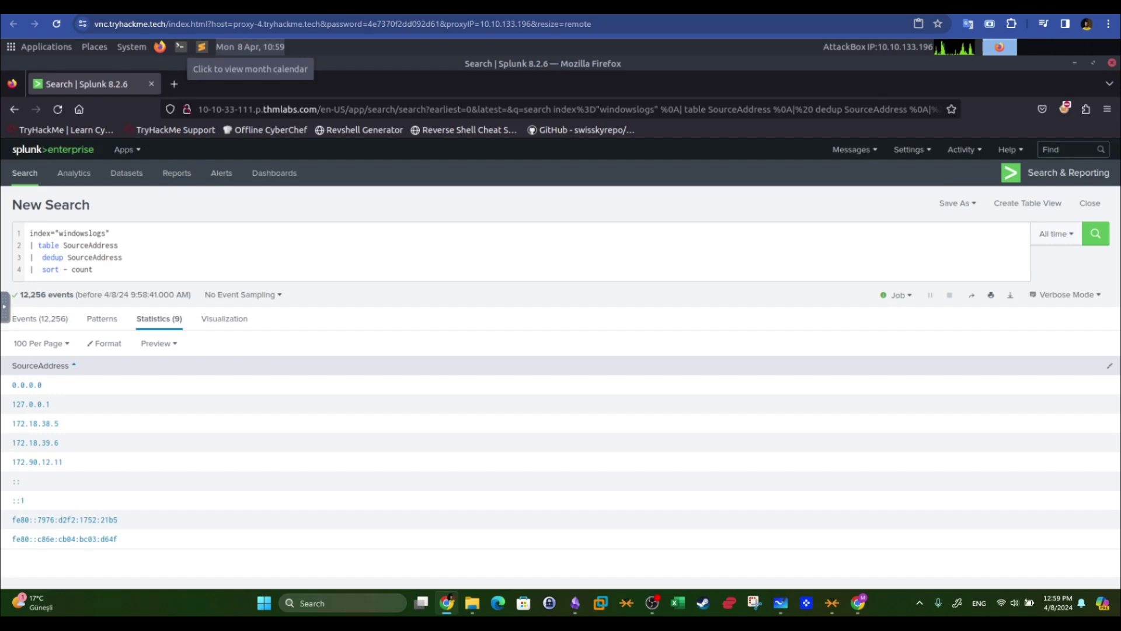
click(74, 367)
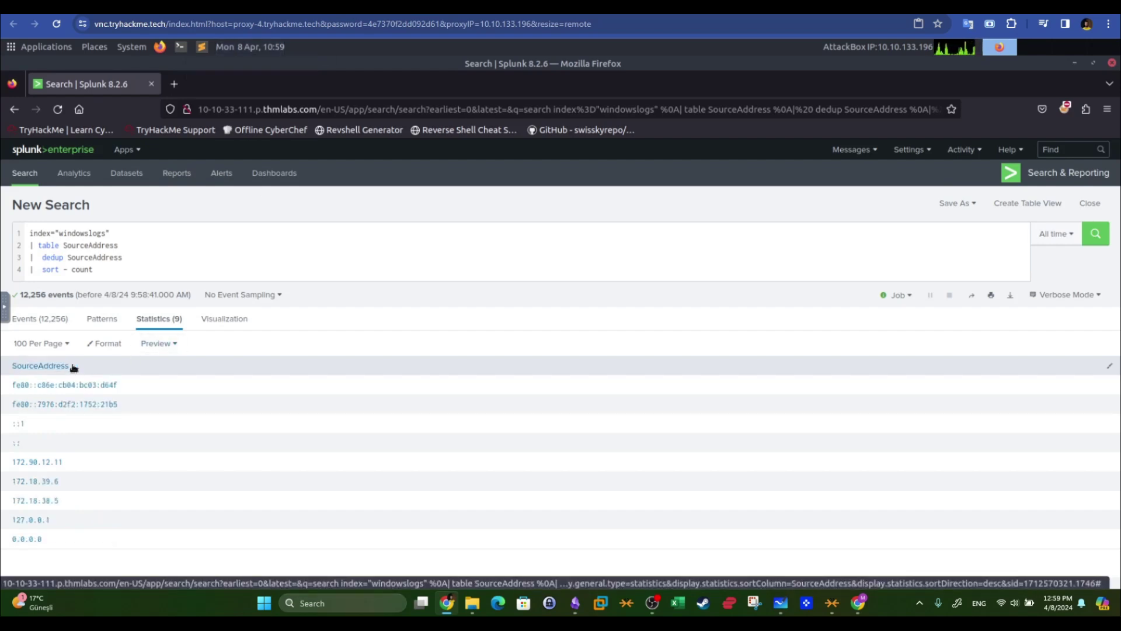
click(71, 367)
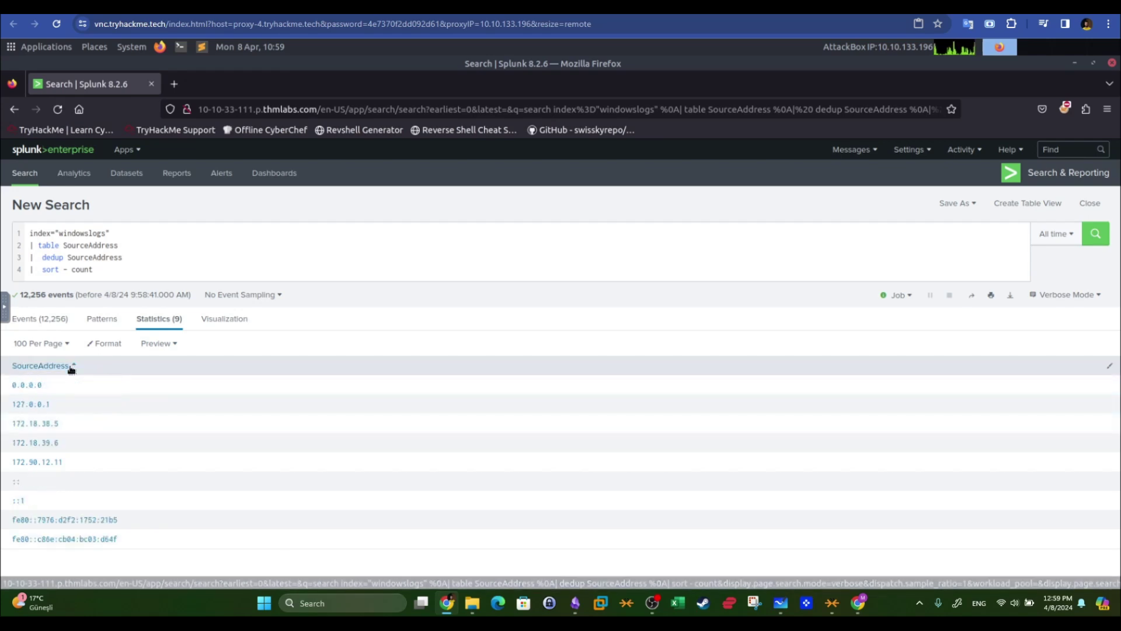
click(72, 367)
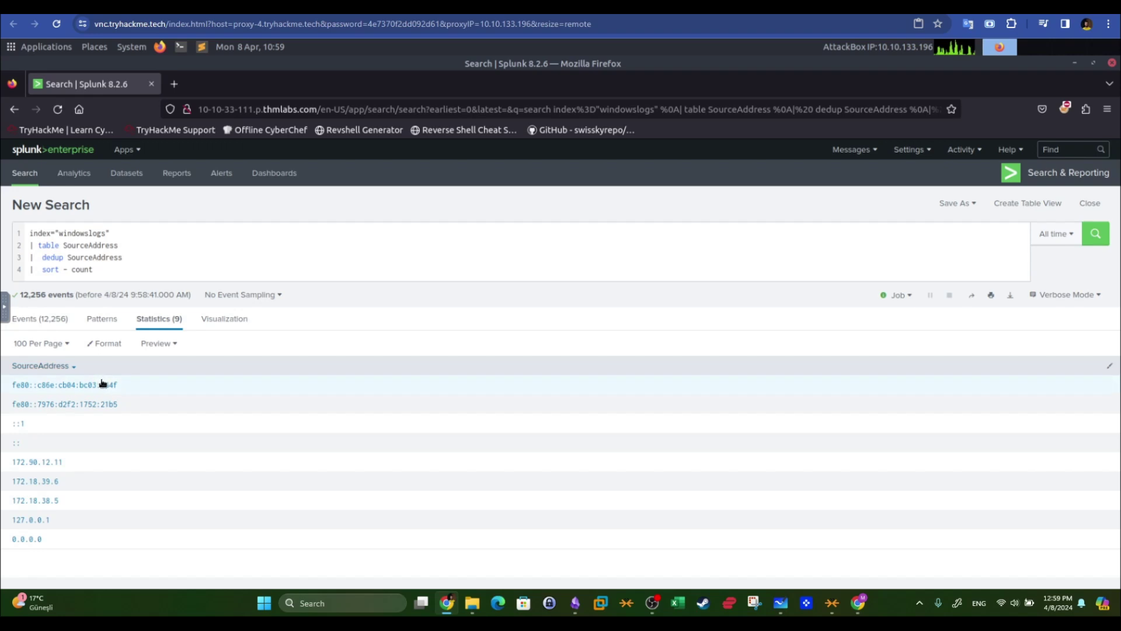
triple_click(12, 465)
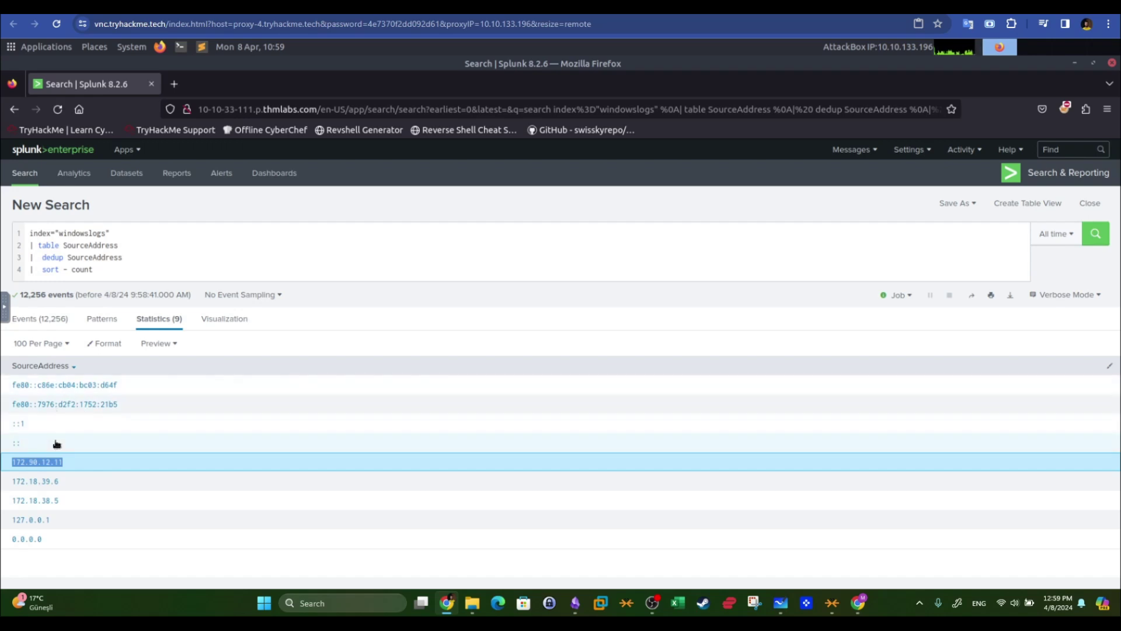
Read the Task 3 question in the TryHackMe room about events on 04/15/2022 from 08:05 AM to 08:06 AM.
key(ctrl+Tab)
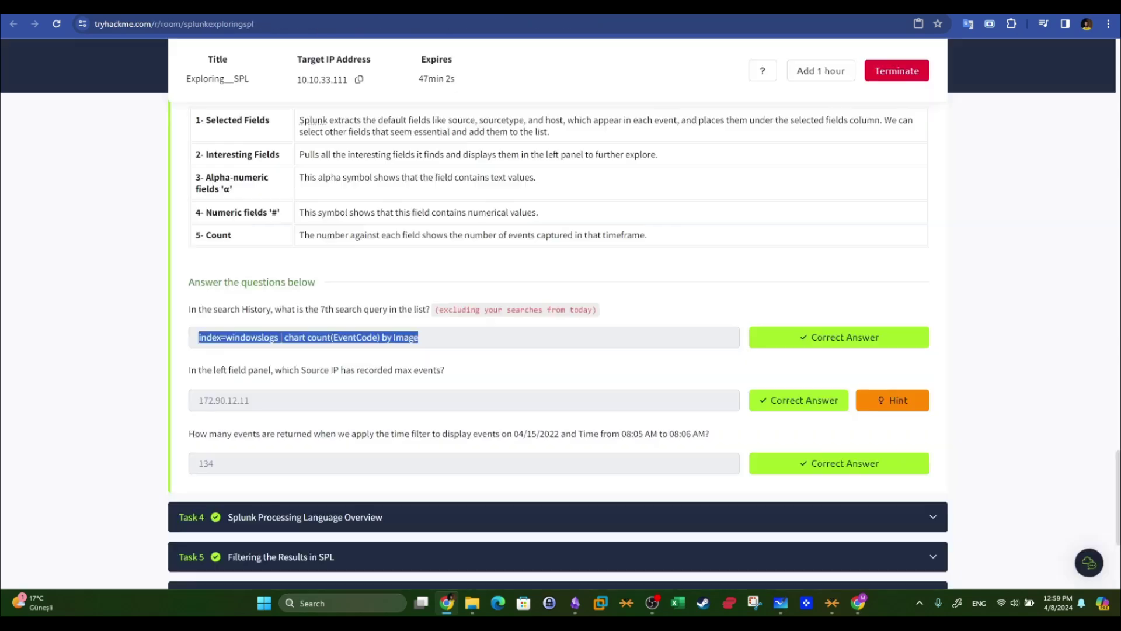
drag(283, 404, 553, 444)
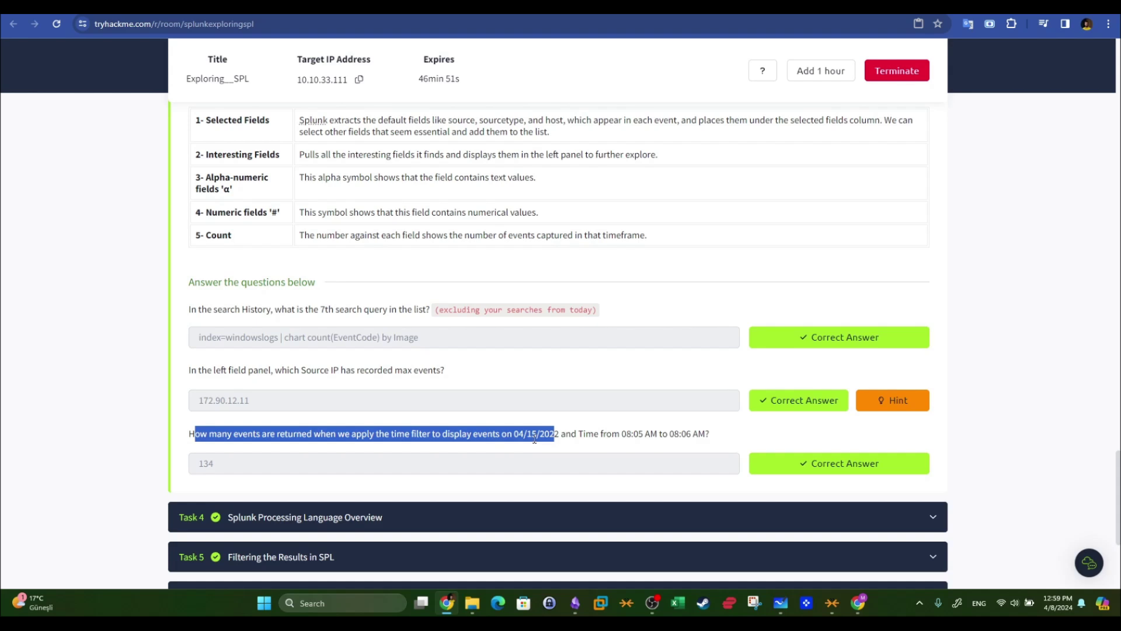
key(ctrl+Tab)
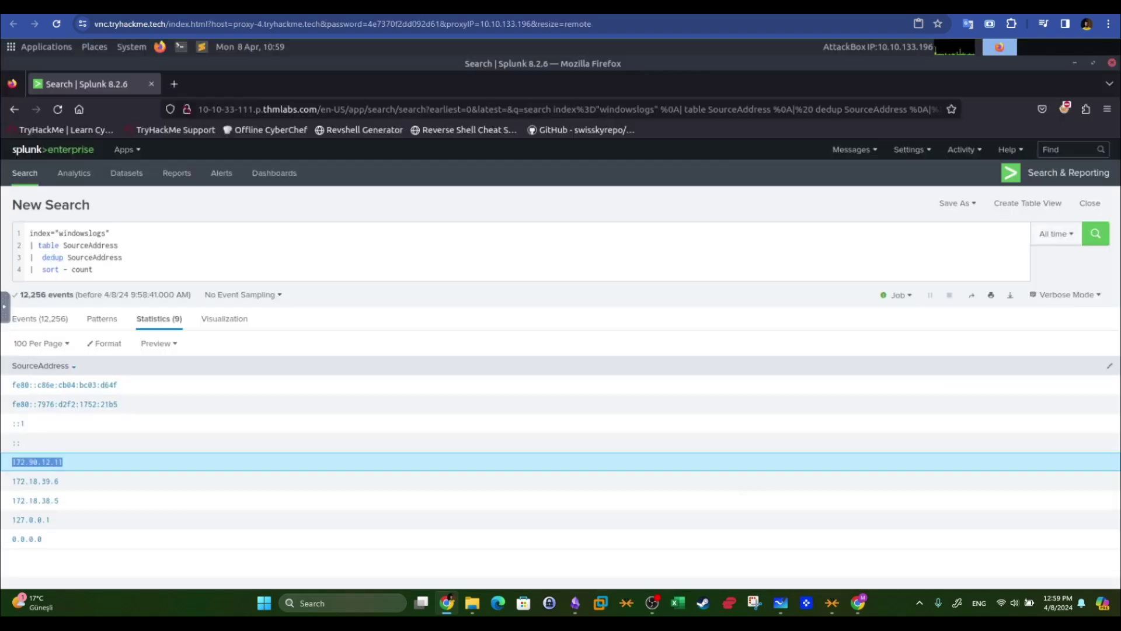
Reduce the Splunk search to index="windowslogs", run it, and open the Date & Time Range options of its time filter.
drag(225, 264, 23, 247)
key(BackSpace)
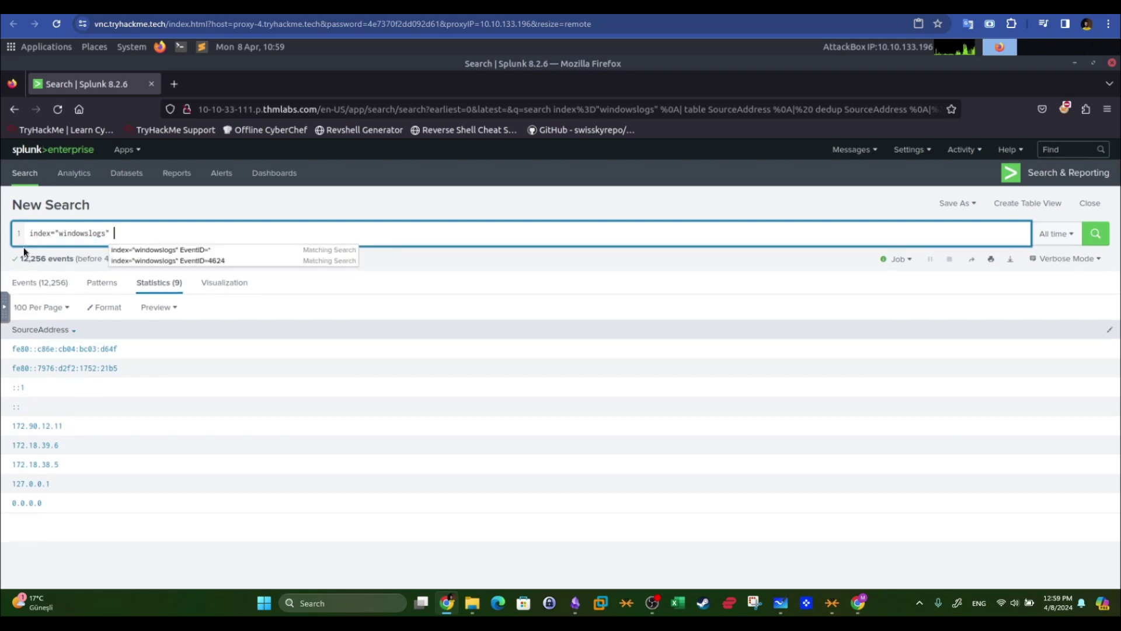
key(Return)
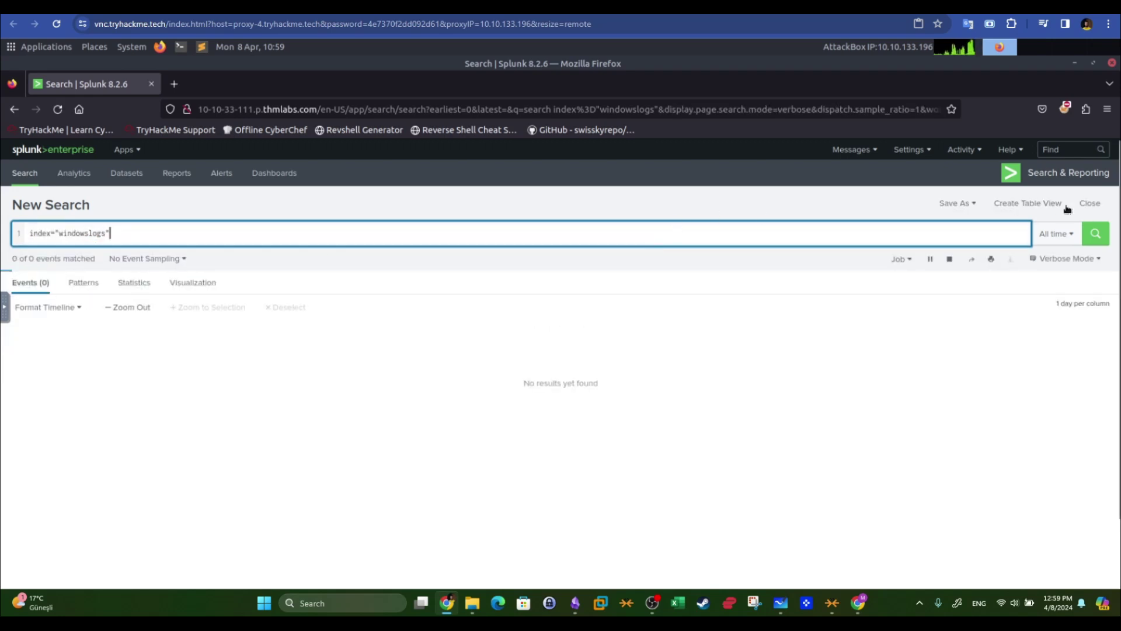
click(1064, 235)
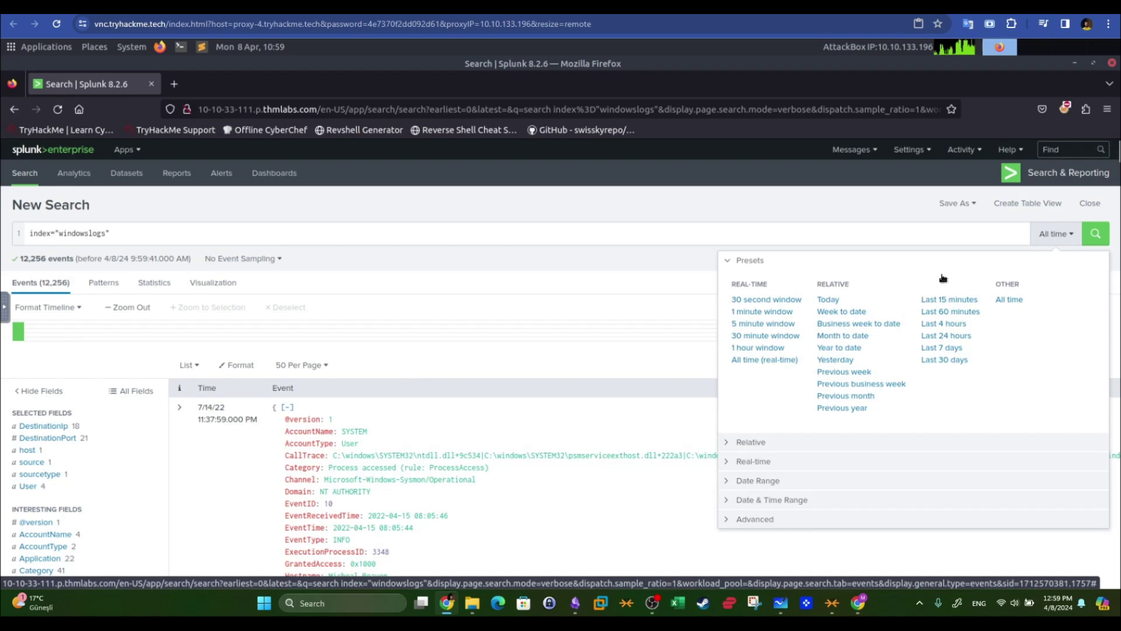
click(761, 501)
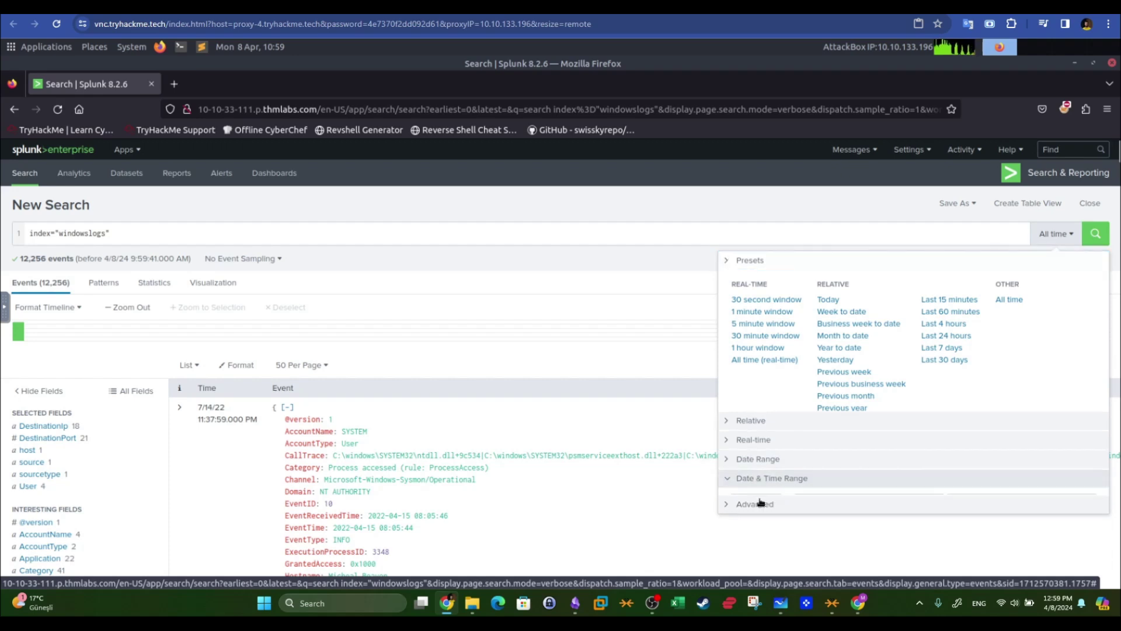
Set the time filter's Before limit to 04/15/2022 at 08:05:00.000, checking the date and time against the room's question.
click(846, 363)
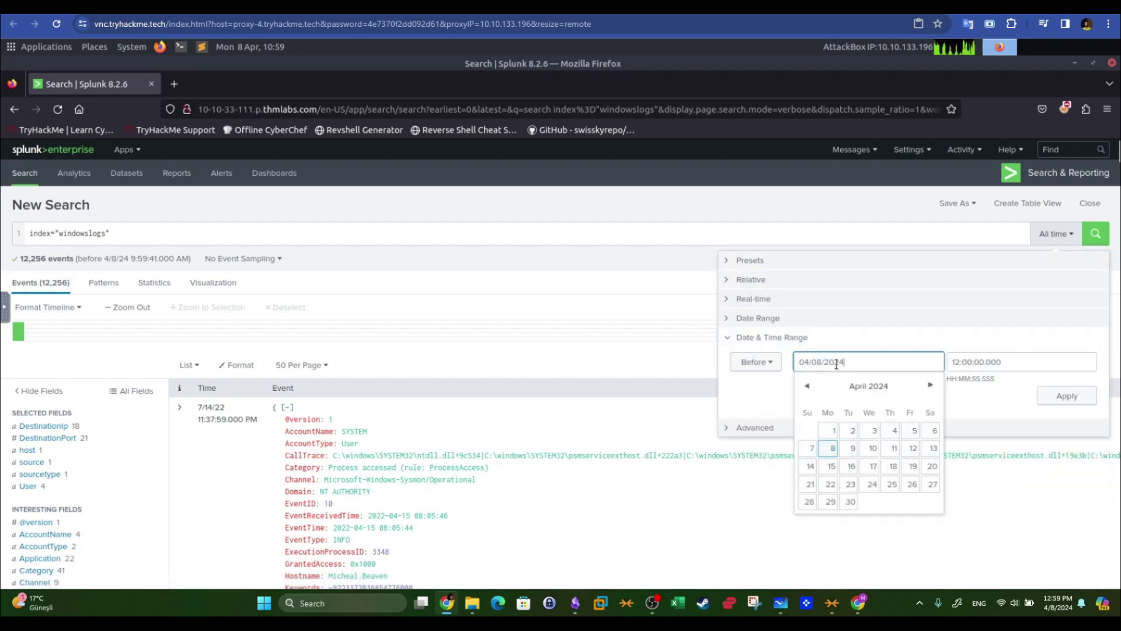
drag(846, 362, 836, 364)
text(22)
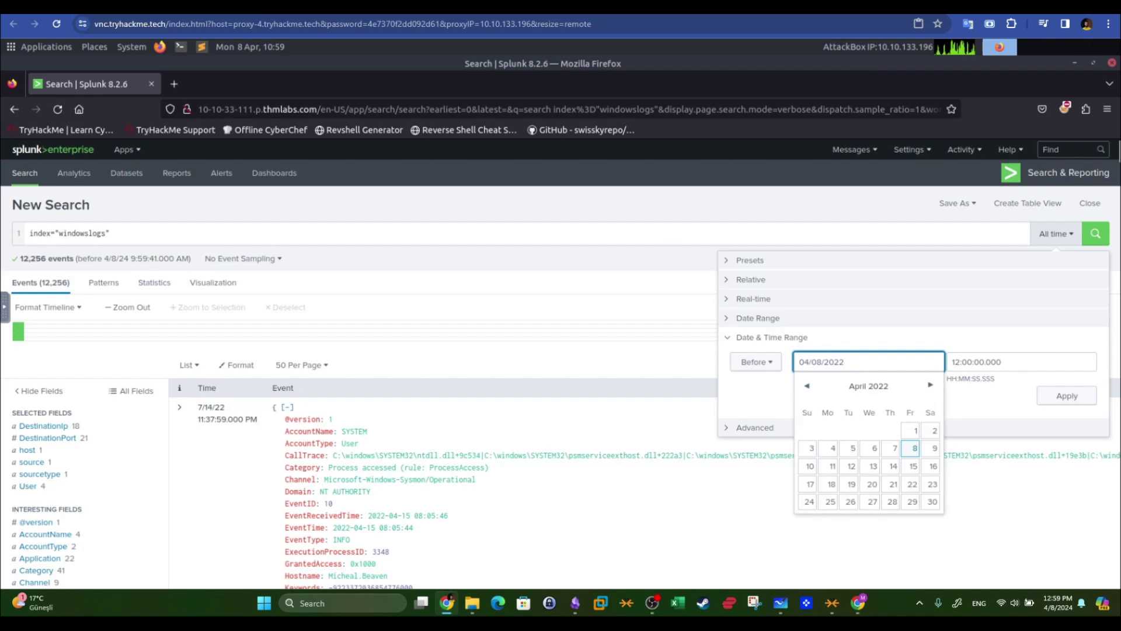
key(alt+Tab)
click(425, 415)
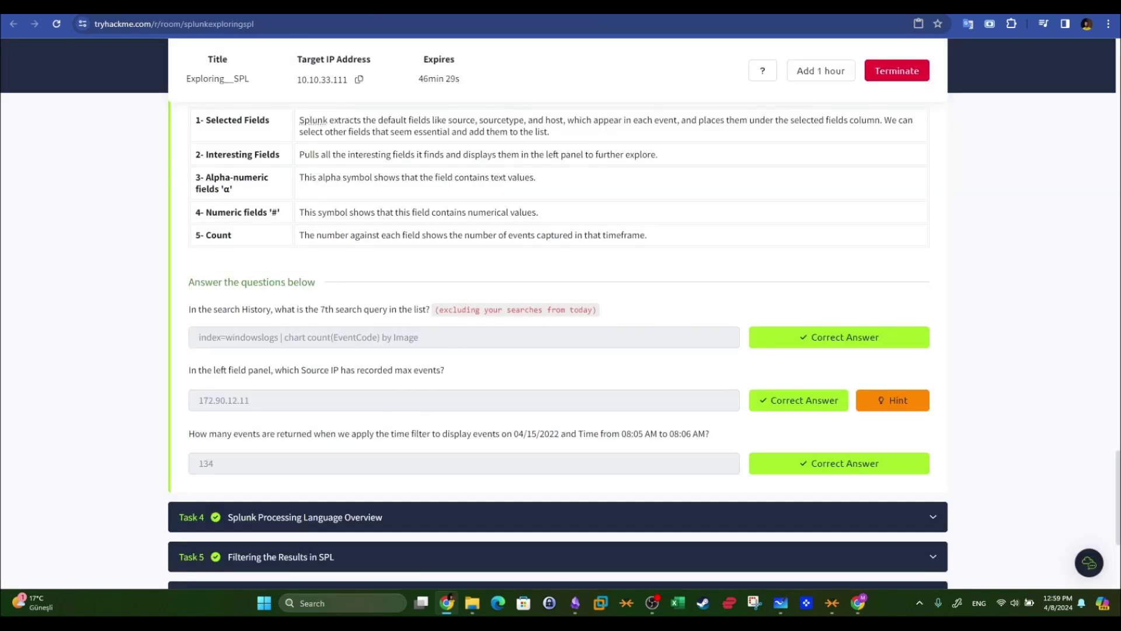
key(alt+Tab)
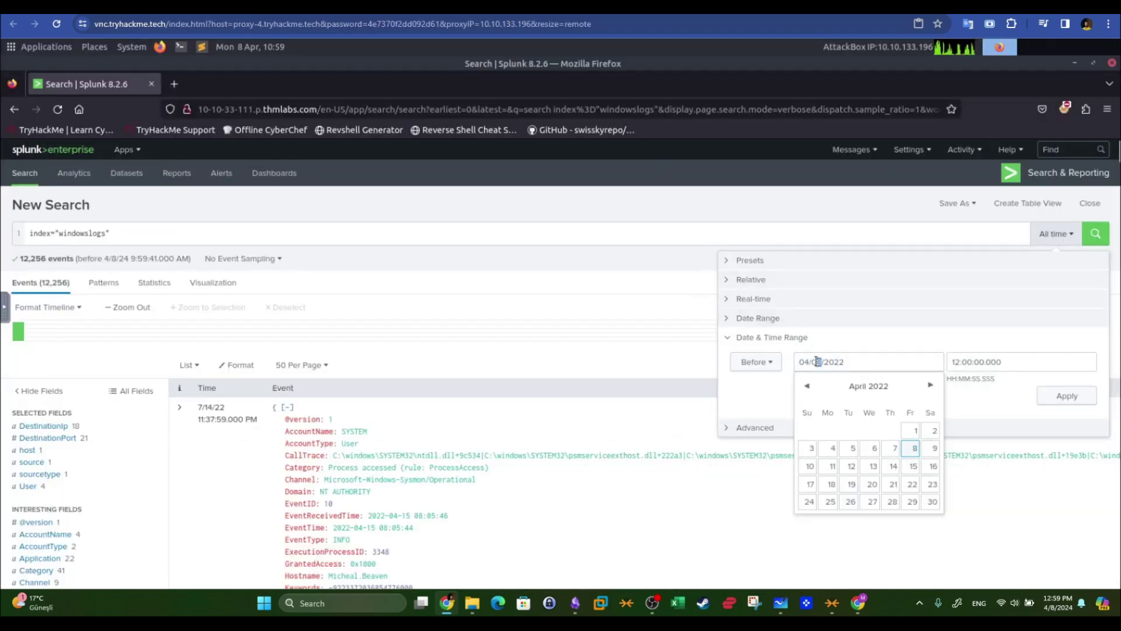
text(15)
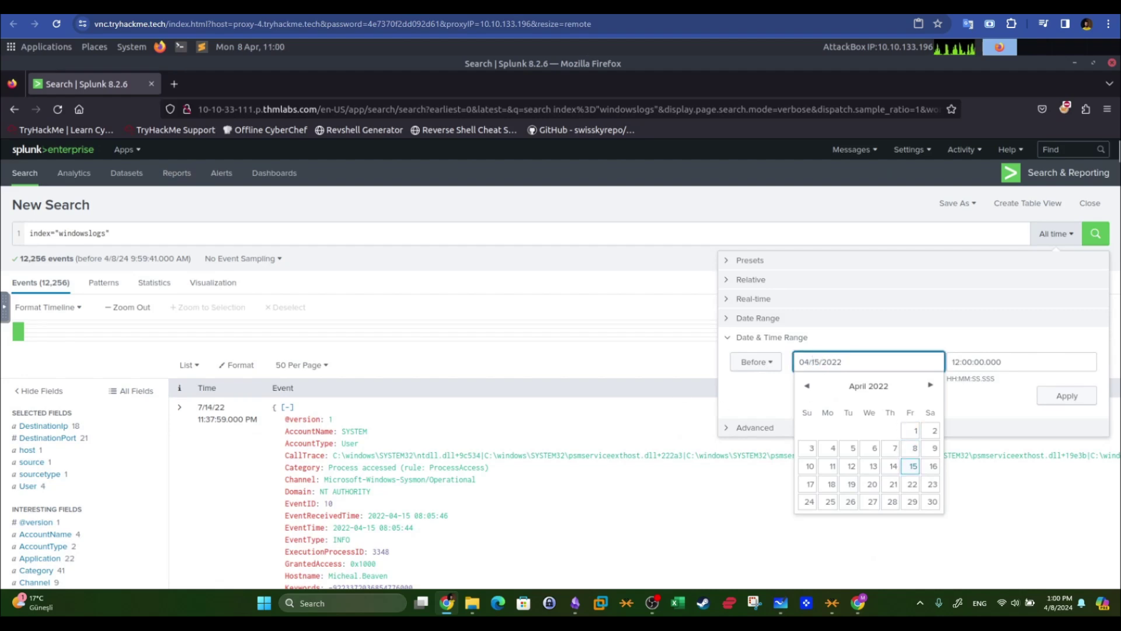
key(alt+Tab)
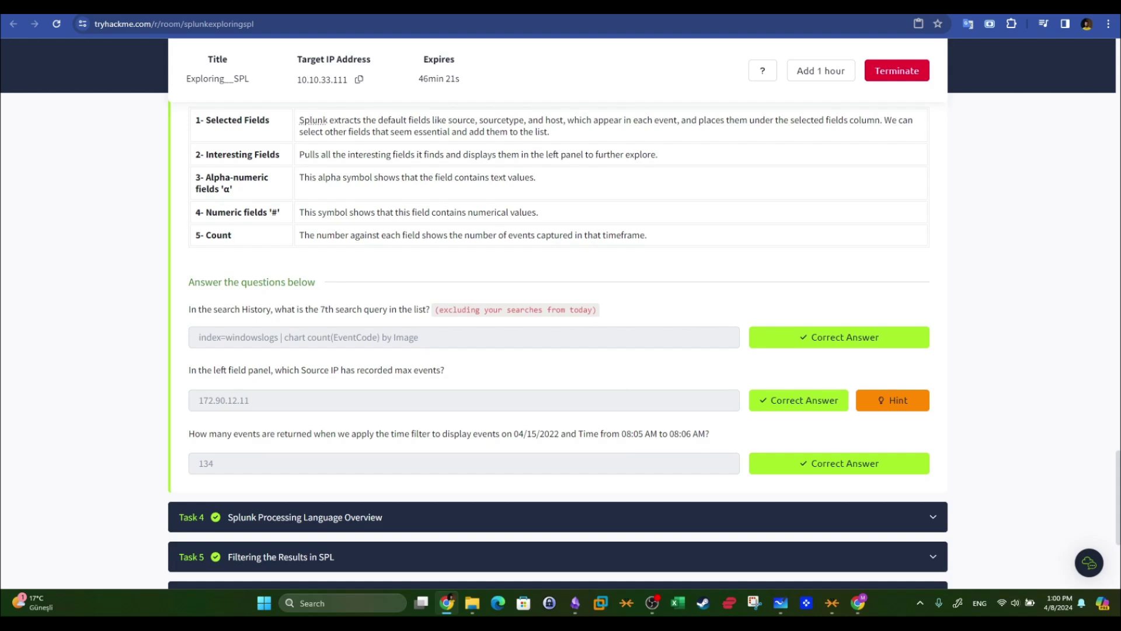
key(alt+Tab)
click(959, 362)
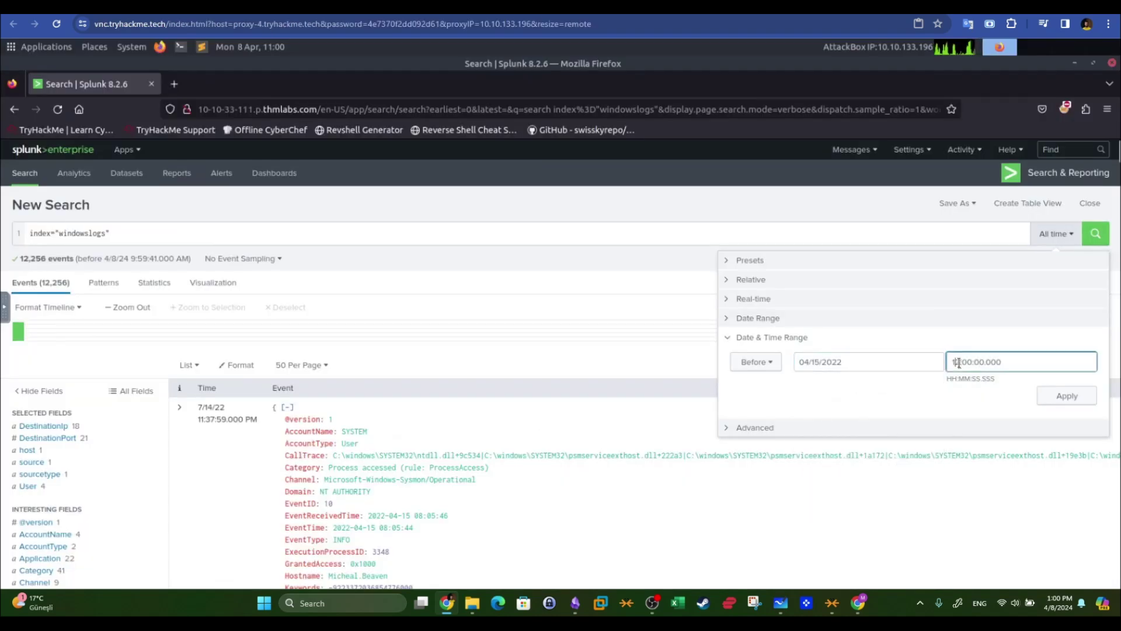
double_click(959, 362)
text(08:)
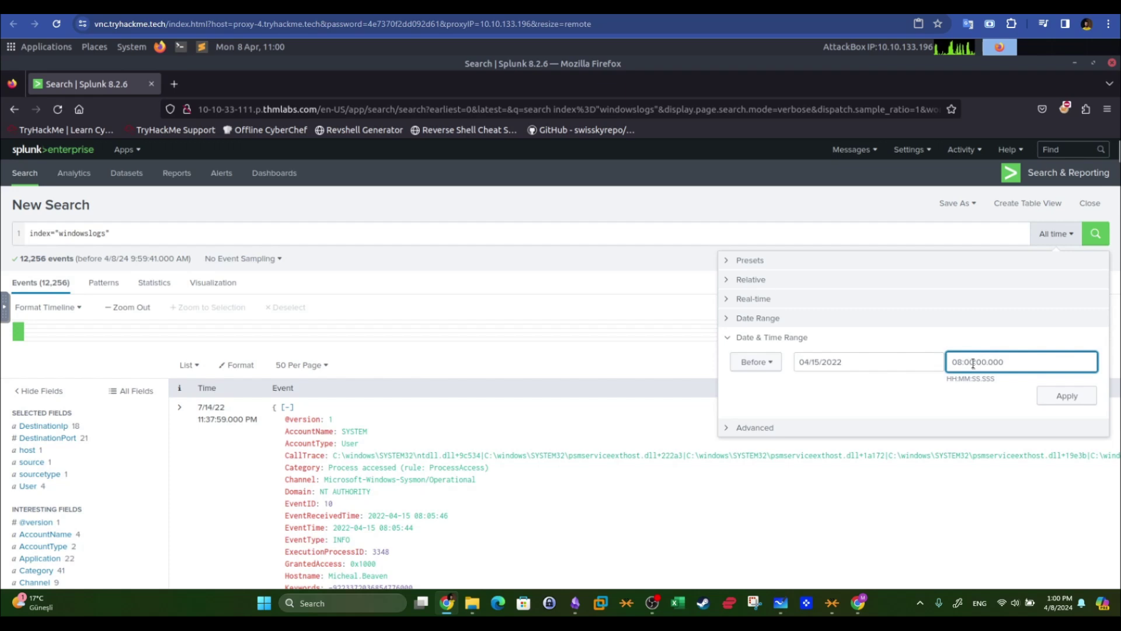
drag(975, 363, 972, 363)
text(5)
Switch the date and time range to Between and set its start time to 08:05:00.000.
click(775, 366)
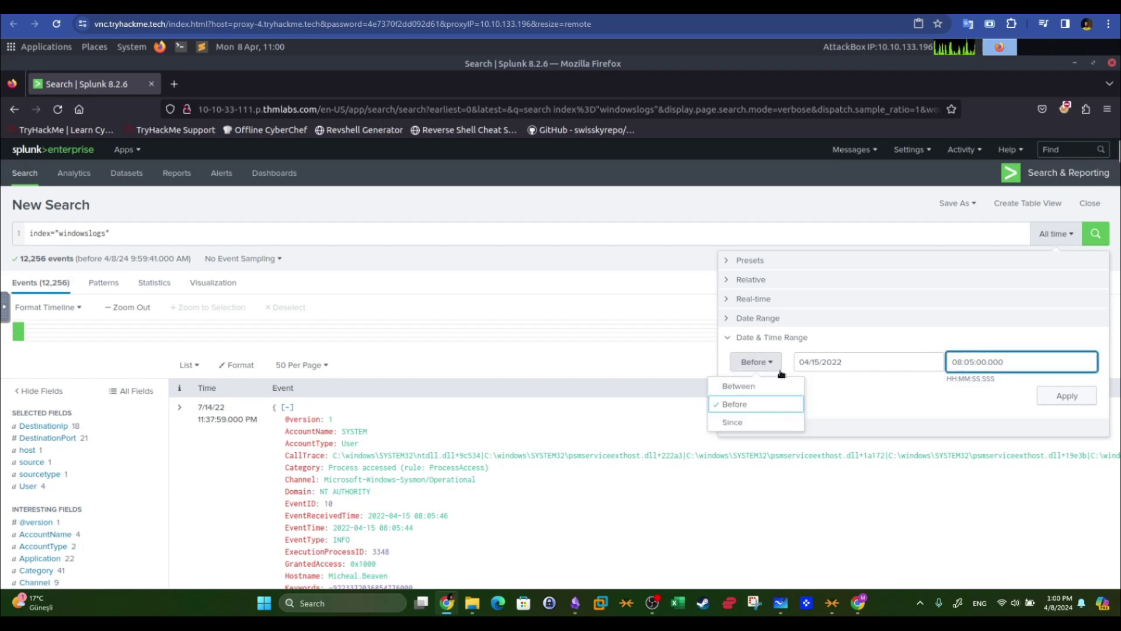
click(739, 386)
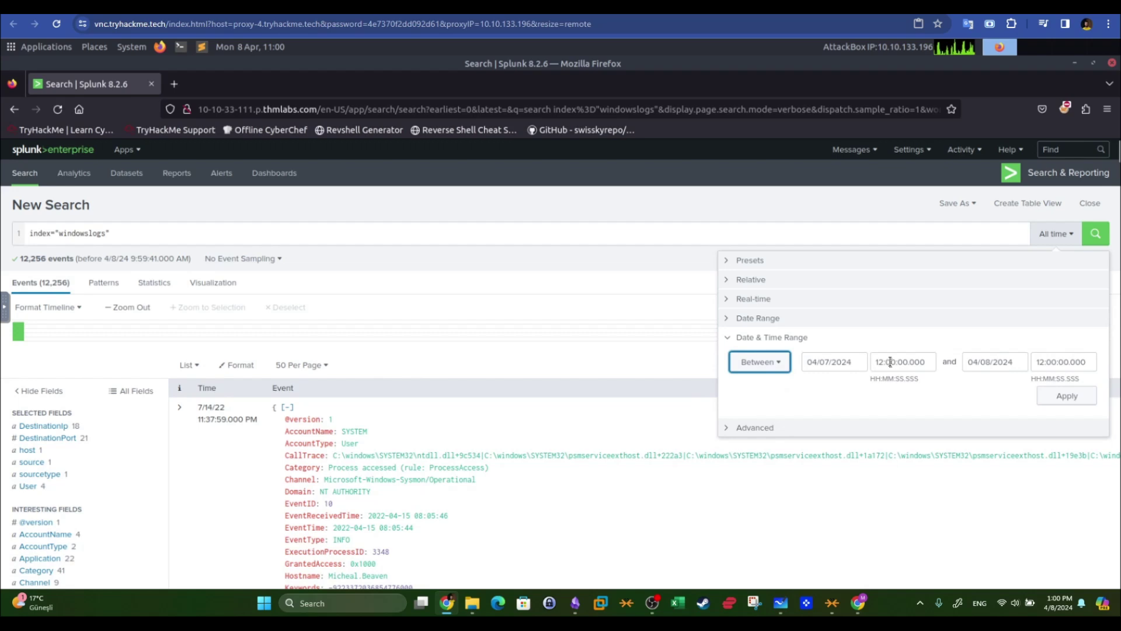
double_click(869, 363)
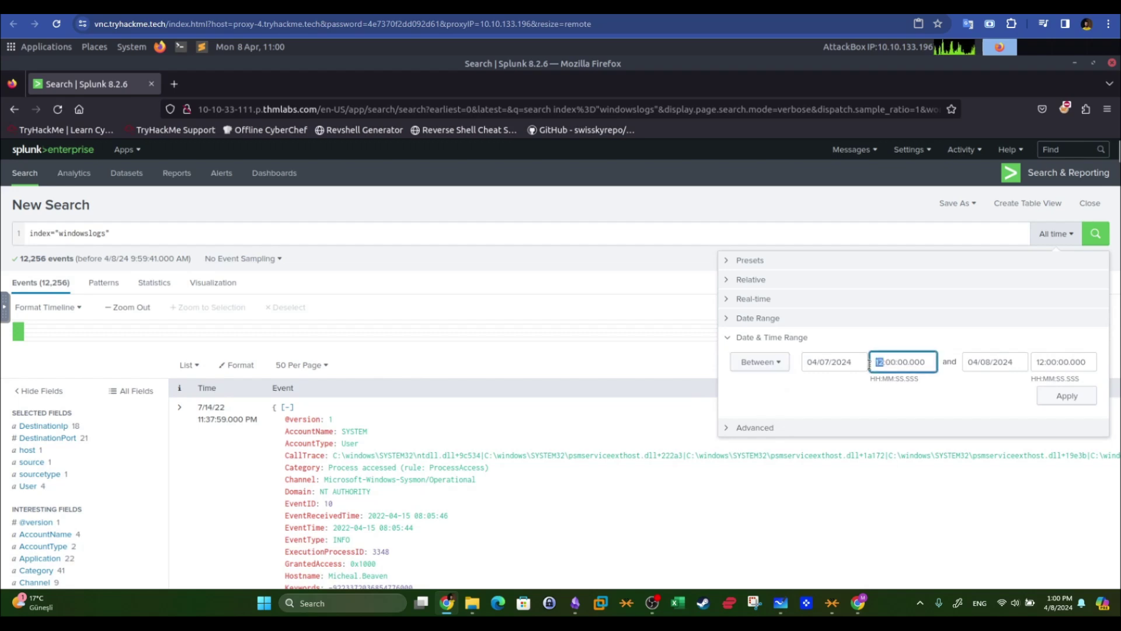
text(08)
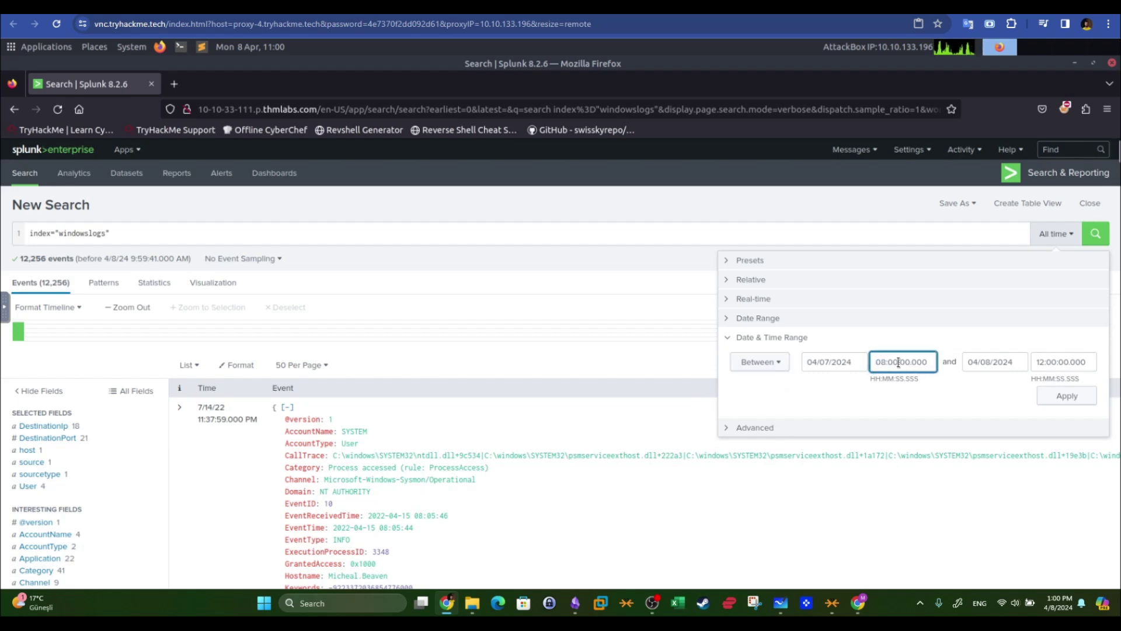
double_click(898, 363)
text(05)
Set the end of the range to 04/15/2022 at 08:06:00.000 and try to apply the filter.
drag(1015, 362, 1005, 362)
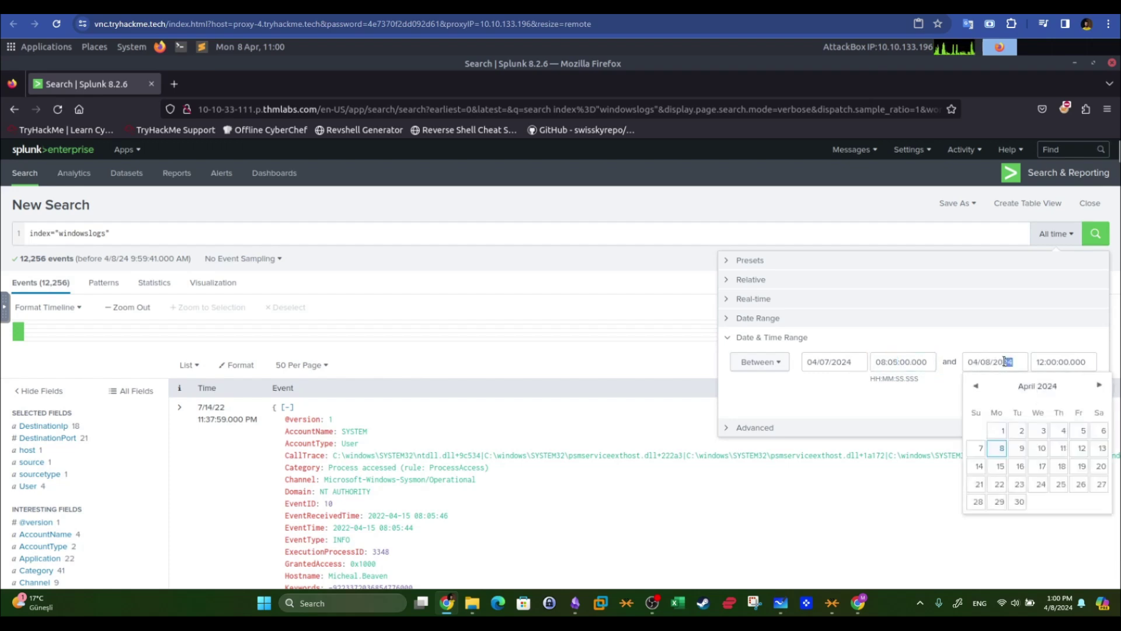
text(22)
double_click(988, 363)
text(15)
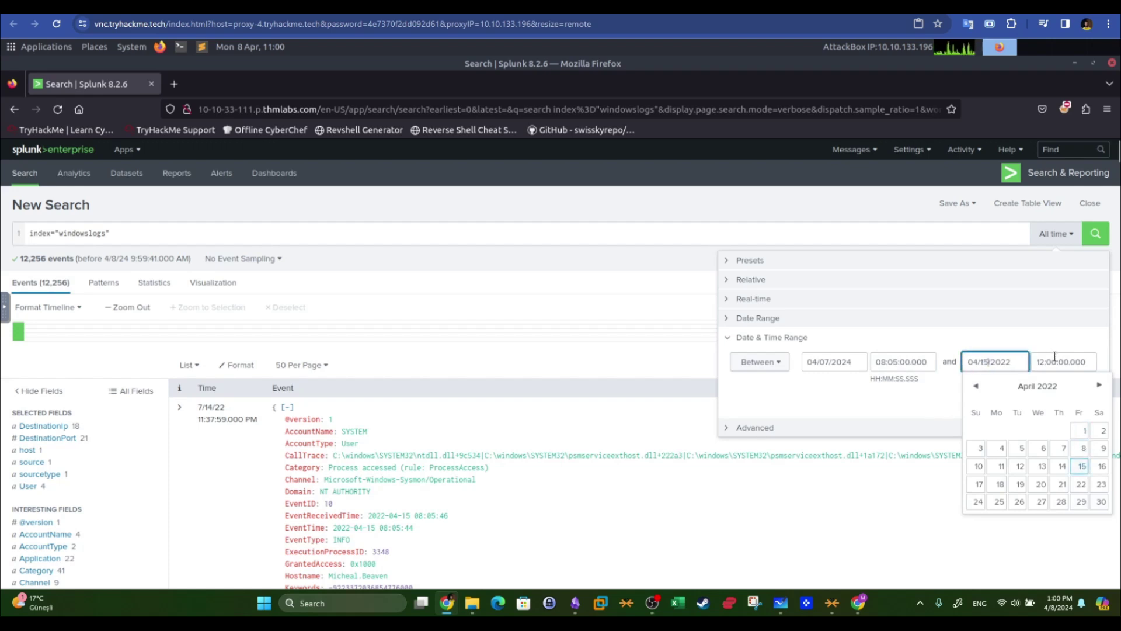
click(292, 7)
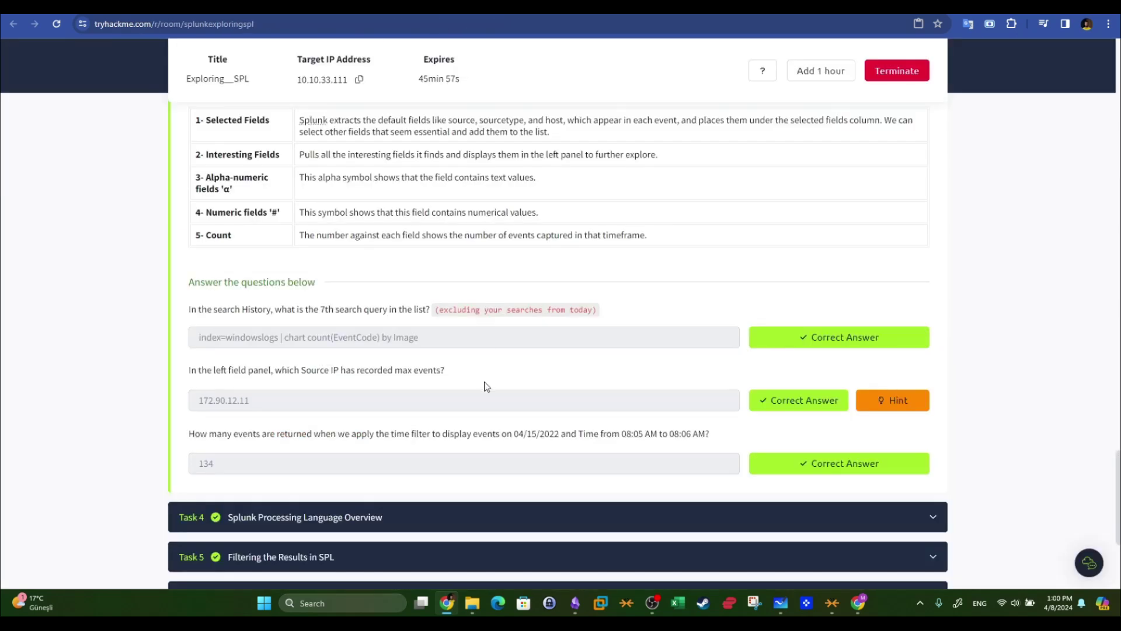
click(433, 7)
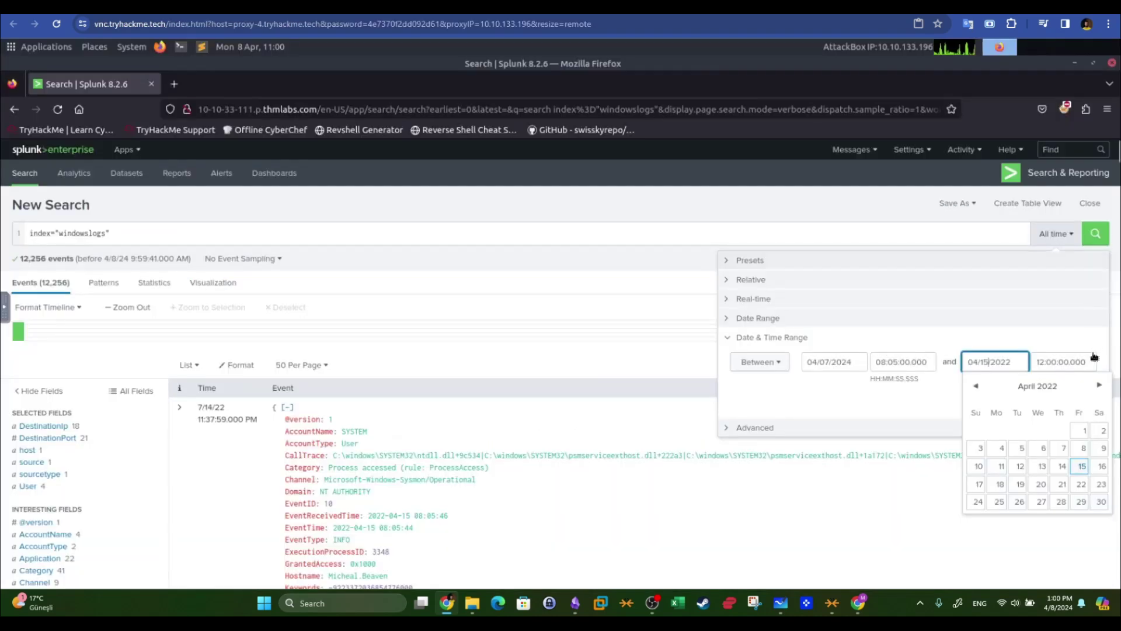
click(1043, 362)
key(BackSpace)
key(BackSpace)
text(08)
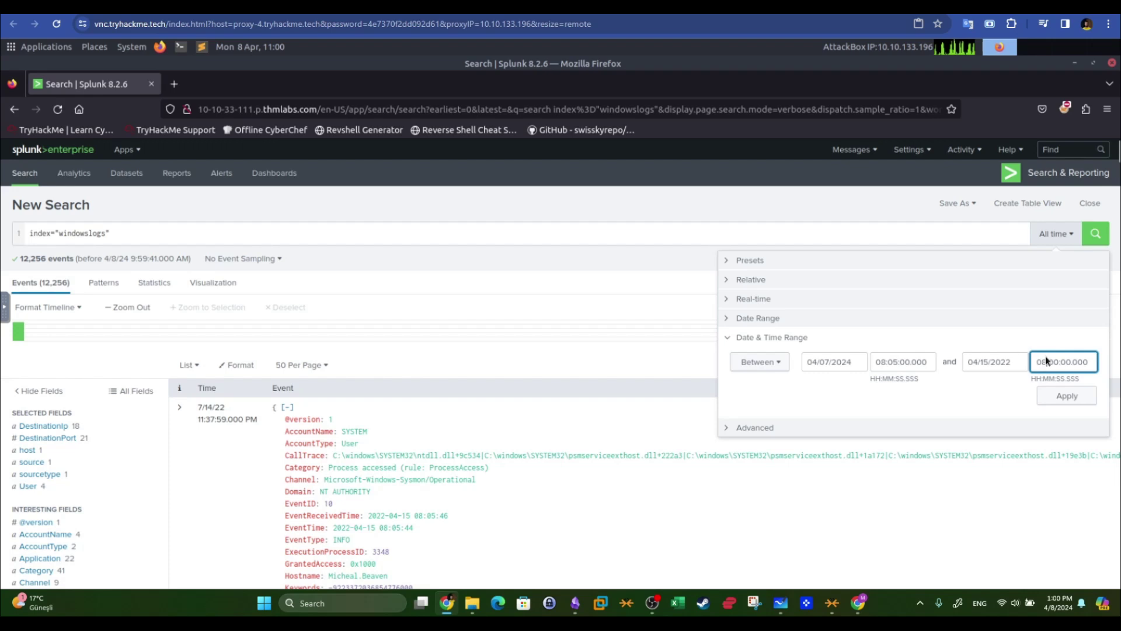
key(BackSpace)
text(6)
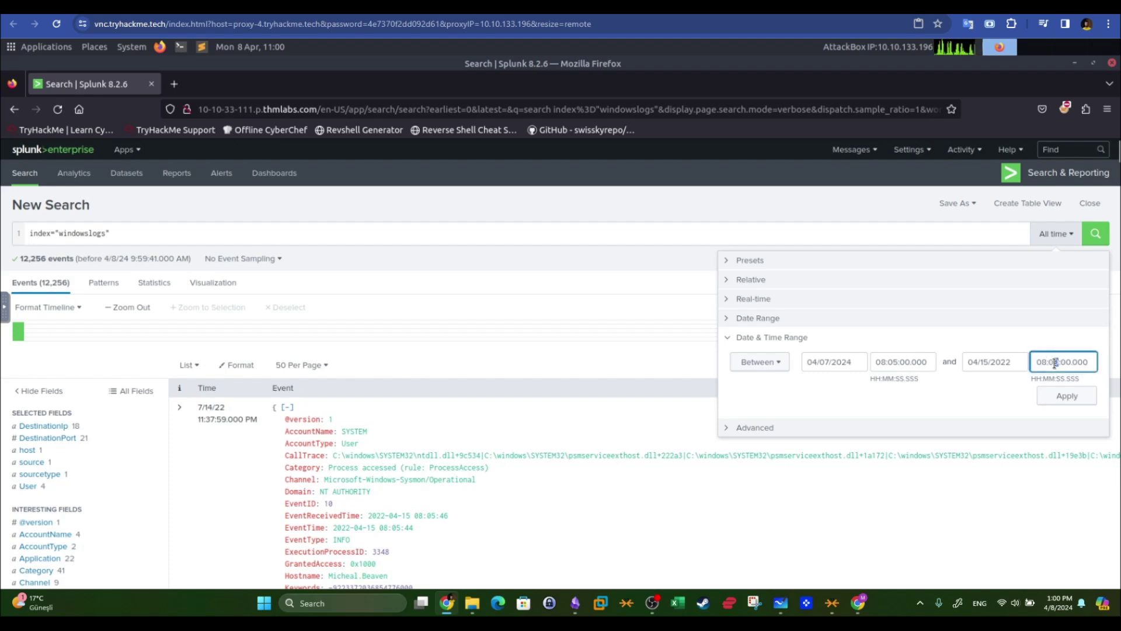
click(1064, 406)
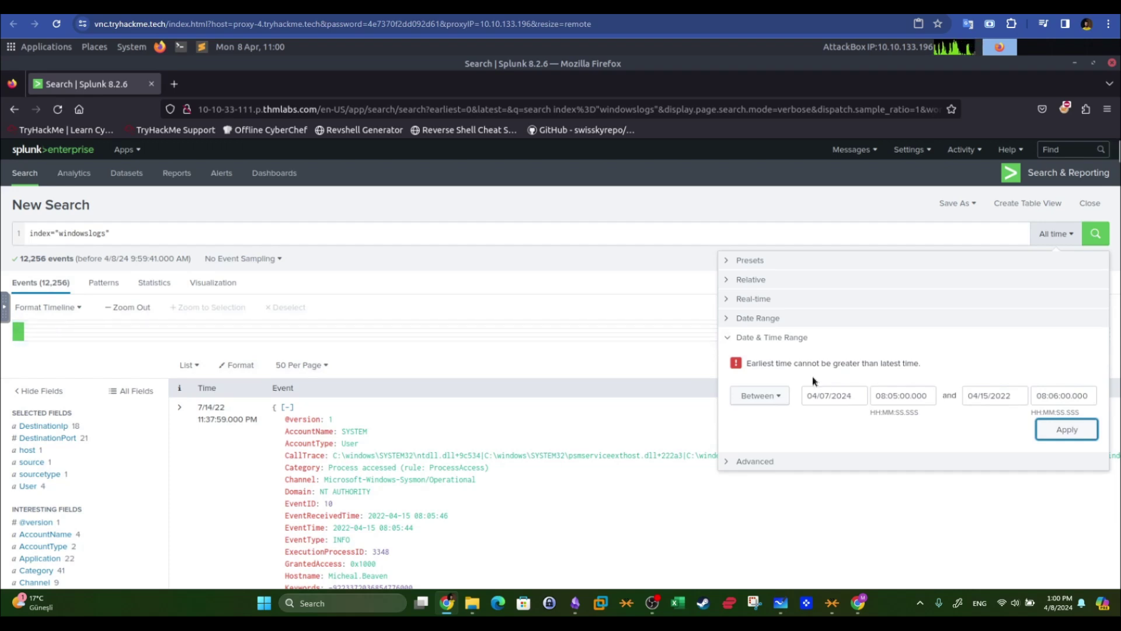
Set the start date of the range to 04/15/2022 and apply the time filter to the search.
click(831, 399)
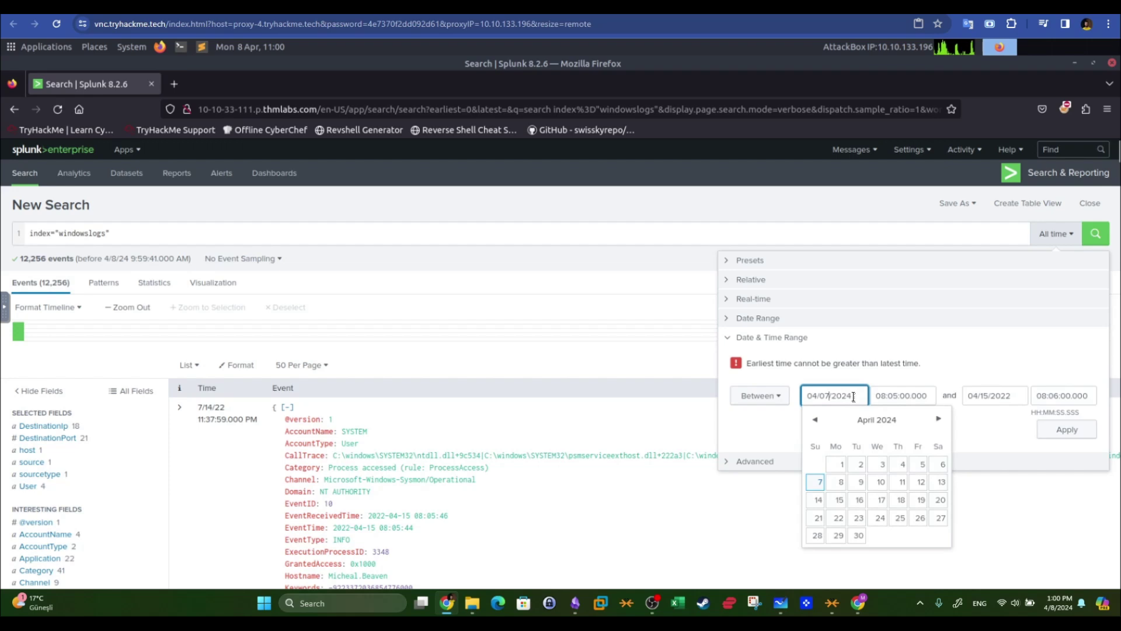
drag(853, 396, 822, 396)
text(22)
text(15)
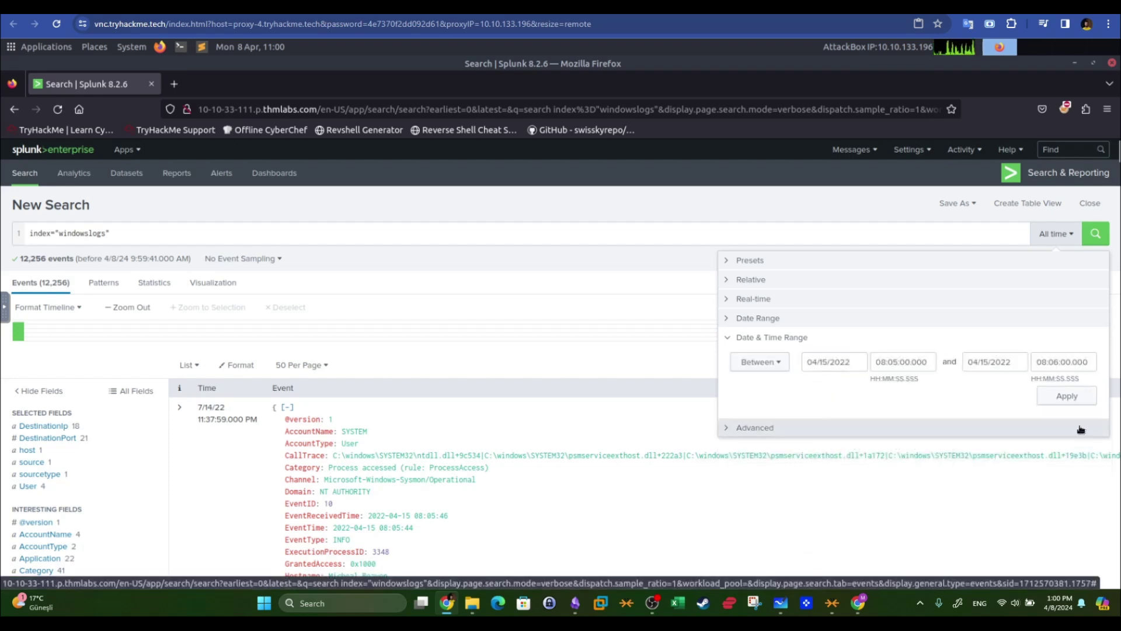
click(1081, 430)
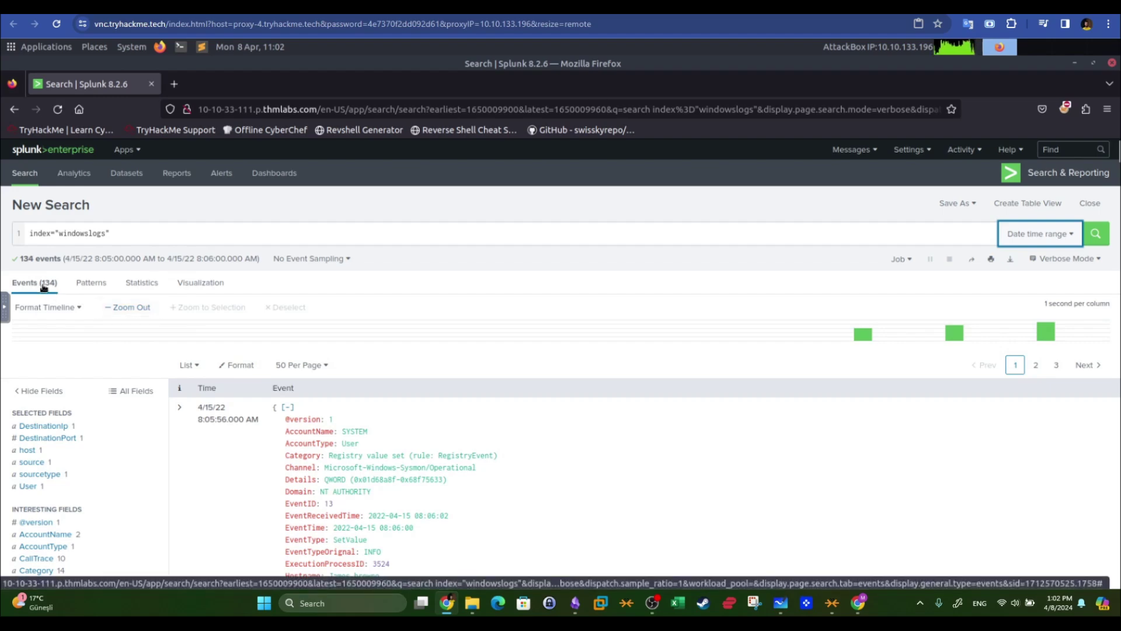
Highlight the time-filter answer in the TryHackMe room, and open the Task 4 questions to read the one about Event ID 1.
click(361, 7)
drag(230, 462, 168, 464)
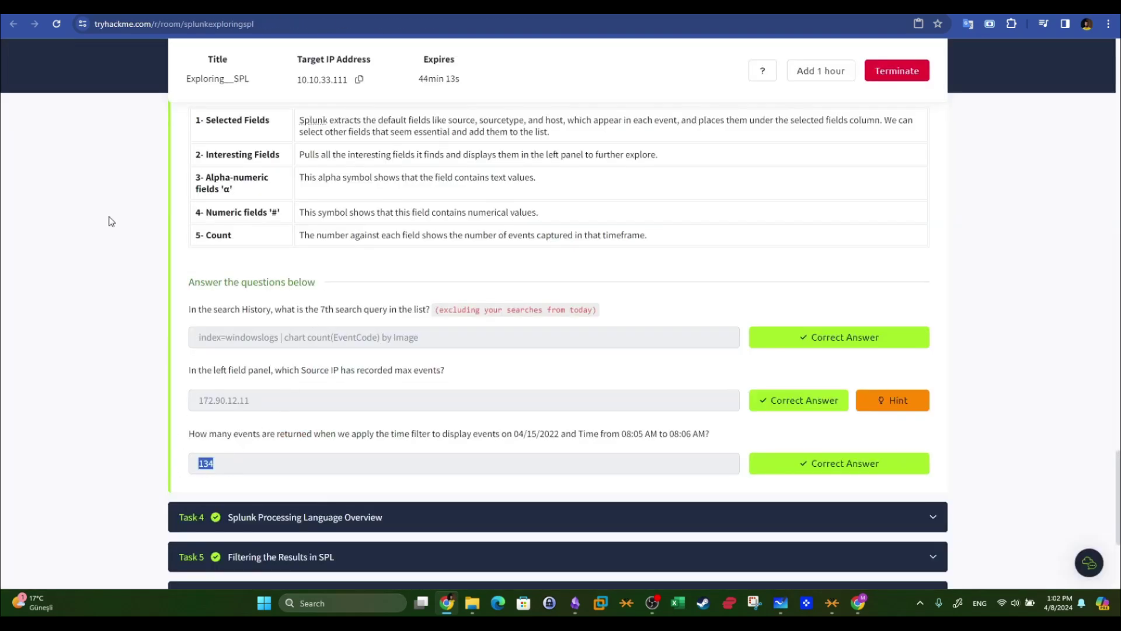
scroll(257, 283, down, 3)
click(299, 330)
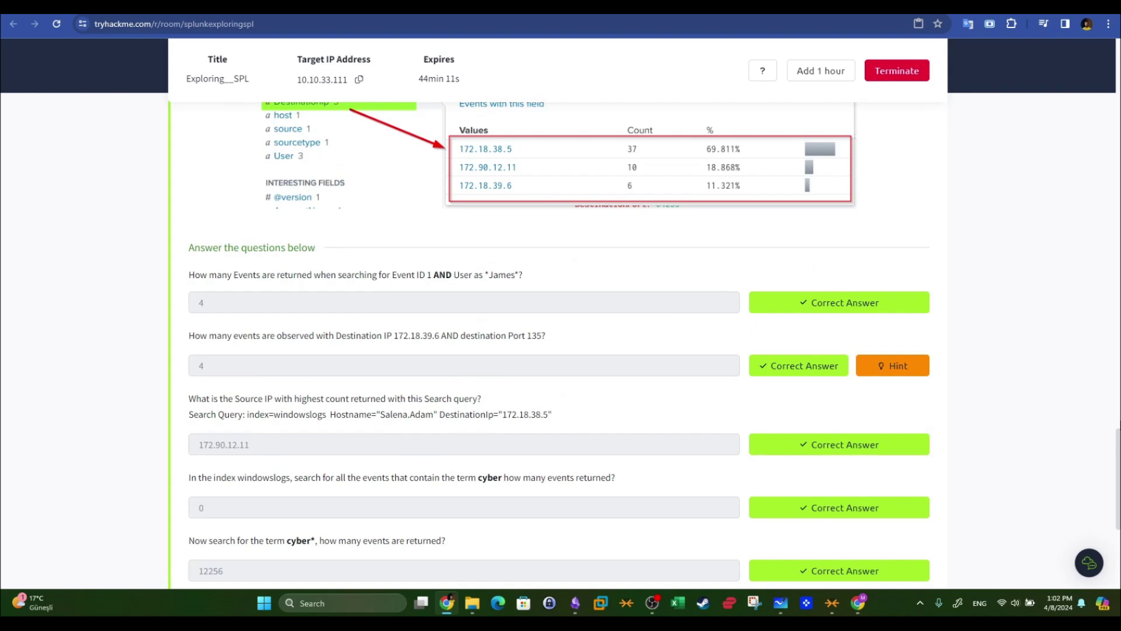
drag(1120, 485, 1120, 486)
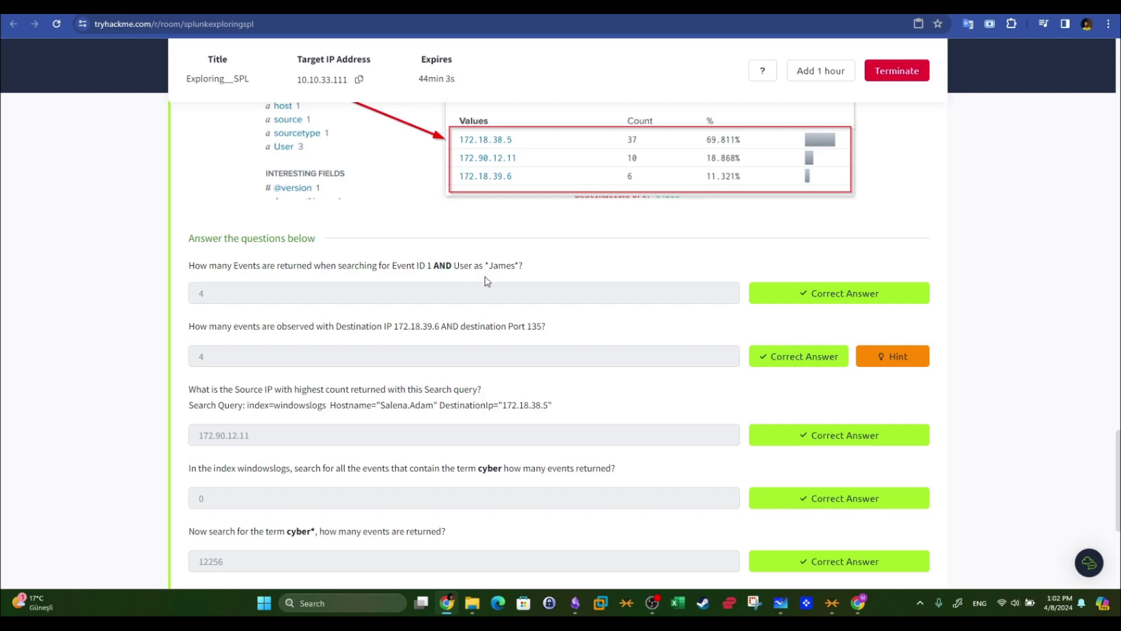
Switch back to the Splunk search and set the time range of the windowslogs search to All time.
click(468, 8)
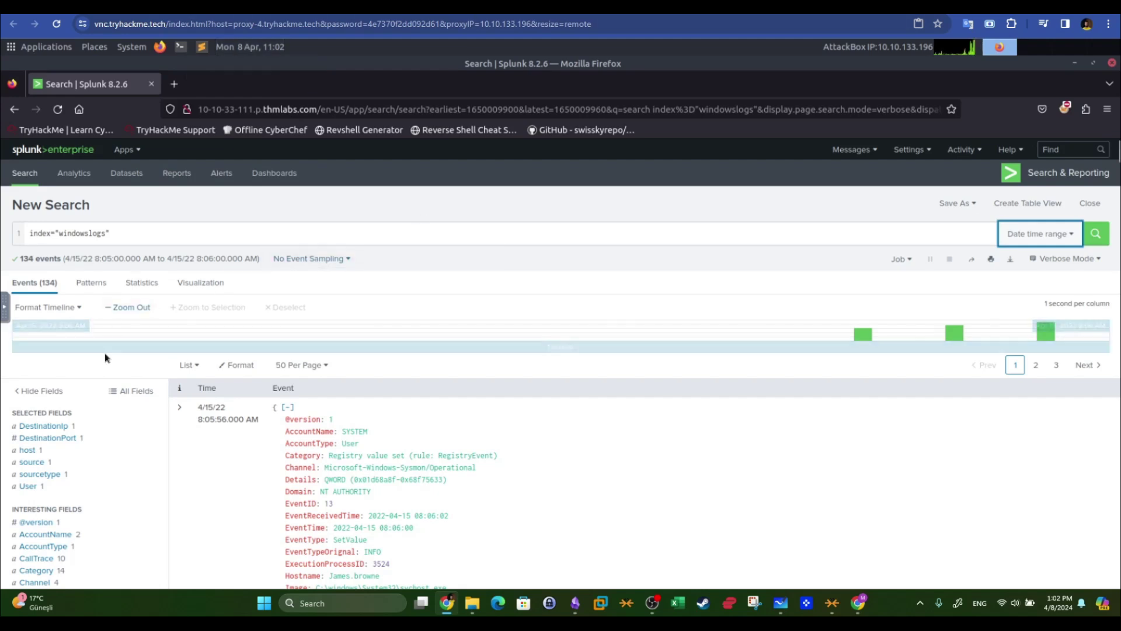
scroll(131, 334, down, 4)
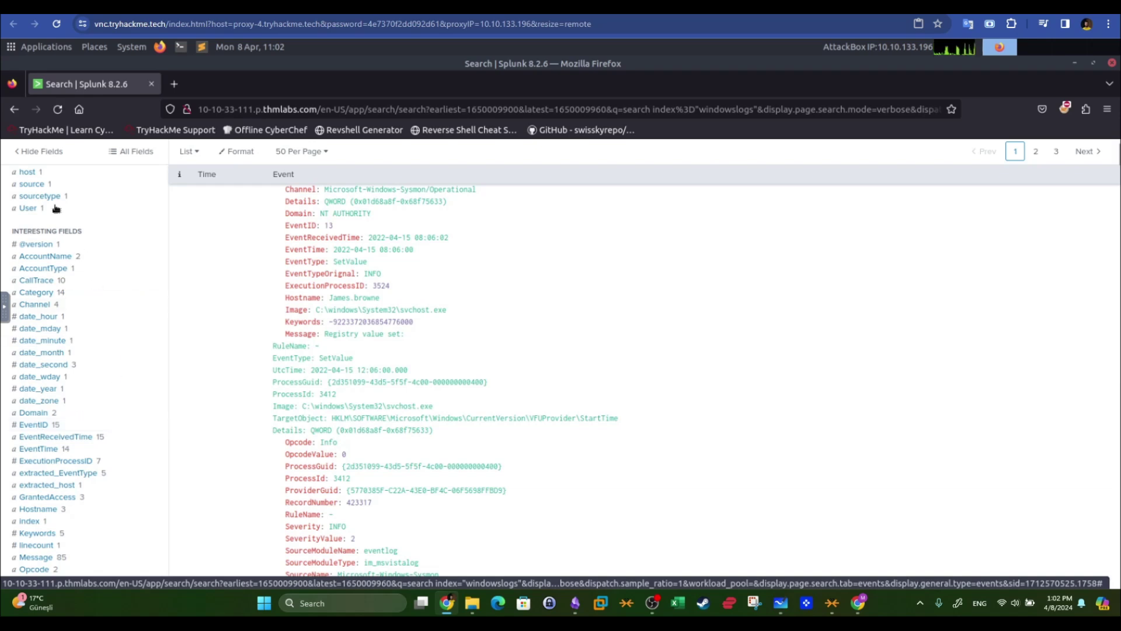
scroll(140, 255, up, 5)
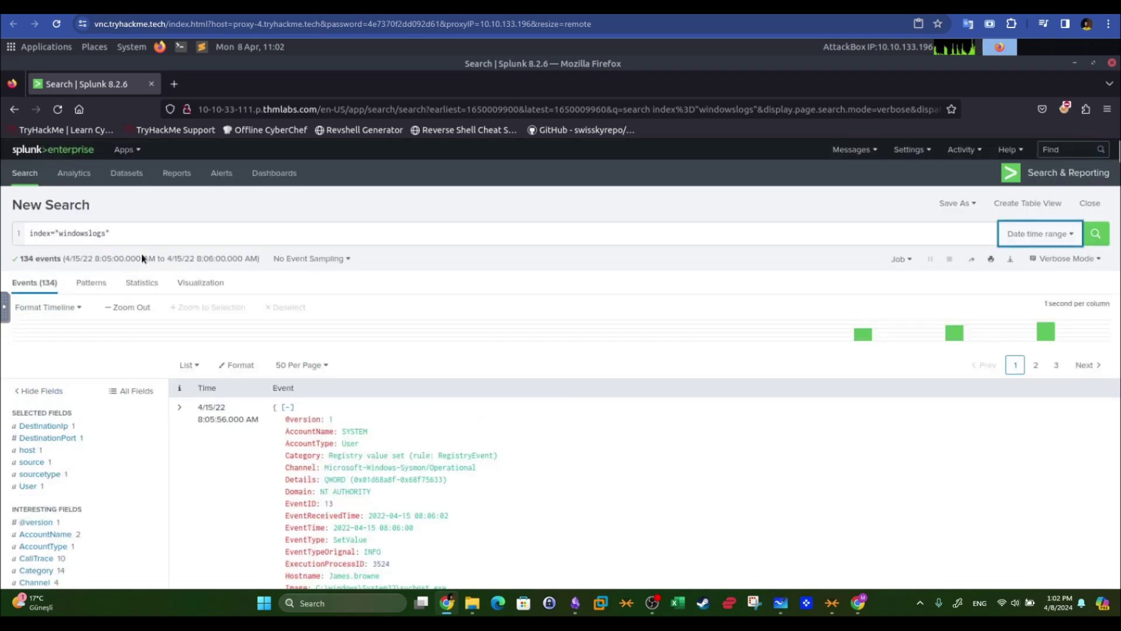
click(1031, 230)
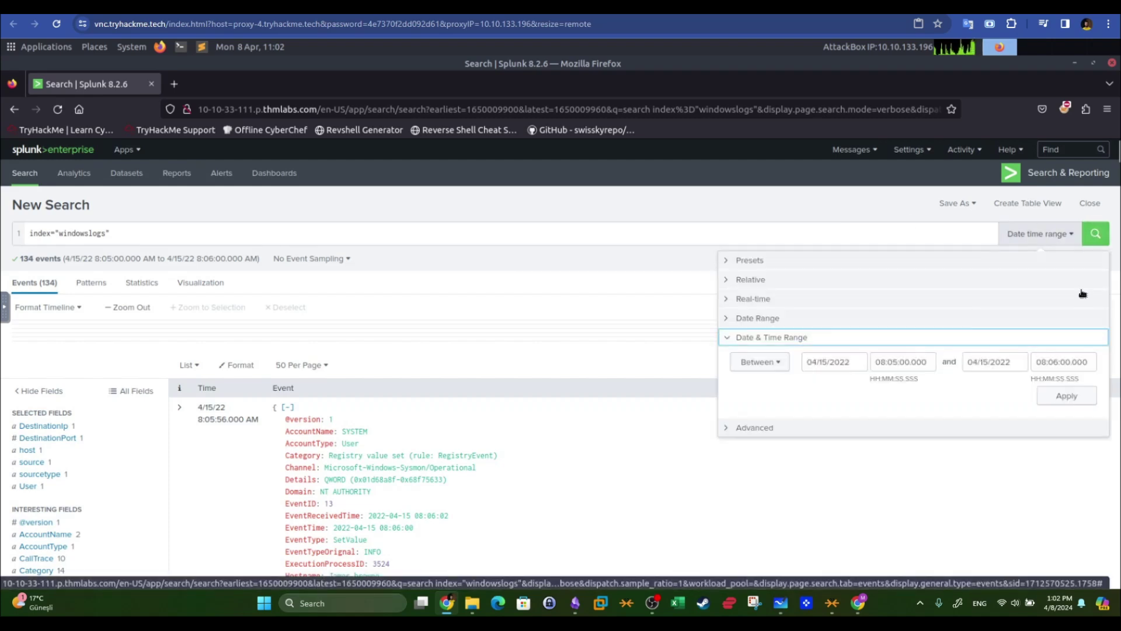
click(746, 261)
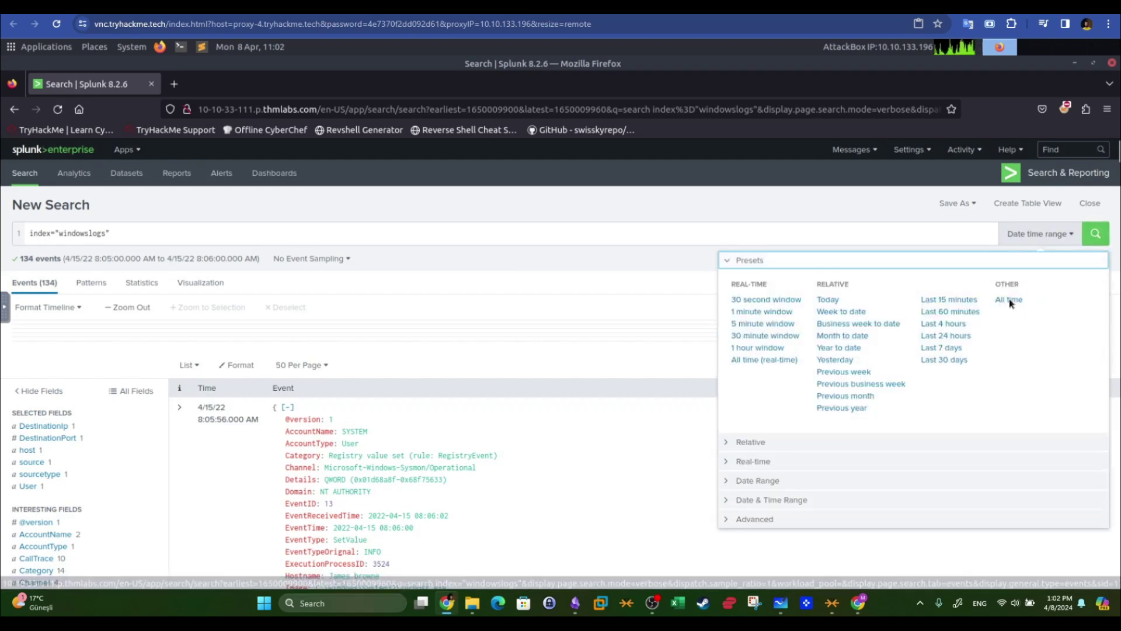
click(1009, 299)
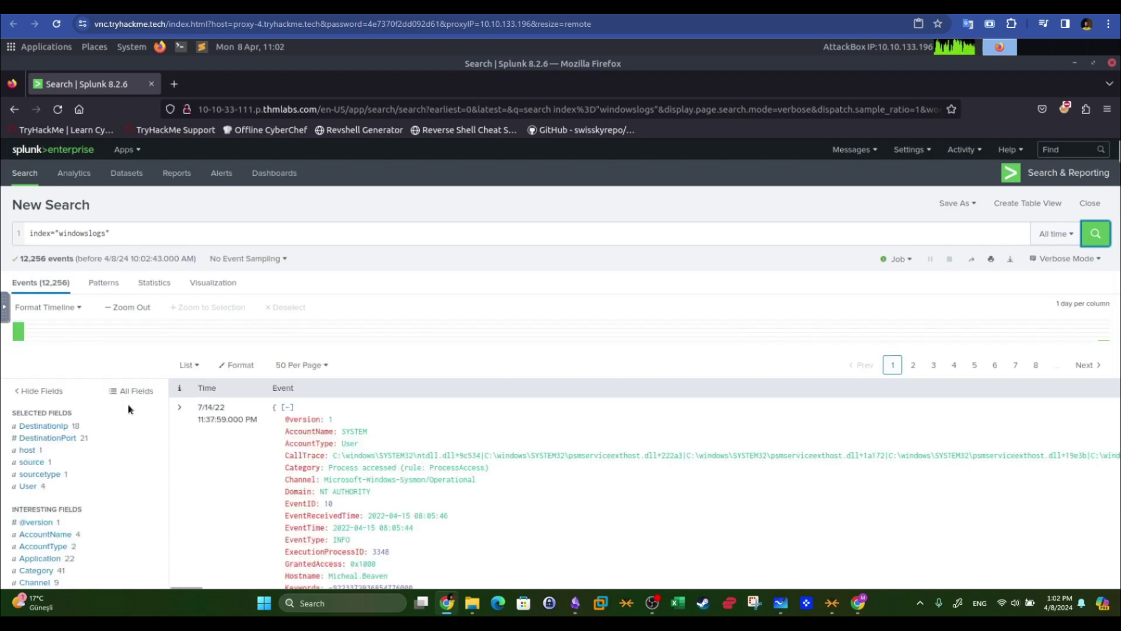
Examine the top values of the EventID field, compare them with the TryHackMe question, and close the field summary.
scroll(128, 405, down, 2)
scroll(129, 409, down, 1)
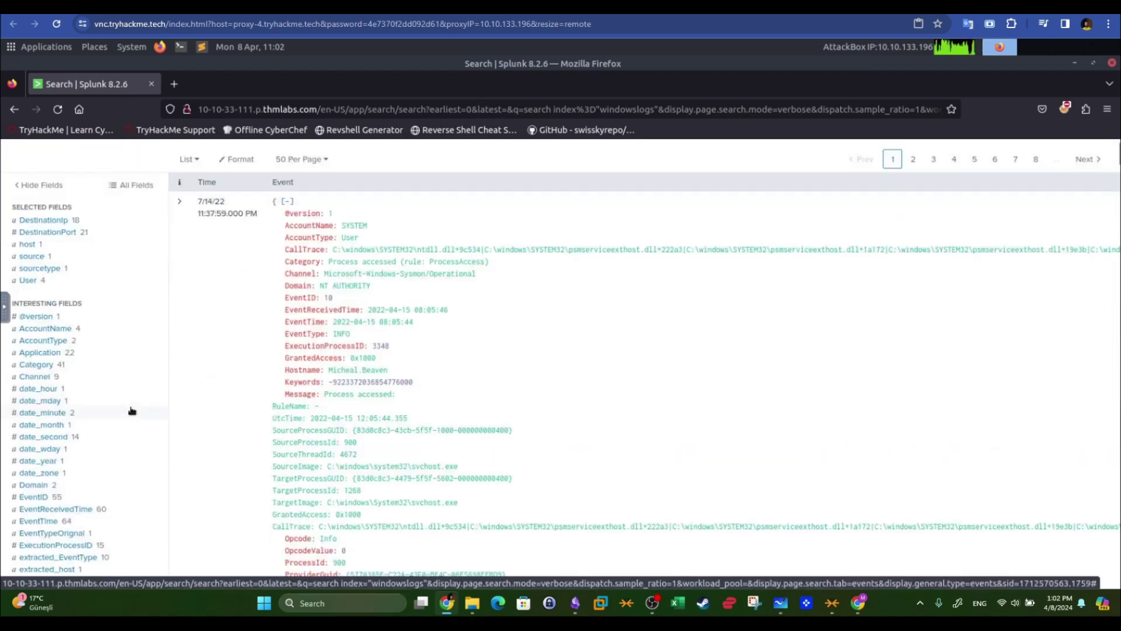
click(35, 498)
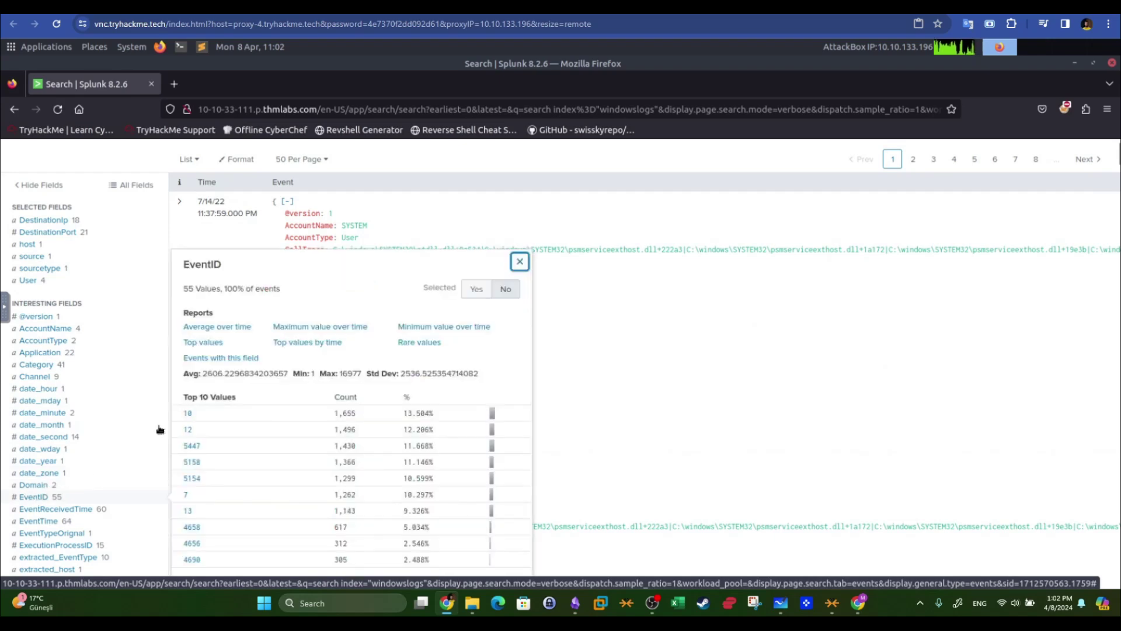
key(ctrl+Tab)
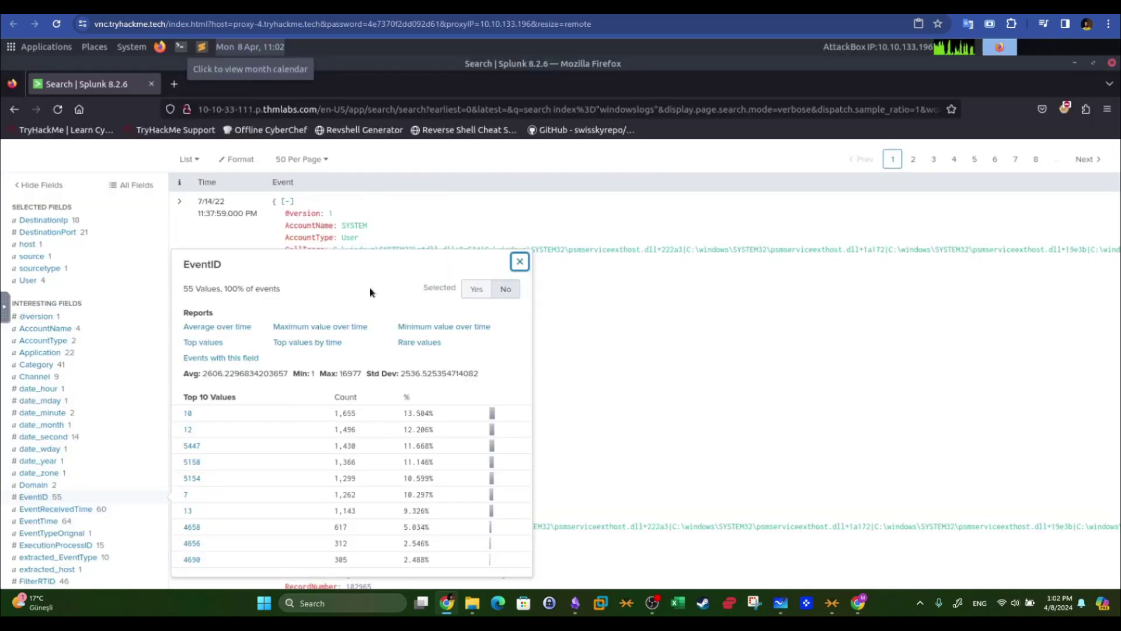
key(ctrl+Tab)
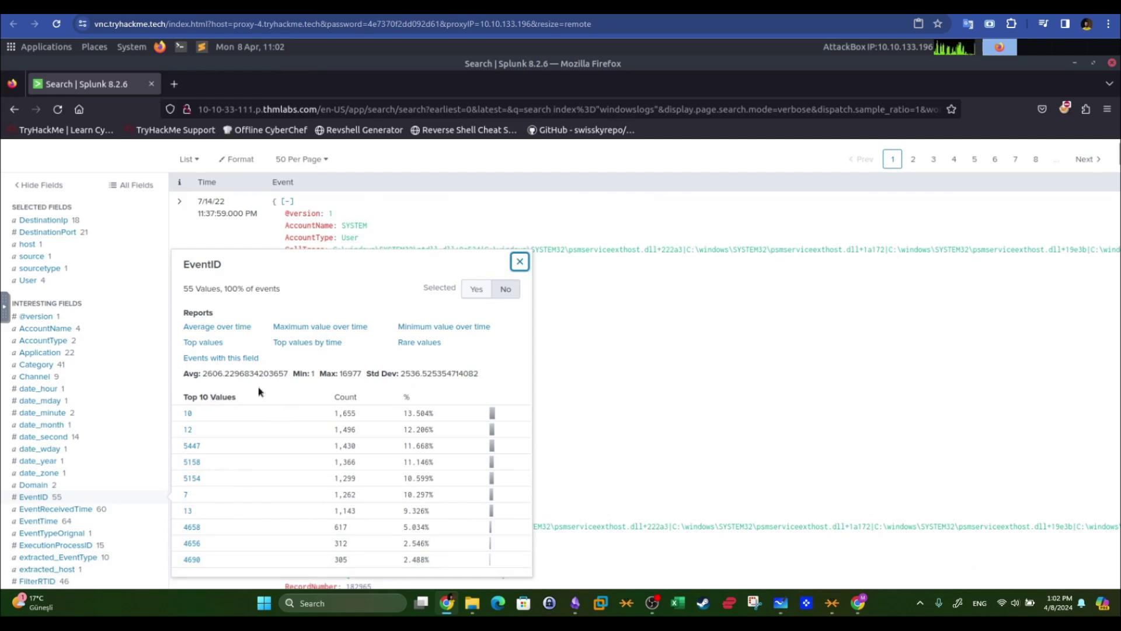
click(520, 261)
Extend the index="windowslogs" query with the condition EventID="1" followed by an uppercase AND operator.
scroll(314, 278, up, 3)
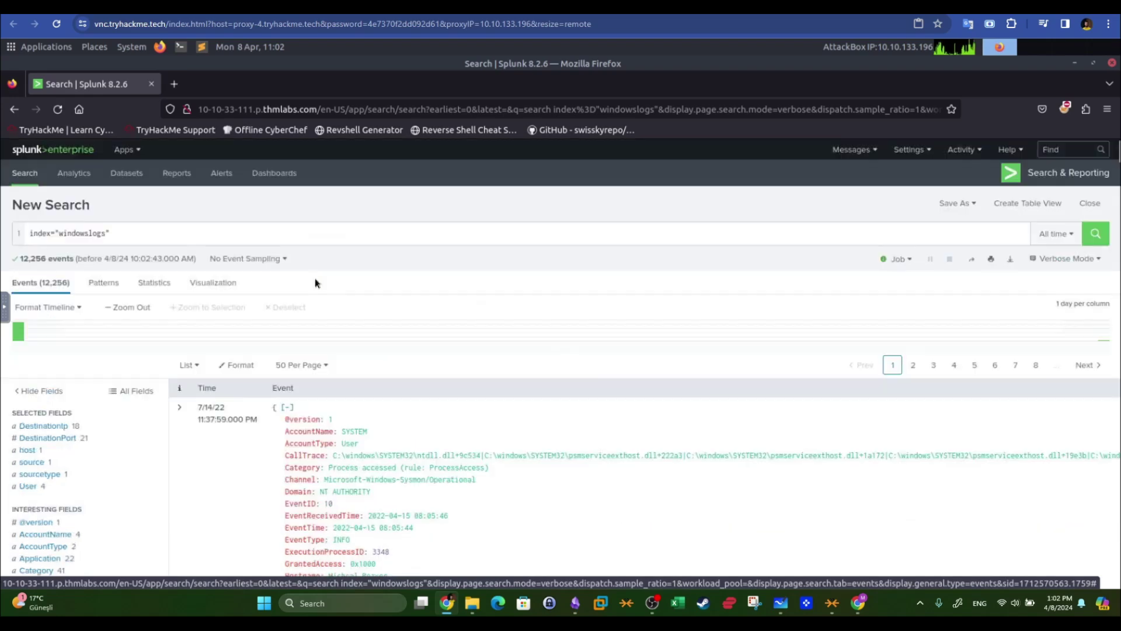
click(180, 233)
text(EventID)
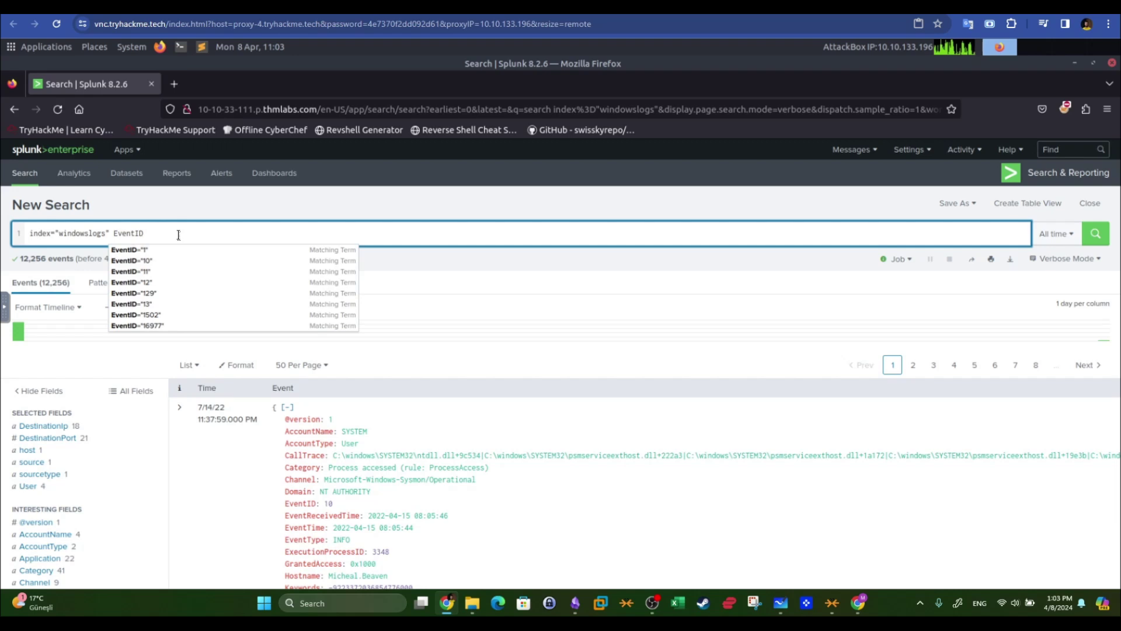
click(189, 252)
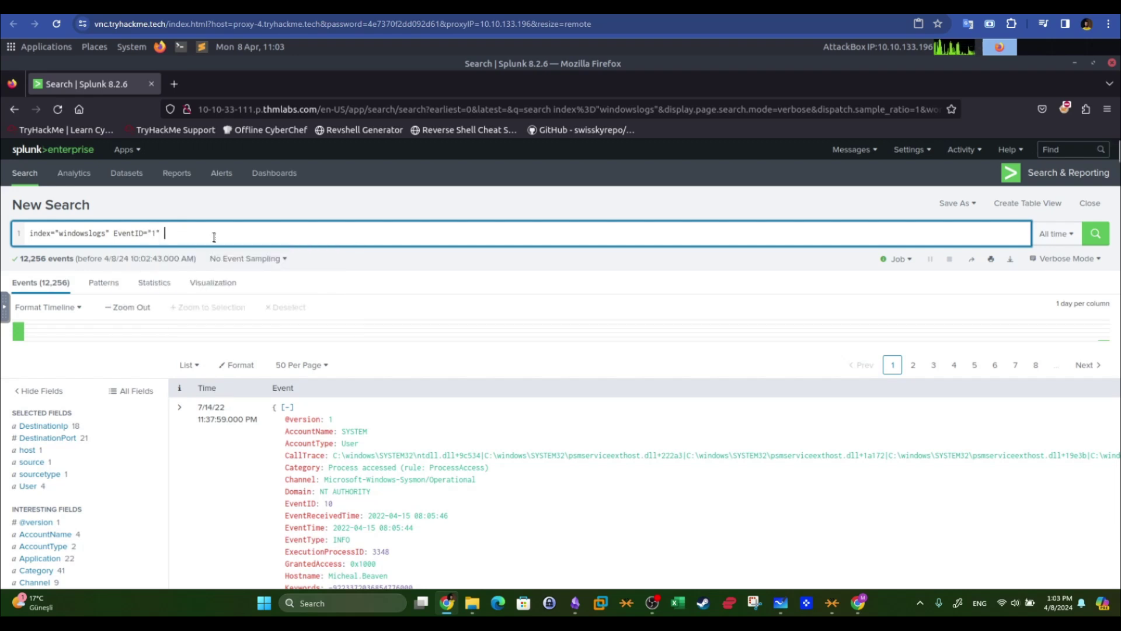
text(and)
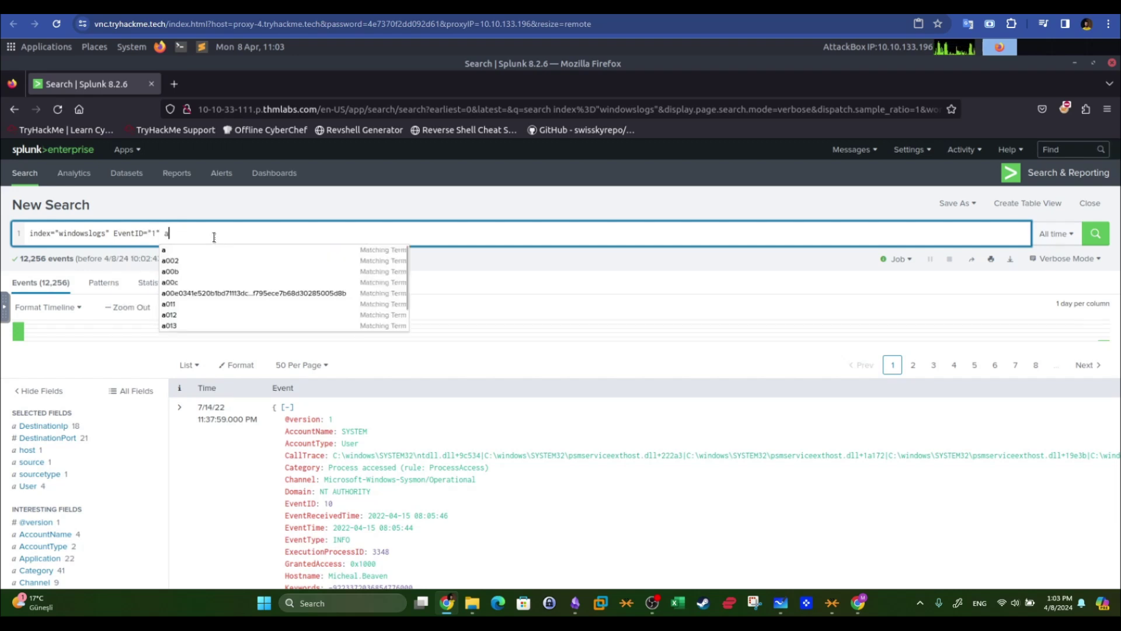
key(BackSpace)
key(BackSpace)
key(BackSpace)
text(AND)
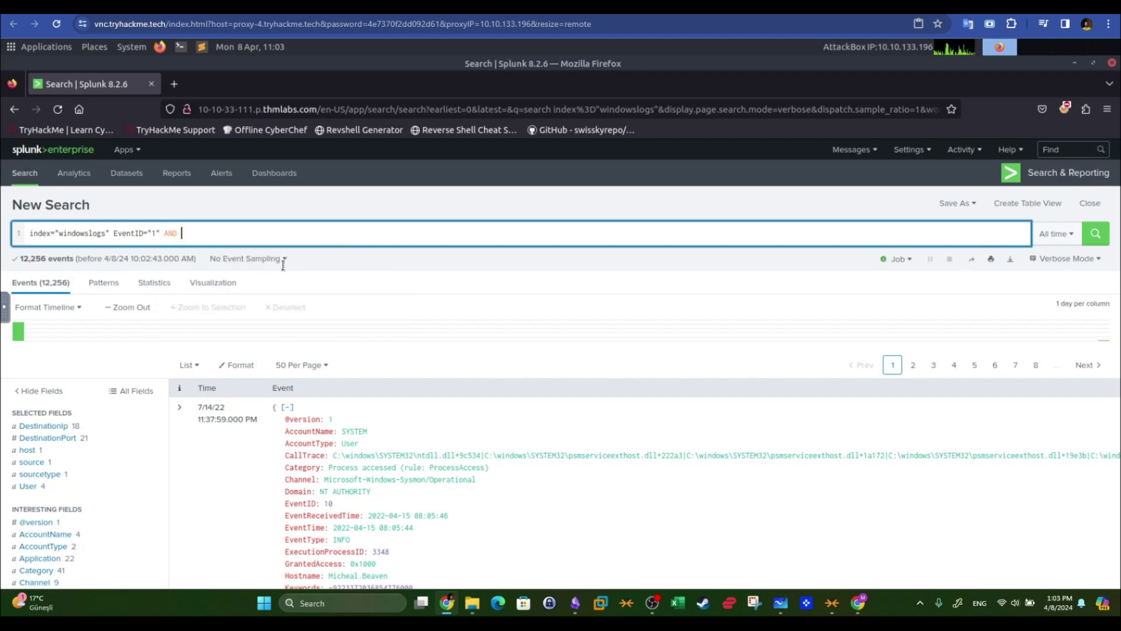
Search the windowslogs index for EventID="1" AND the Cybertees User value with the fewest events.
click(29, 489)
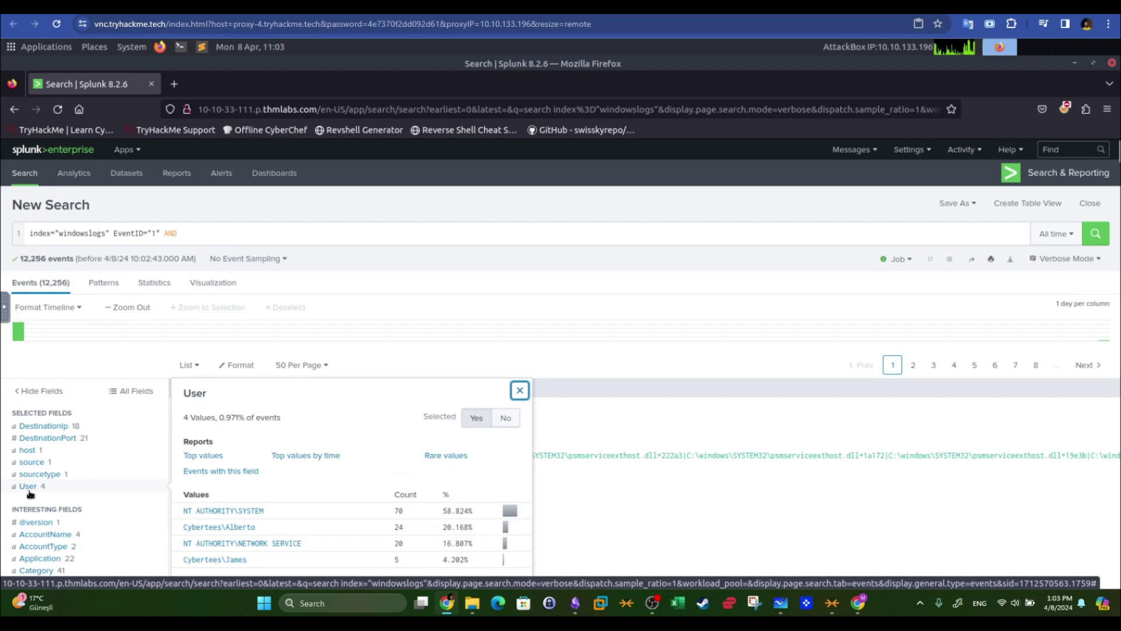
click(214, 559)
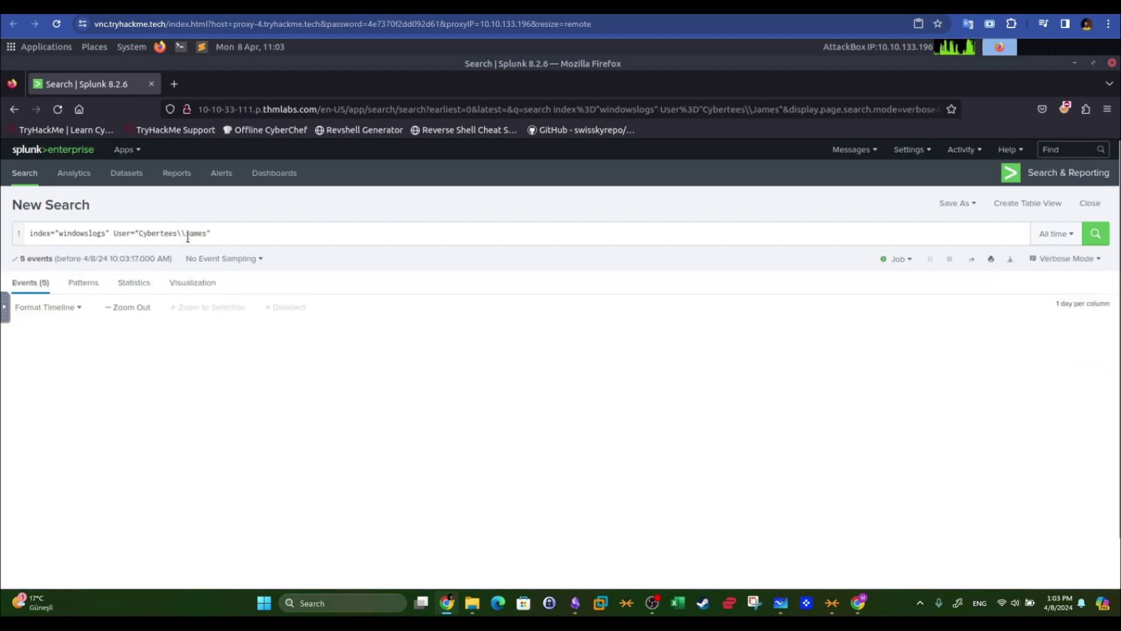
click(116, 236)
text(EventID)
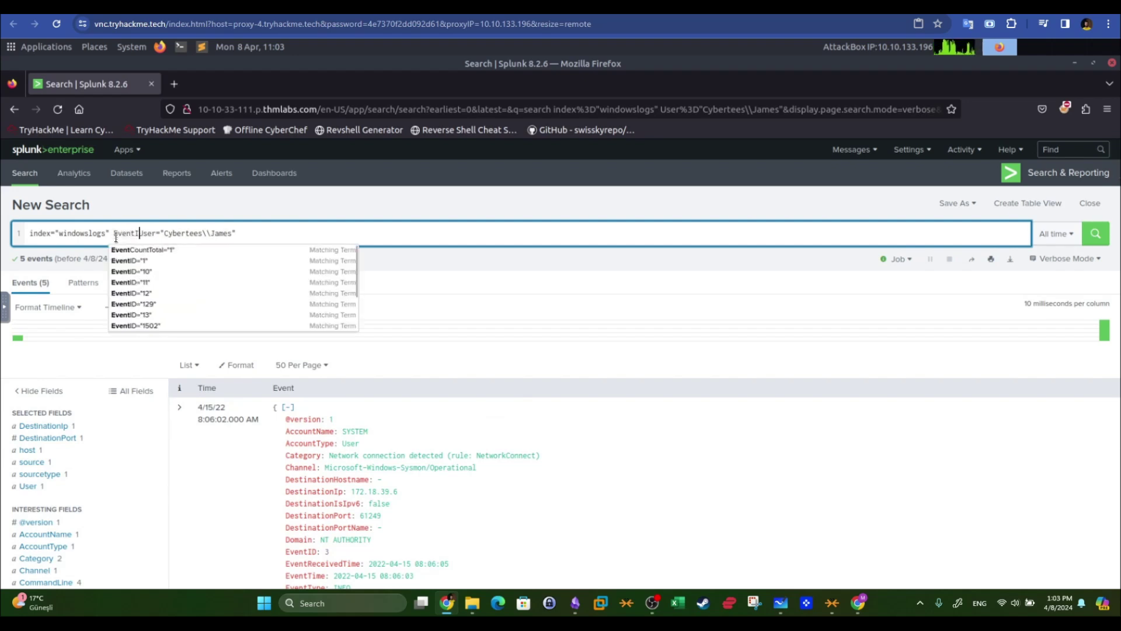
text( =)
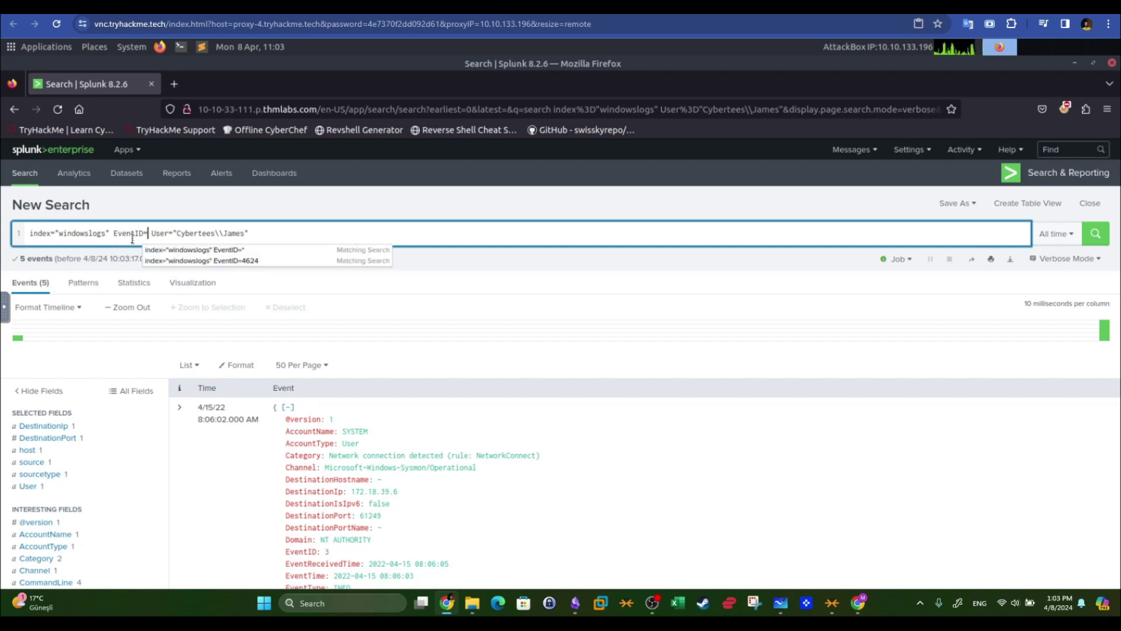
text("1" an)
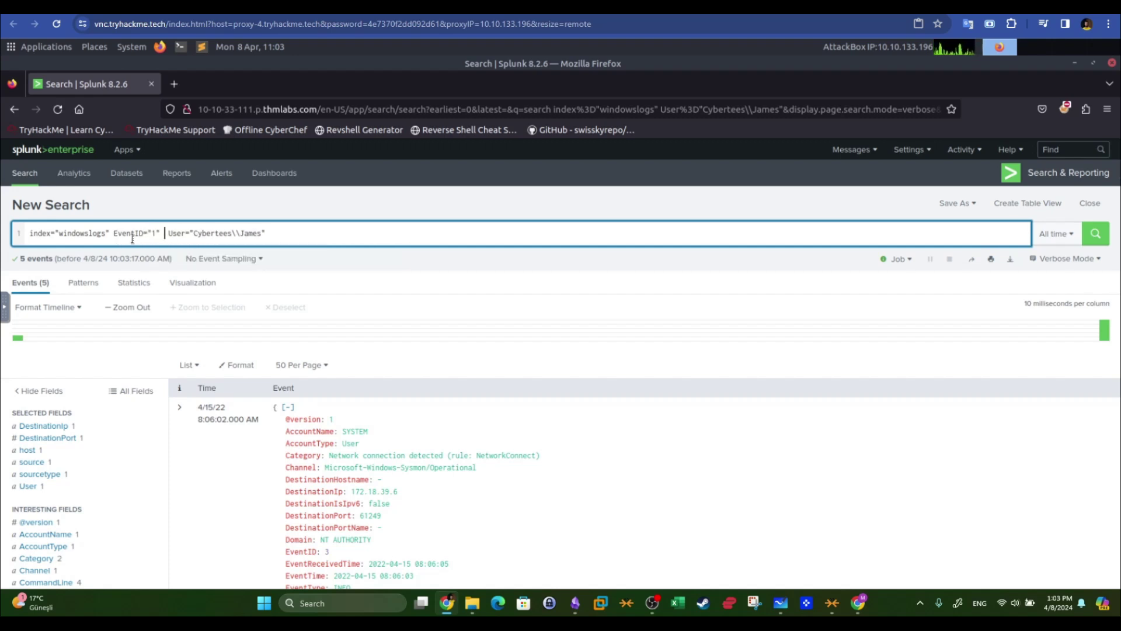
key(BackSpace)
key(BackSpace)
text(AND)
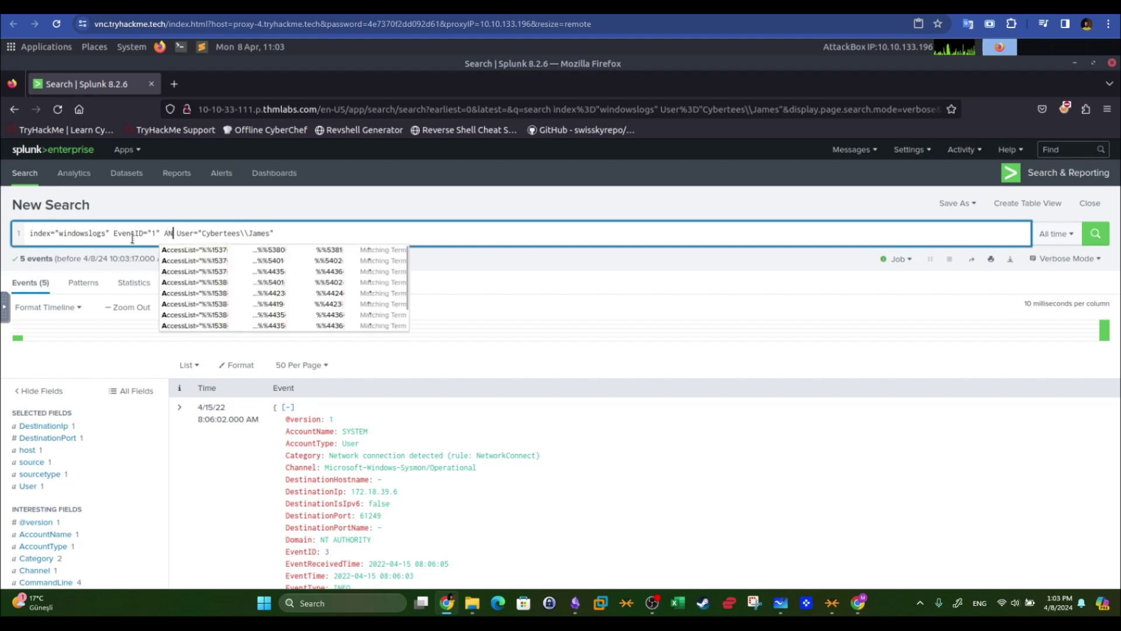
key(Return)
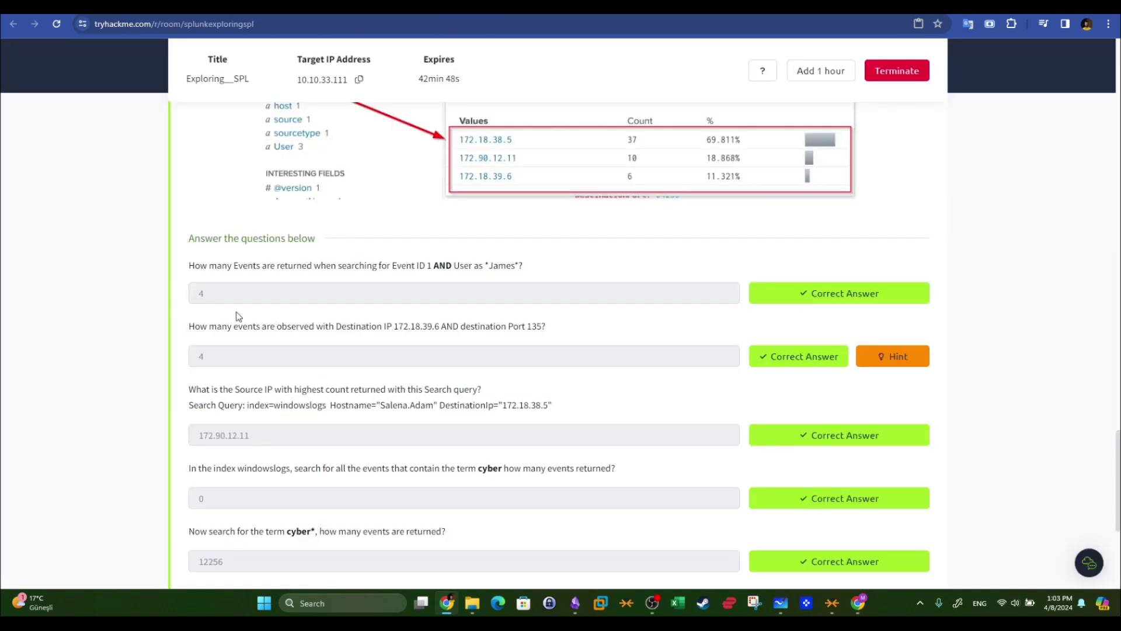
Review the Event ID 1 and destination IP questions in the TryHackMe room, and return to Splunk.
drag(224, 299, 435, 331)
click(440, 331)
click(193, 7)
Replace the whole search query with index="windowslogs".
drag(159, 235, 119, 233)
click(115, 232)
key(shift+Home)
key(BackSpace)
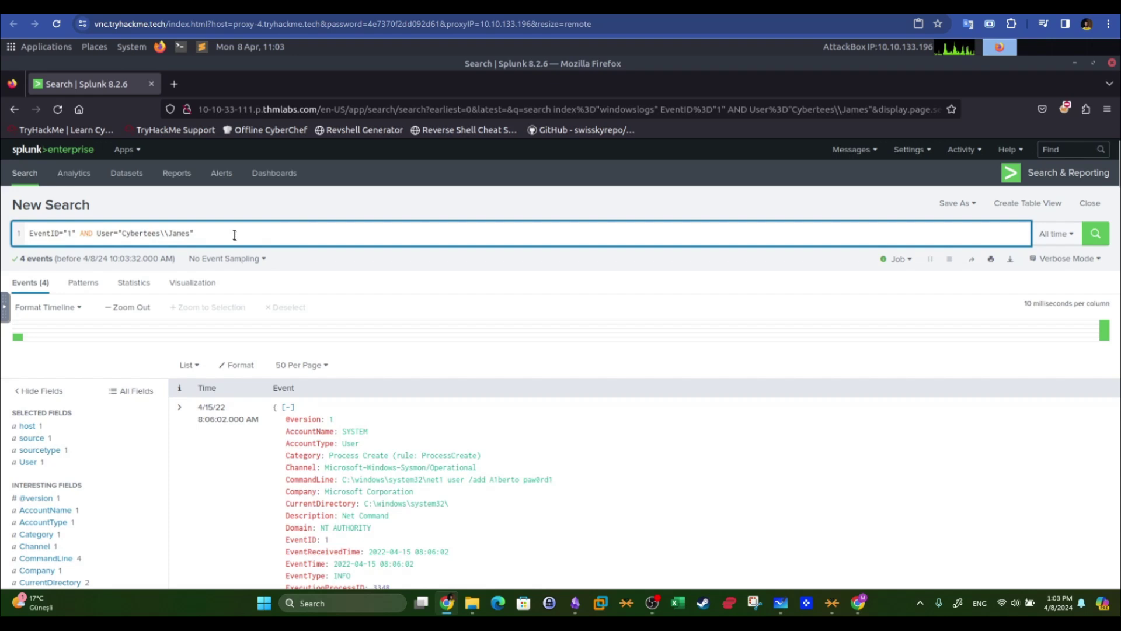
drag(236, 235, 30, 234)
key(BackSpace)
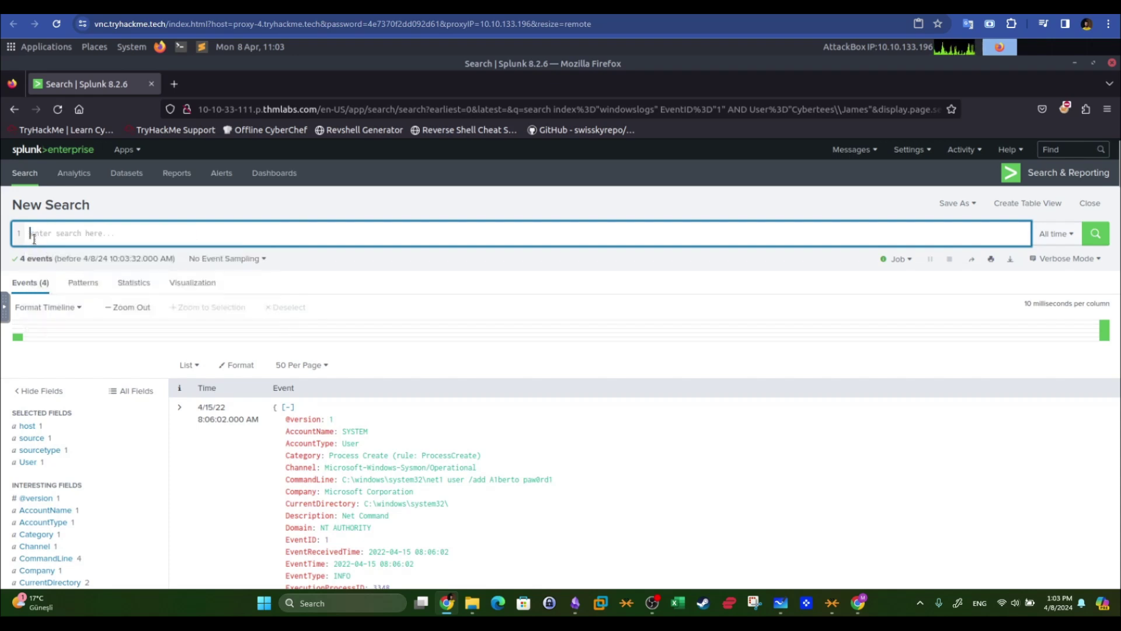
text(index)
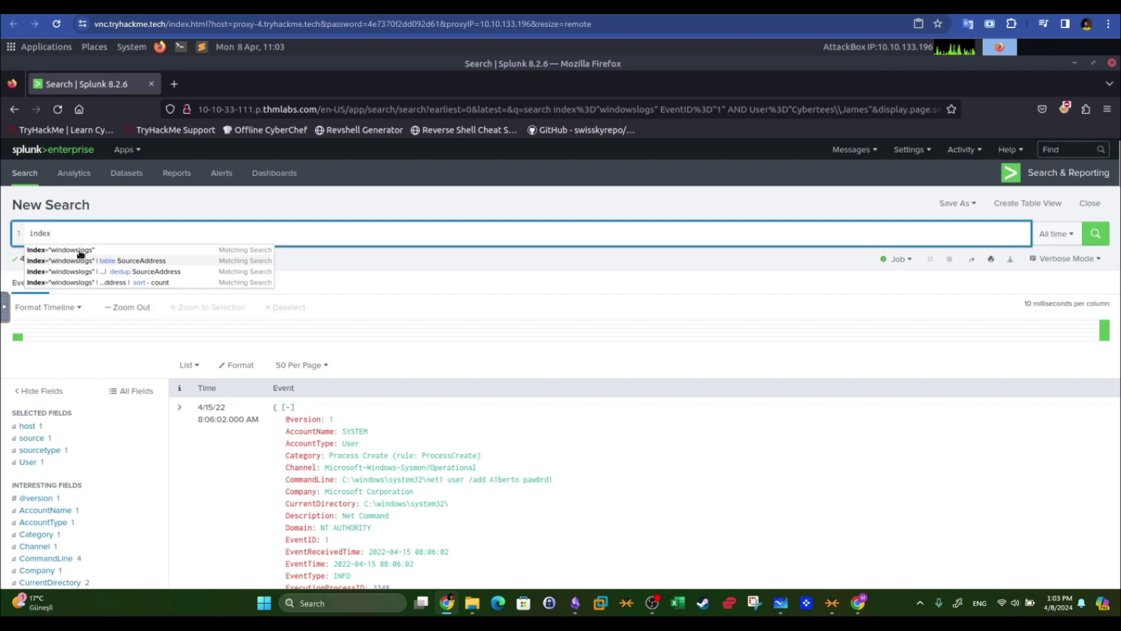
click(80, 251)
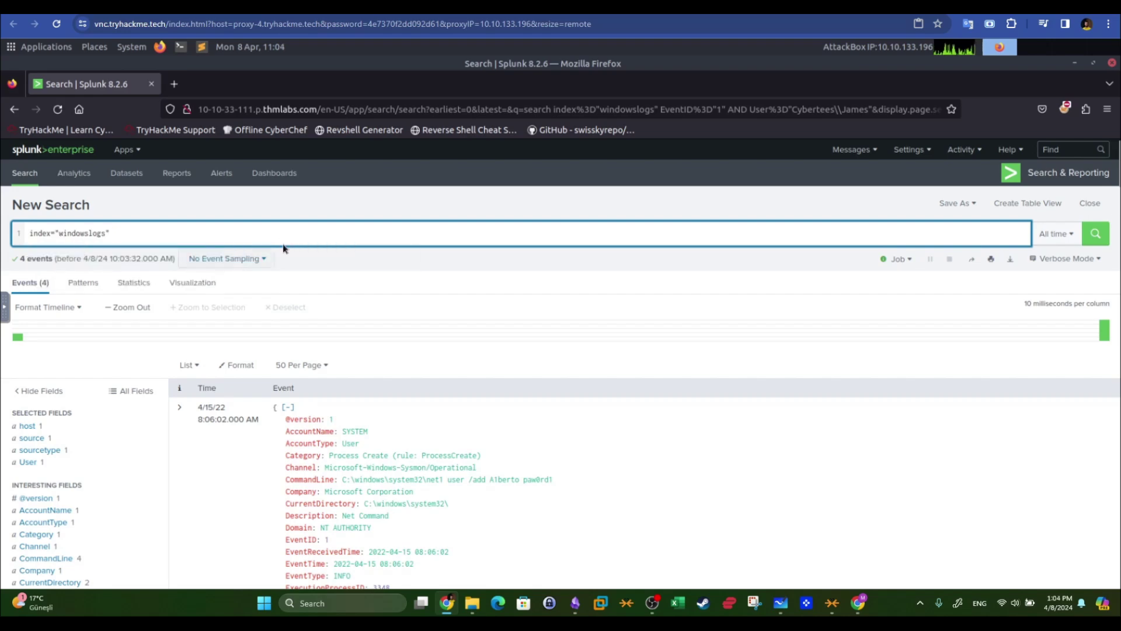
Review the available event fields and run the search across the windowslogs index.
scroll(94, 406, down, 5)
scroll(100, 407, down, 2)
scroll(101, 407, down, 5)
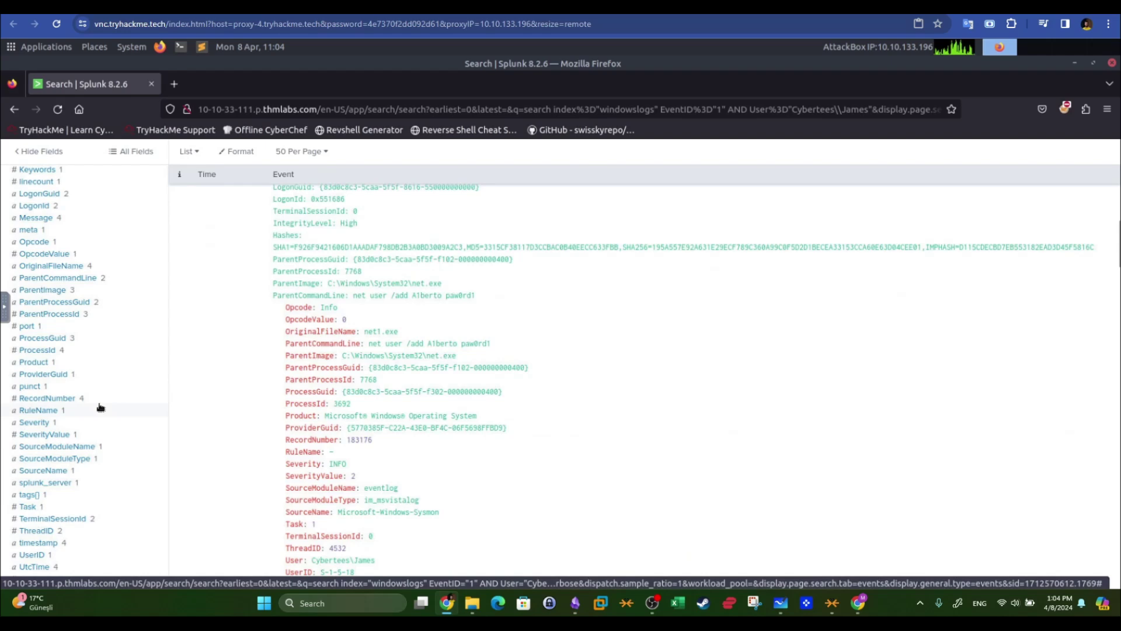
scroll(100, 407, up, 12)
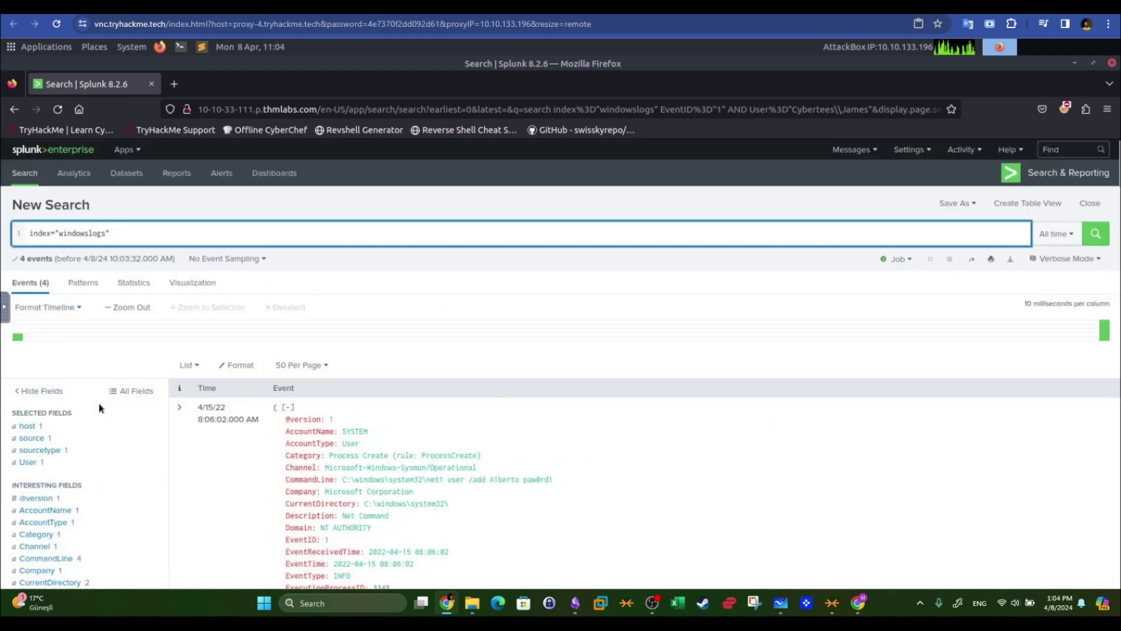
scroll(41, 412, down, 1)
scroll(70, 397, down, 11)
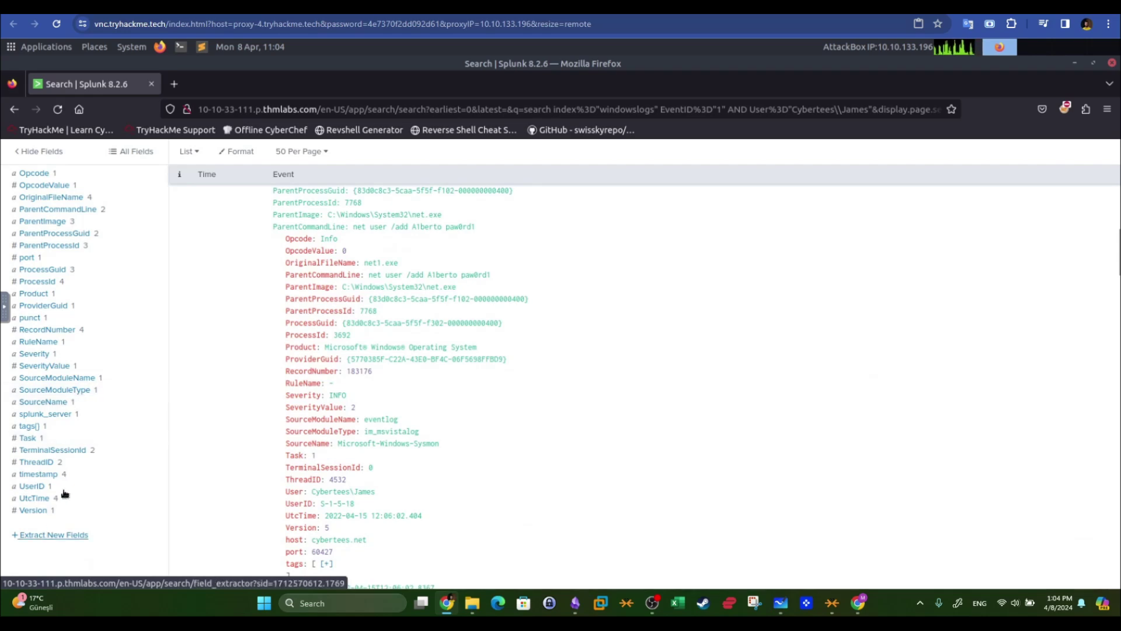
scroll(85, 383, up, 10)
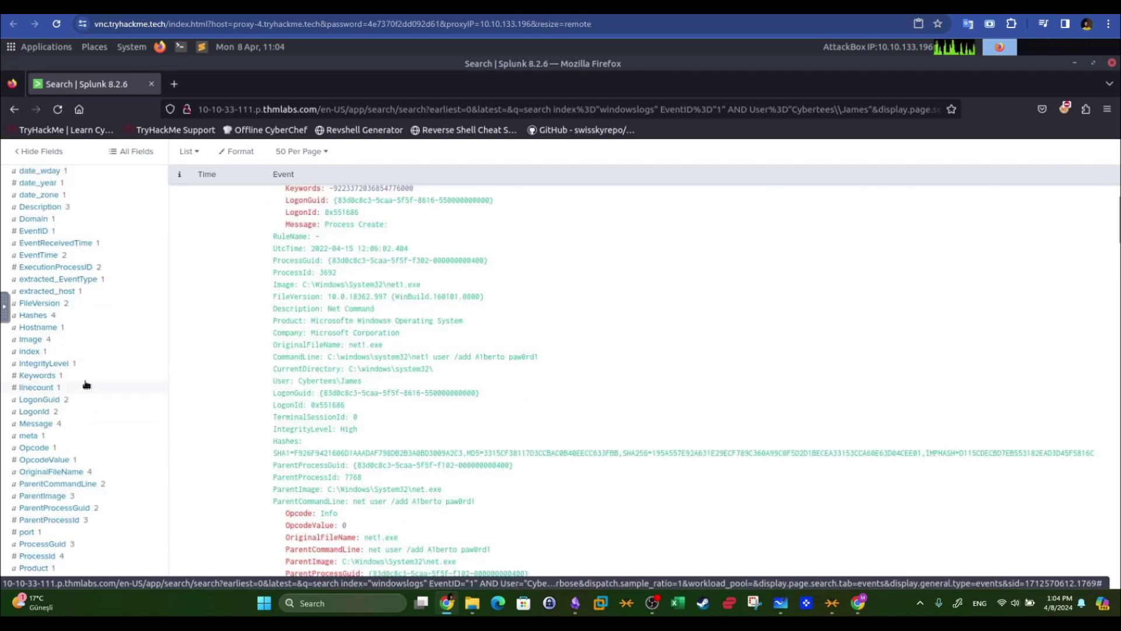
click(1101, 240)
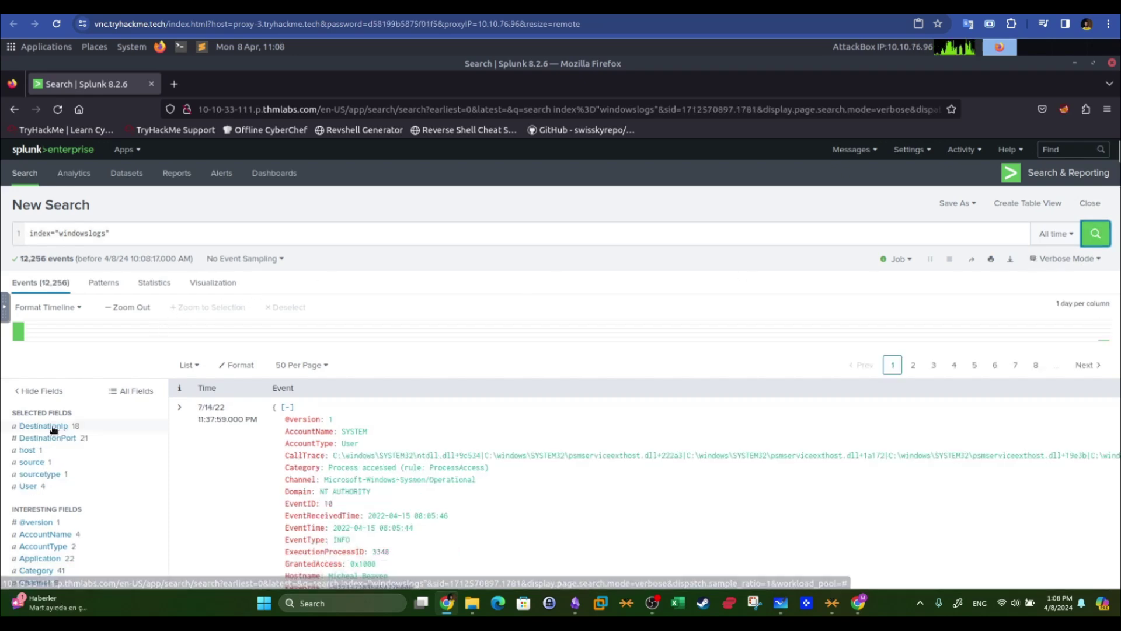
Display the DestinationIp field's values and check the destination IP question in the TryHackMe room.
click(76, 425)
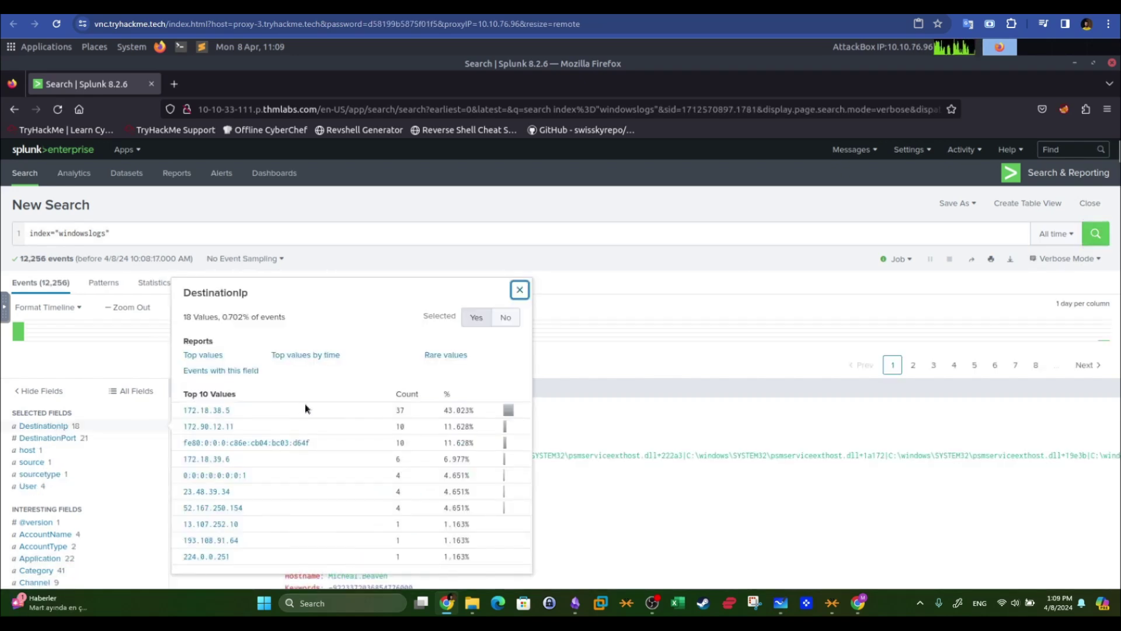
click(374, 7)
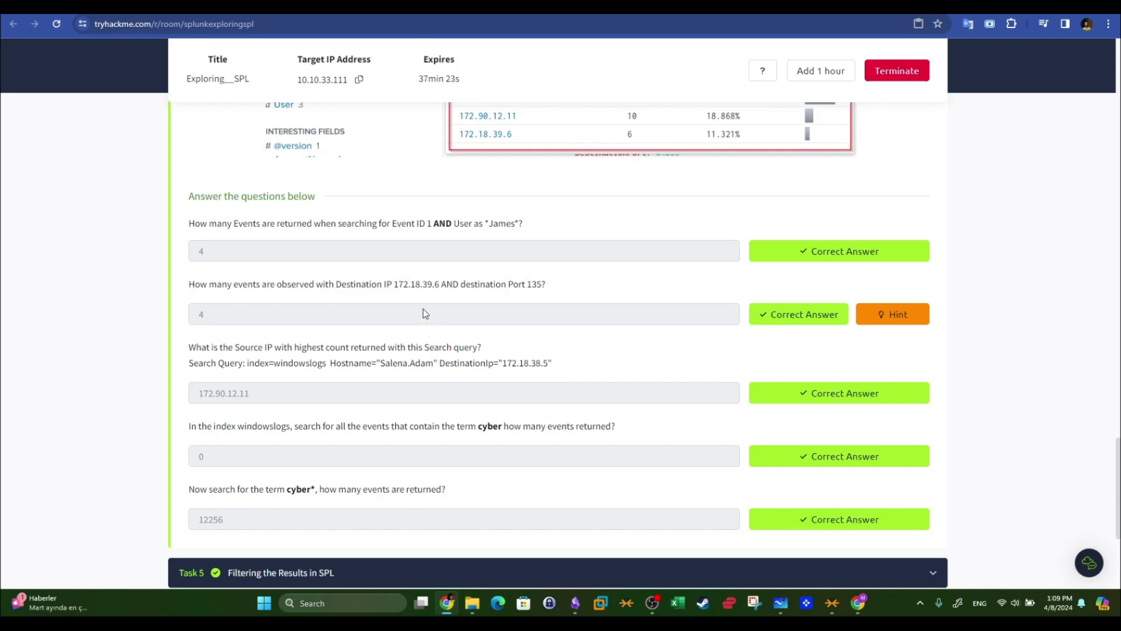
click(257, 7)
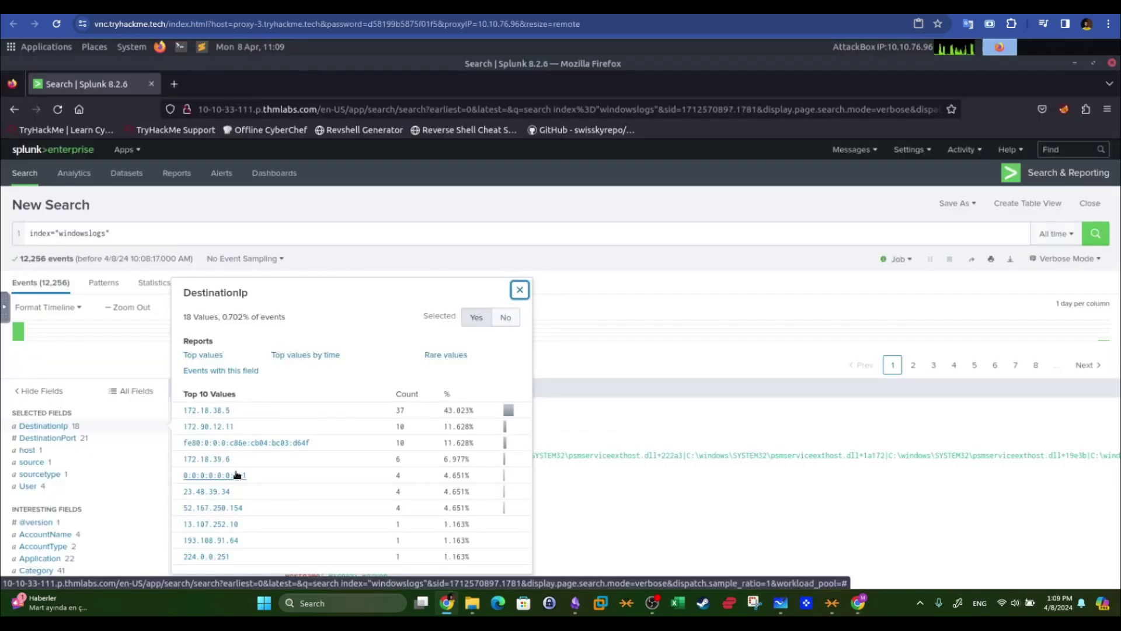
Copy the DestinationIp field name into the search query after index="windowslogs" and follow it with an equals sign.
drag(250, 293, 184, 293)
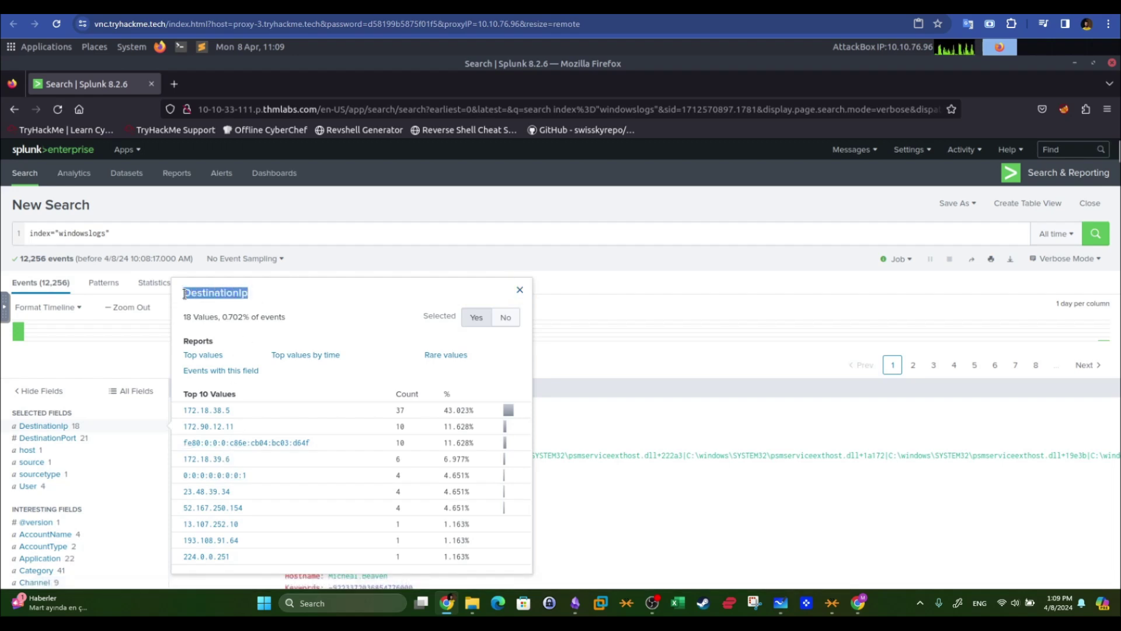
right_click(191, 294)
click(210, 304)
click(162, 229)
click(160, 230)
key(ctrl+v)
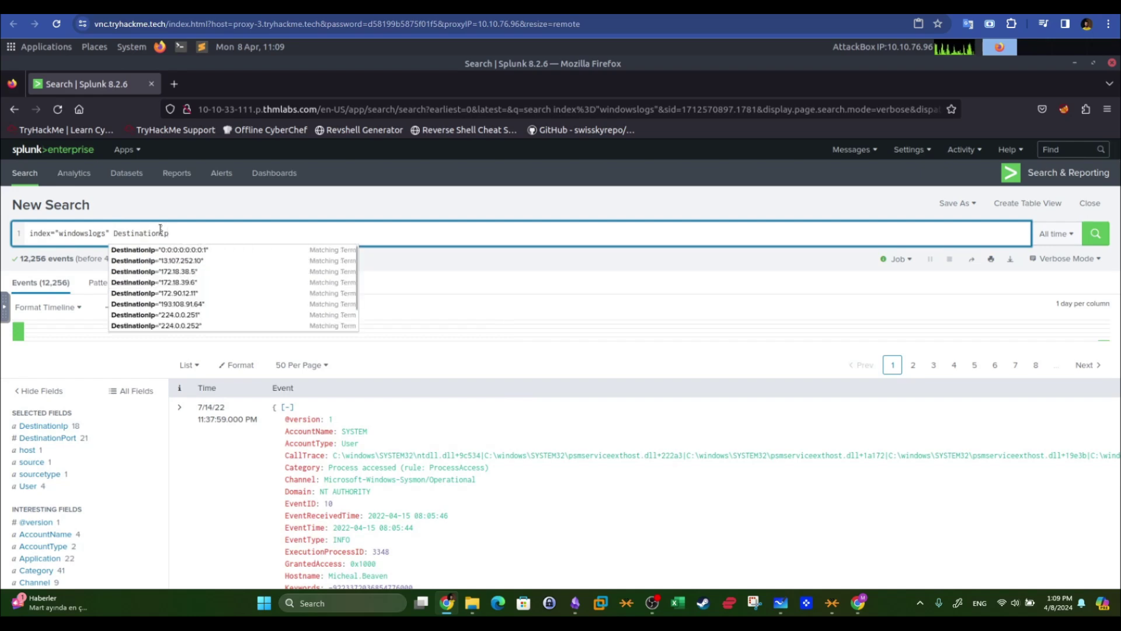
text(==)
Copy the IP 172.18.39.6 from the TryHackMe question as the DestinationIp value and run the search.
click(423, 14)
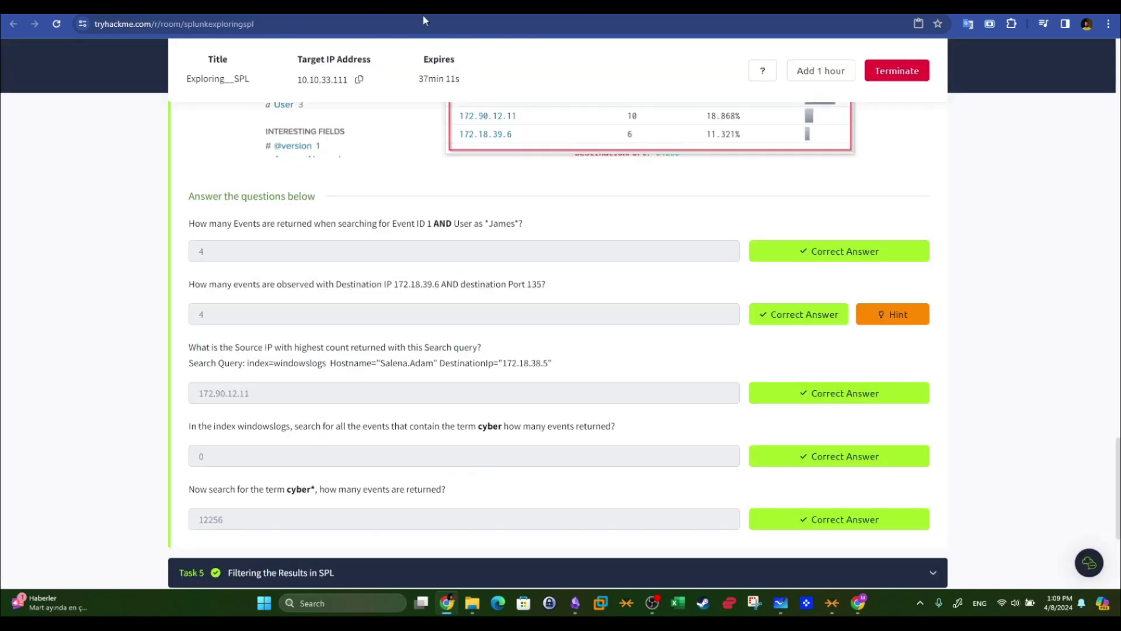
drag(396, 287, 441, 283)
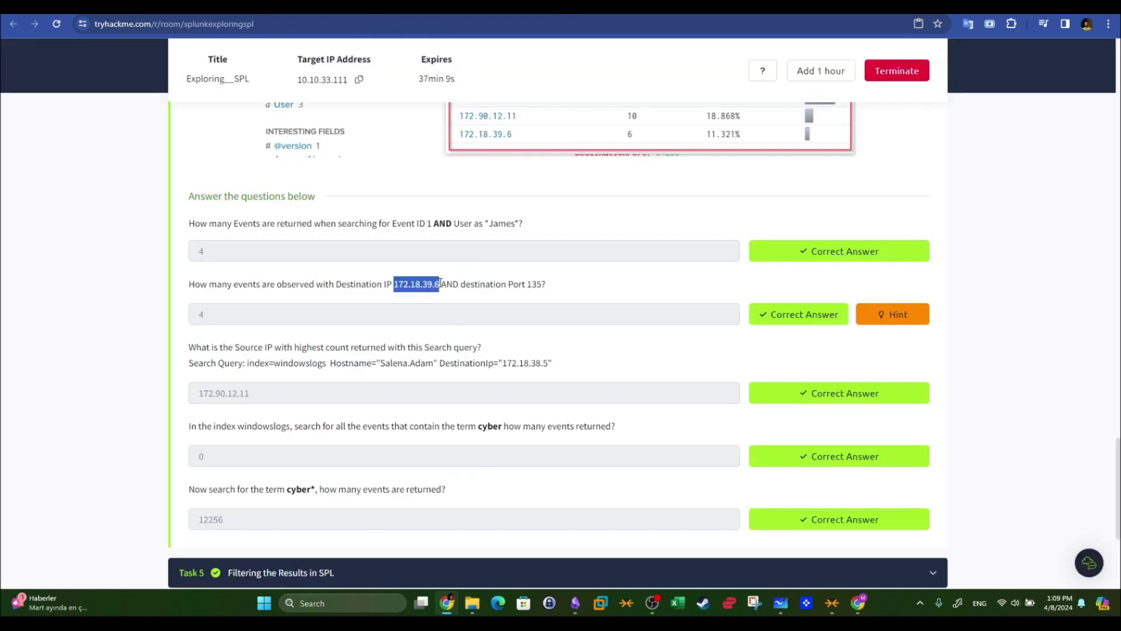
right_click(425, 282)
click(441, 293)
click(418, 14)
key(ctrl+v)
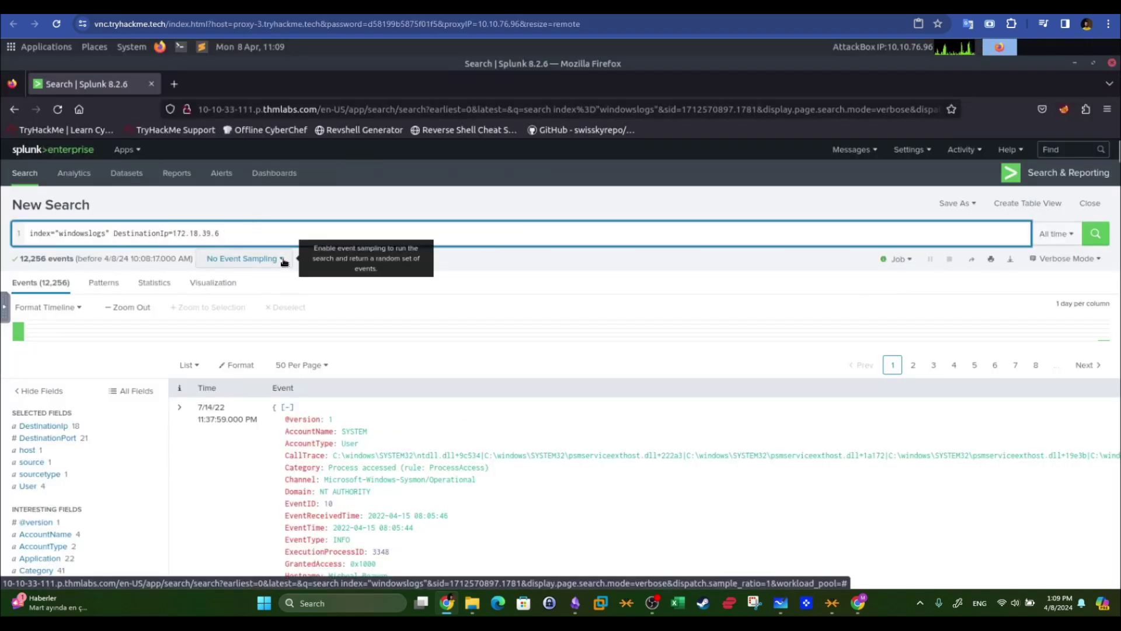
key(Return)
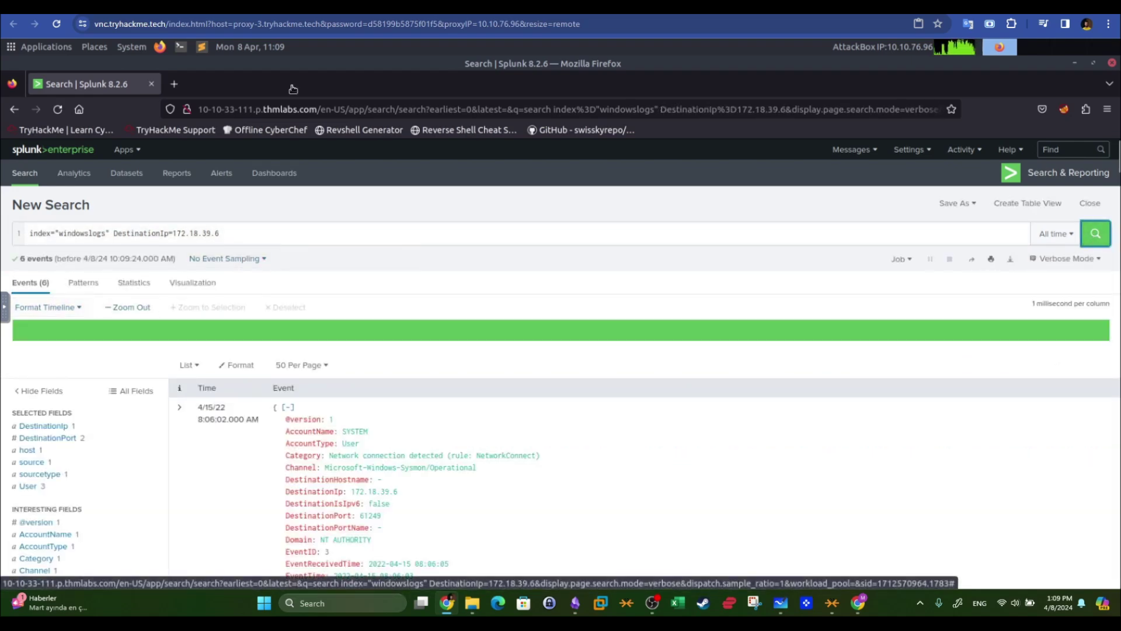
Check the operator in the TryHackMe question and append AND to the DestinationIp query.
click(251, 7)
drag(442, 284, 460, 284)
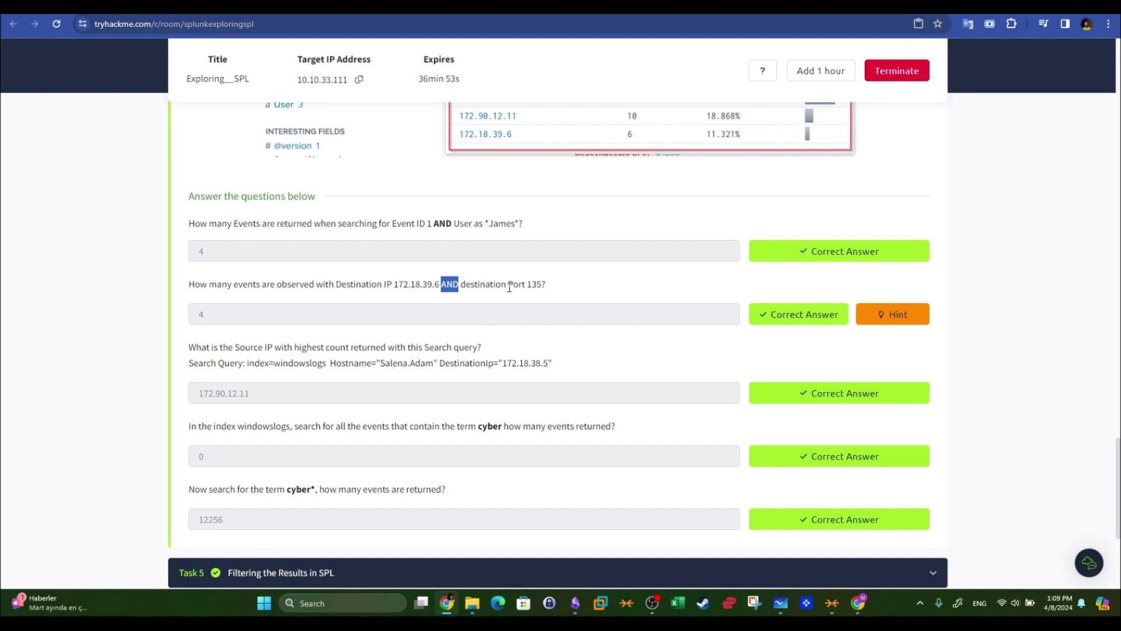
click(362, 7)
click(293, 236)
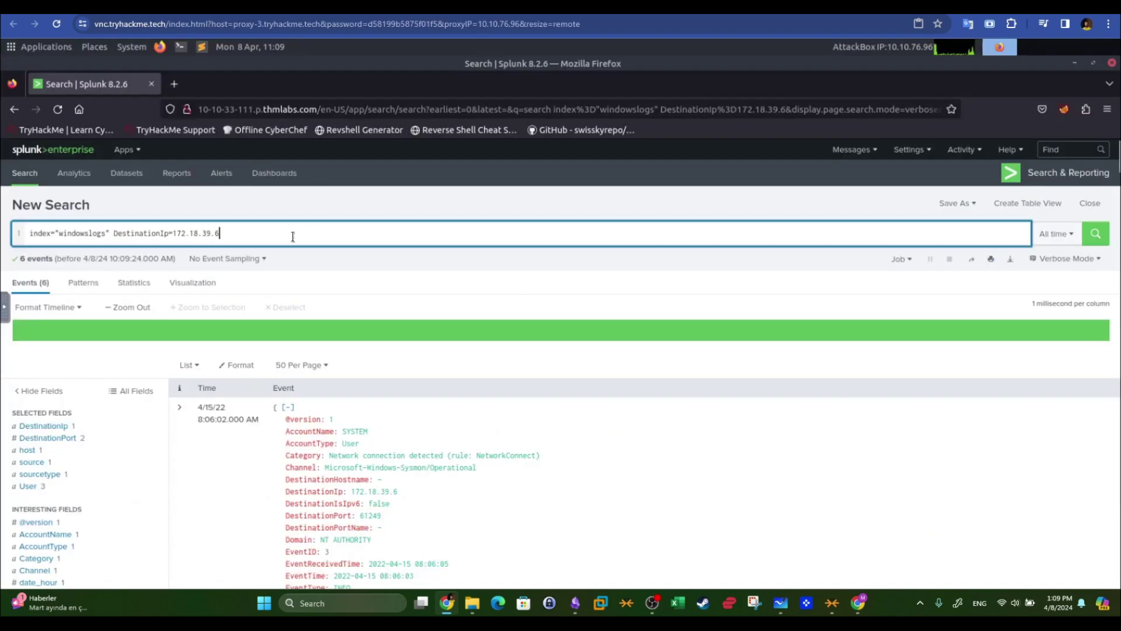
text(NAD)
key(BackSpace)
key(BackSpace)
text(AND)
Check the port condition in the TryHackMe question, append DestinationPort=2 to the query and run the search.
click(390, 7)
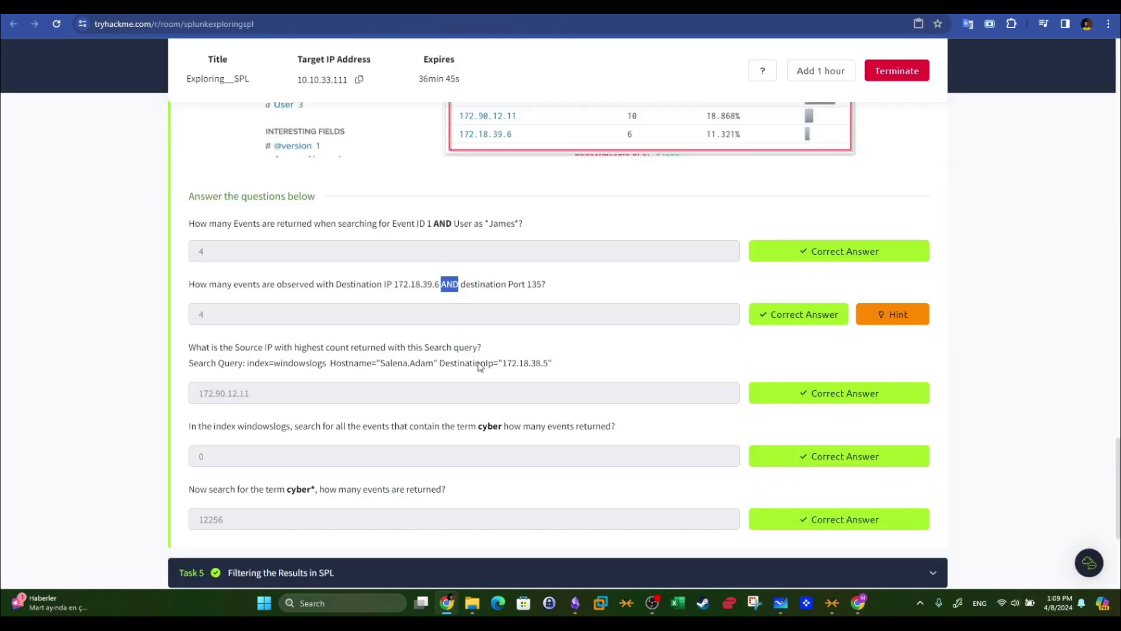
drag(467, 286, 479, 287)
click(263, 8)
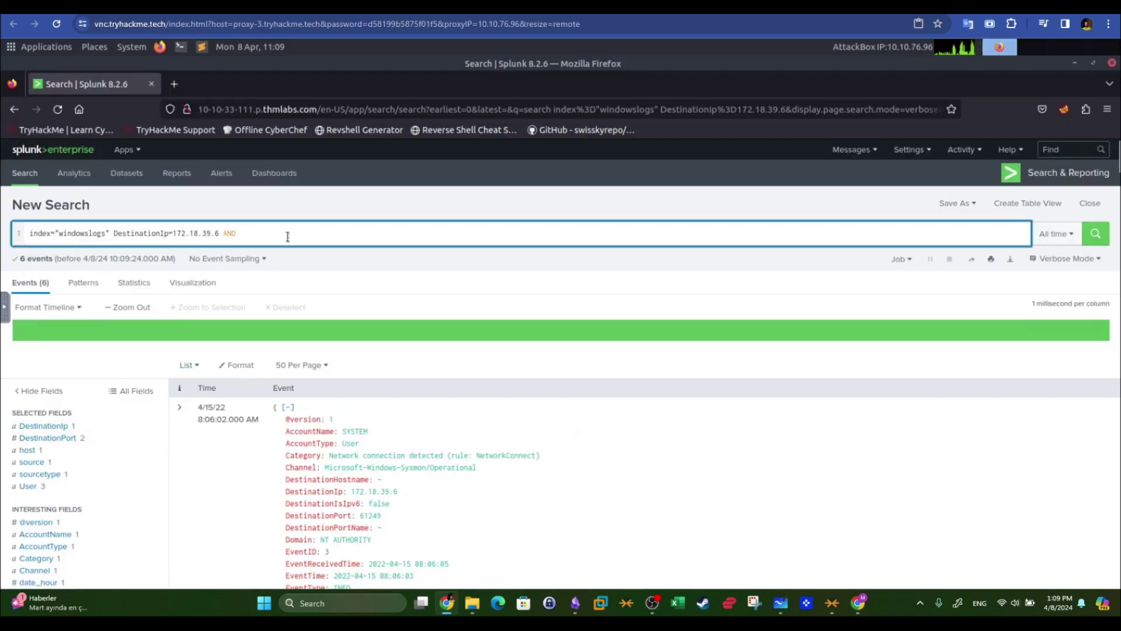
text(etin)
key(BackSpace)
key(BackSpace)
text(stination)
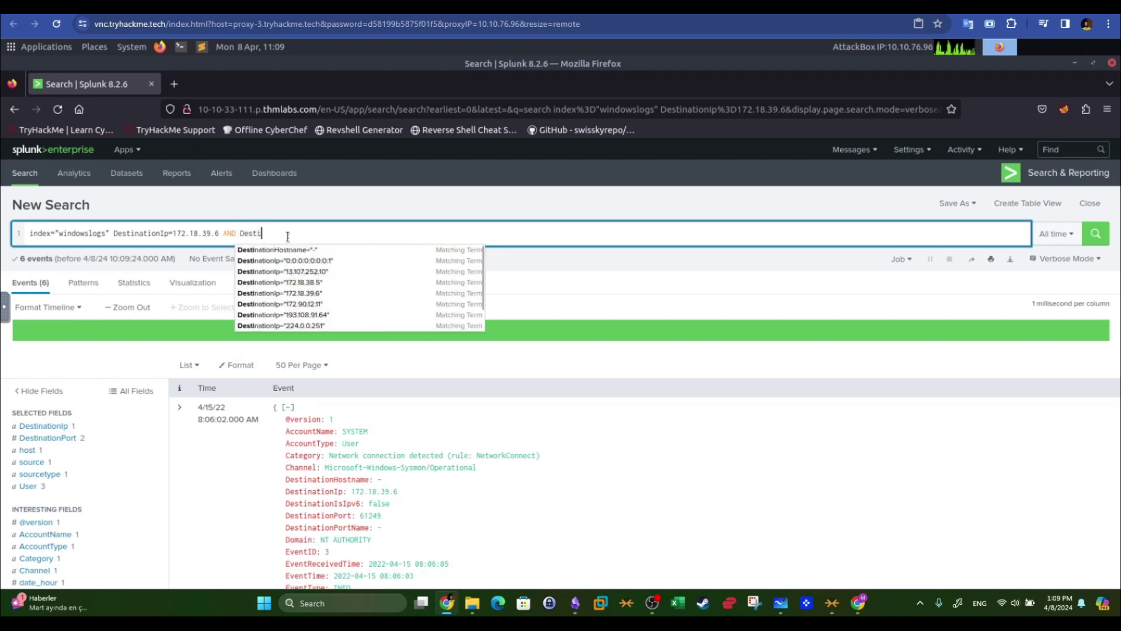
text(Port=2)
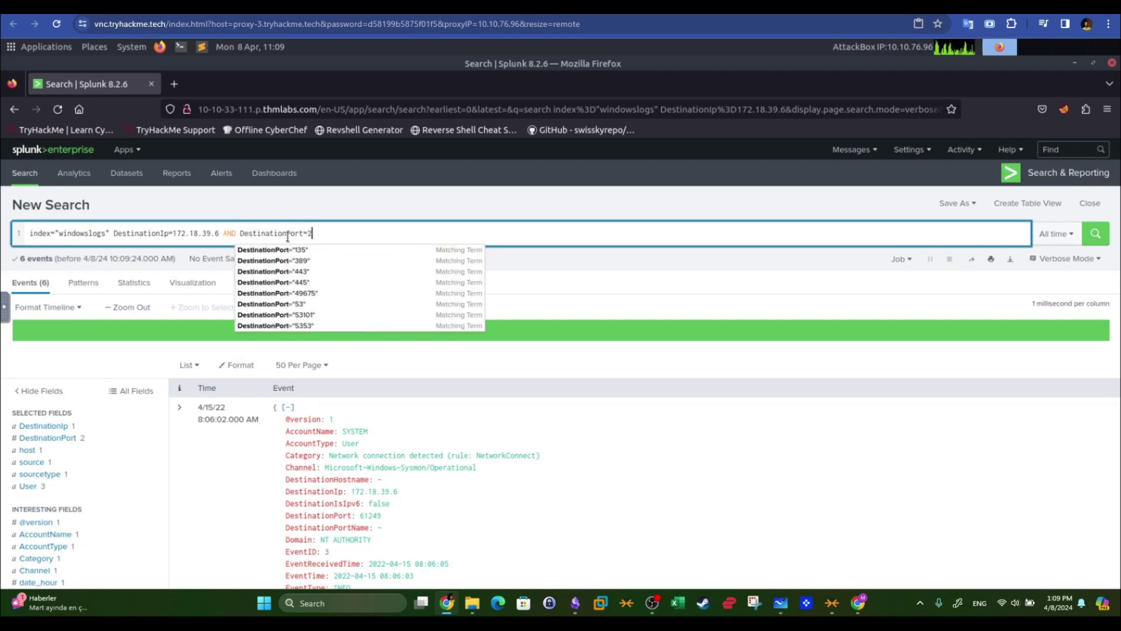
key(Return)
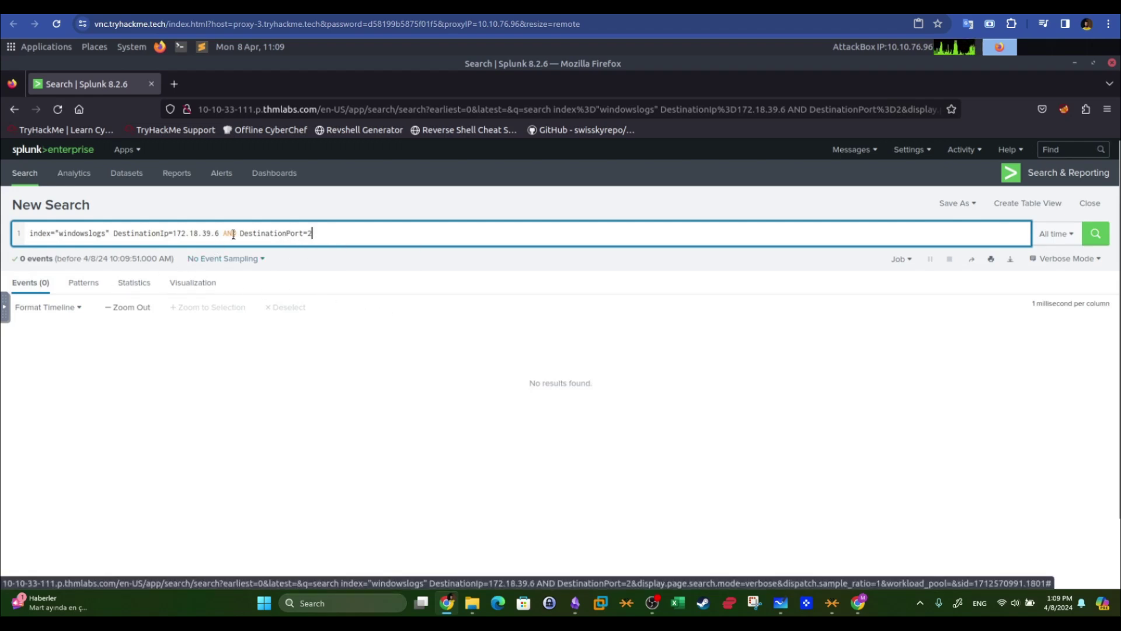
Remove the AND DestinationPort condition from the query and rerun the search on DestinationIp=172.18.39.6 only.
click(175, 7)
click(468, 7)
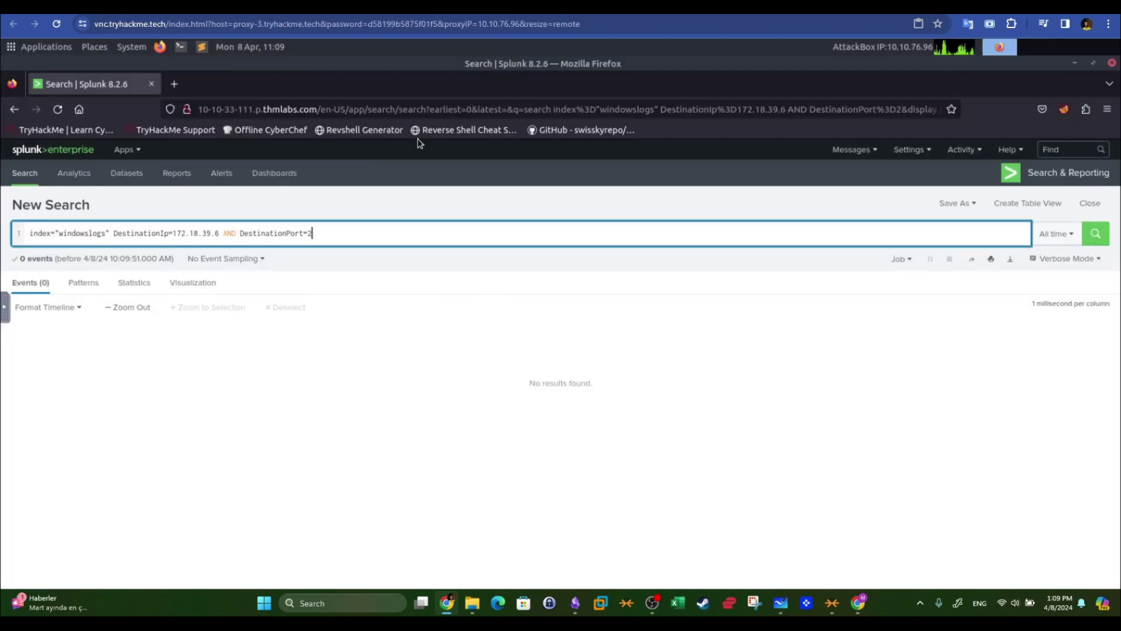
drag(240, 234, 358, 231)
key(BackSpace)
key(Return)
key(Left)
key(Left)
key(Left)
key(Left)
key(Delete)
key(Delete)
key(Delete)
key(Delete)
key(Return)
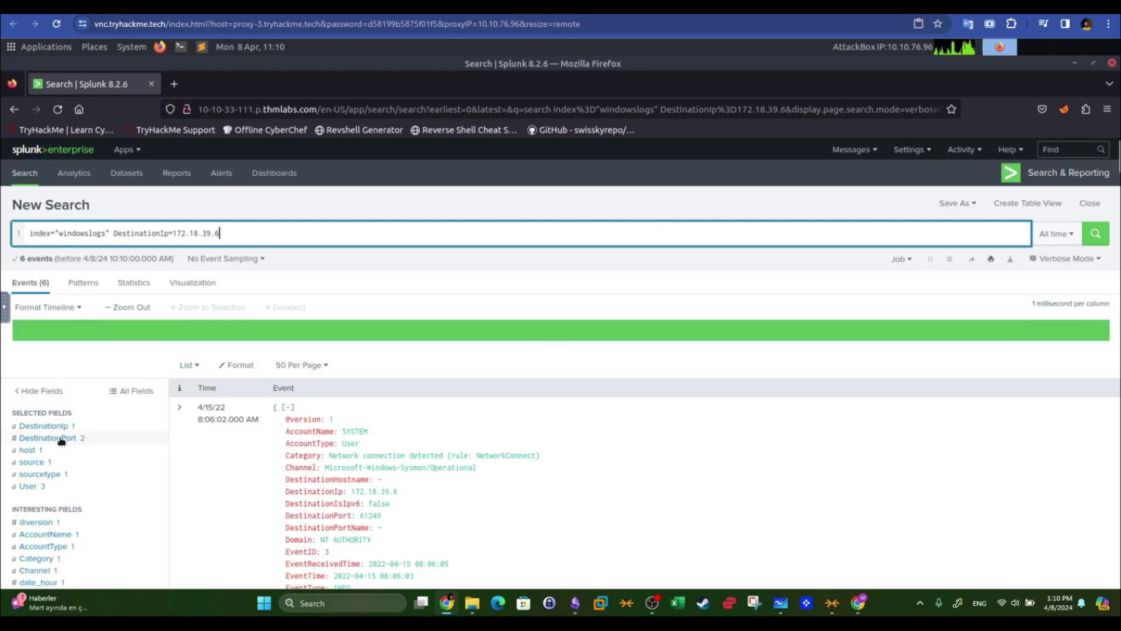
Filter the events to DestinationPort 135, join the IP and port conditions with AND, and run the search.
click(58, 437)
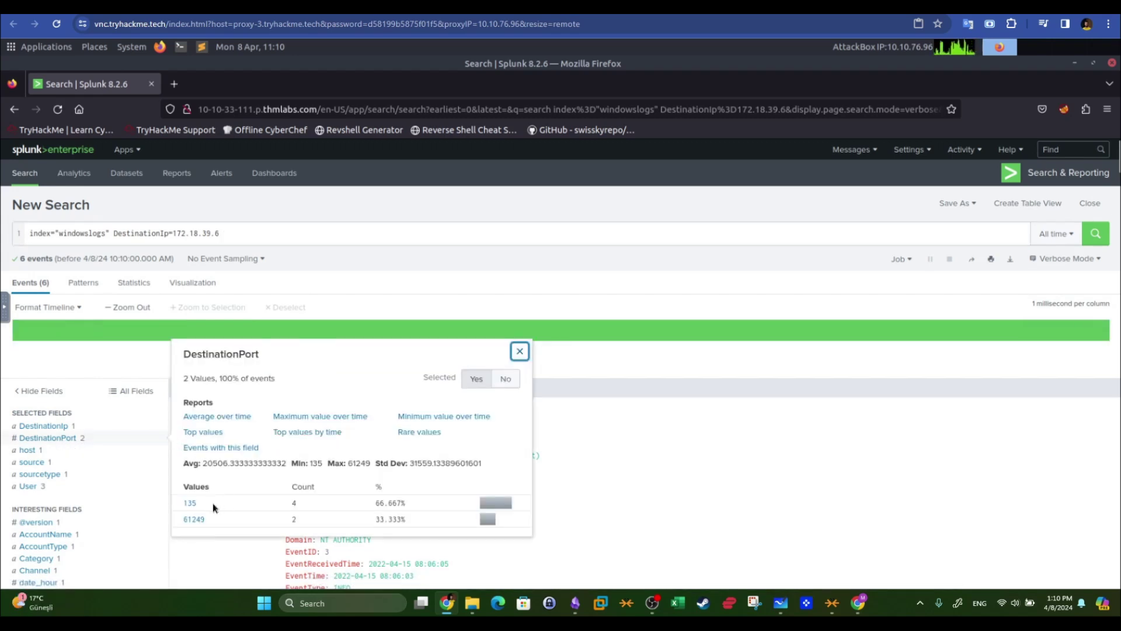
click(190, 504)
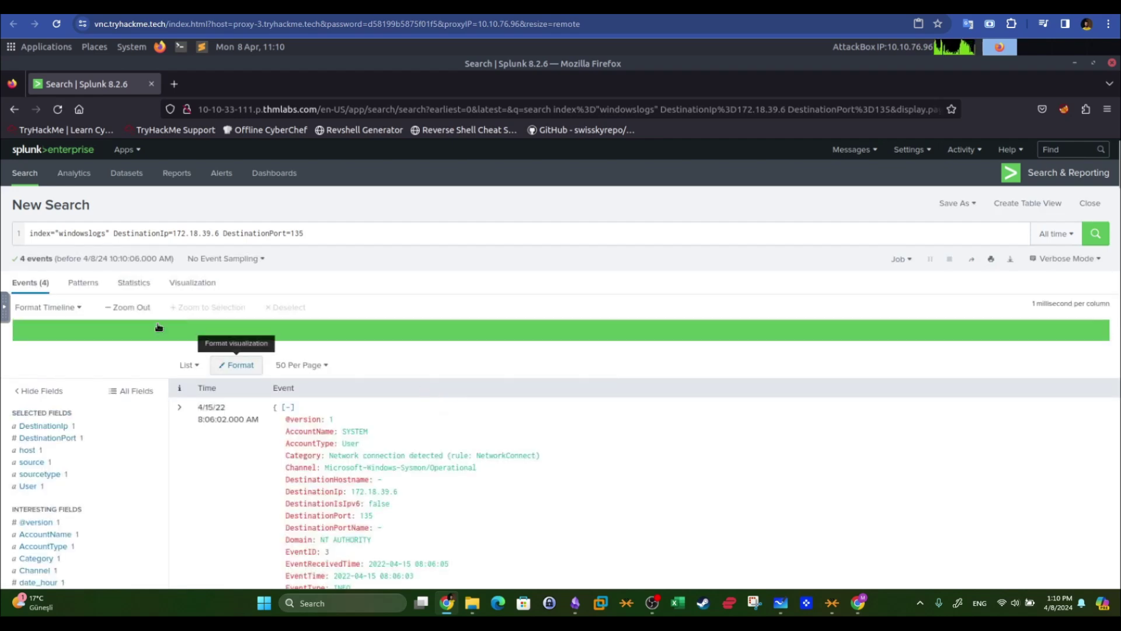
click(224, 233)
text(AND)
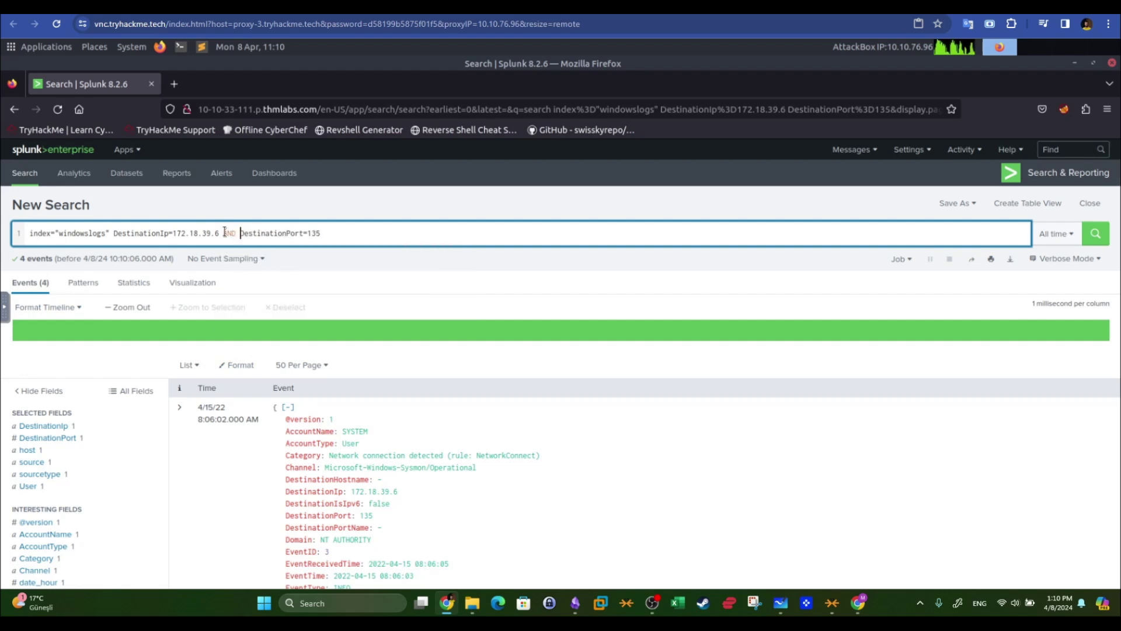
key(Return)
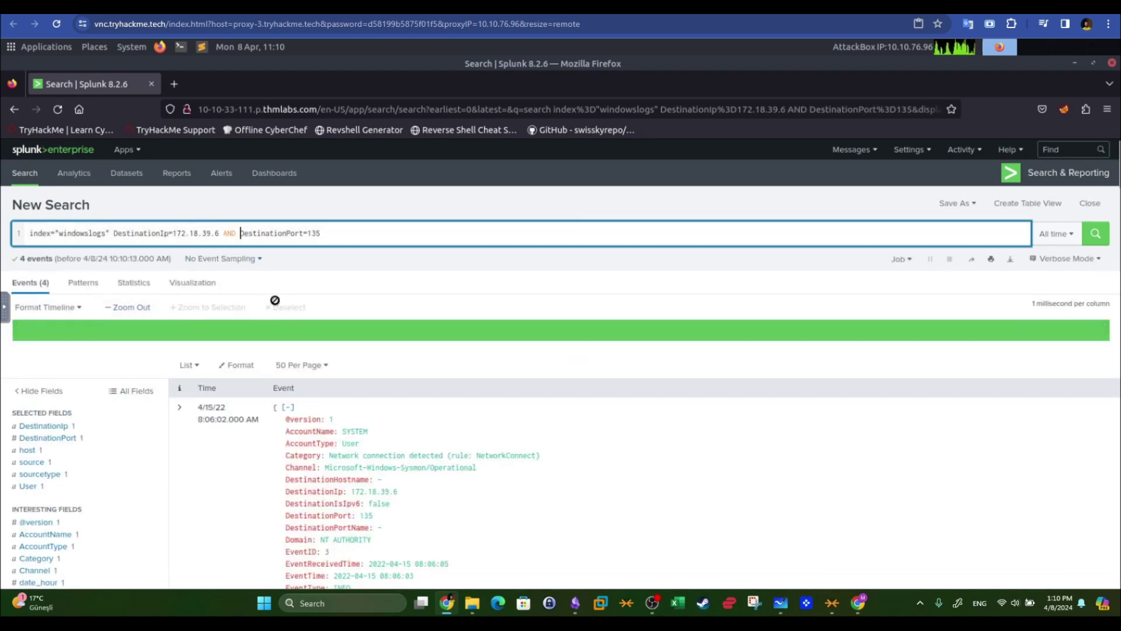
Copy the search query from the TryHackMe source IP question, replace the Splunk query with it and remove the extra space before Hostname.
click(76, 7)
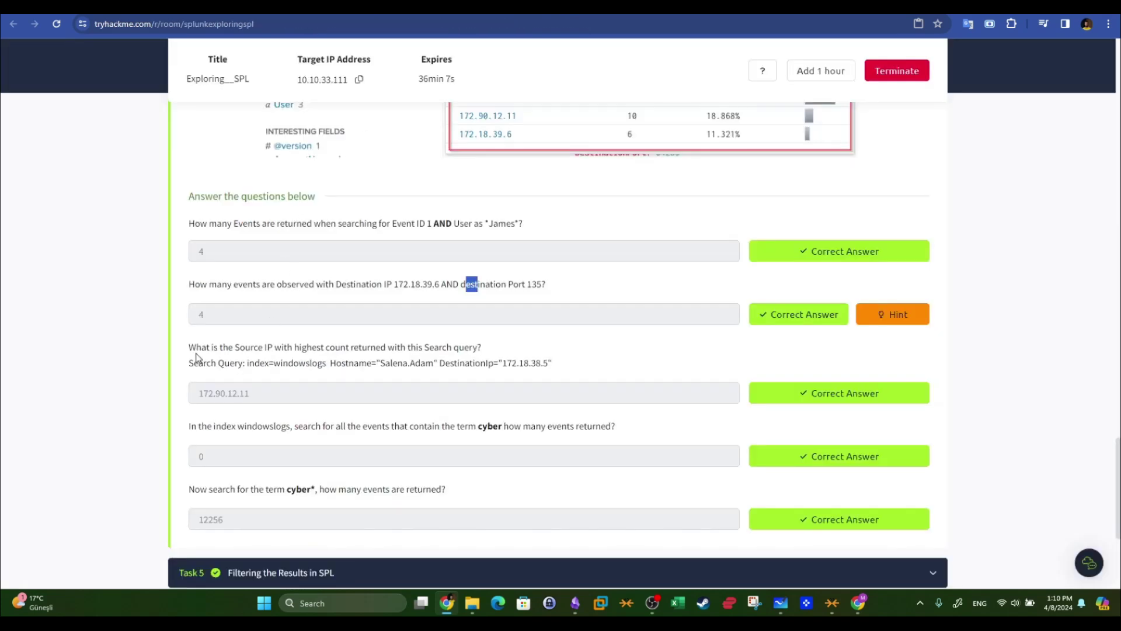
drag(191, 349, 236, 347)
drag(307, 347, 443, 347)
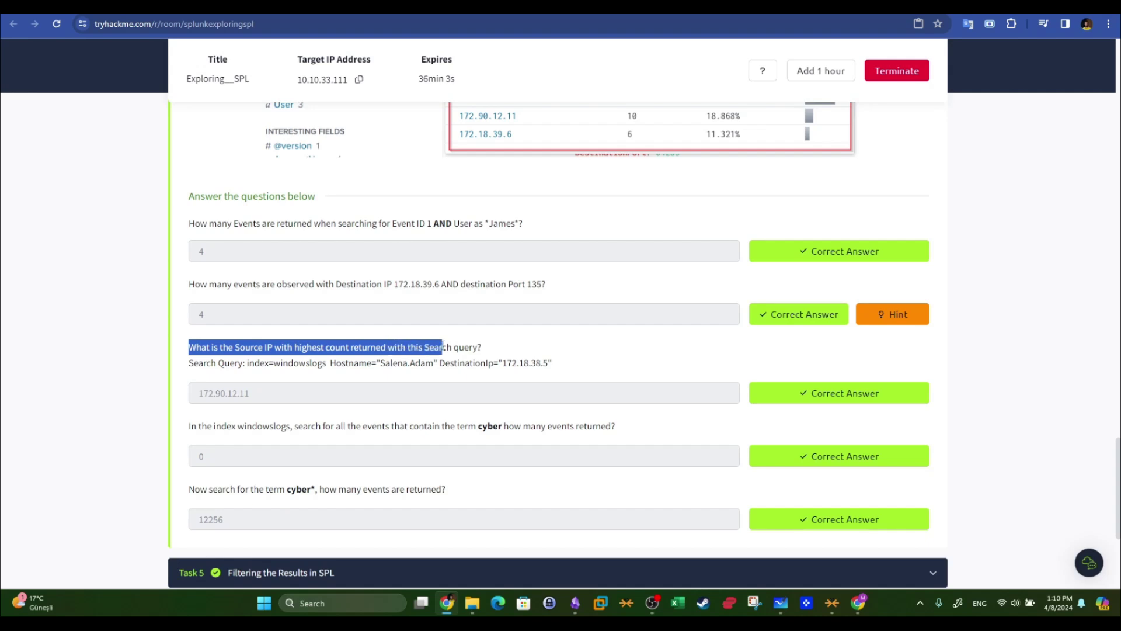
click(245, 364)
drag(552, 367, 246, 365)
right_click(261, 367)
click(276, 378)
click(196, 7)
key(ctrl+a)
key(ctrl+v)
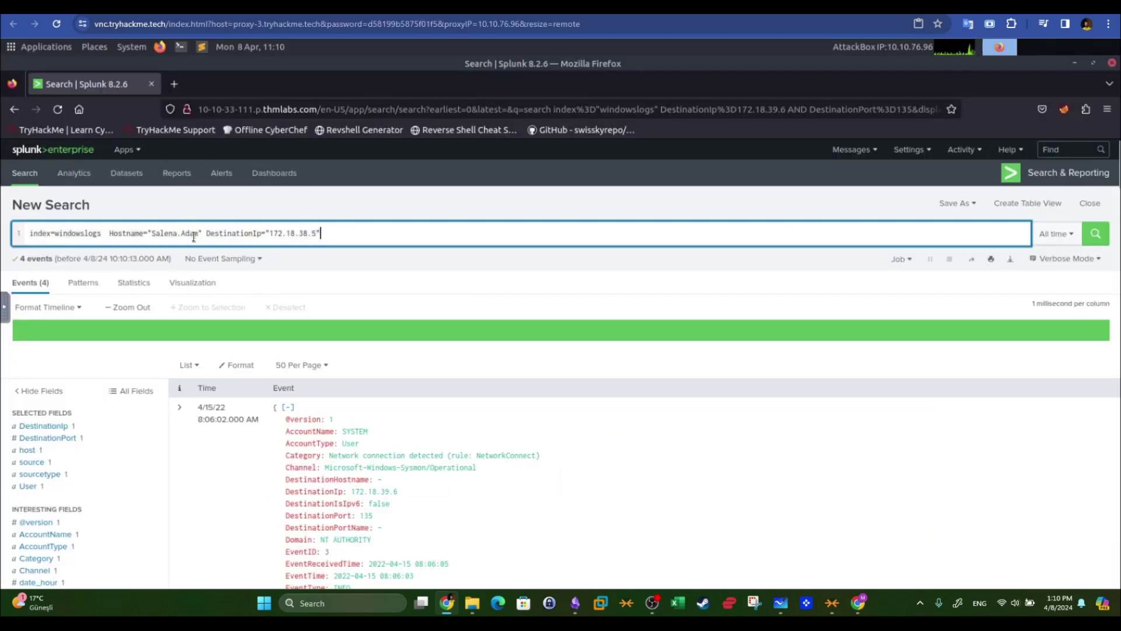
click(110, 234)
key(BackSpace)
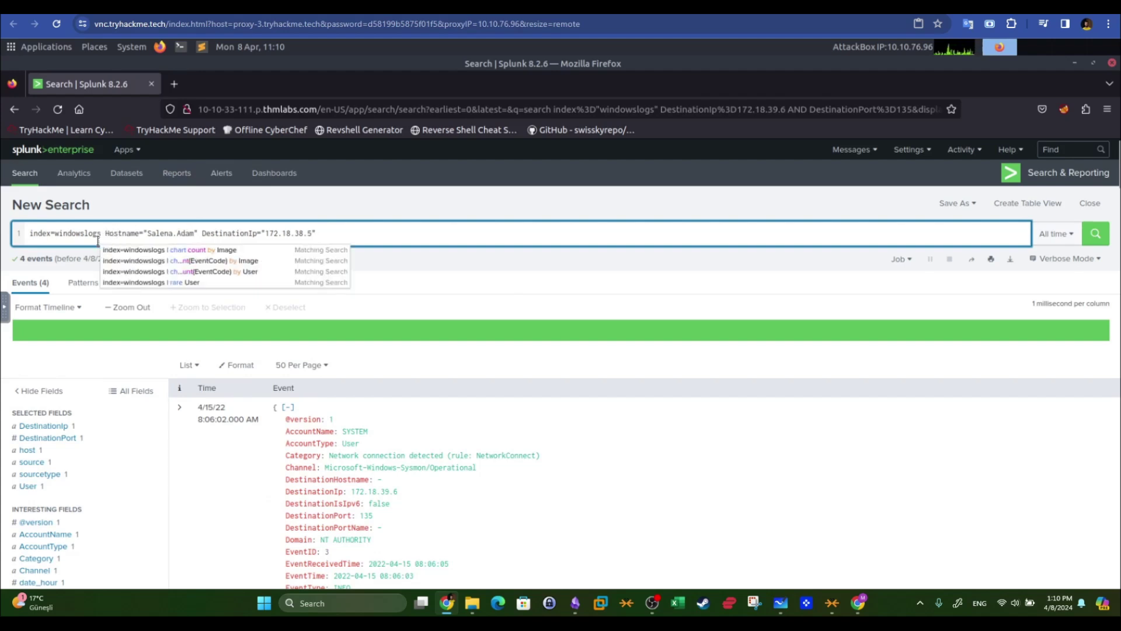
Review the index, Hostname and DestinationIp conditions of the query and run the search.
double_click(97, 234)
click(119, 234)
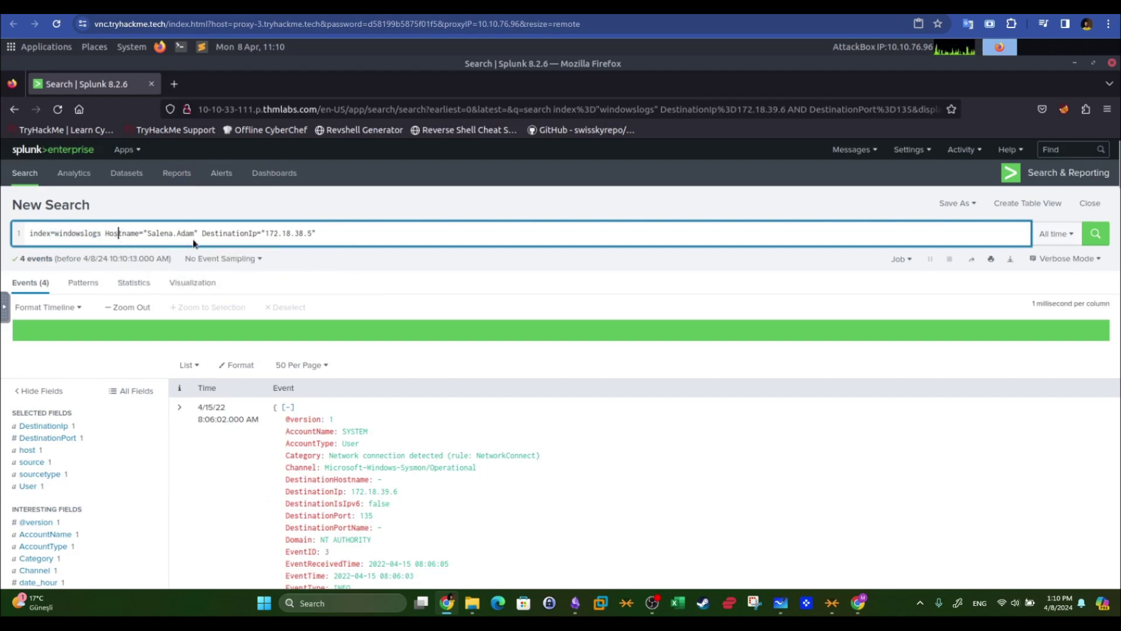
drag(106, 233, 185, 233)
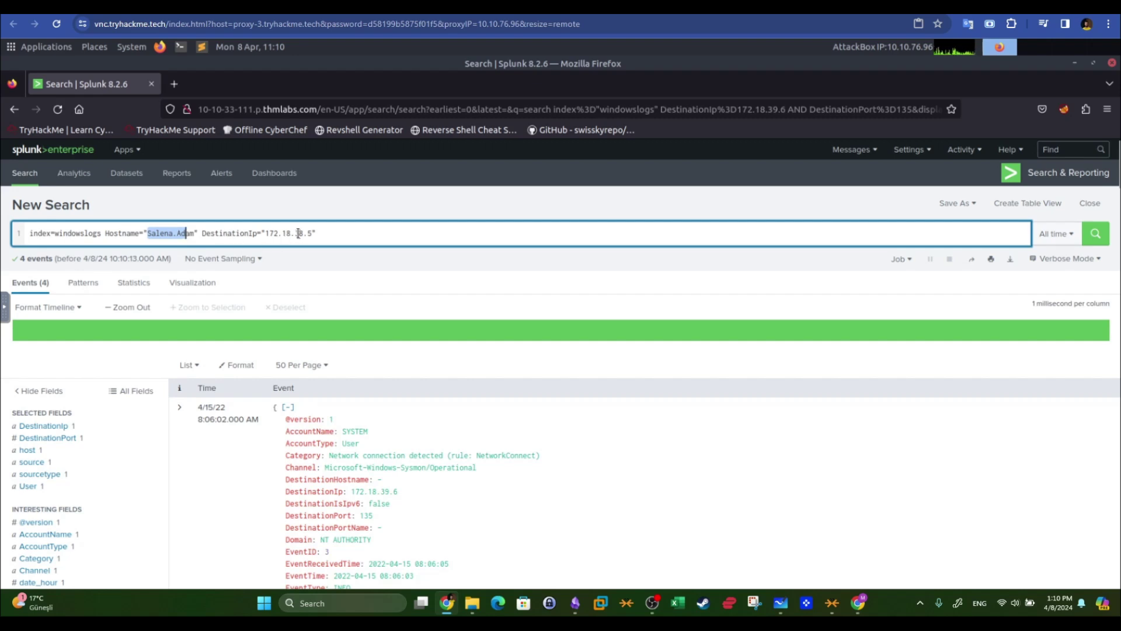
drag(295, 233, 312, 233)
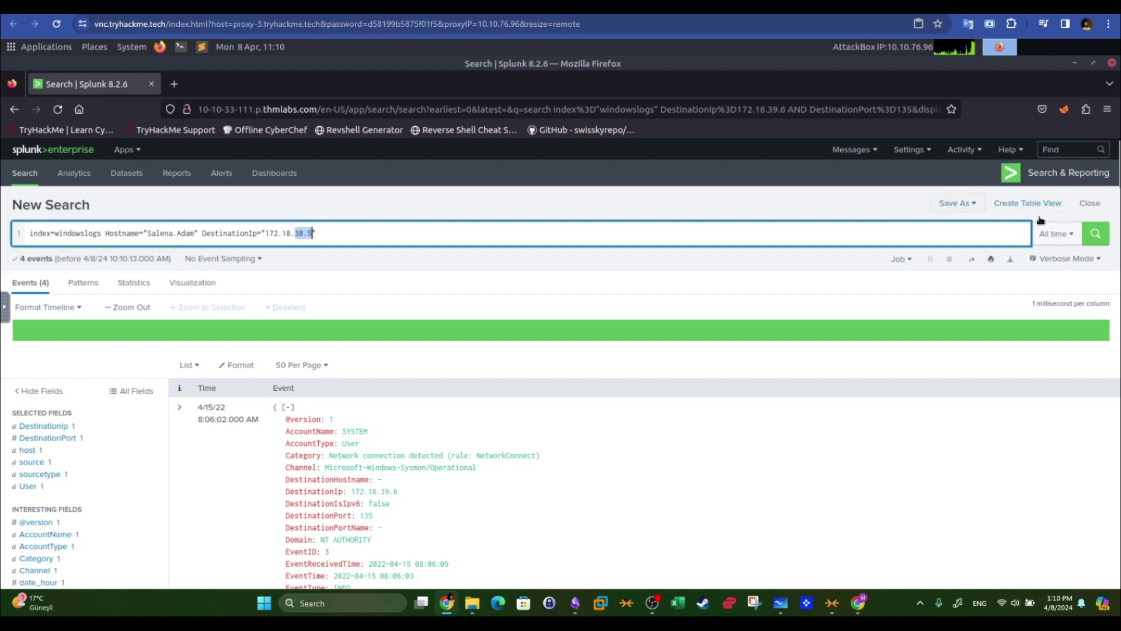
scroll(1104, 238, down, 5)
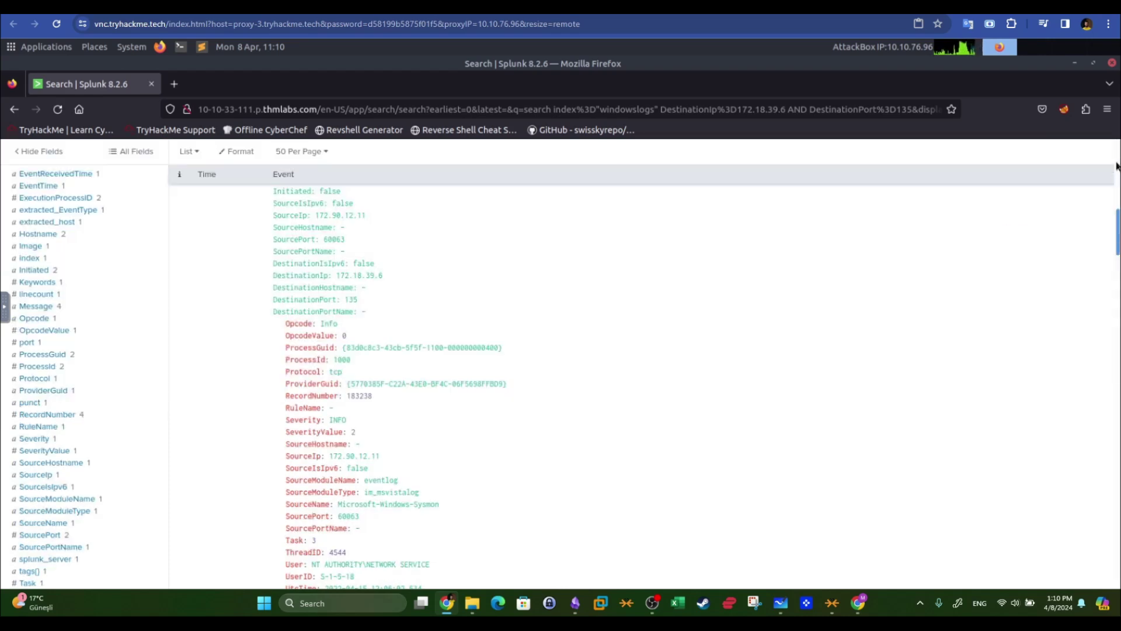
drag(1116, 232, 1116, 181)
click(1096, 233)
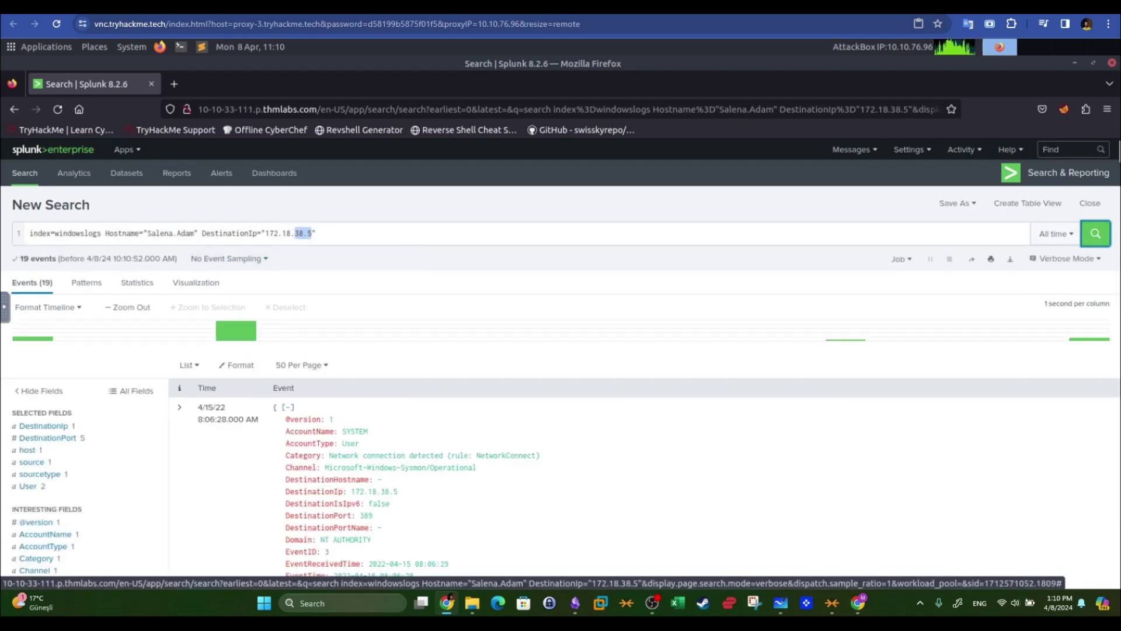
Reread the TryHackMe question about the Source IP with the highest count and return to the Splunk search.
click(284, 7)
click(315, 352)
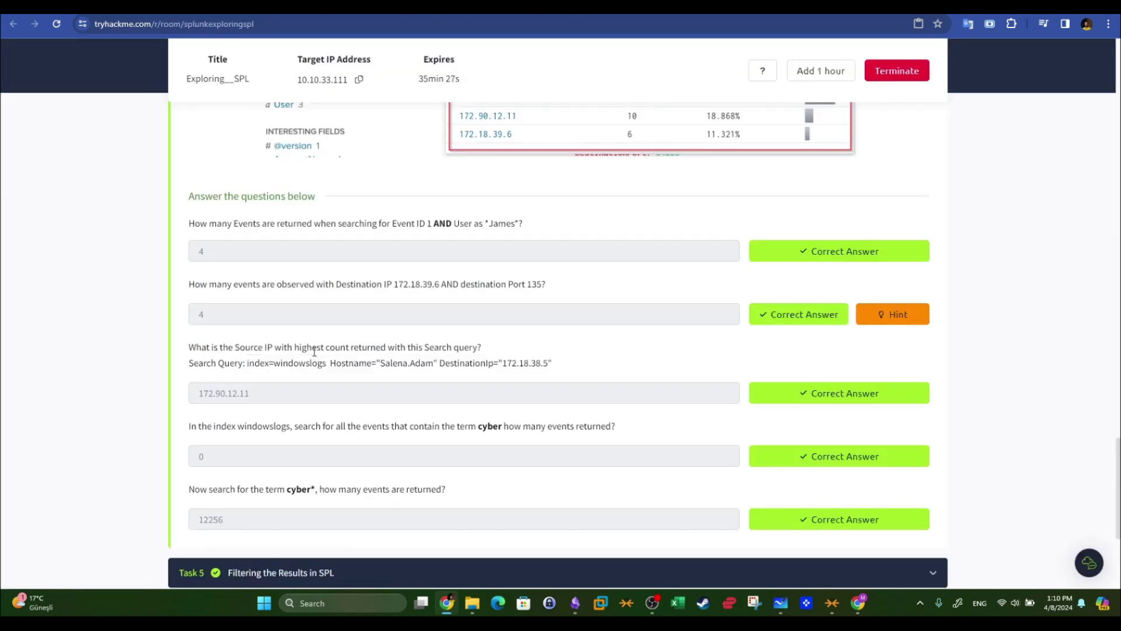
drag(236, 348, 310, 348)
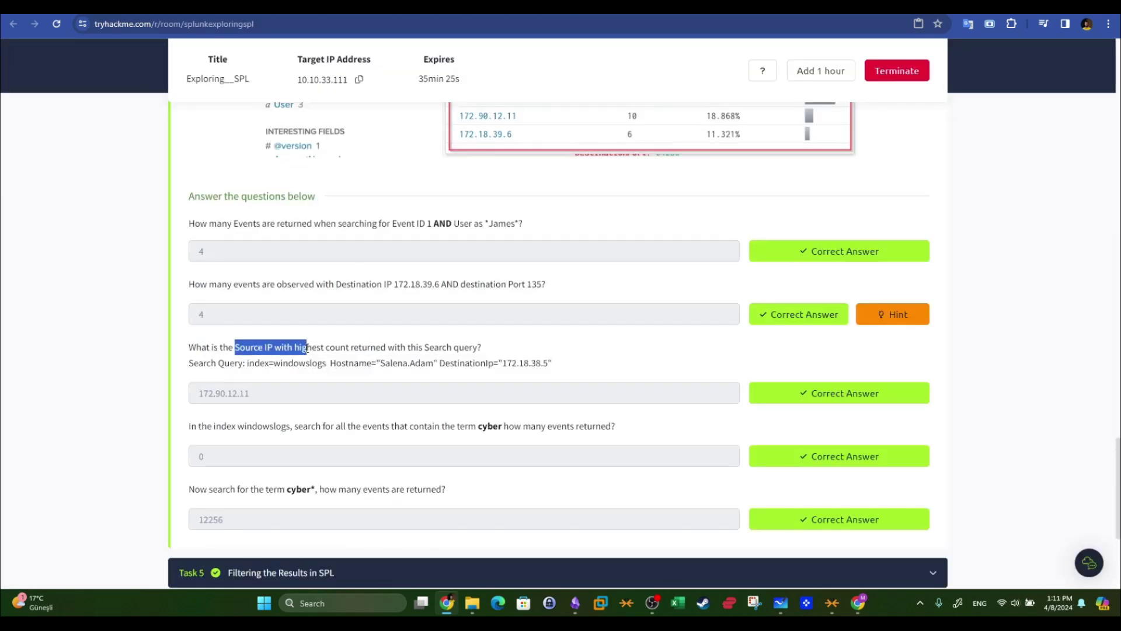
key(ctrl+Tab)
click(354, 234)
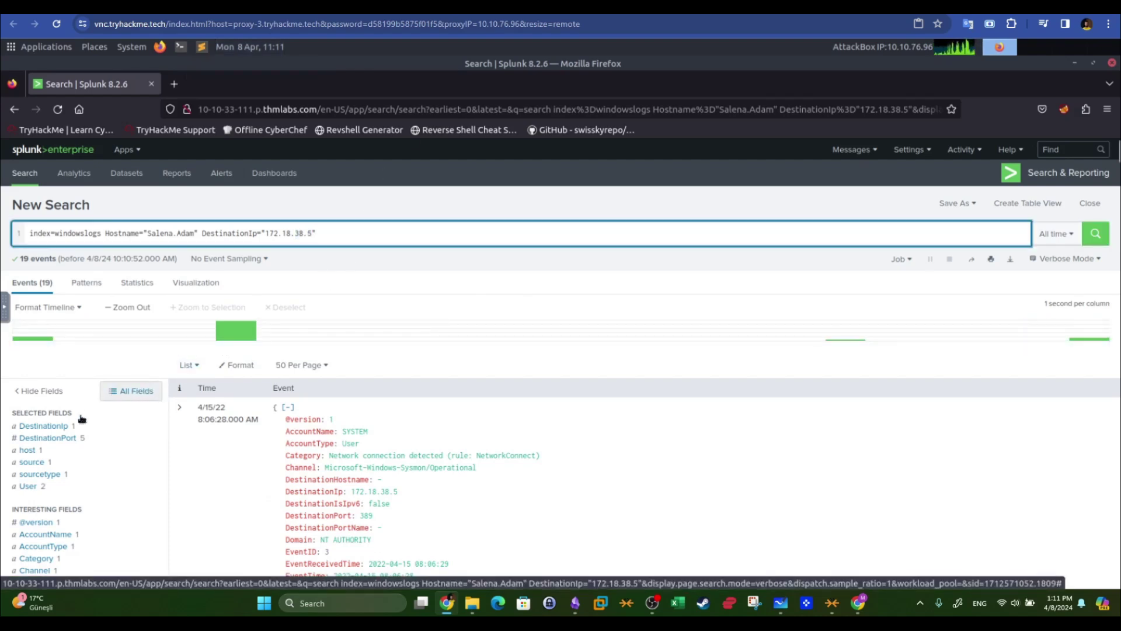
Examine the value counts of the SourceIp field to identify the most frequent source IP, and close the summary.
scroll(78, 419, down, 5)
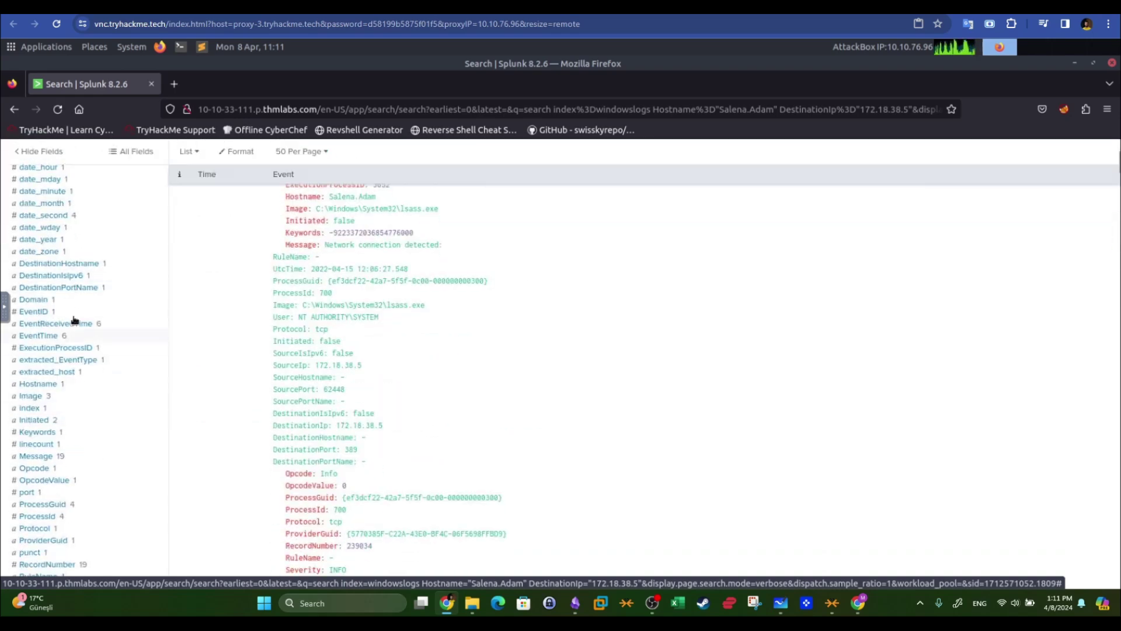
scroll(89, 329, down, 2)
scroll(89, 329, down, 3)
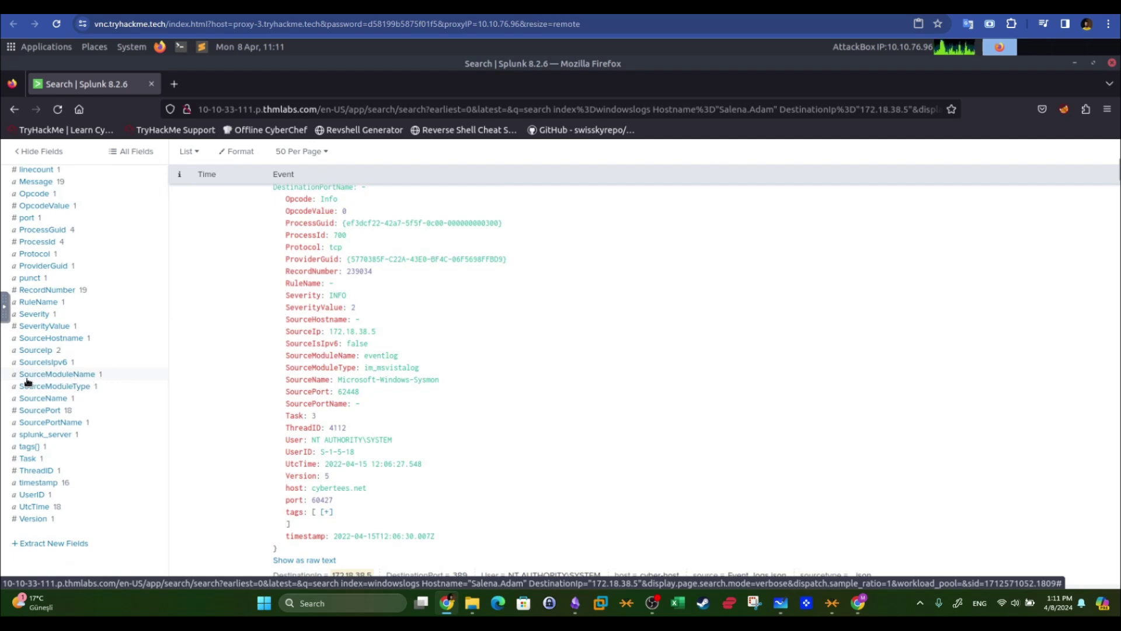
click(26, 351)
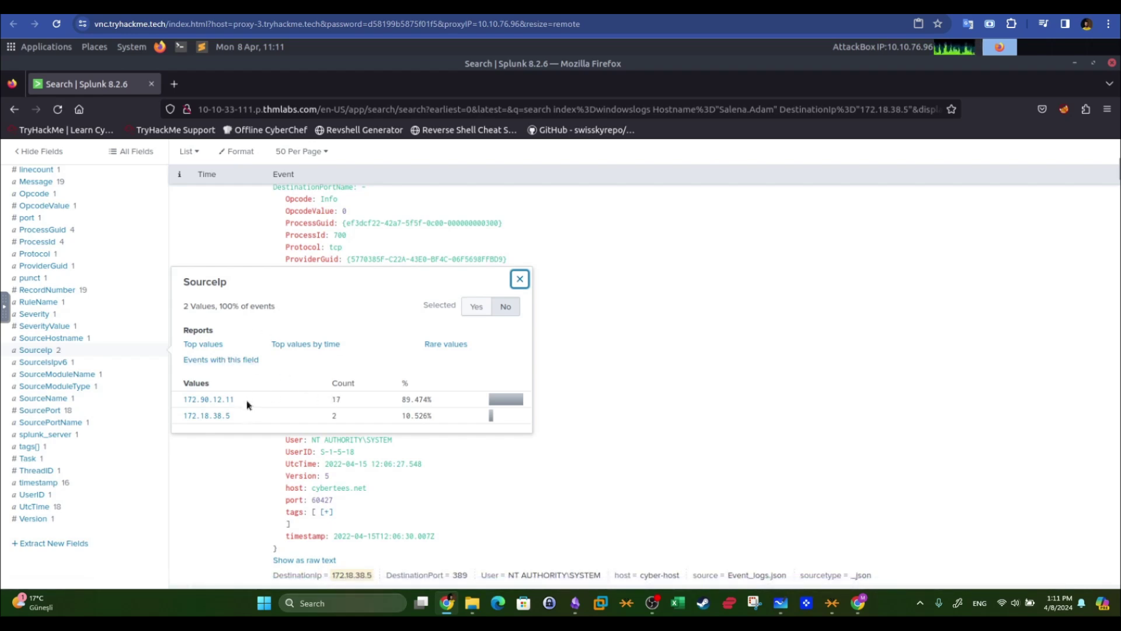
drag(246, 405, 205, 402)
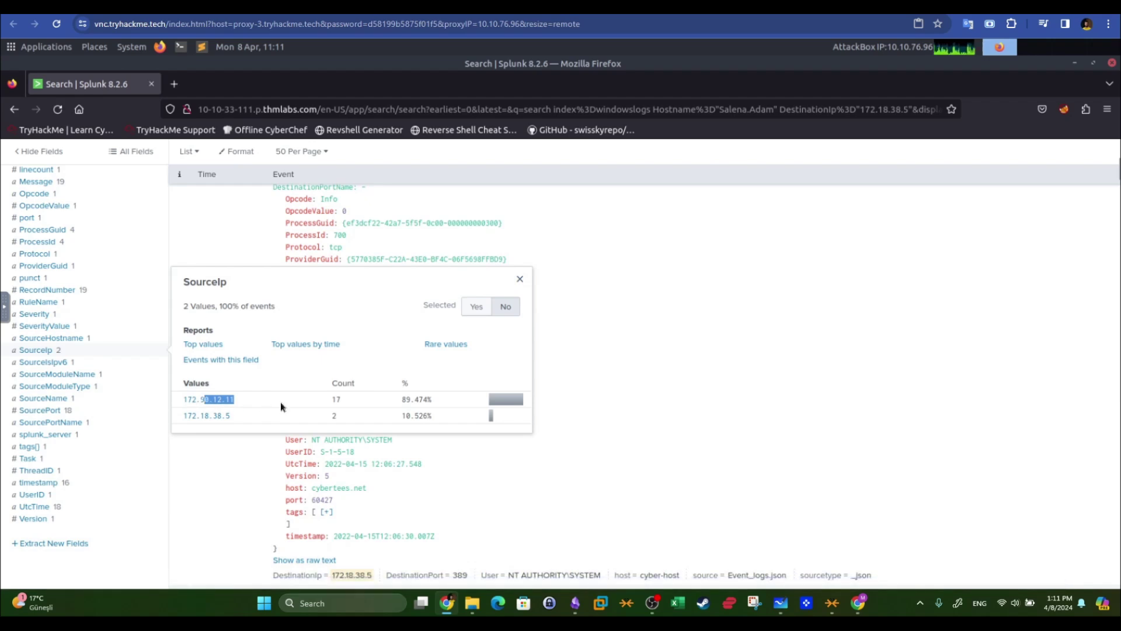
click(286, 404)
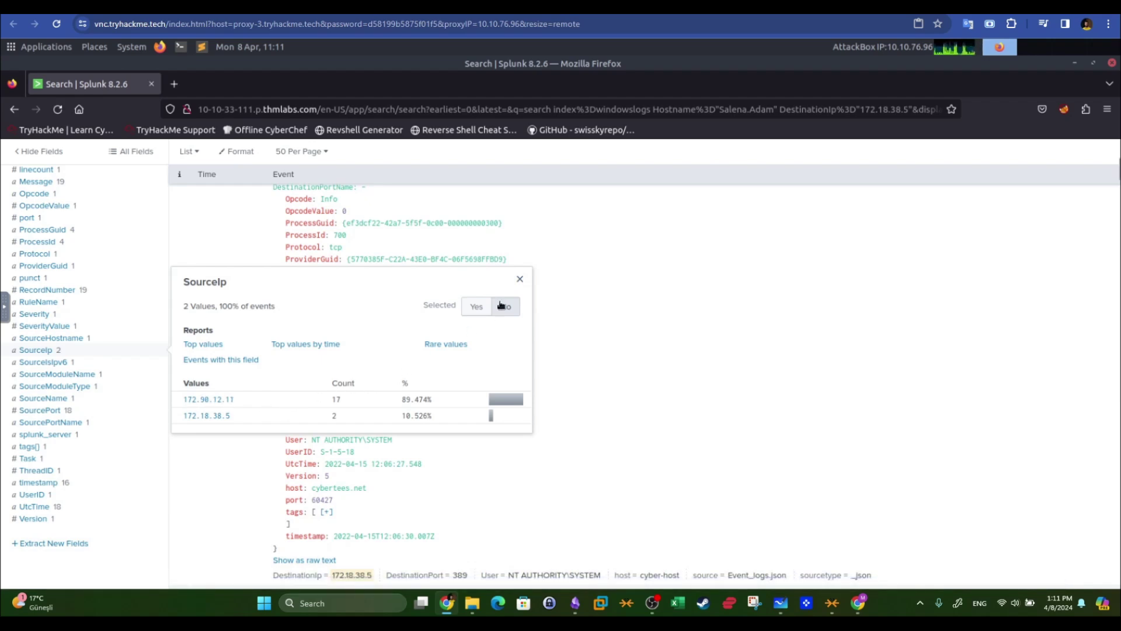
click(519, 280)
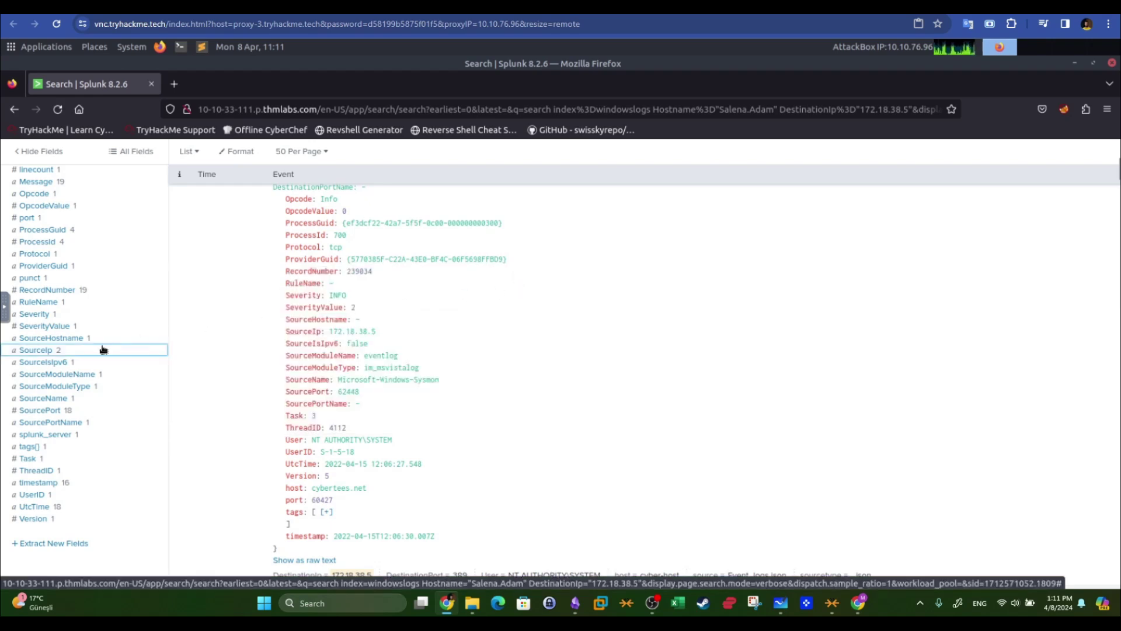
scroll(291, 286, up, 10)
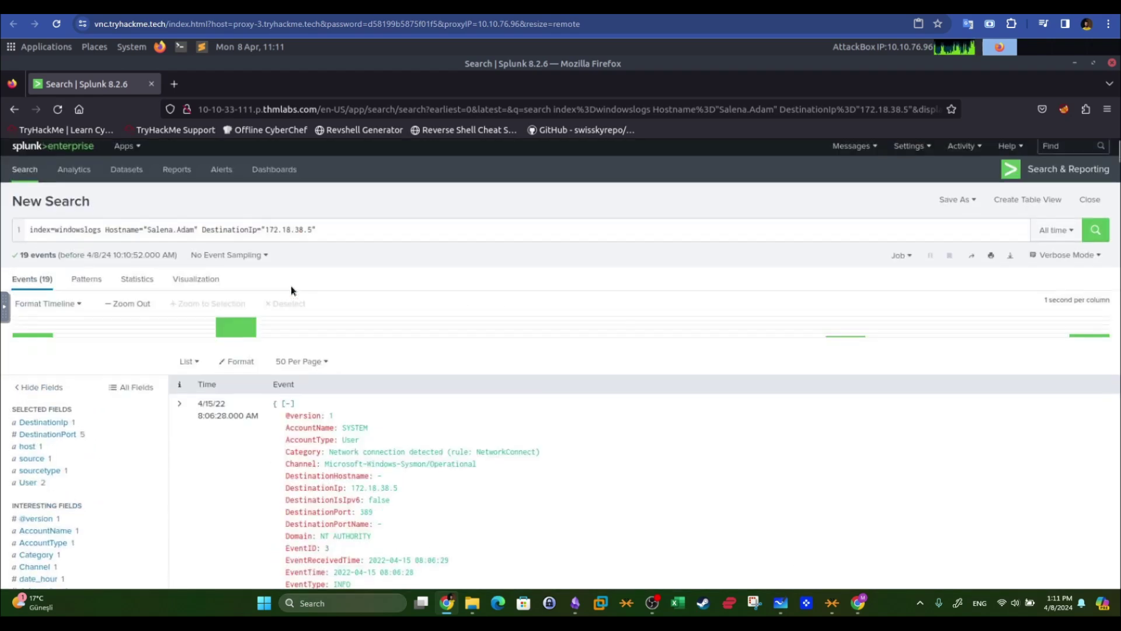
click(352, 235)
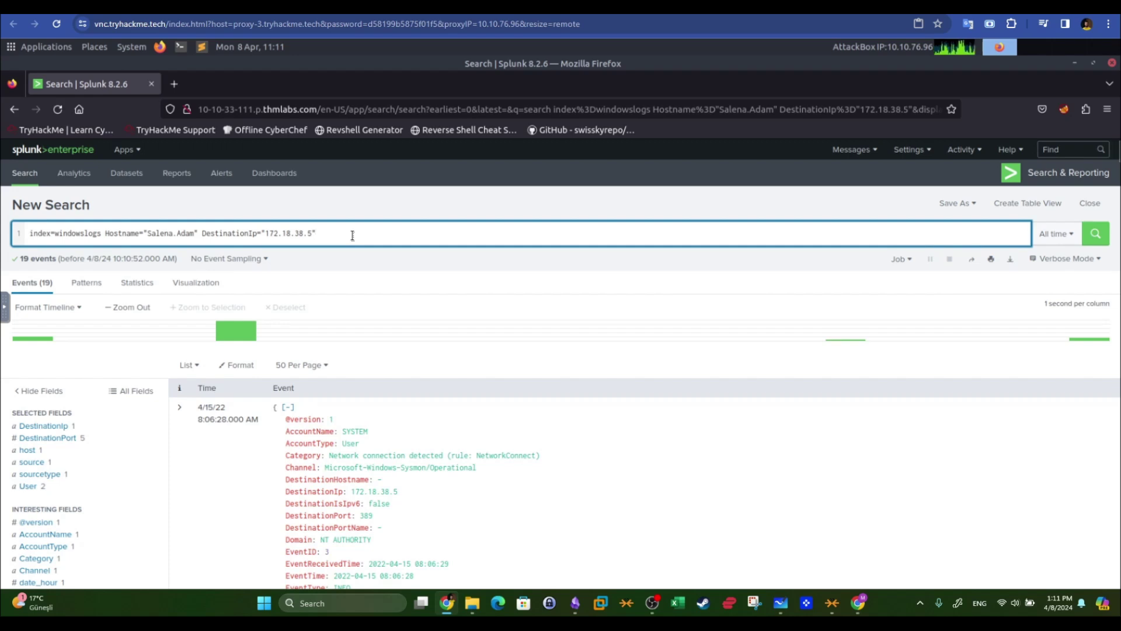
text(| SORT)
key(BackSpace)
key(BackSpace)
key(BackSpace)
key(BackSpace)
text(so)
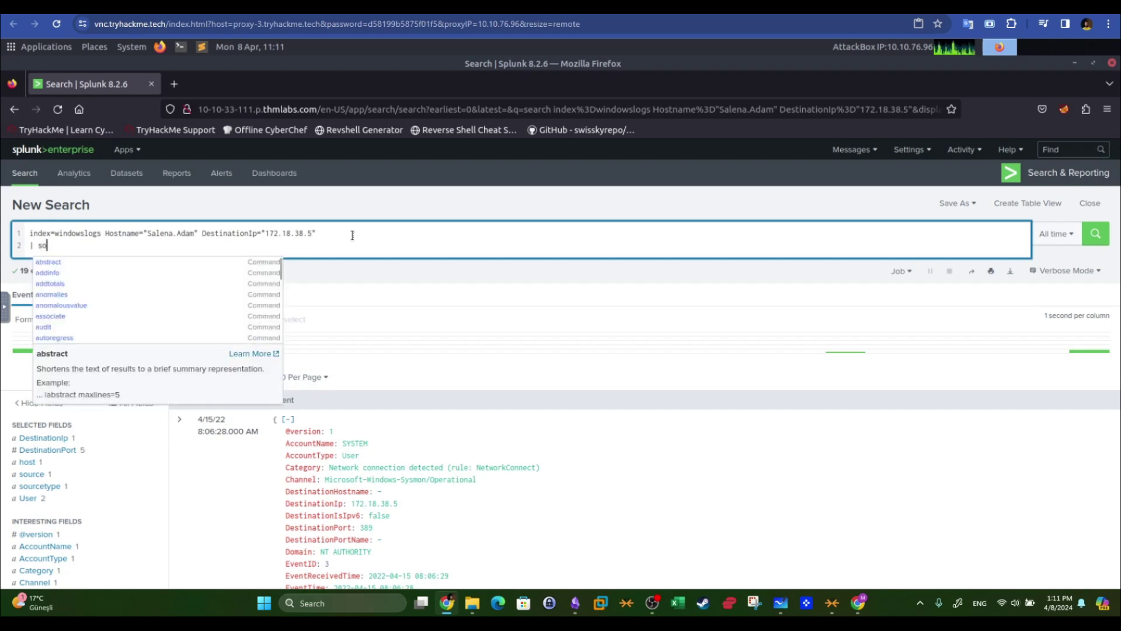
text(rt )
text(S)
key(BackSpace)
key(BackSpace)
key(BackSpace)
key(BackSpace)
key(BackSpace)
key(BackSpace)
key(BackSpace)
key(BackSpace)
key(BackSpace)
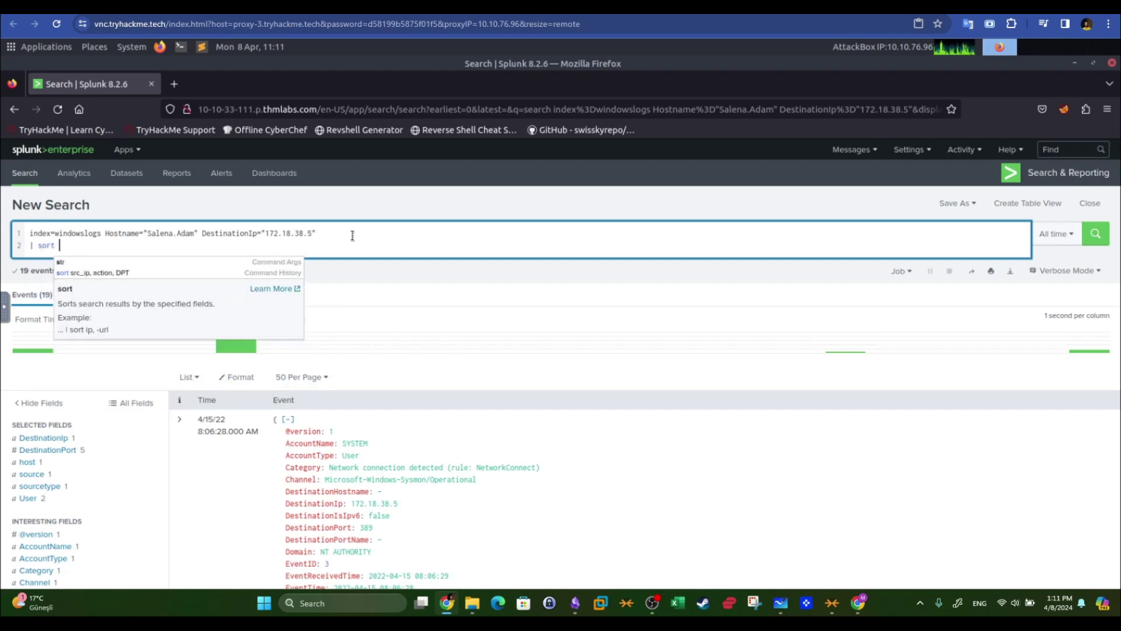
Append the field name SourceIp to the query and check it against the list of interesting fields.
text(S)
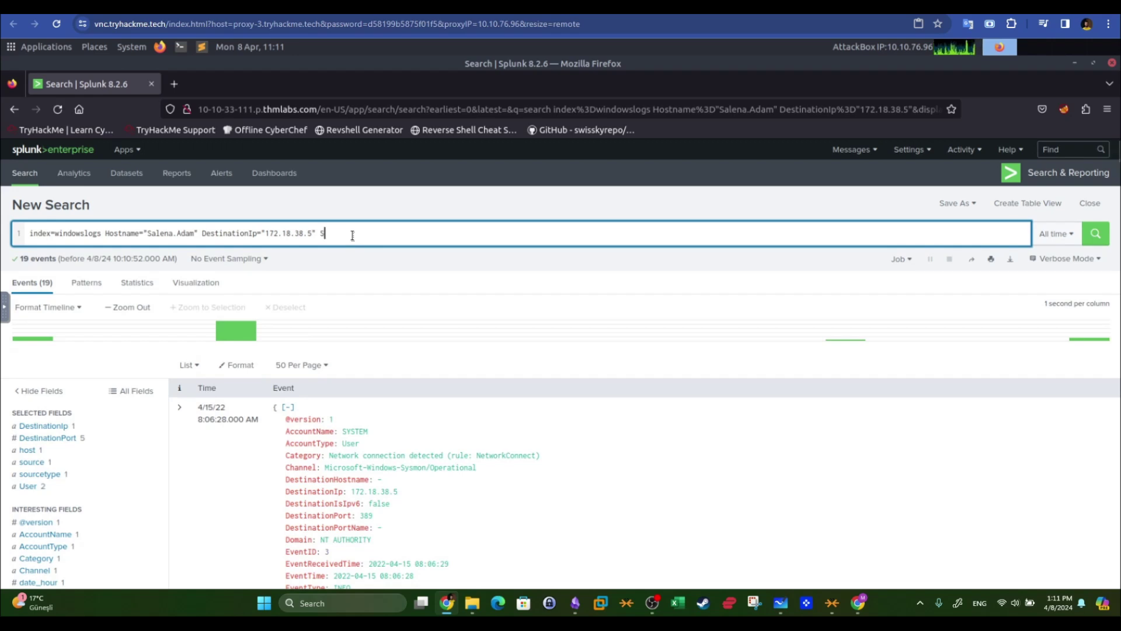
text(ourceI)
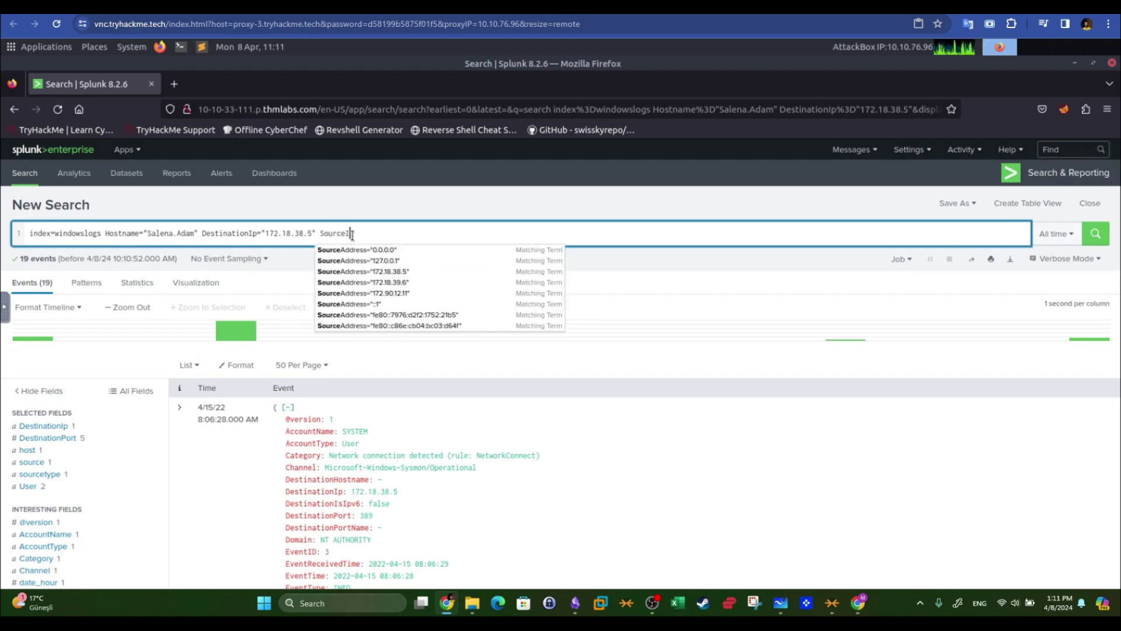
text(p)
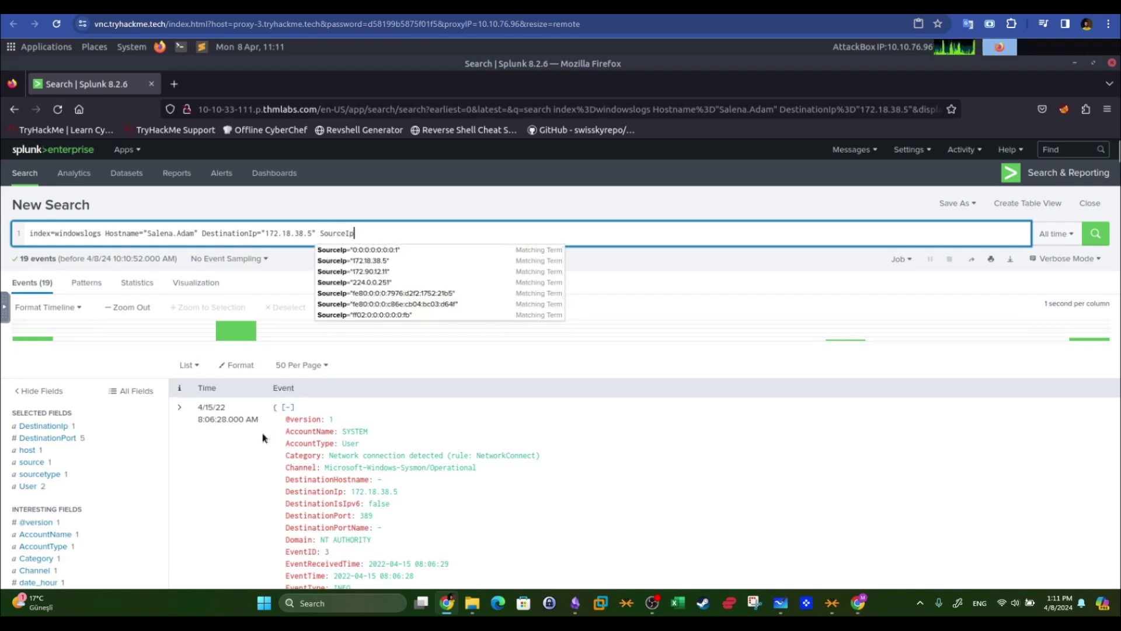
scroll(152, 476, down, 10)
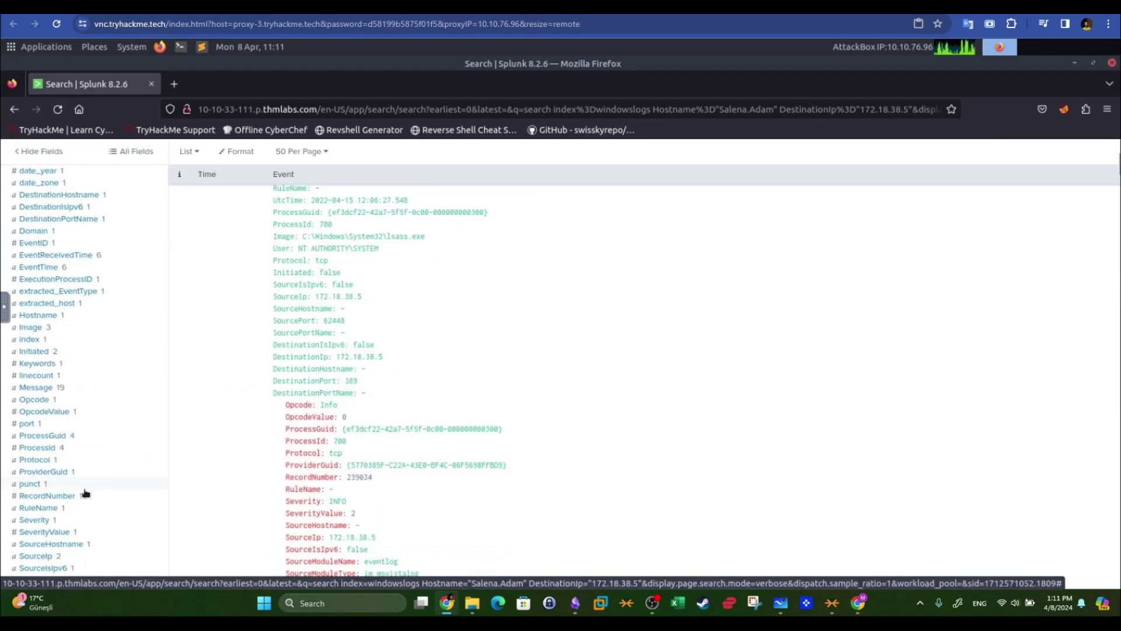
scroll(58, 517, down, 2)
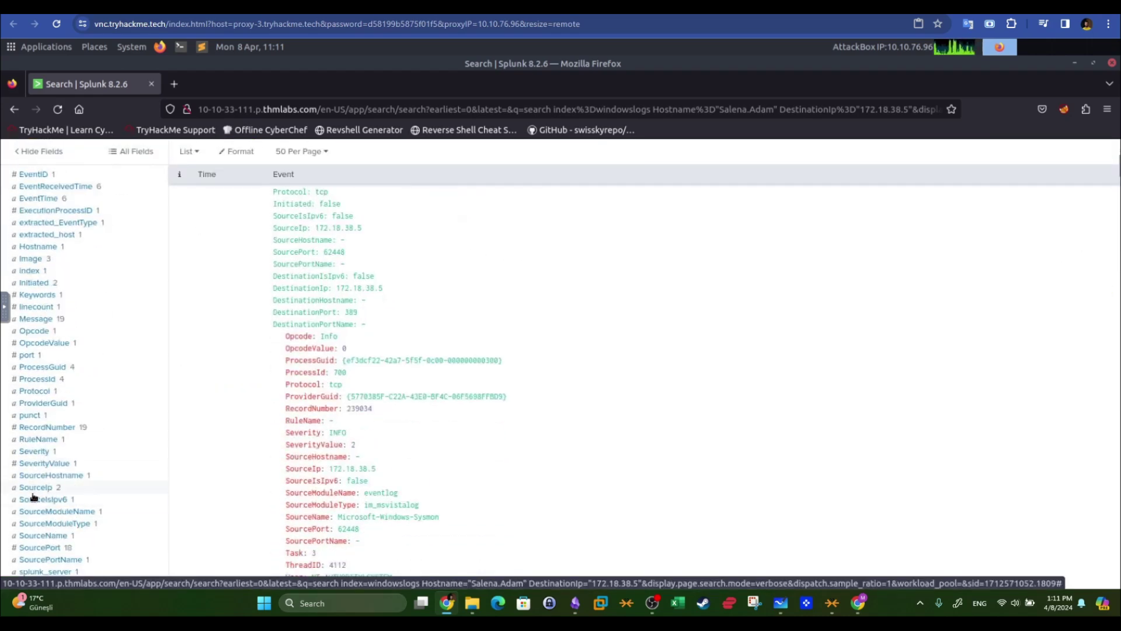
scroll(36, 496, up, 15)
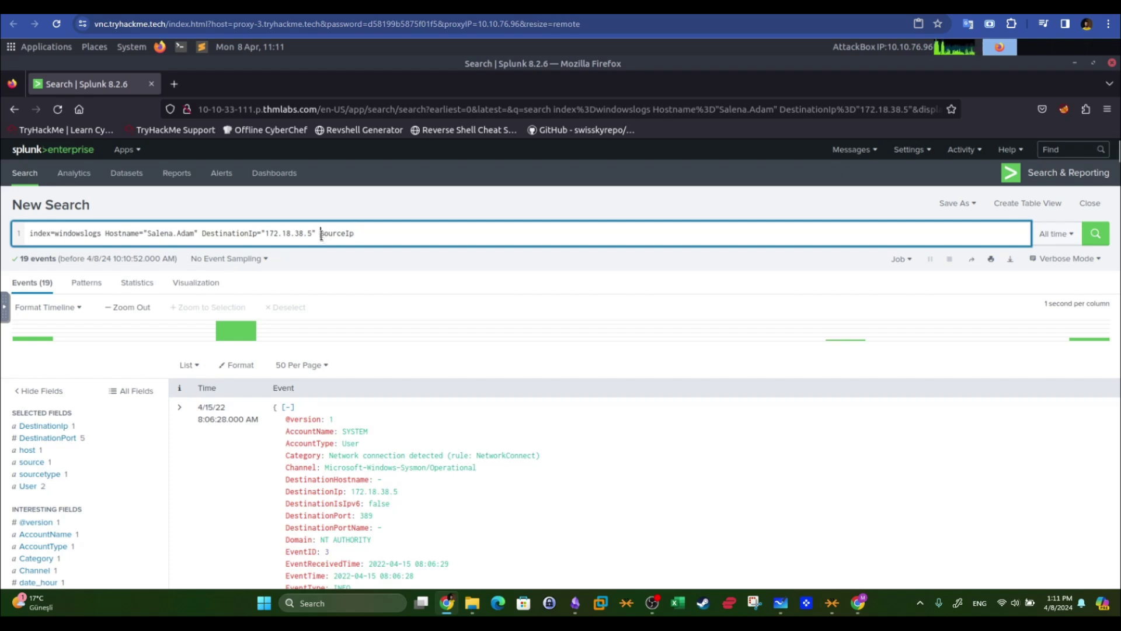
Turn SourceIp into a second query line reading | table SourceIp Hostname and run the search.
key(shift+Return)
text(|  table)
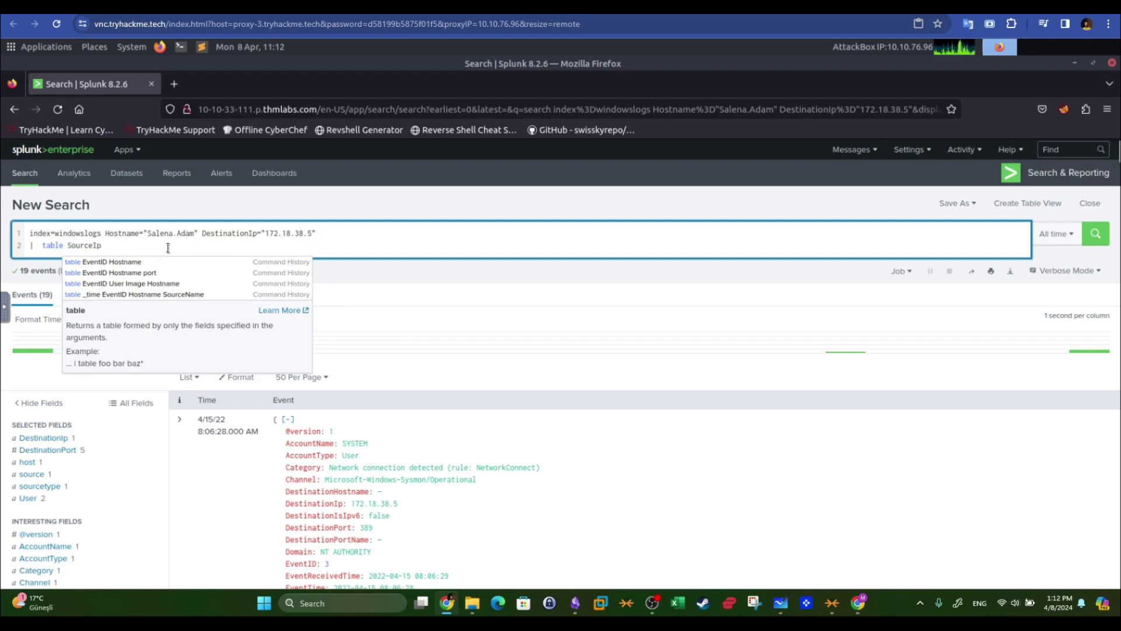
click(139, 247)
text(Ho)
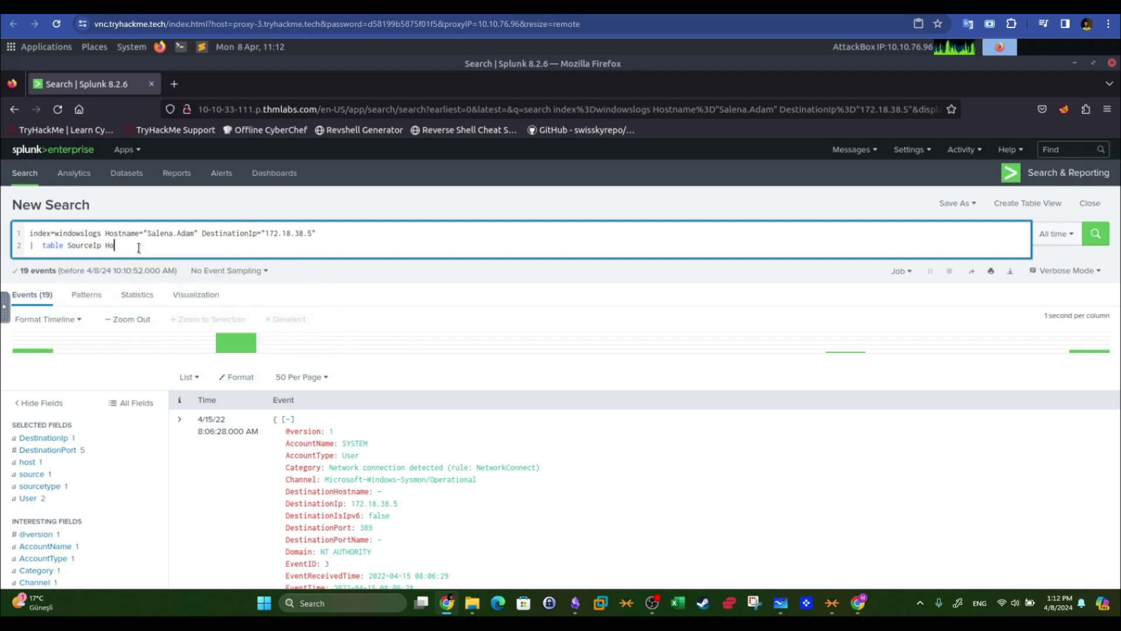
text(stname)
key(Return)
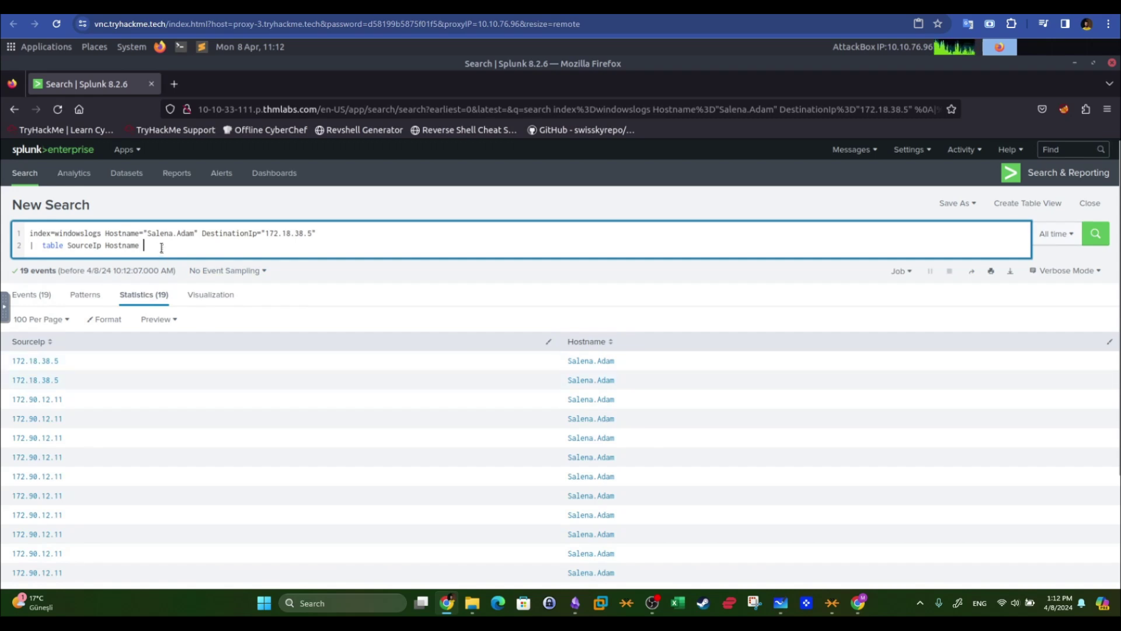
Add a third query line reading | dedup SourceIp and run the search.
key(shift+Return)
text(| dedup SourceIp)
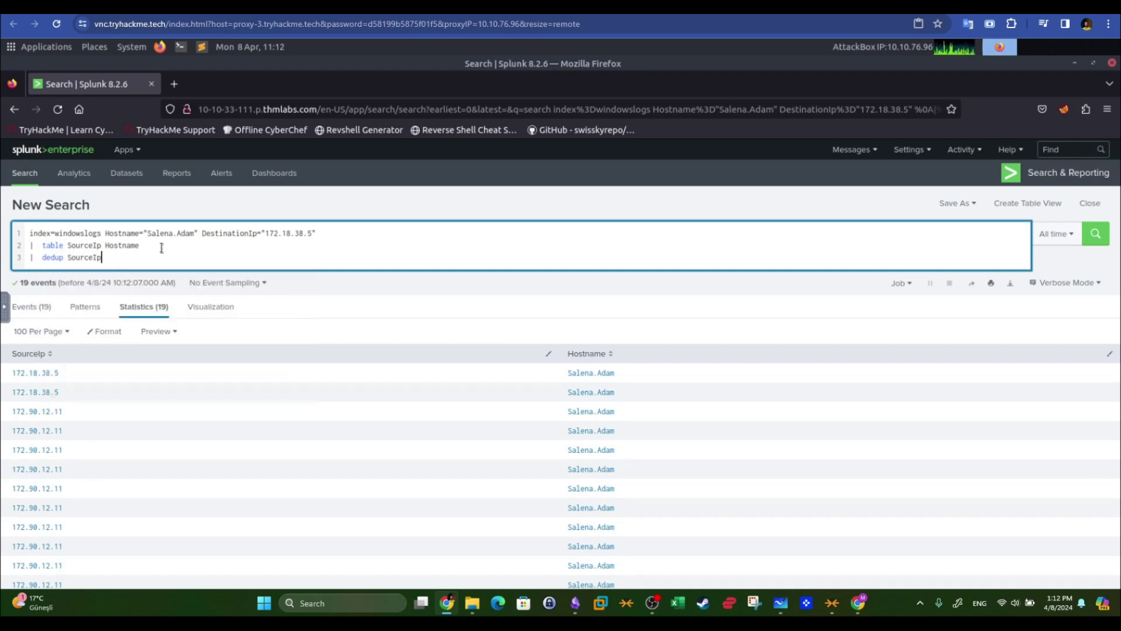
key(Return)
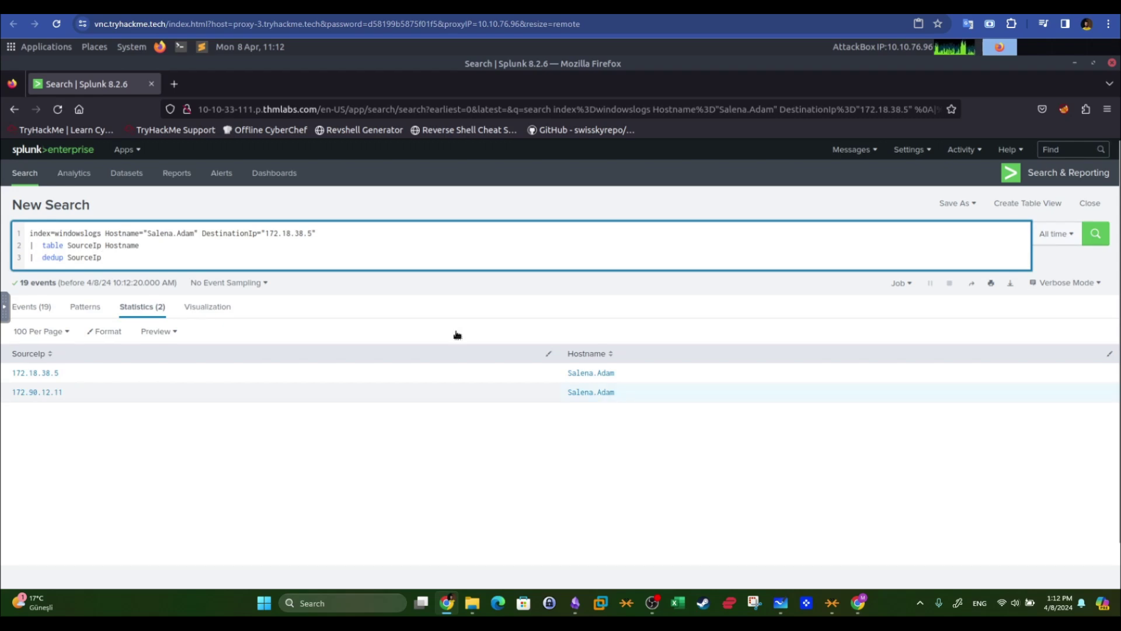
Add a fourth query line reading | sort - count, run the search, and order the results table by SourceIp in descending order.
text(|)
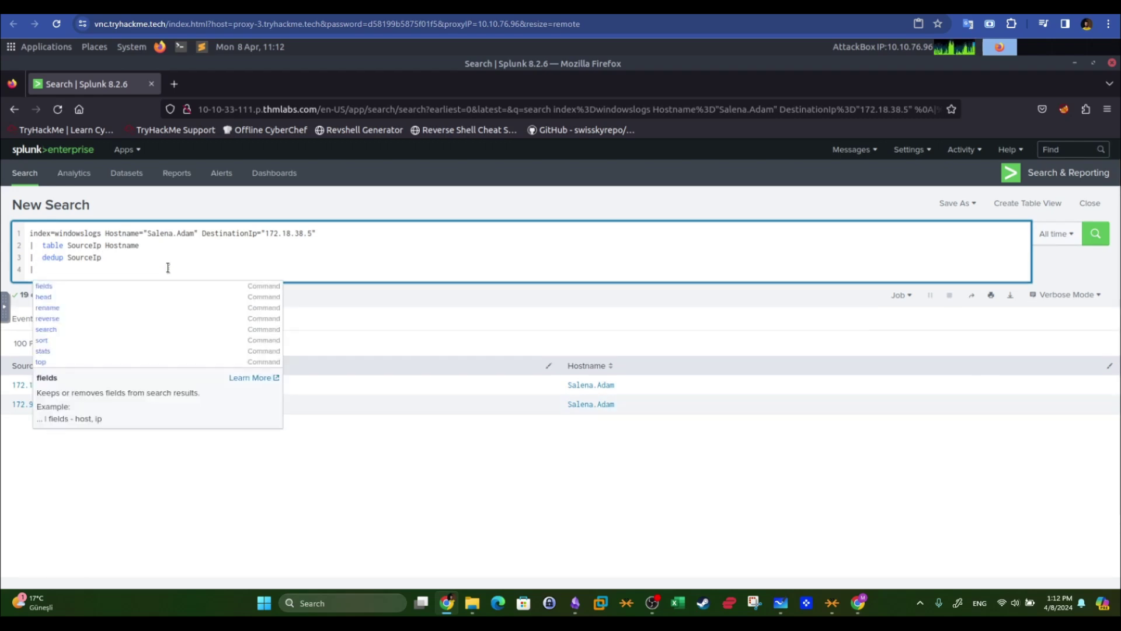
text( sort)
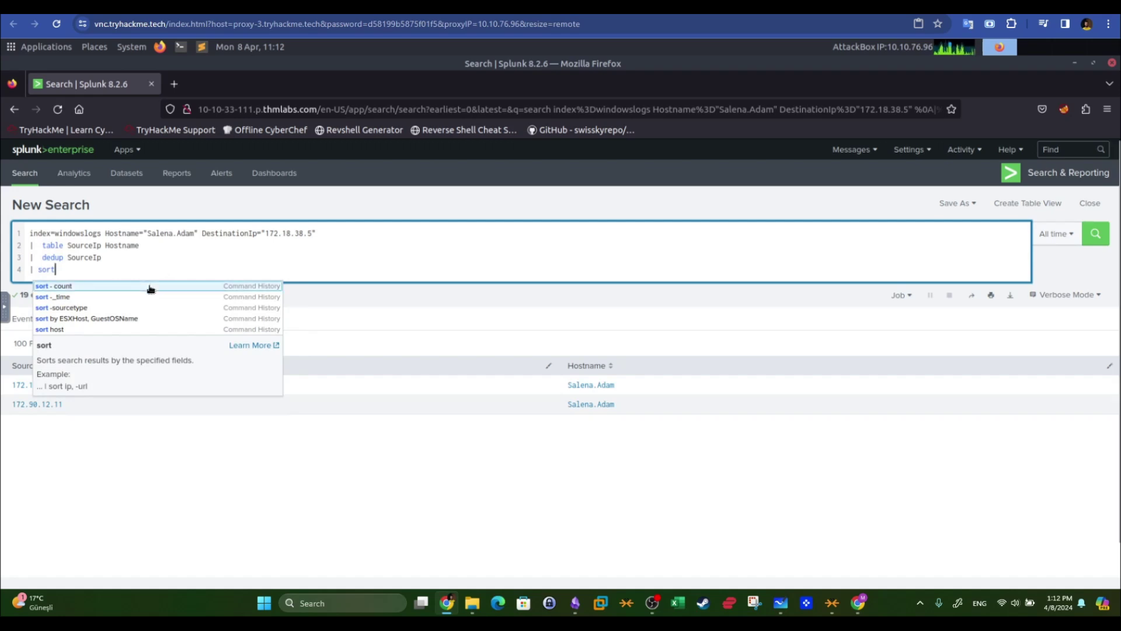
click(150, 287)
click(1106, 237)
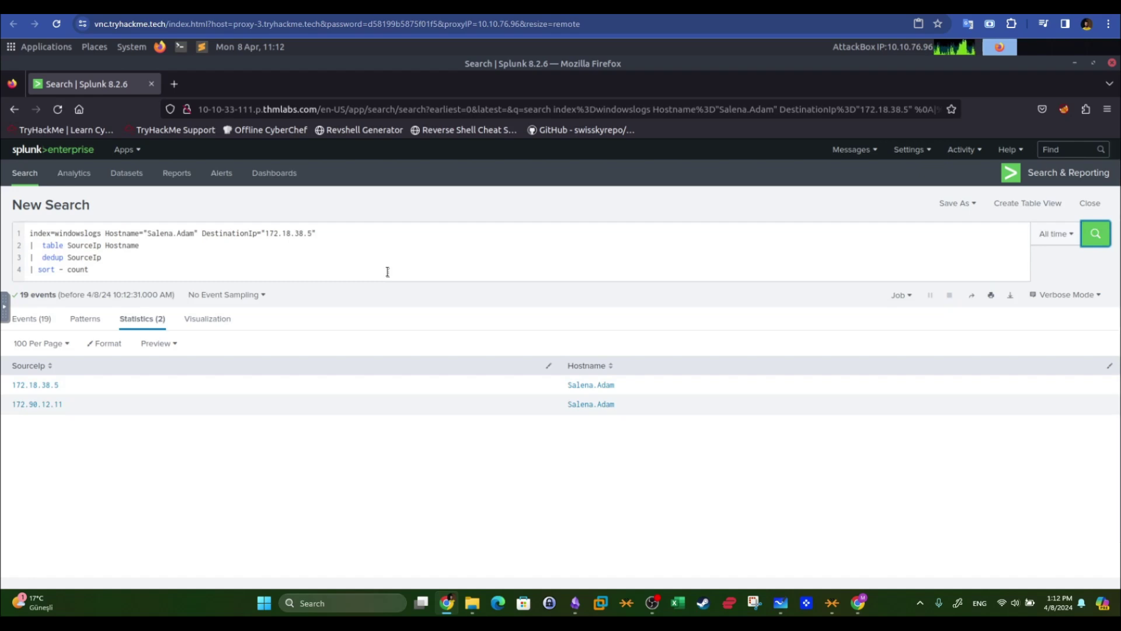
click(51, 368)
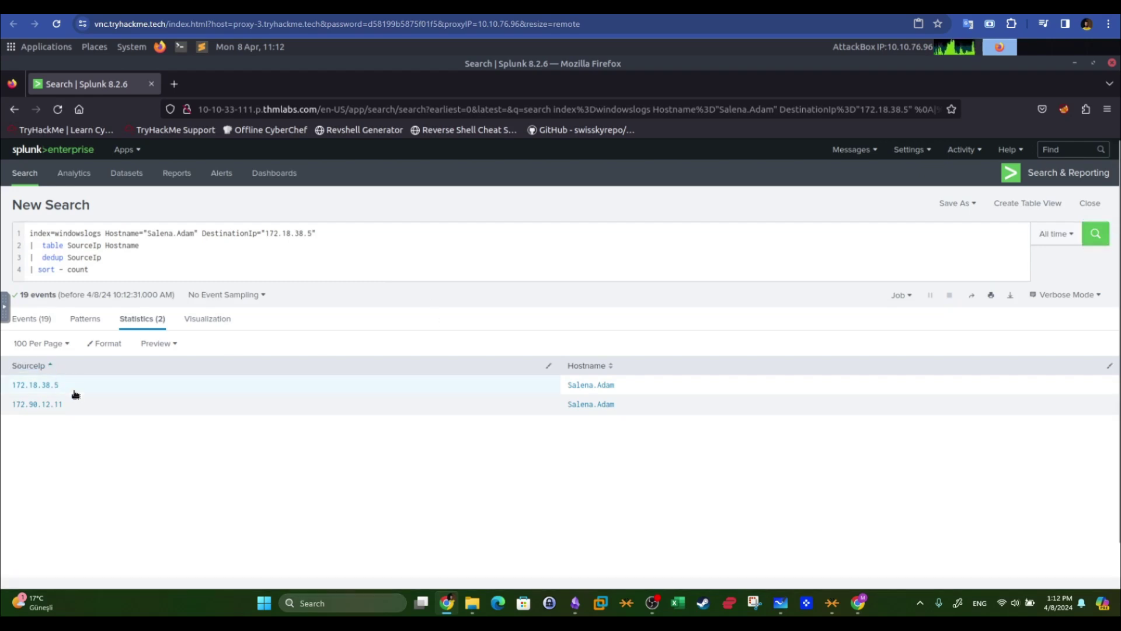
click(50, 365)
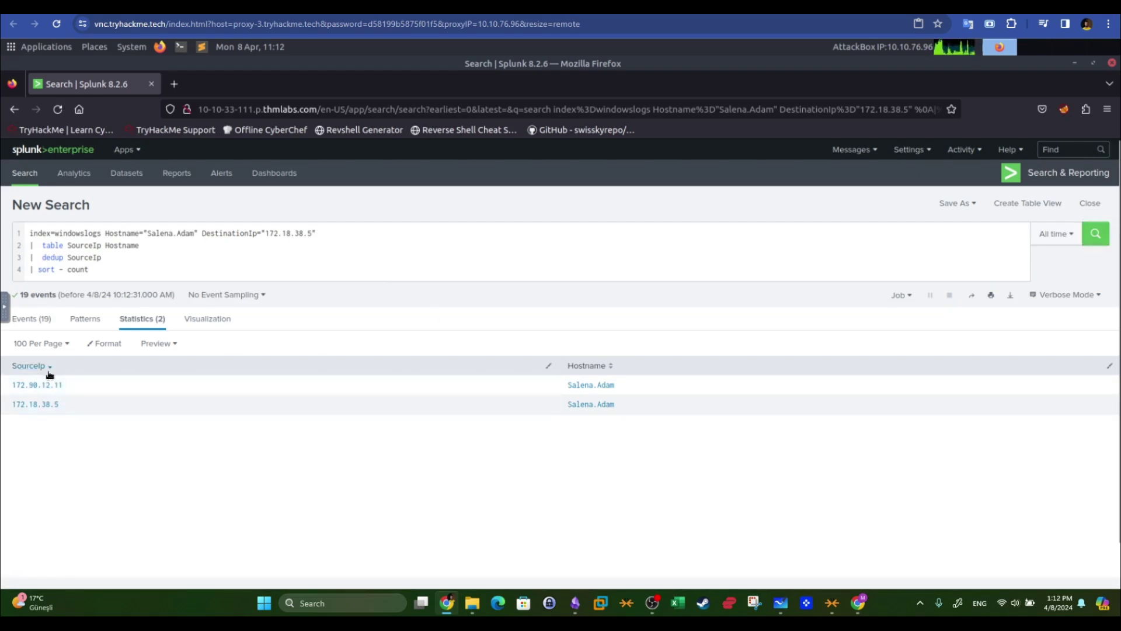
drag(52, 390, 7, 389)
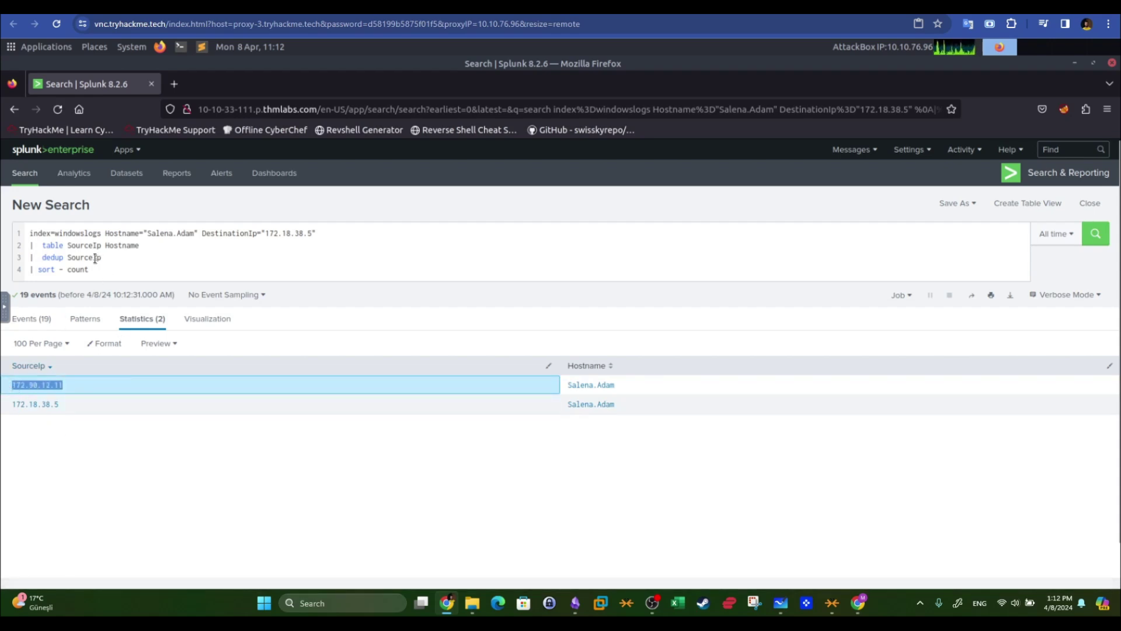
Change the sort line to | sort SourceIp, run the search, and order the results by SourceIp descending to inspect the first address.
drag(90, 273, 60, 273)
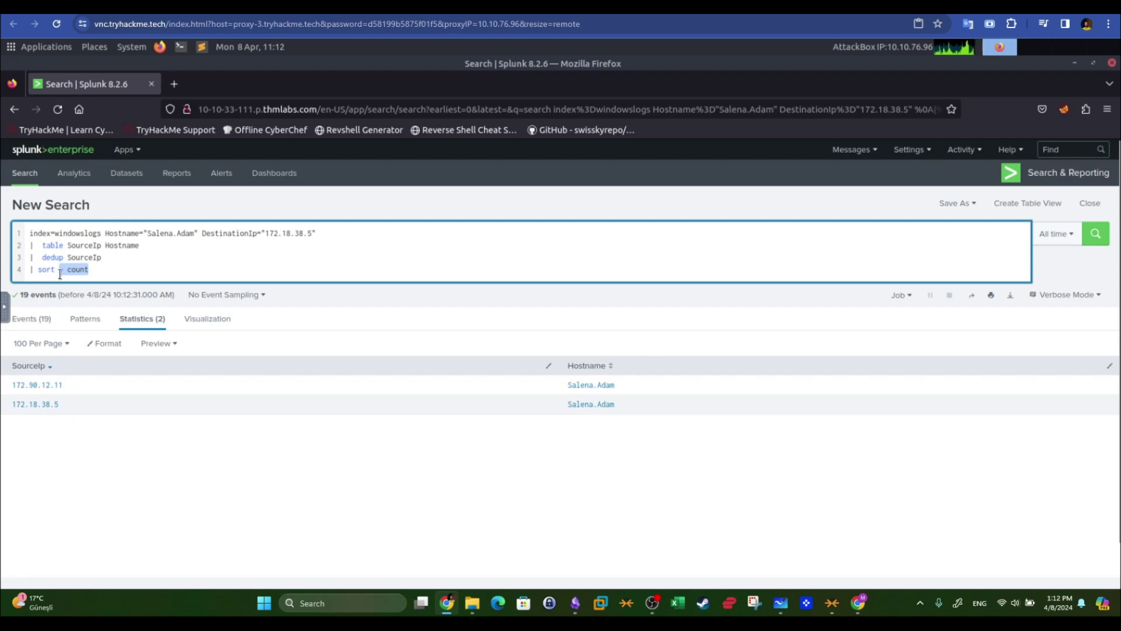
text(SourceIp)
key(Return)
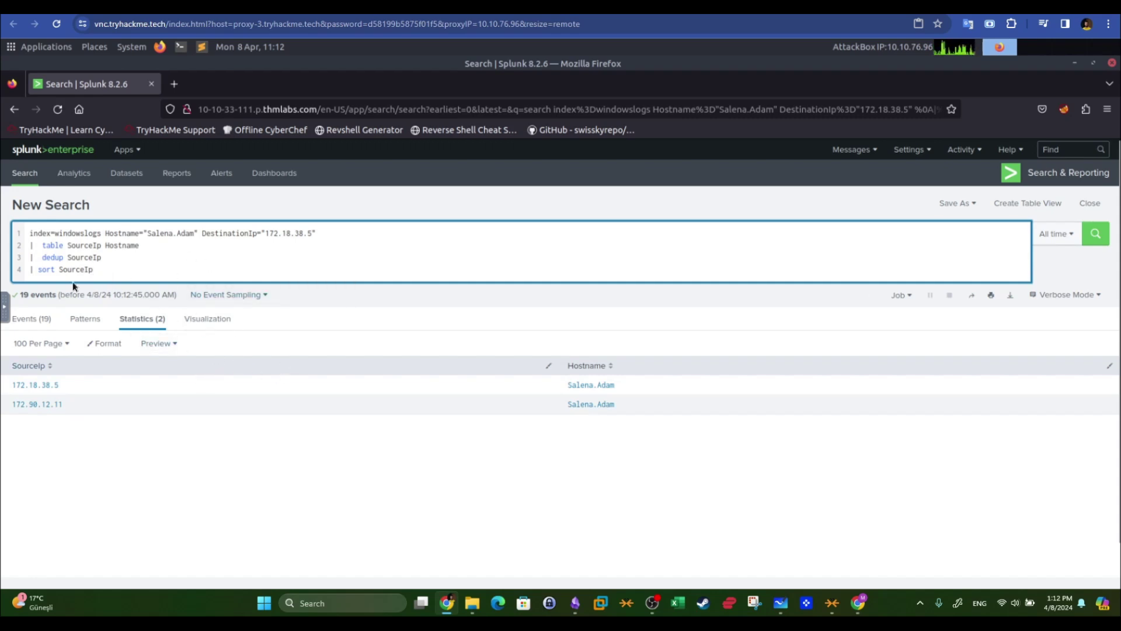
drag(56, 270, 38, 270)
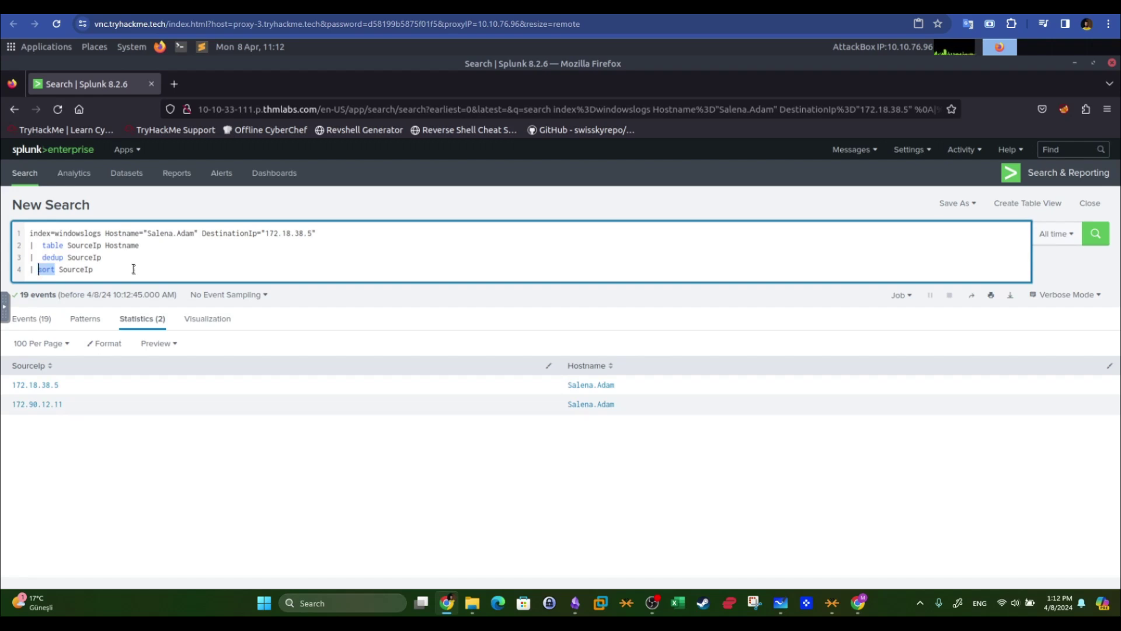
click(49, 368)
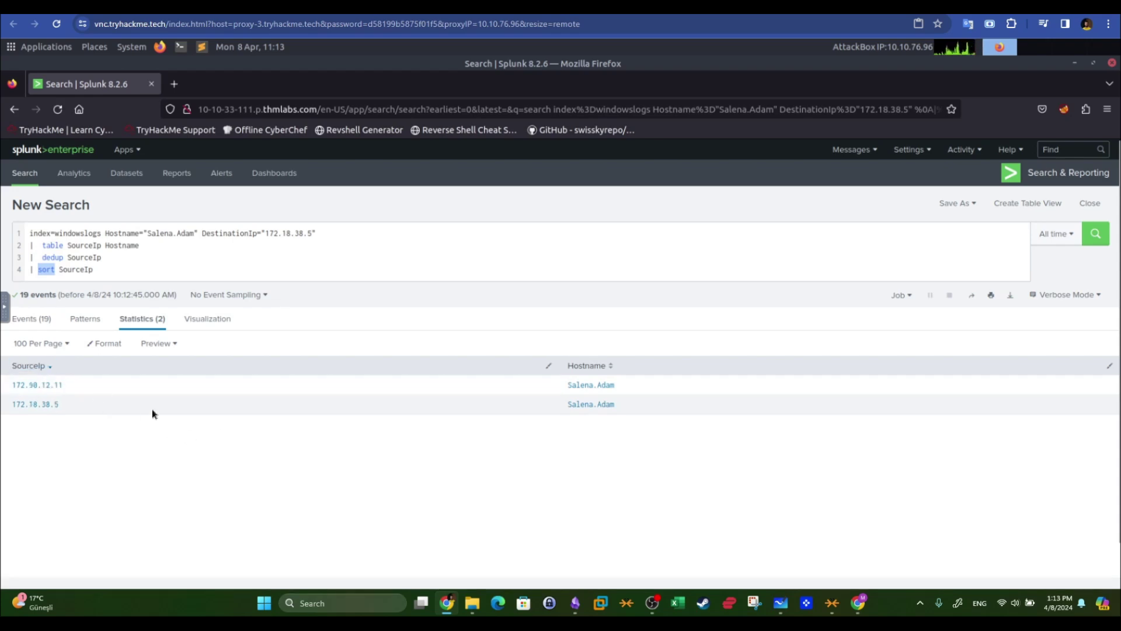
drag(26, 389, 28, 390)
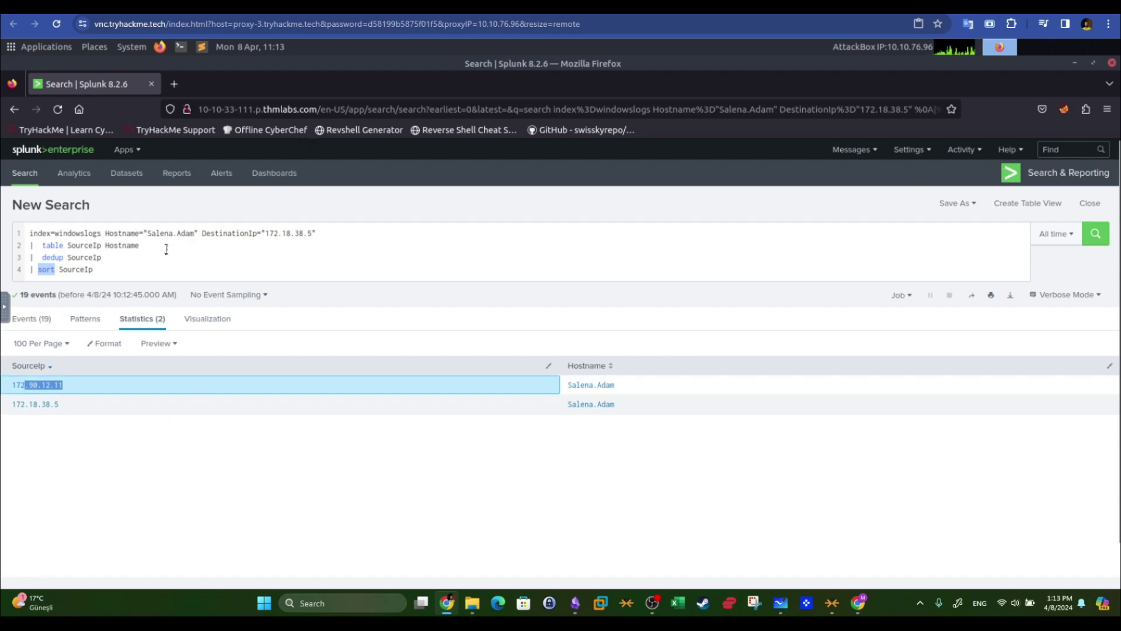
Remove the dedup line from the query, rerun the search, and order the full results by SourceIp descending.
drag(114, 258, 21, 259)
key(BackSpace)
key(BackSpace)
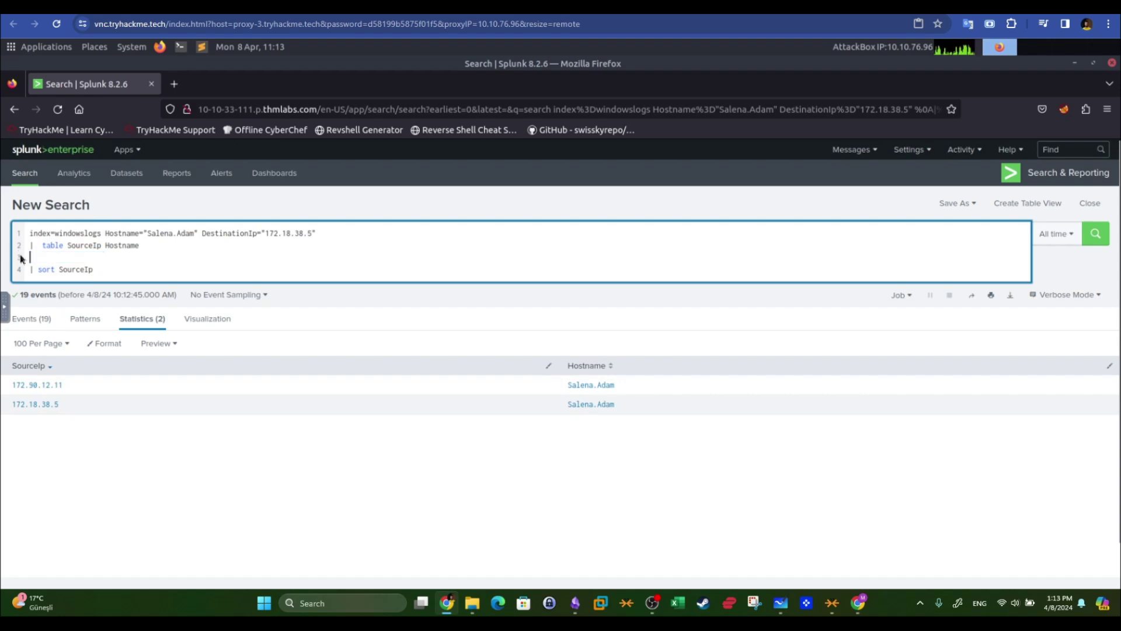
key(Return)
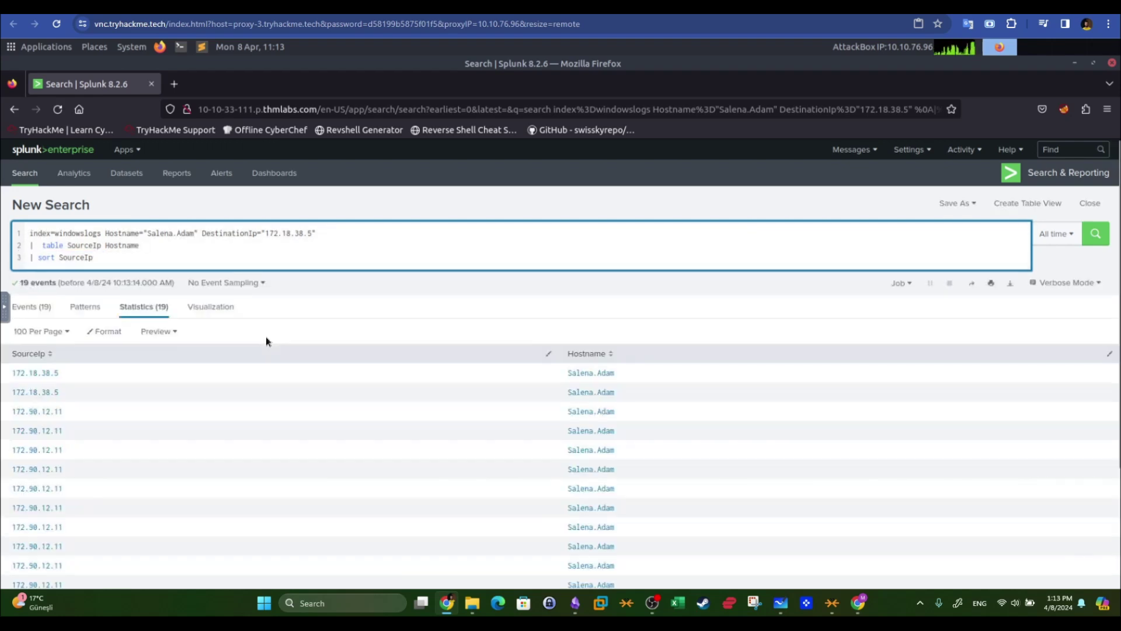
click(66, 356)
click(50, 355)
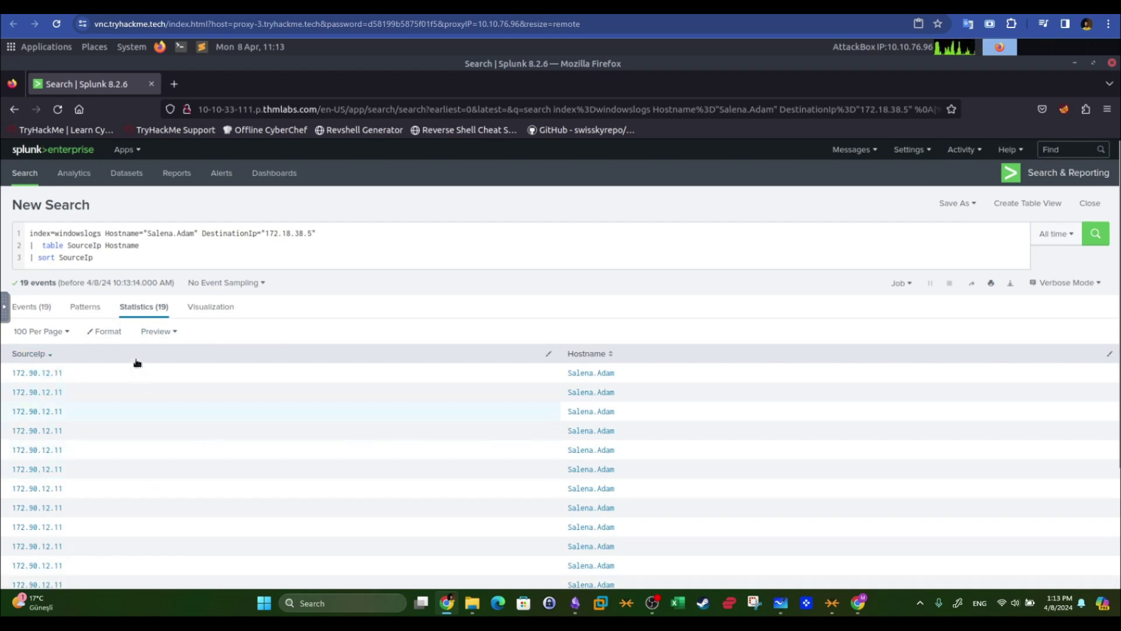
Read the TryHackMe question about windowslogs events containing the term cyber and return to the Splunk search.
click(448, 7)
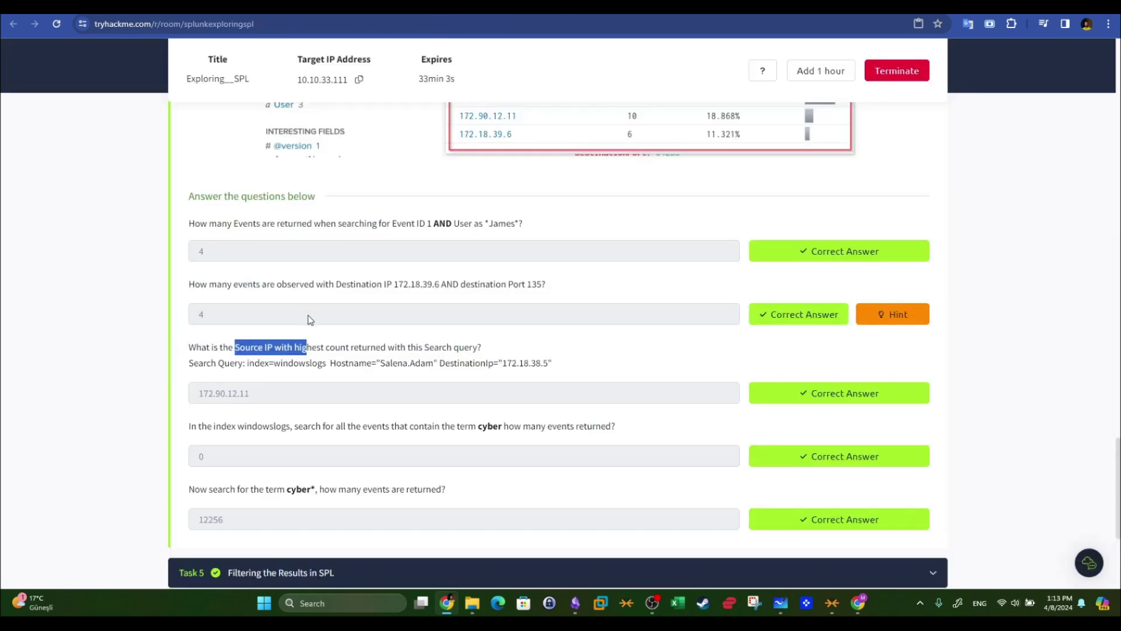
drag(191, 427, 291, 427)
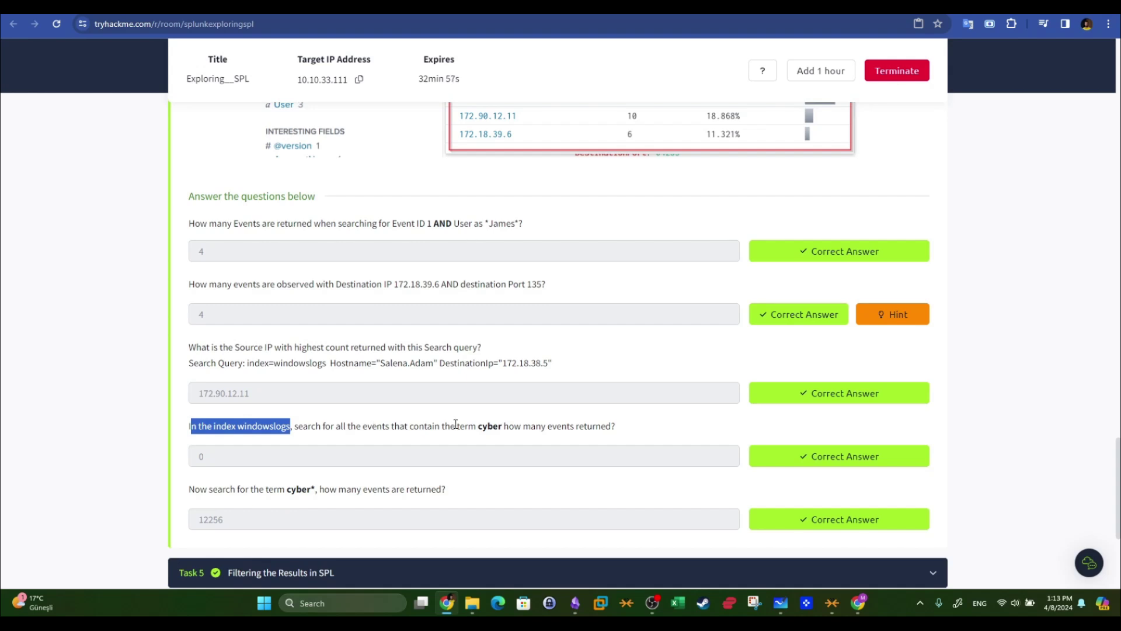
click(538, 7)
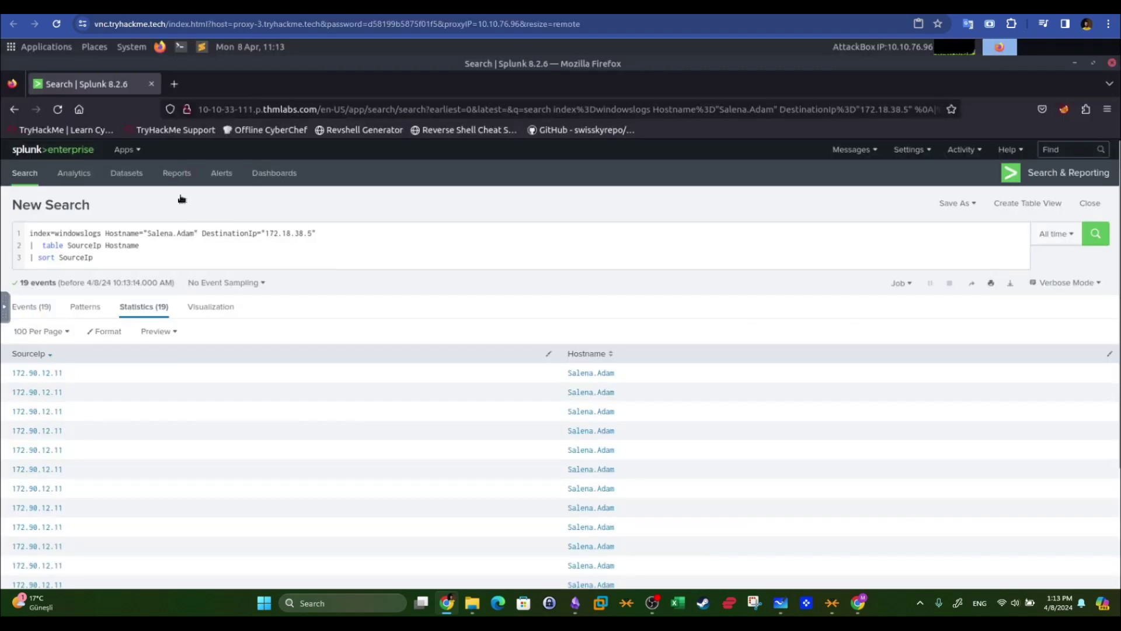
Reduce the query to index=windowslogs and run the search.
drag(313, 257, 105, 232)
key(BackSpace)
key(Return)
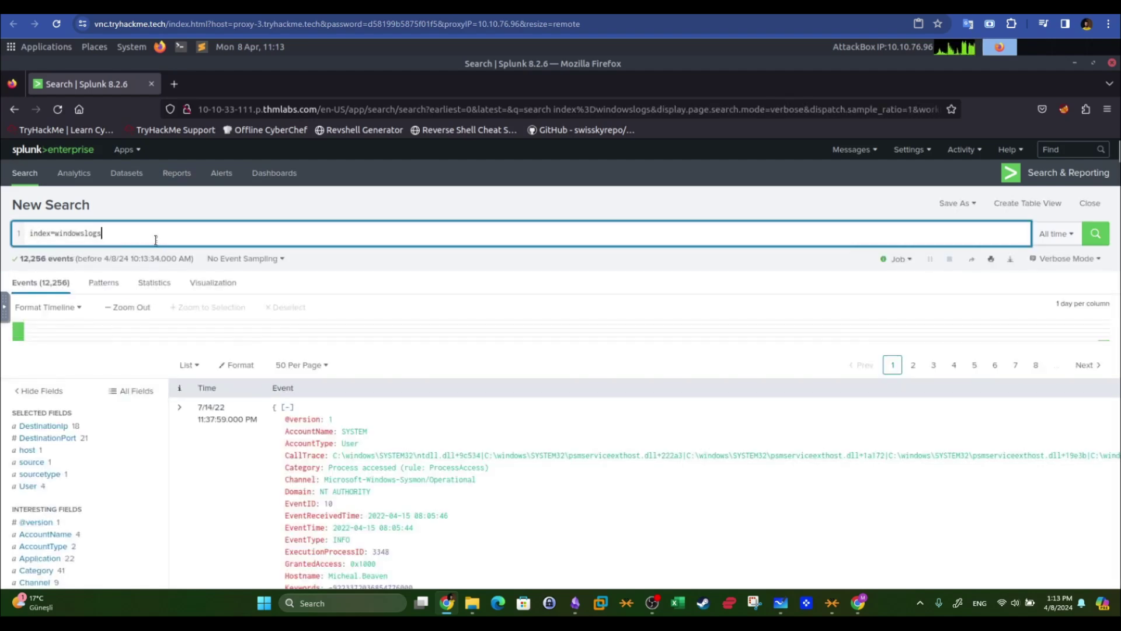
Append the term cyber to the query and run the search for matching events.
text(cyber)
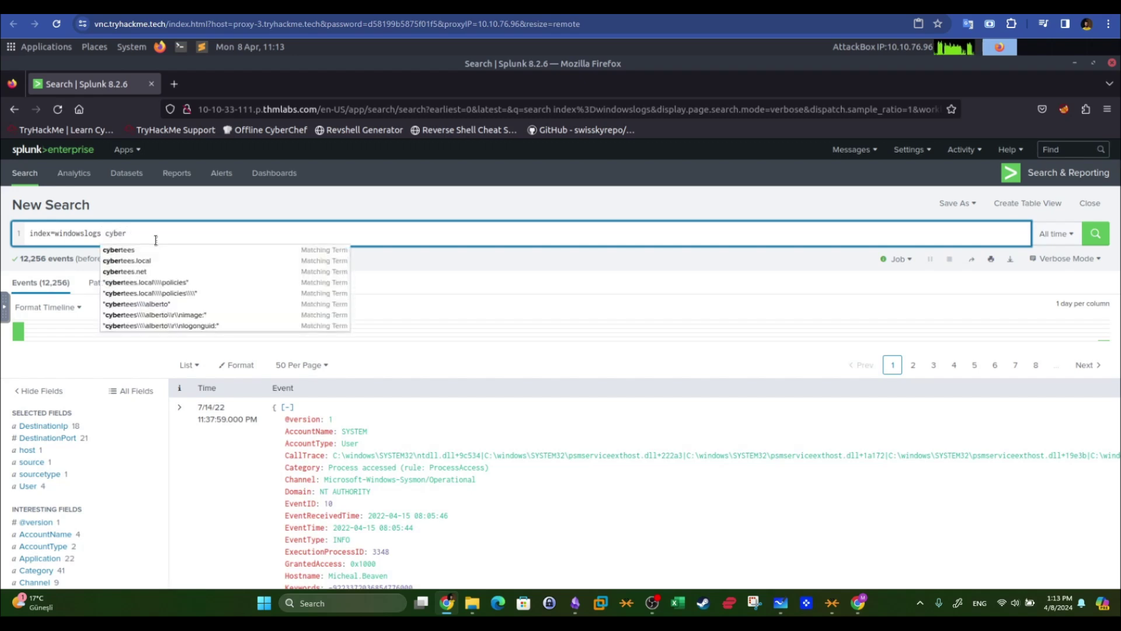
key(Return)
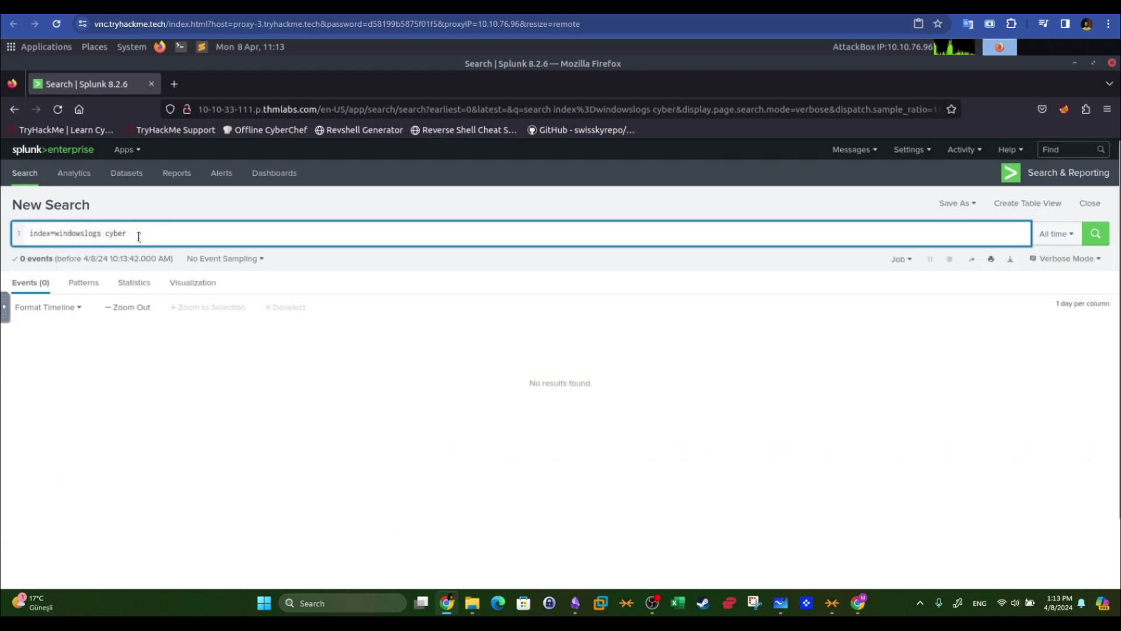
drag(107, 233, 128, 233)
click(178, 250)
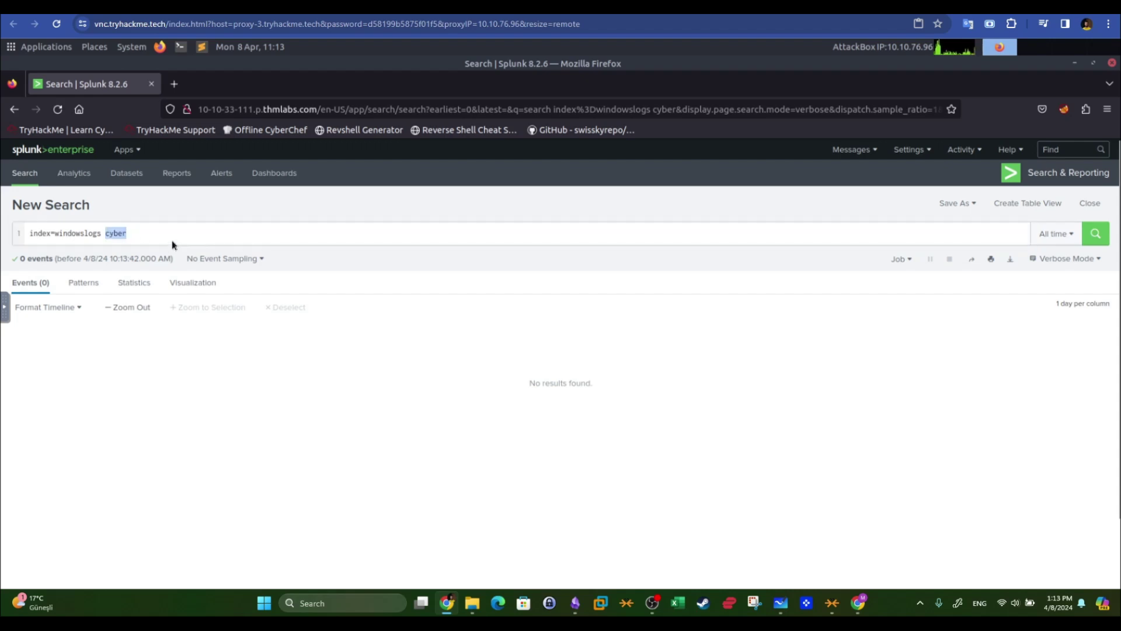
Read the TryHackMe question about searching for the wildcard term cyber* and its answer field.
click(152, 233)
key(ctrl+Tab)
scroll(344, 237, down, 2)
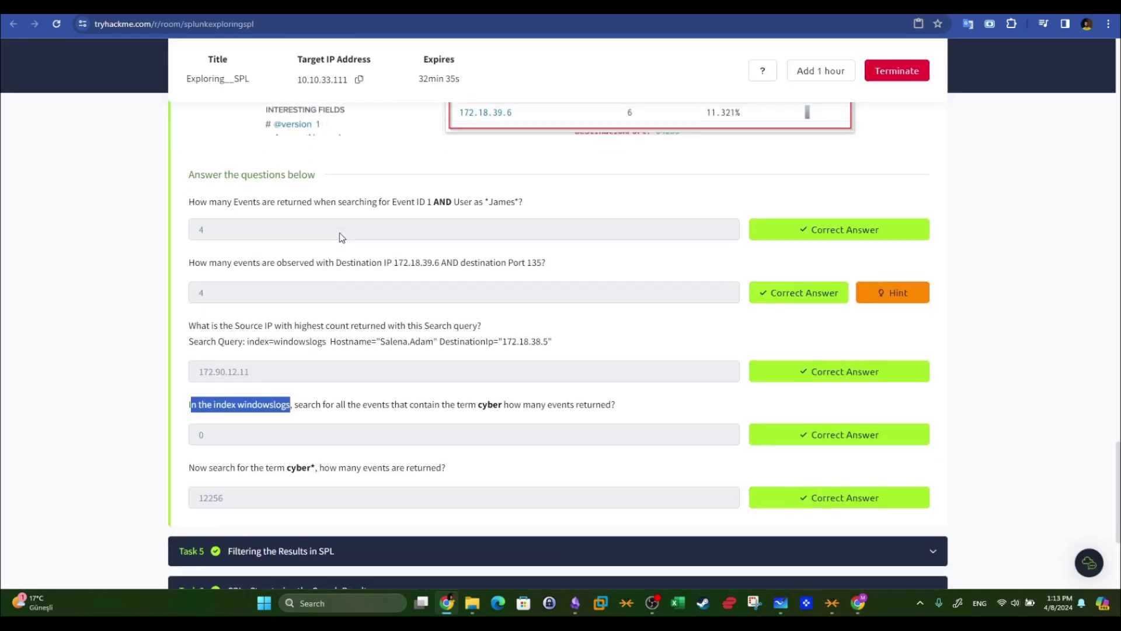
drag(310, 368, 314, 369)
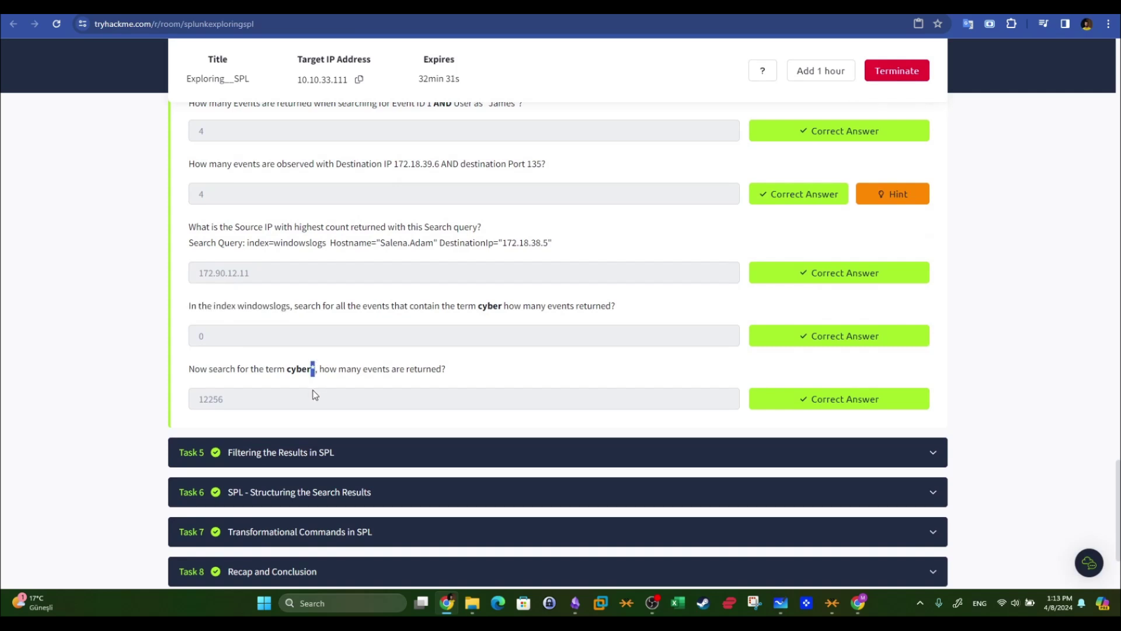
double_click(267, 401)
Return to Splunk, extend the query to index=windowslogs cyber*, and run the search.
click(274, 7)
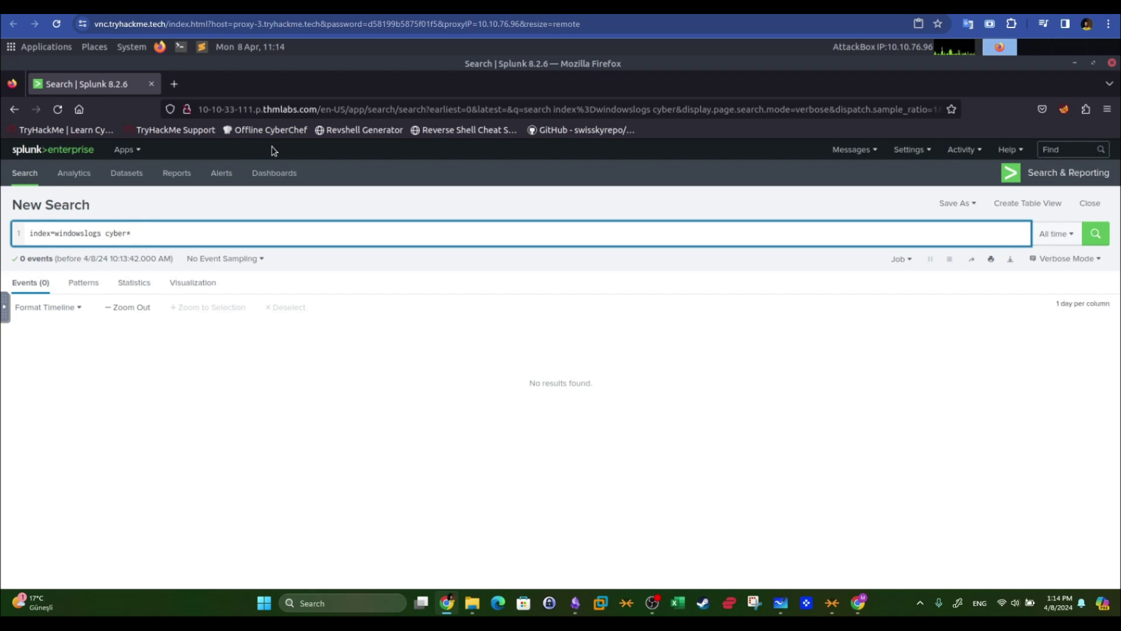
click(1096, 233)
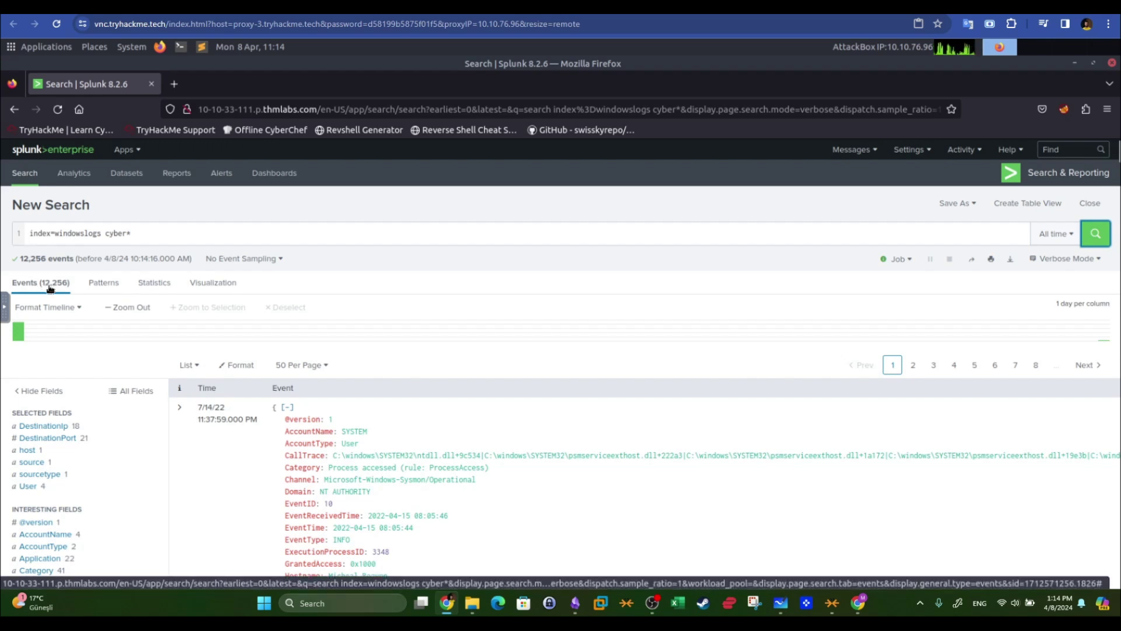
drag(97, 234, 64, 235)
click(125, 234)
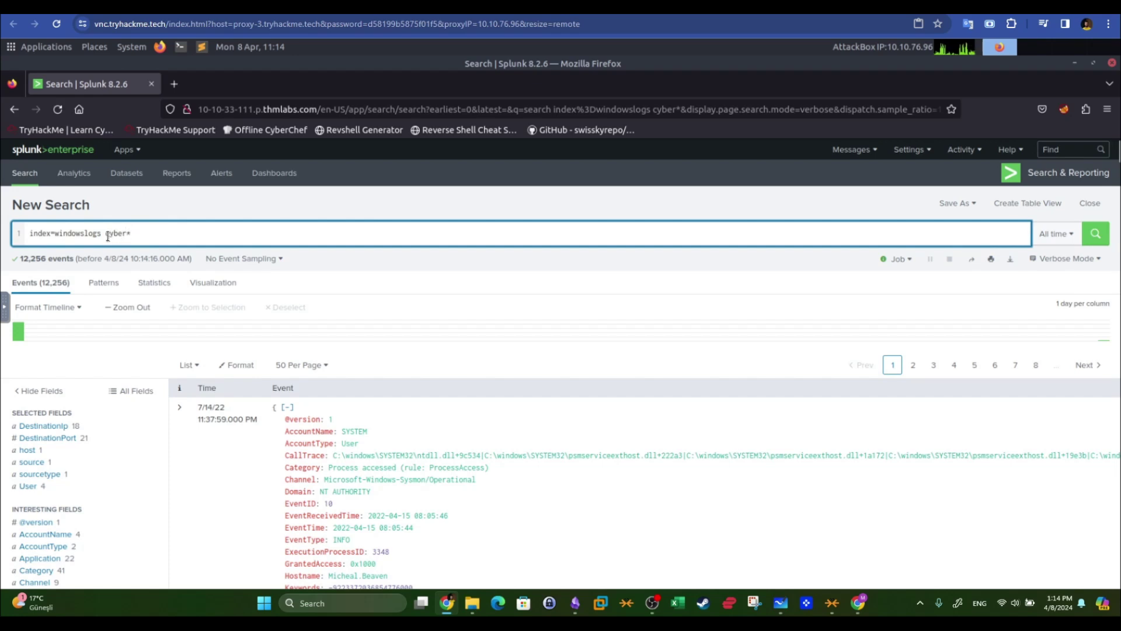
Try the wildcard in front of the term by changing the query to index=windowslogs *cyber and running it.
drag(106, 233, 126, 234)
click(143, 233)
drag(127, 234, 132, 234)
click(126, 233)
click(109, 234)
text(*)
key(Return)
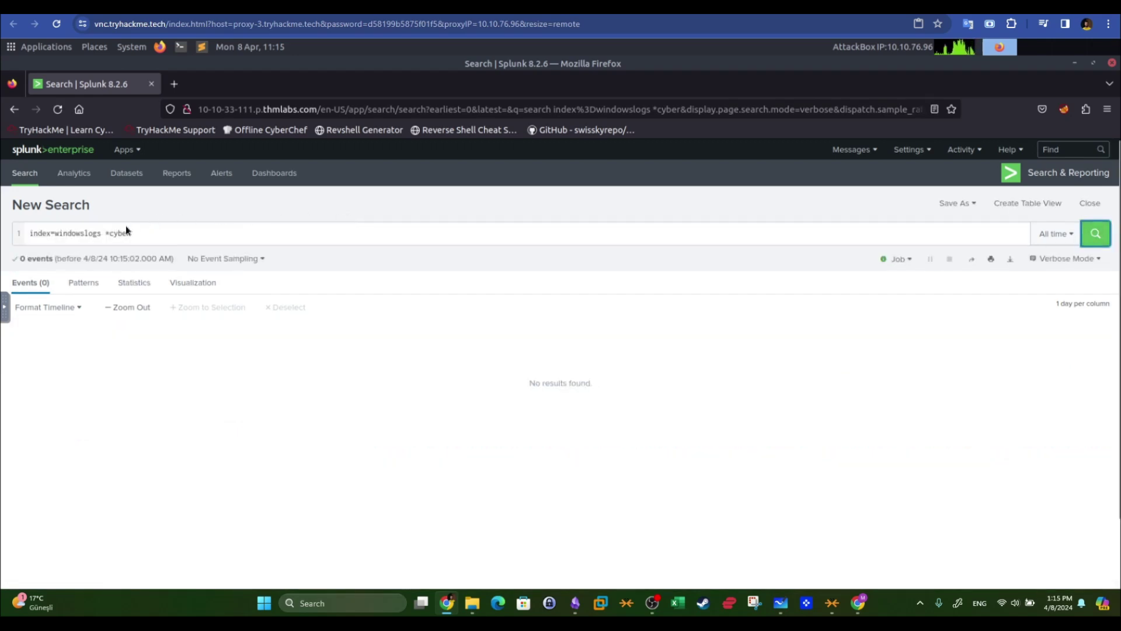
Move the wildcard back behind the term so the query reads index=windowslogs cyber* and rerun the search.
click(107, 232)
key(BackSpace)
click(177, 233)
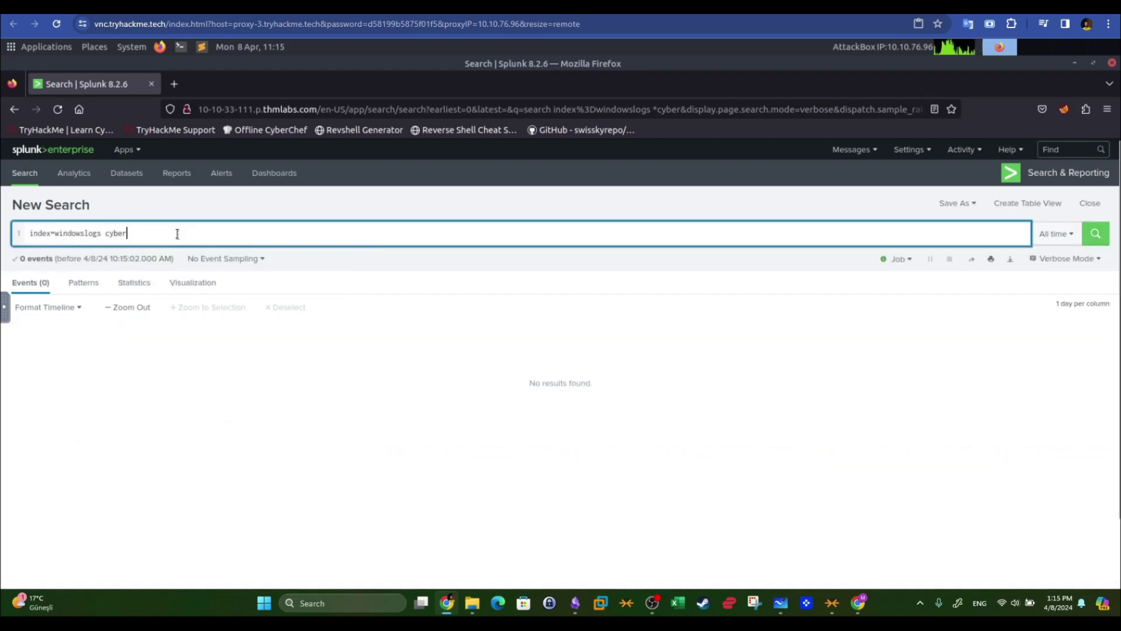
text(*)
key(Return)
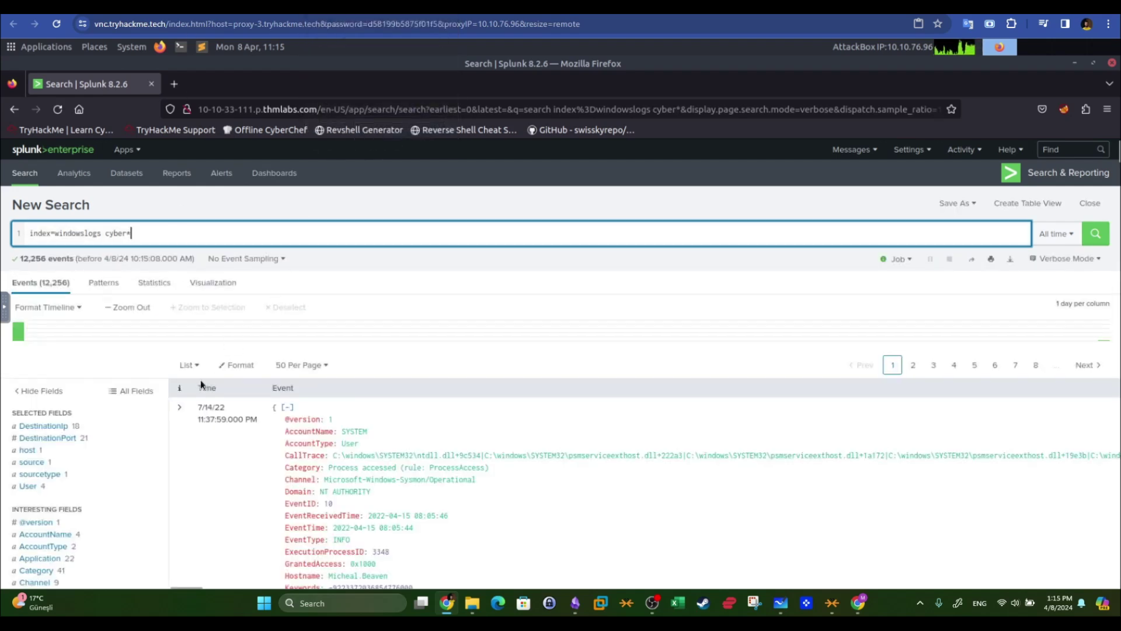
Switch the event display to Raw and examine the highlighted host values that match the wildcard term.
click(188, 365)
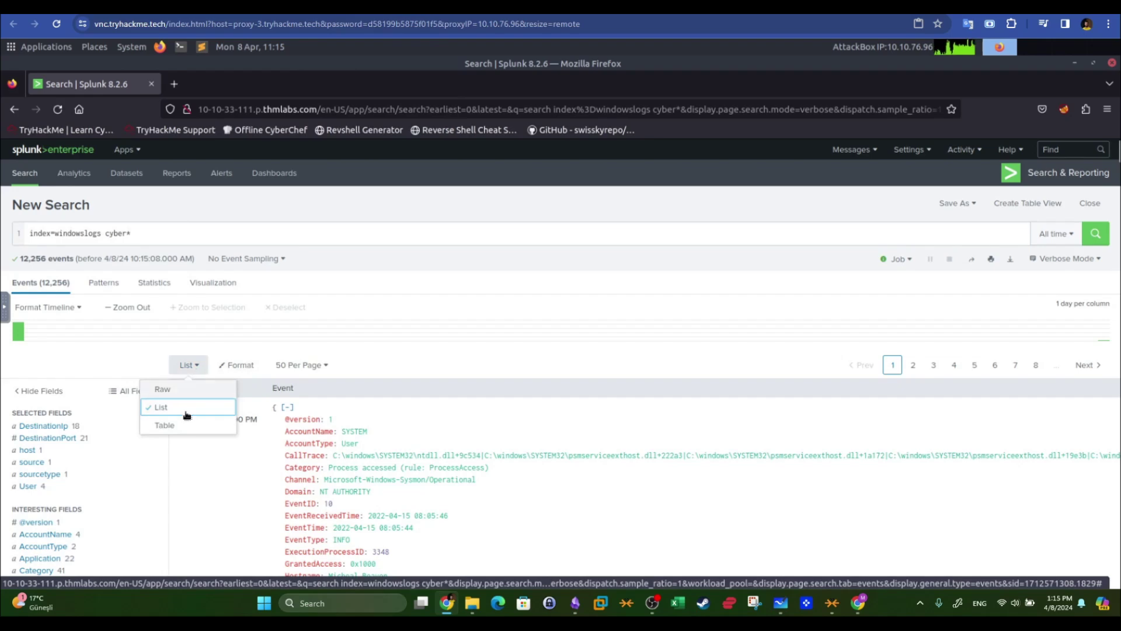
click(179, 394)
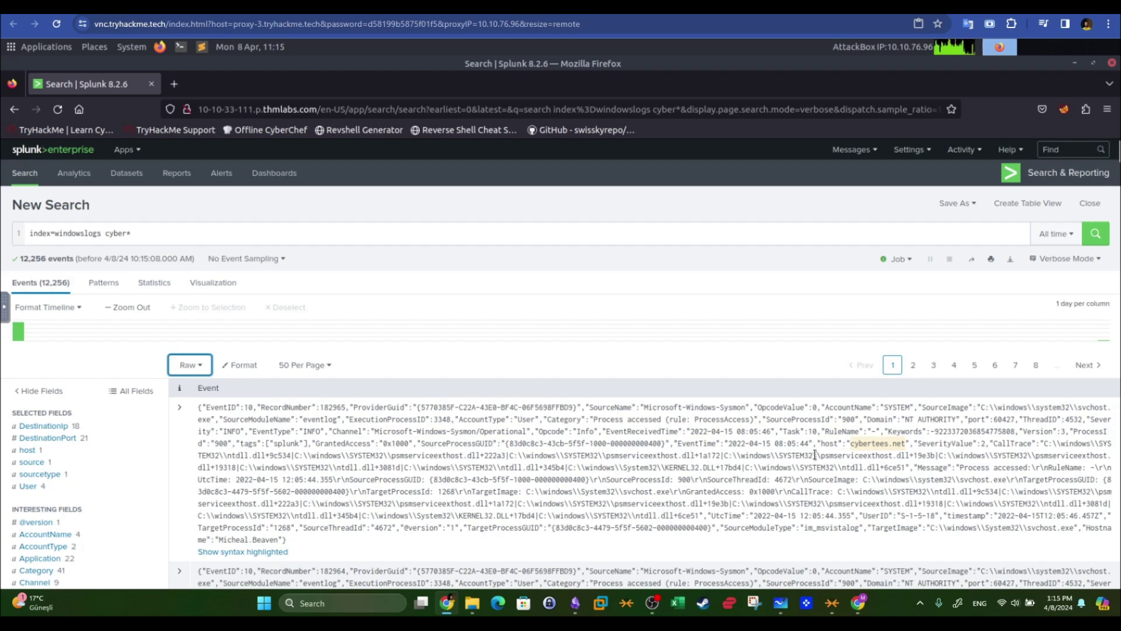
drag(872, 444, 888, 446)
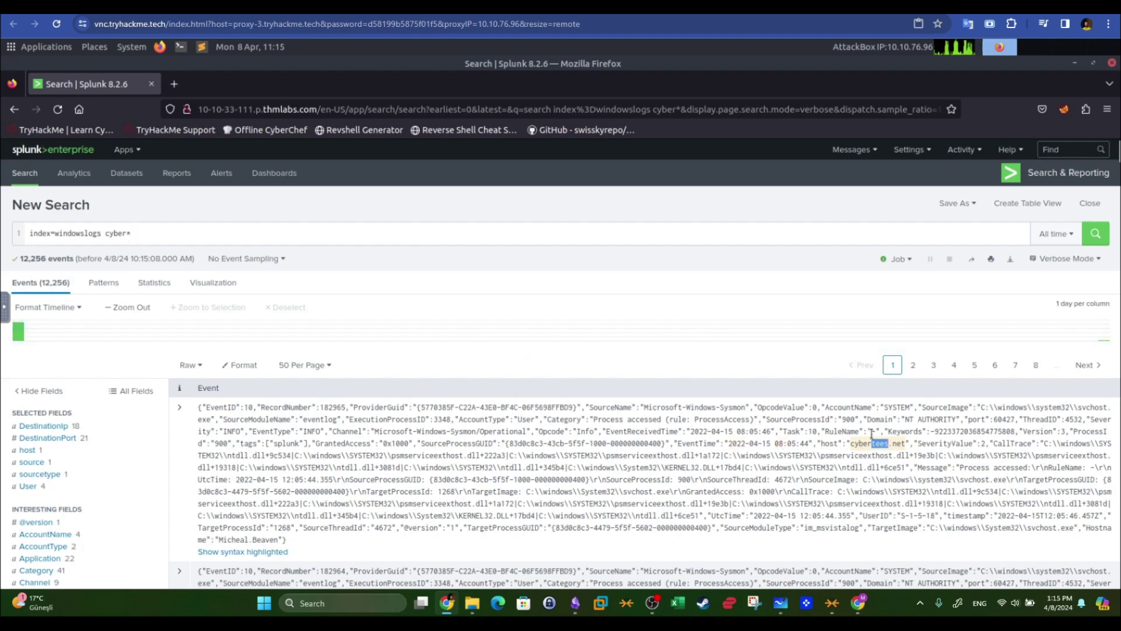
scroll(479, 411, down, 3)
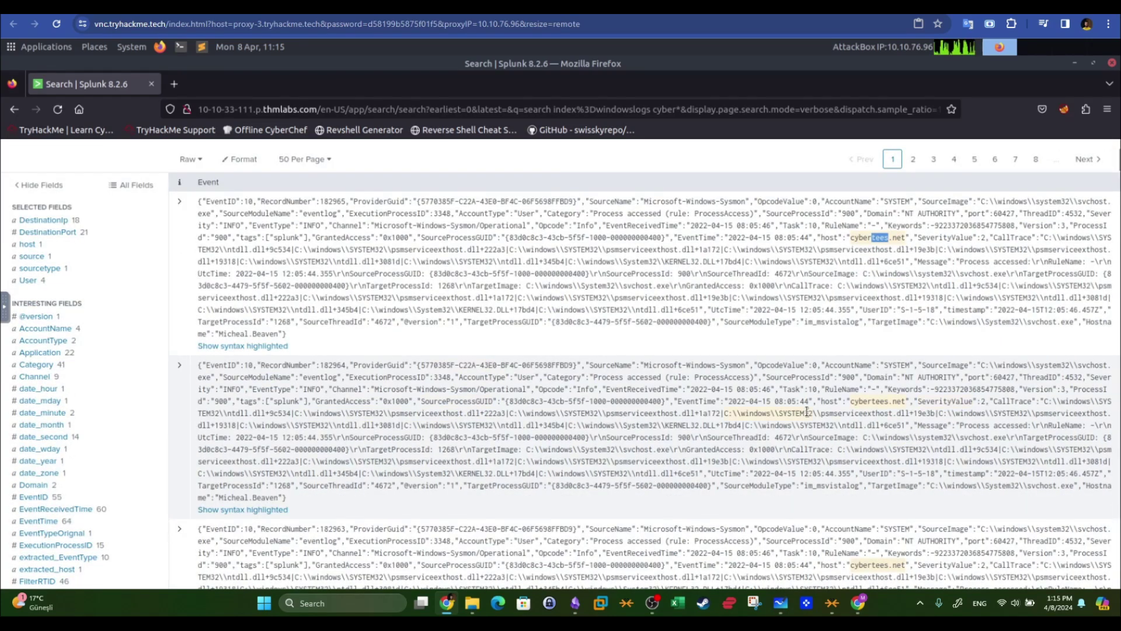
Check the event count of the cyber* search and compare it with the answer in the TryHackMe room.
scroll(806, 412, down, 4)
scroll(724, 276, up, 8)
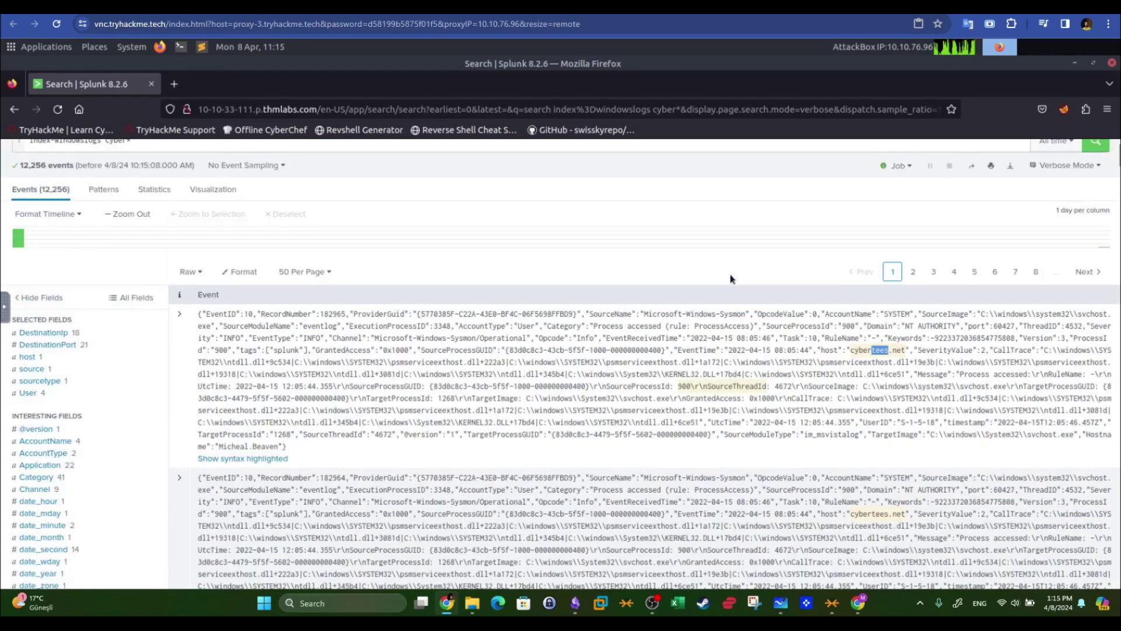
click(187, 363)
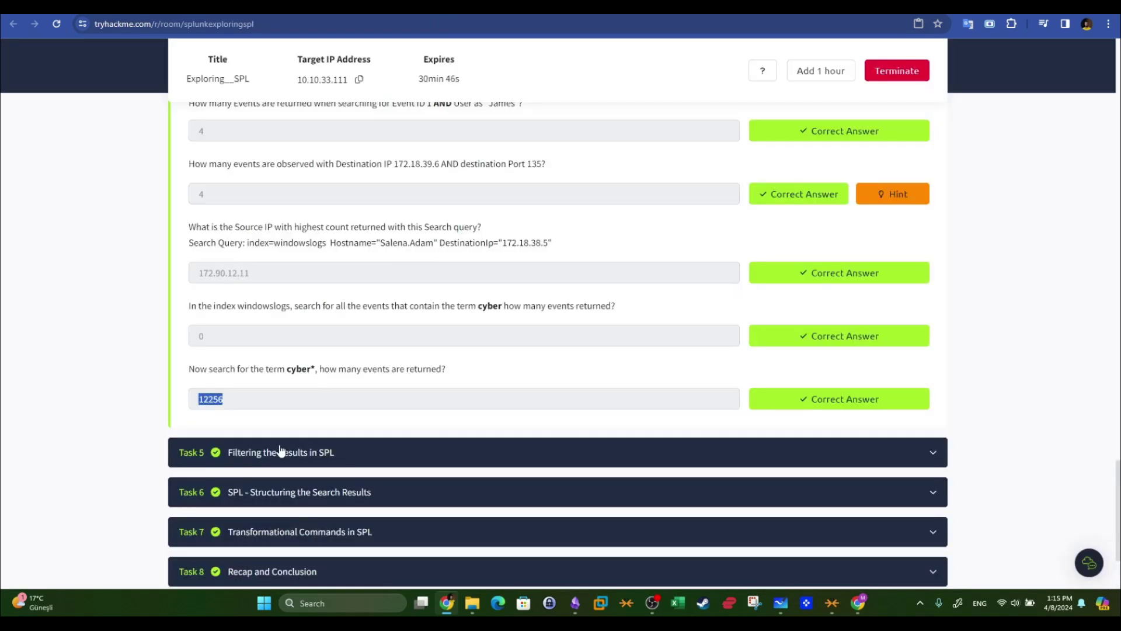
Open Task 5, Filtering the Results in SPL, and copy the search query given in its first question.
click(280, 451)
scroll(348, 390, down, 5)
drag(189, 292, 387, 292)
drag(250, 315, 578, 321)
right_click(562, 329)
click(561, 329)
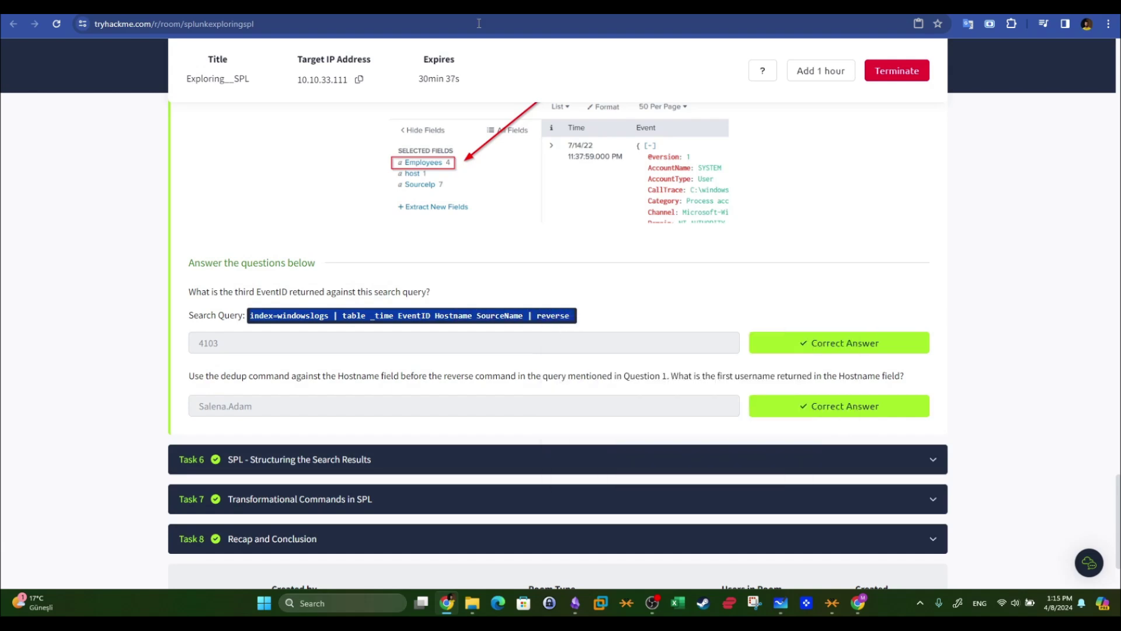
Switch to Splunk, replace the query with index=windowslogs | table _time EventID Hostname SourceName | reverse, and run the search.
key(ctrl+Tab)
click(227, 229)
key(ctrl+a)
key(ctrl+v)
key(Return)
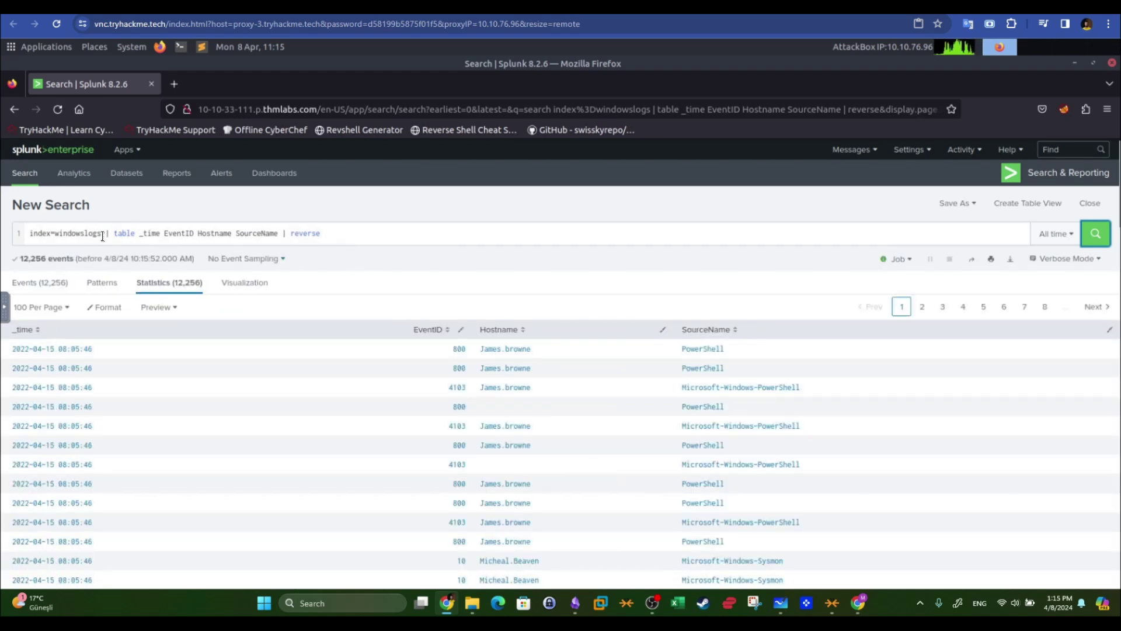
Review the query's parts: the windowslogs index, the table command with its four fields, and the reverse command.
drag(102, 236, 59, 234)
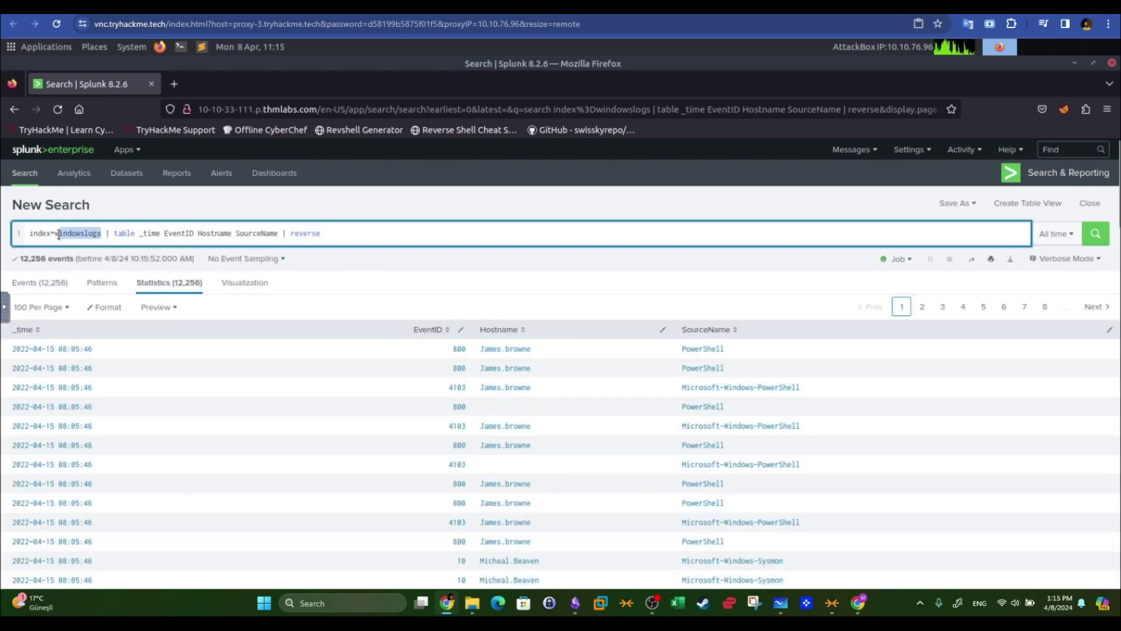
click(106, 233)
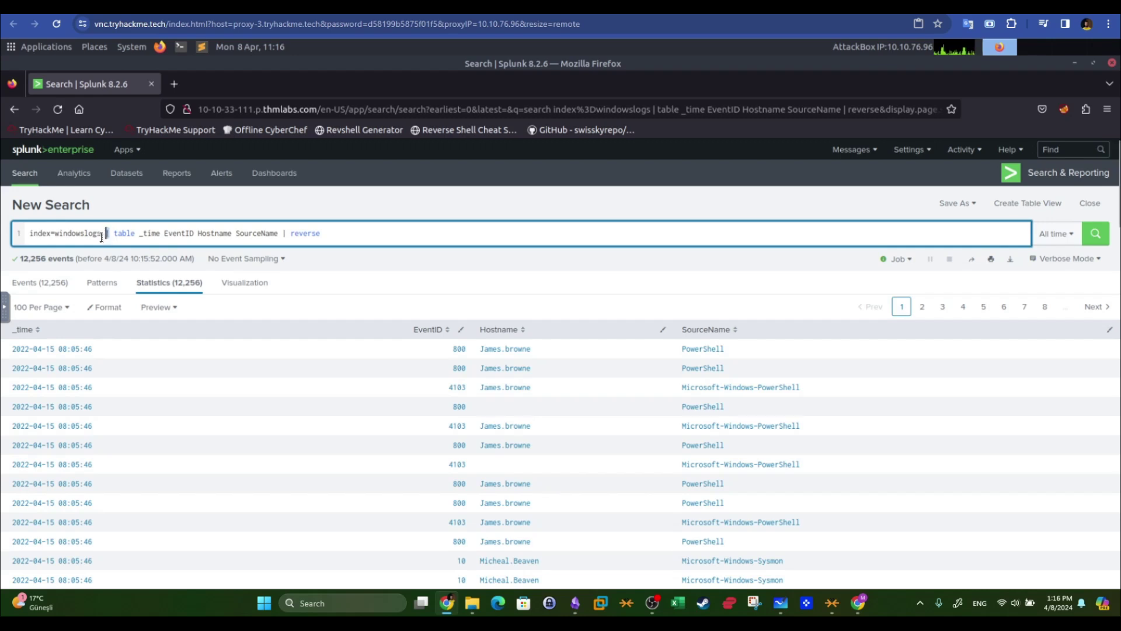
drag(98, 233, 42, 233)
drag(114, 235, 253, 235)
click(257, 236)
drag(135, 234, 114, 233)
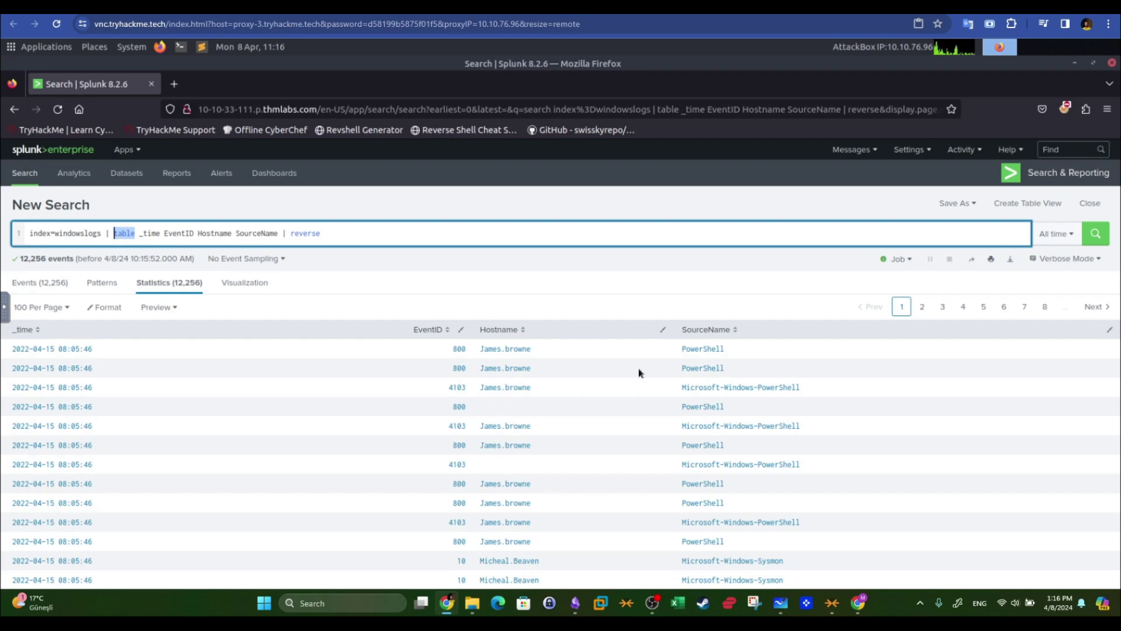
drag(139, 232, 156, 231)
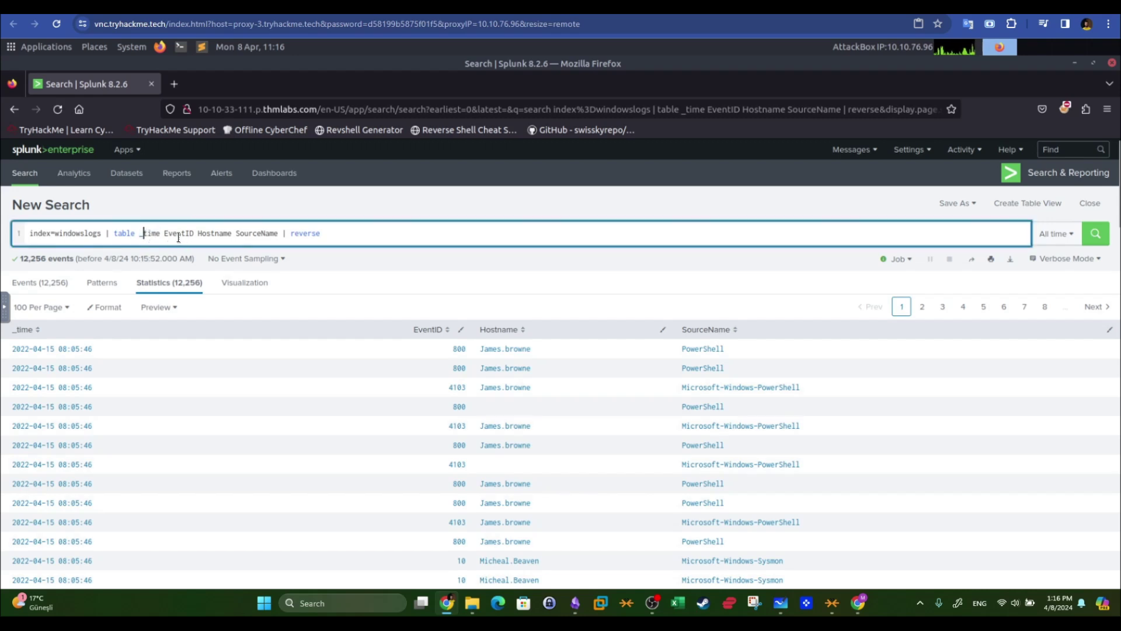
drag(164, 234, 182, 233)
drag(279, 233, 190, 234)
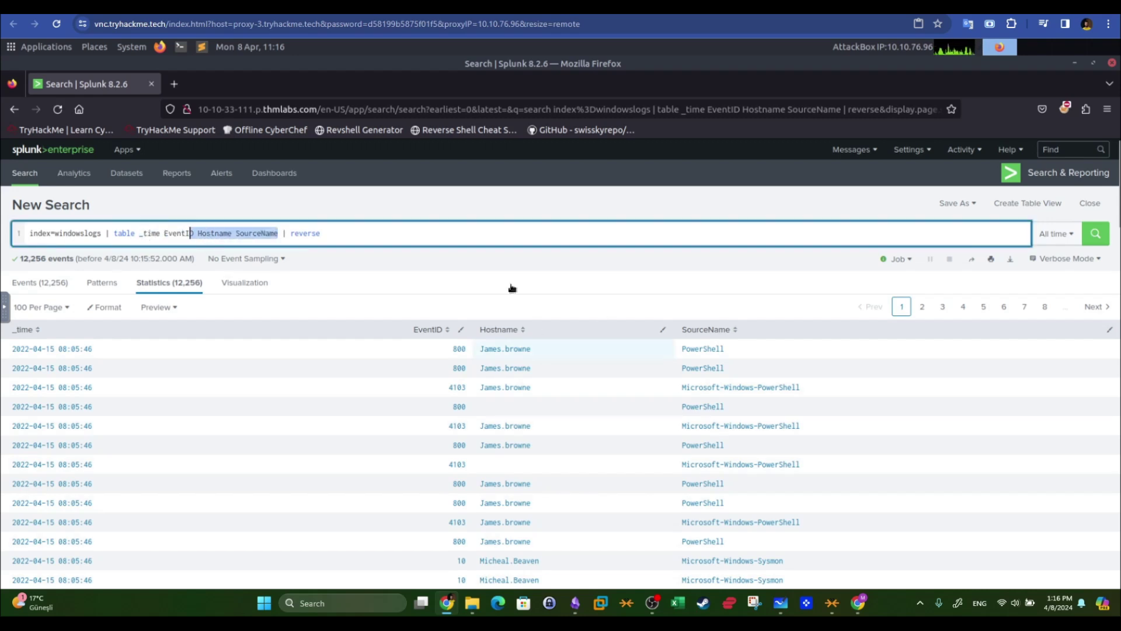
click(317, 234)
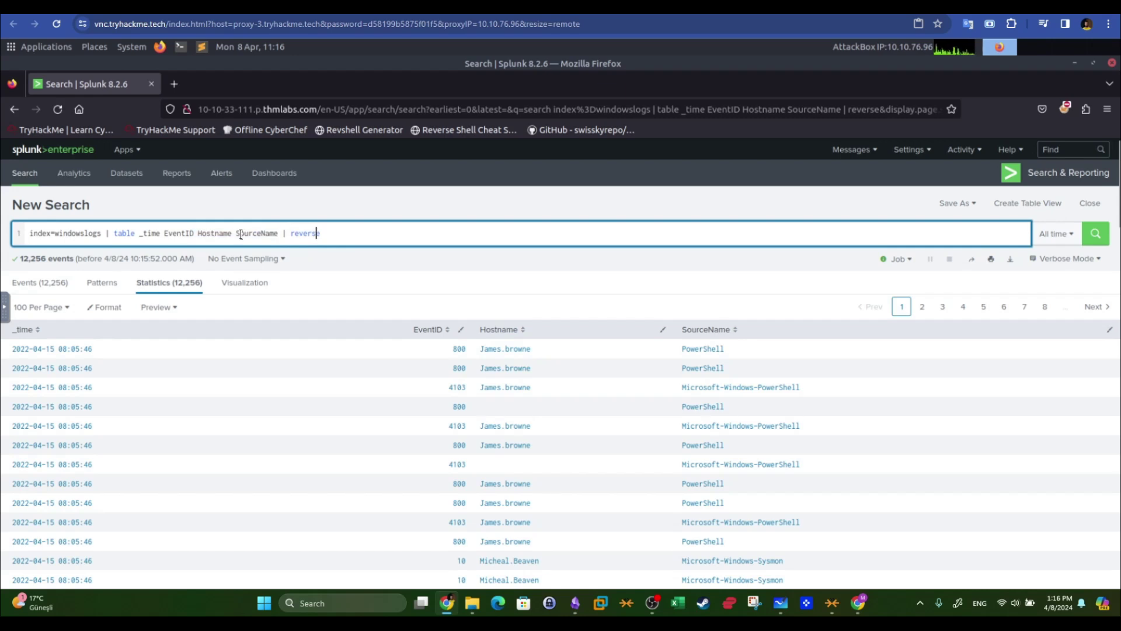
drag(291, 234, 342, 232)
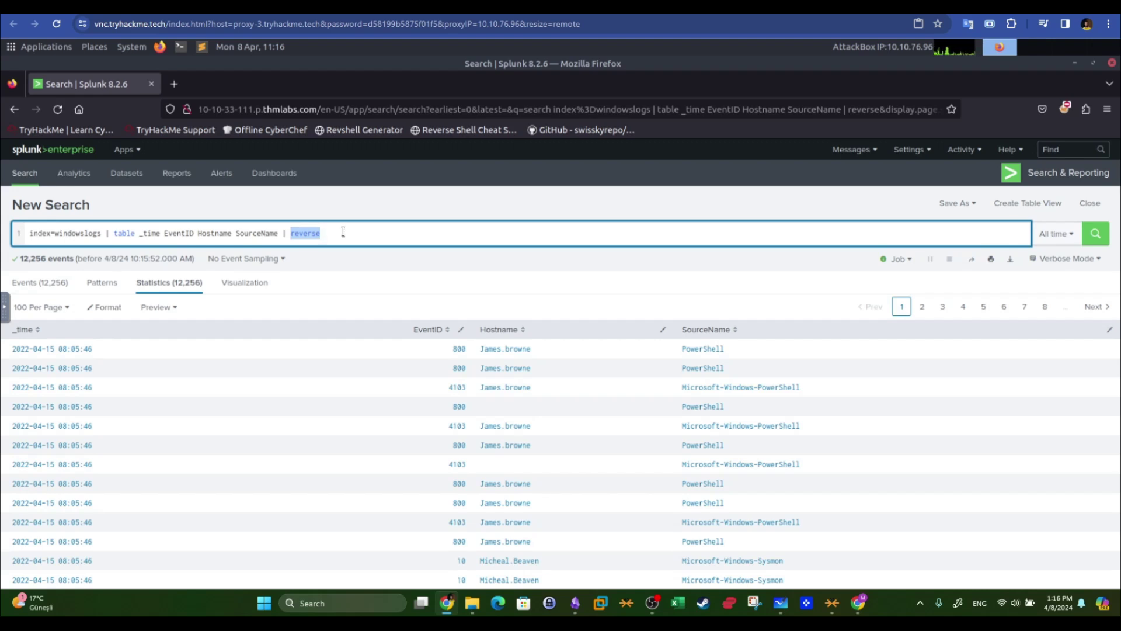
Sort the results by _time in descending order and back to ascending to compare the order with the reverse command.
click(38, 331)
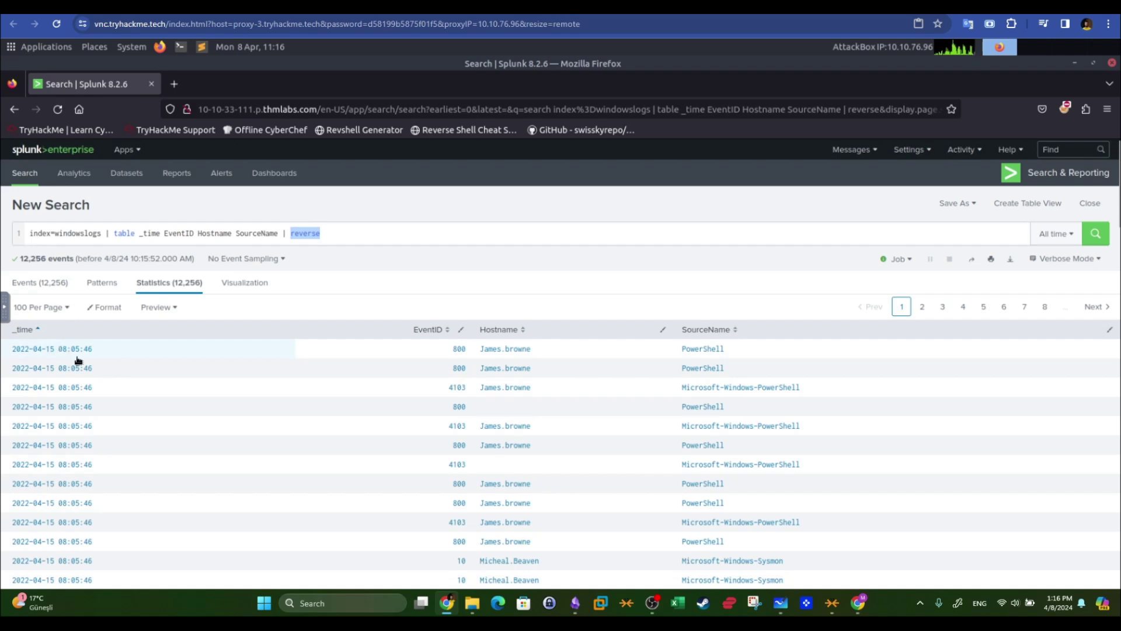
click(35, 331)
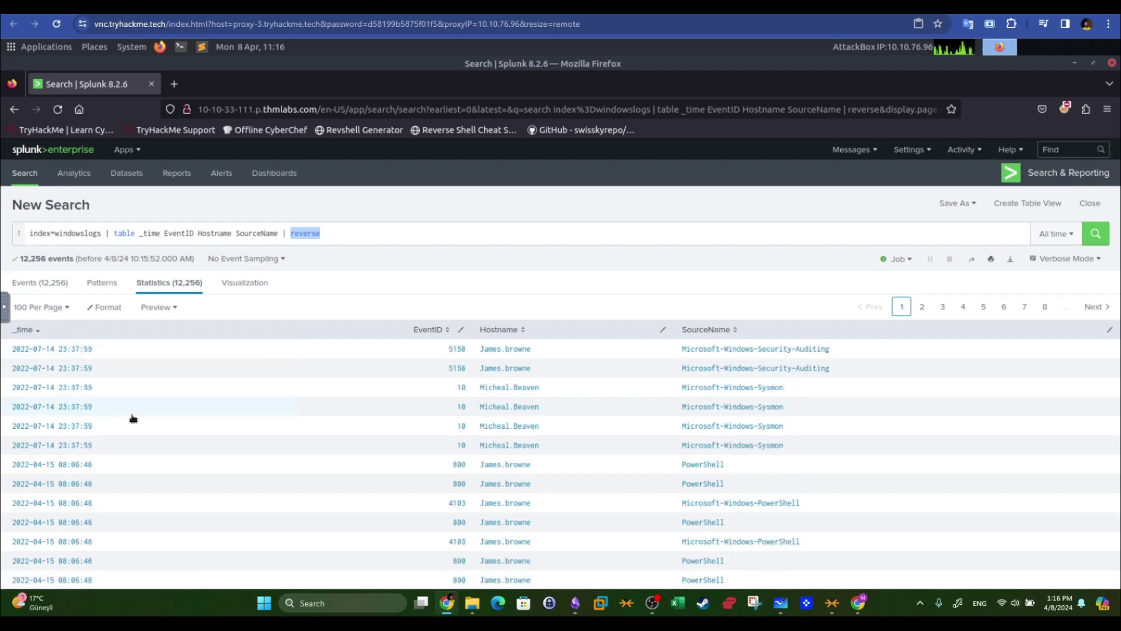
click(36, 331)
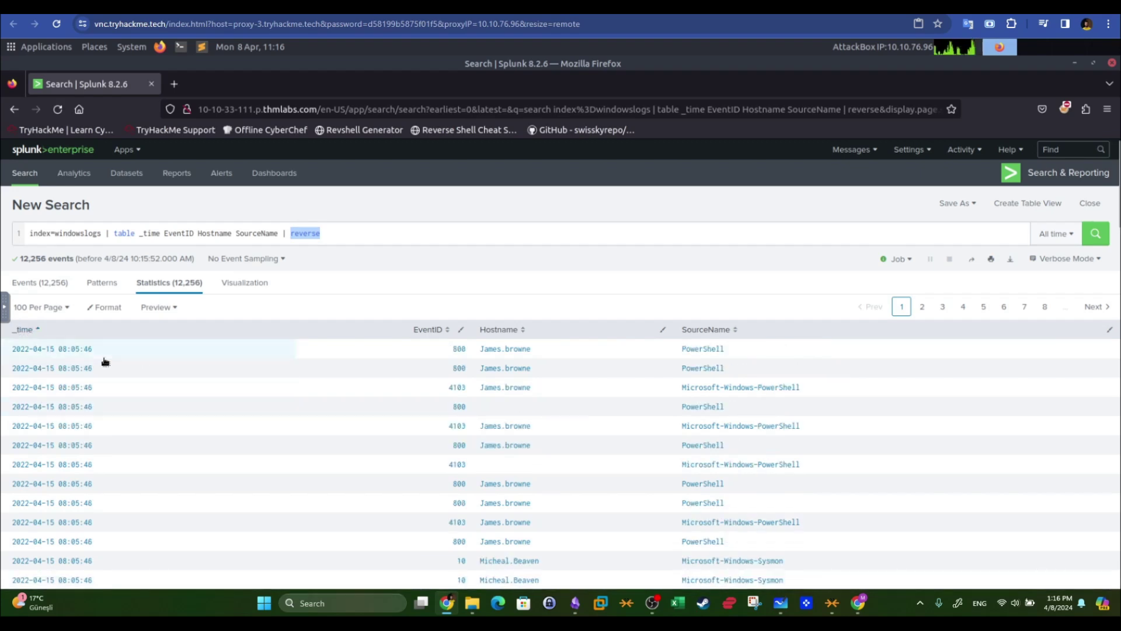
drag(343, 233, 305, 235)
Reread the TryHackMe question, locate the third EventID in the Splunk results, and compare it with the room's answer.
key(ctrl+Tab)
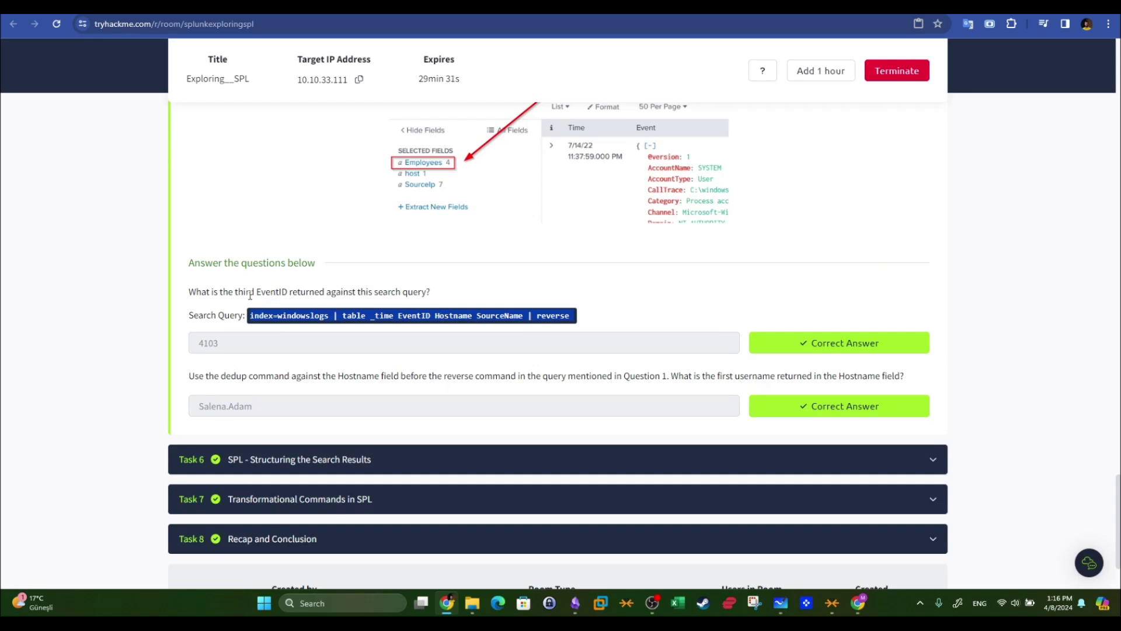
key(ctrl+Tab)
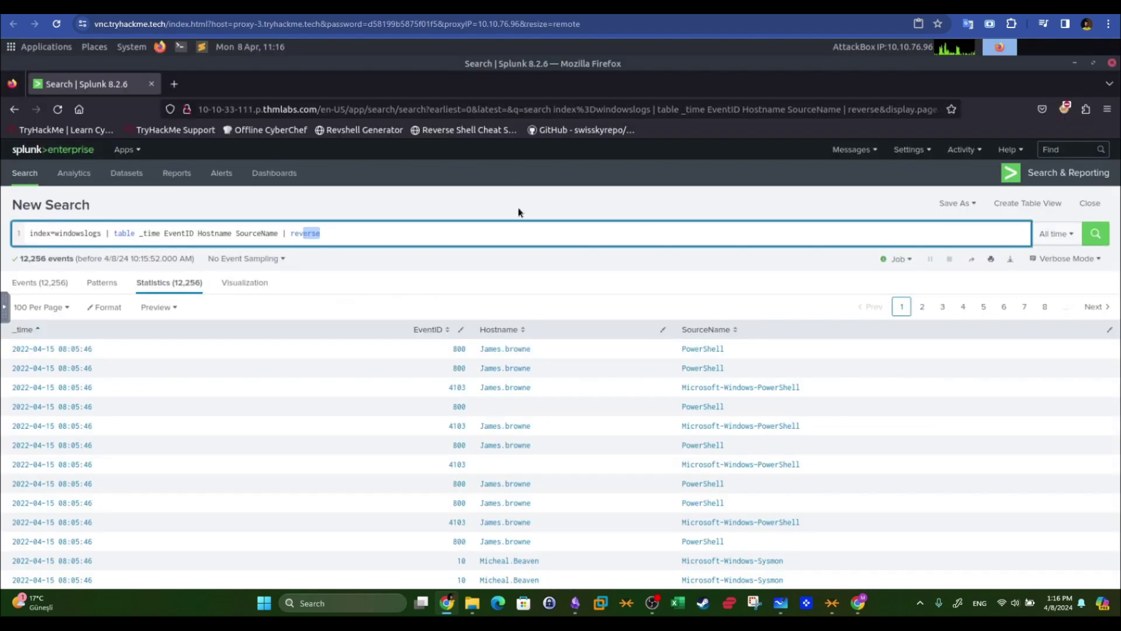
double_click(456, 387)
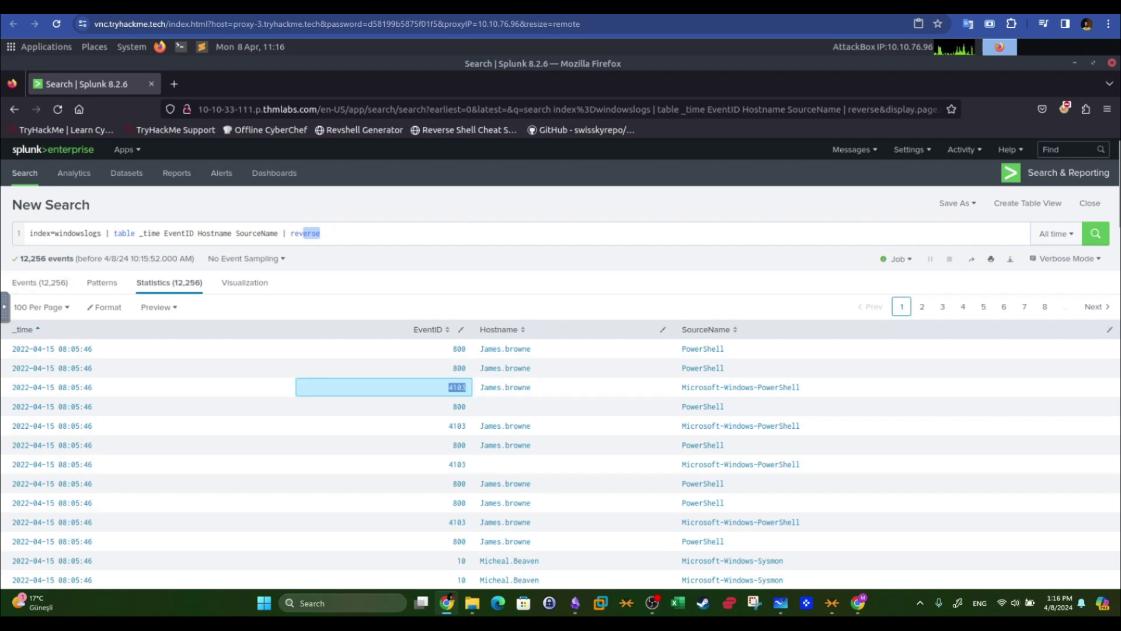
key(ctrl+Tab)
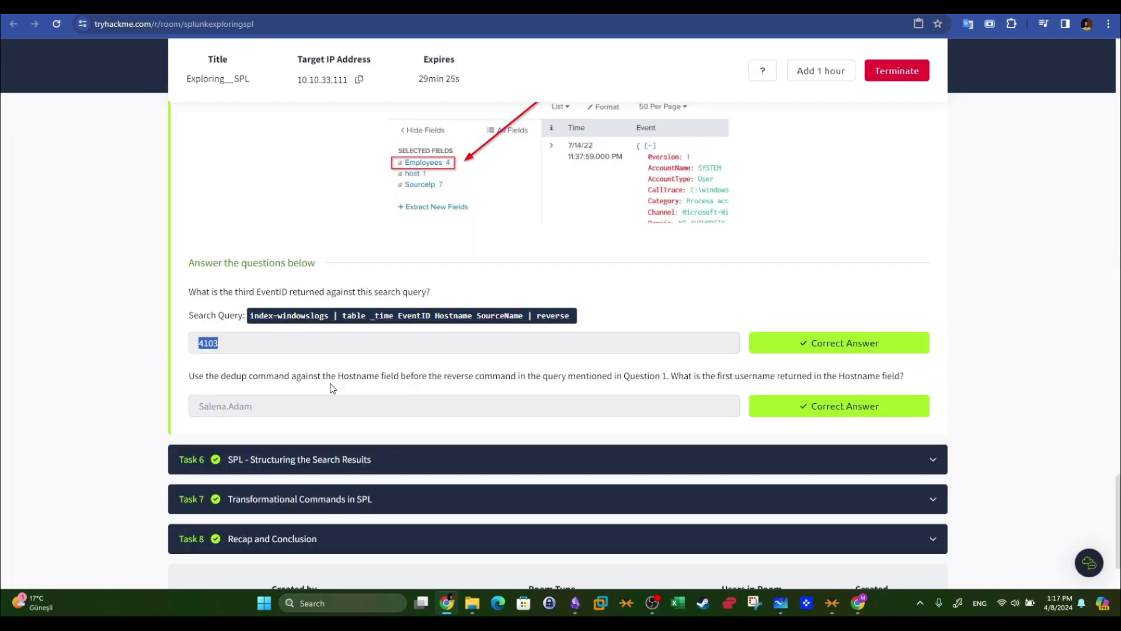
Read the dedup question, return to Splunk, replace the reverse command with dedup Hostname, and run the search.
drag(189, 376, 660, 392)
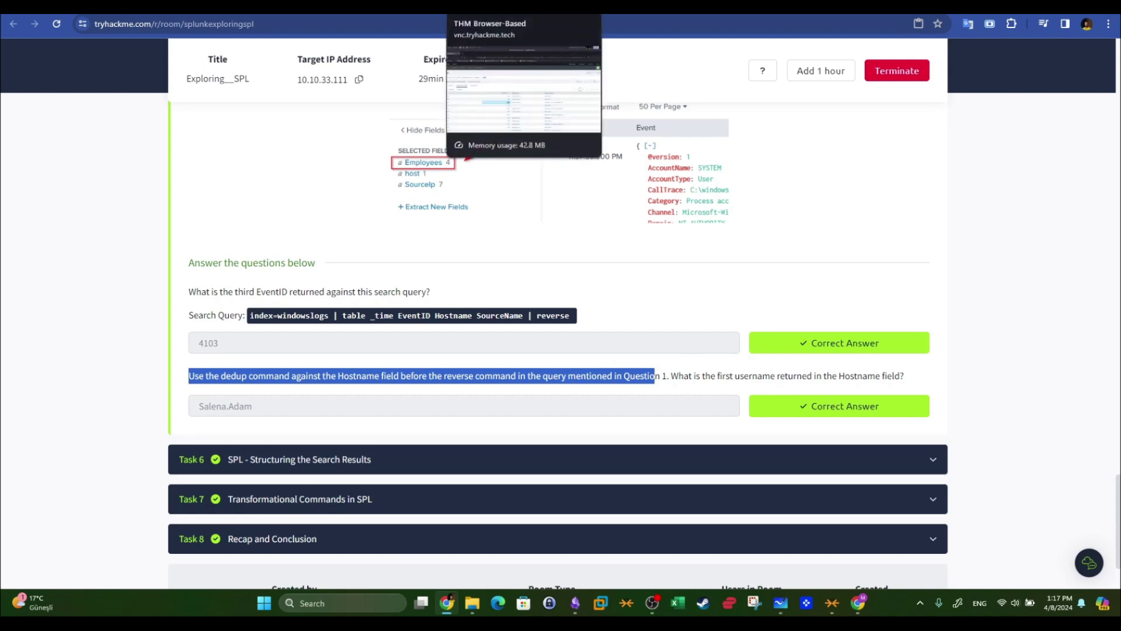
click(502, 7)
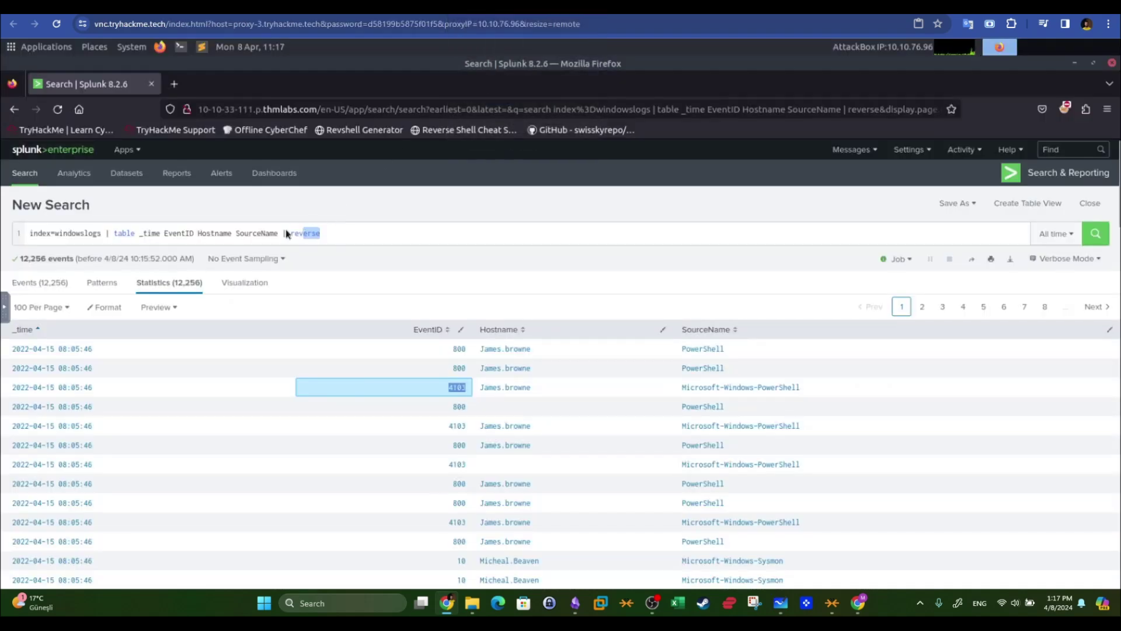
click(289, 233)
drag(289, 233, 324, 235)
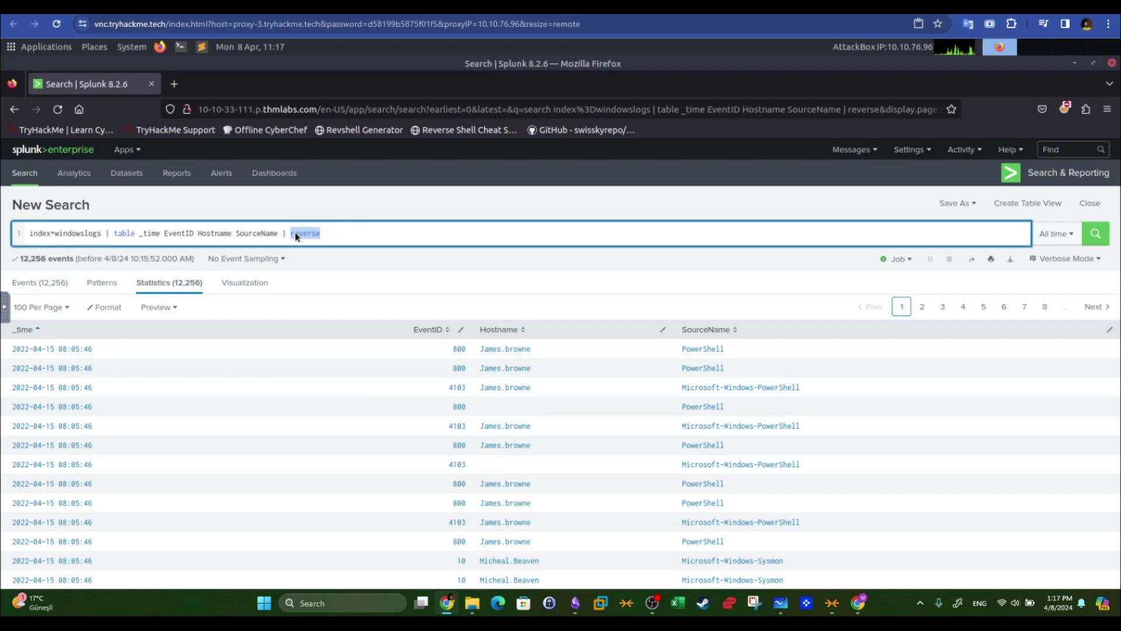
text(dedup Hostname)
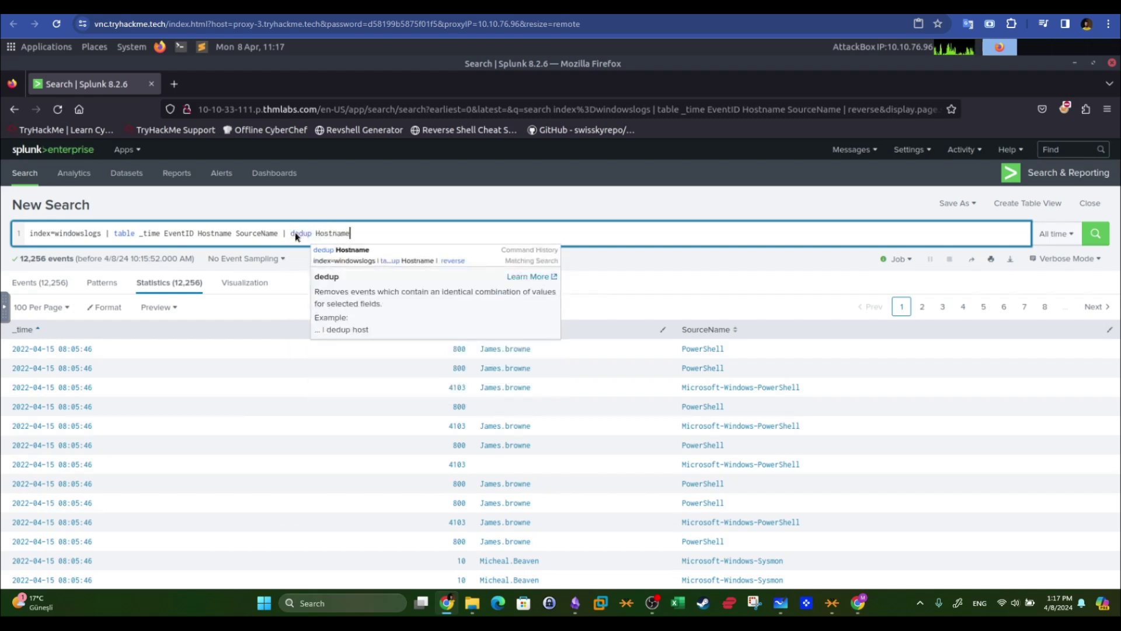
key(Return)
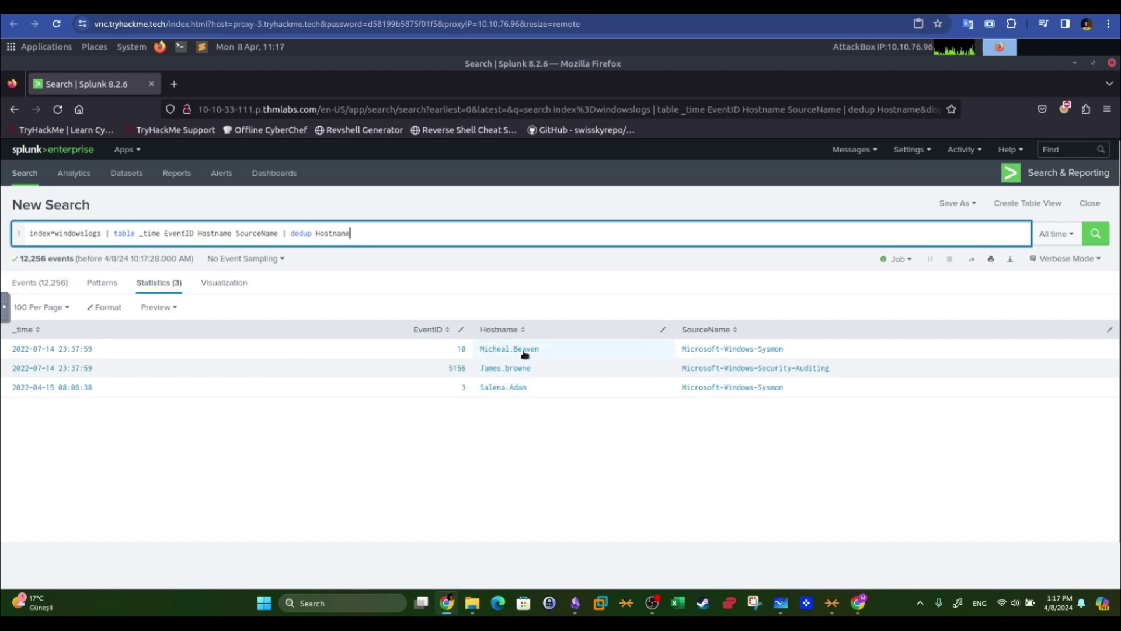
Add | reverse on a second line after the dedup Hostname command and run the search.
key(shift+Return)
text(|)
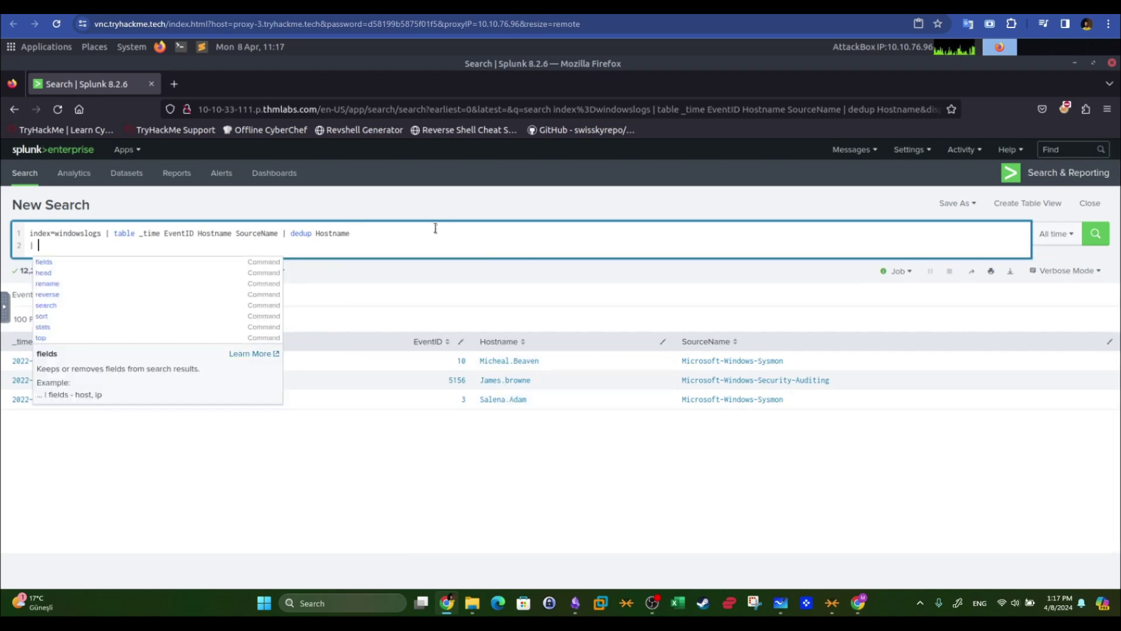
click(390, 453)
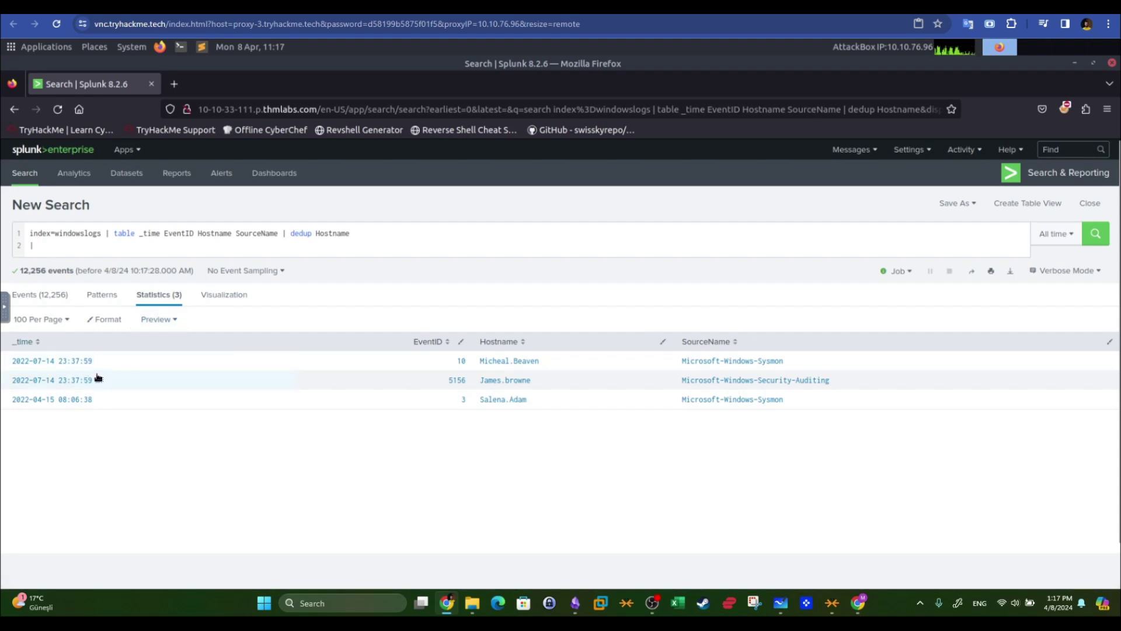
click(72, 243)
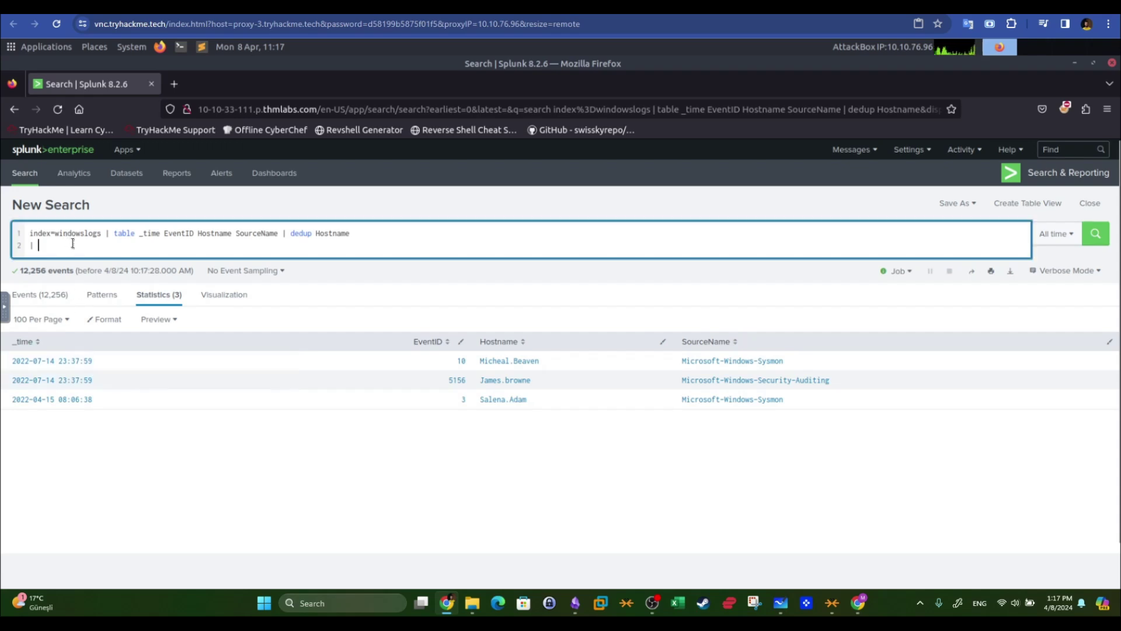
text(reverse)
key(Return)
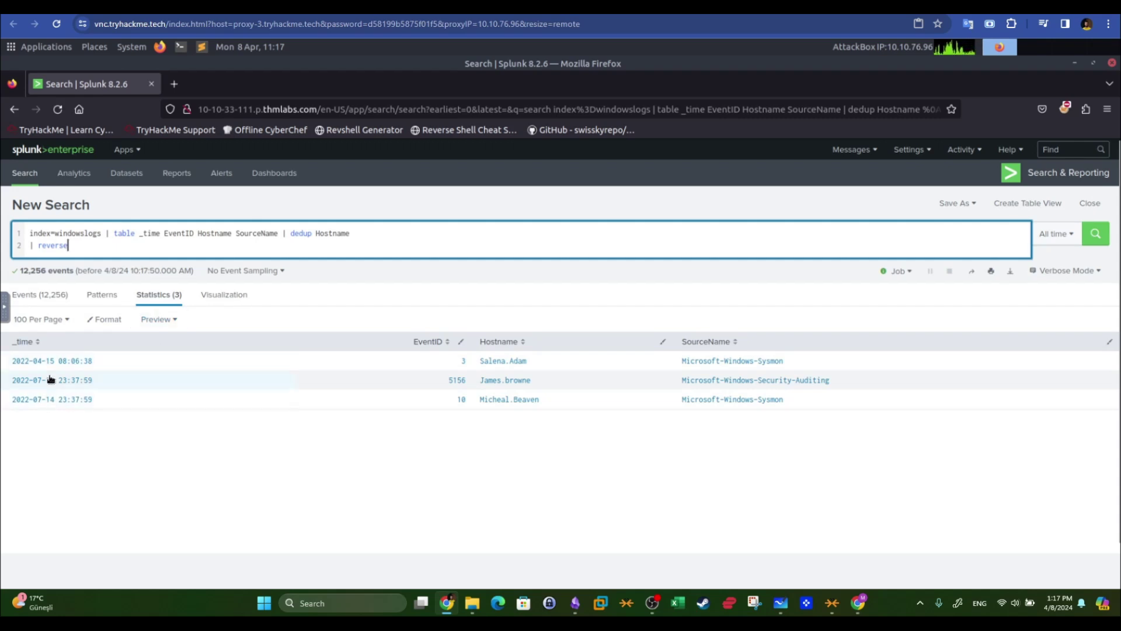
Copy the first Hostname from the deduplicated results and compare it with the dedup question's answer in TryHackMe.
click(245, 7)
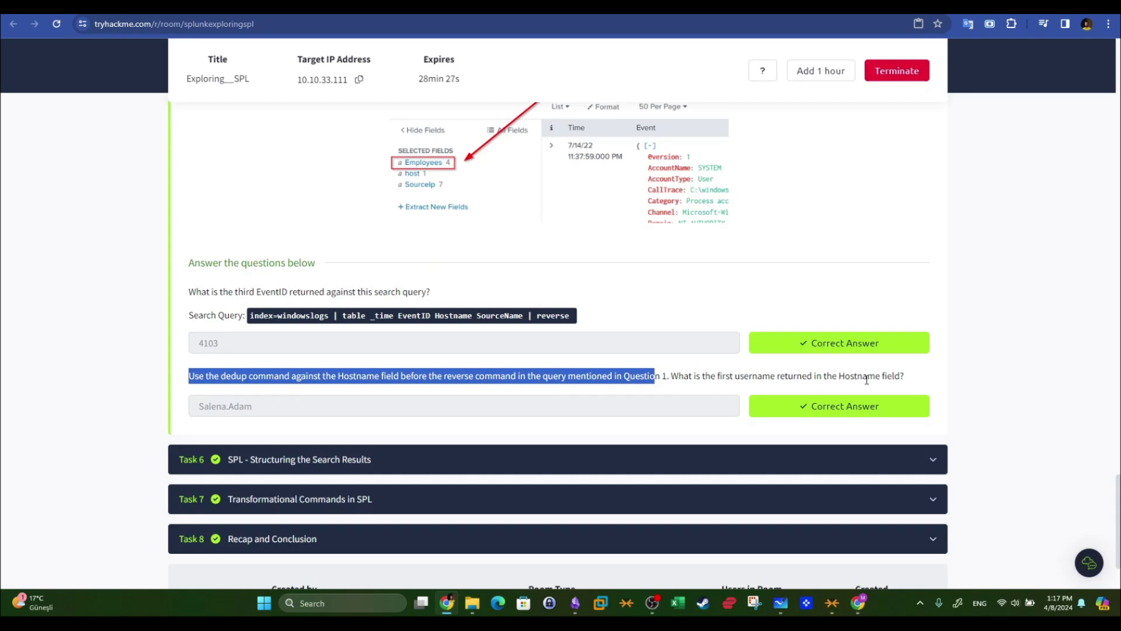
click(409, 7)
drag(533, 362, 477, 367)
key(ctrl+c)
key(ctrl+Tab)
click(304, 415)
Open Task 6, SPL - Structuring the Search Results, and copy the search query from its first question.
click(264, 466)
scroll(125, 328, down, 10)
drag(191, 268, 421, 272)
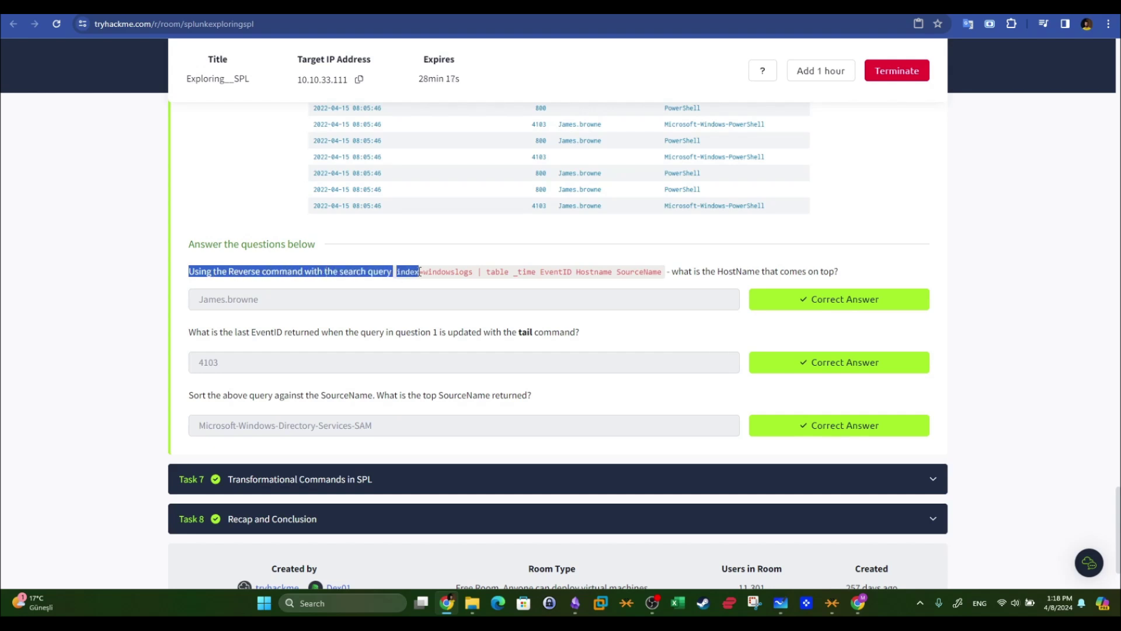
drag(663, 273, 400, 276)
right_click(407, 269)
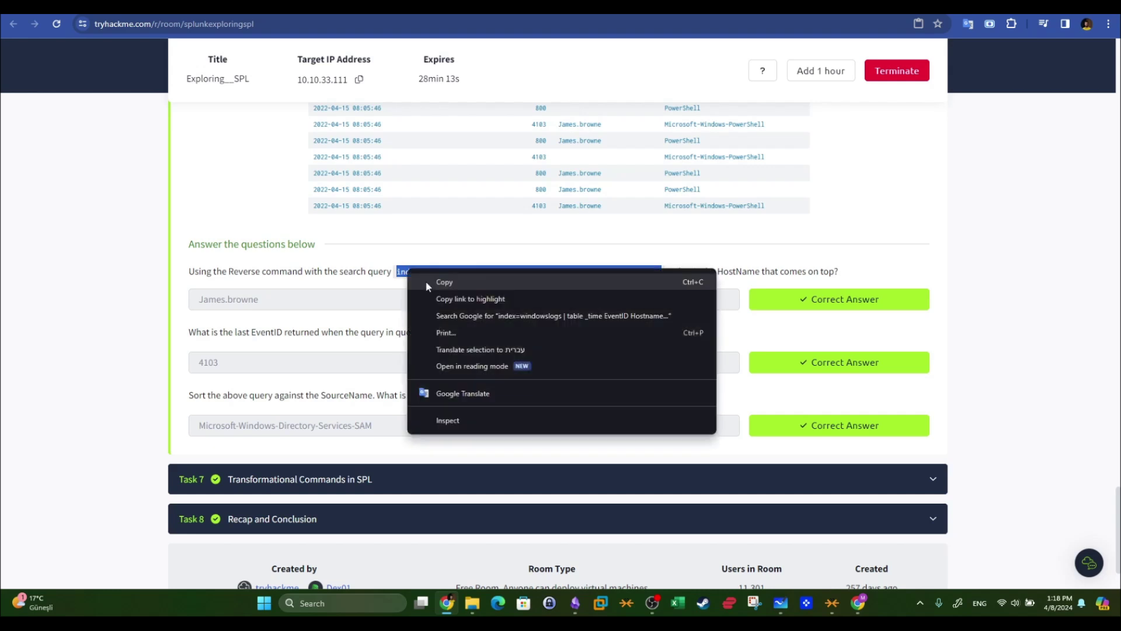
click(429, 282)
Switch to Splunk, replace the query with index=windowslogs | table _time EventID Hostname SourceName, and run the search.
click(347, 6)
click(330, 236)
key(ctrl+a)
key(ctrl+v)
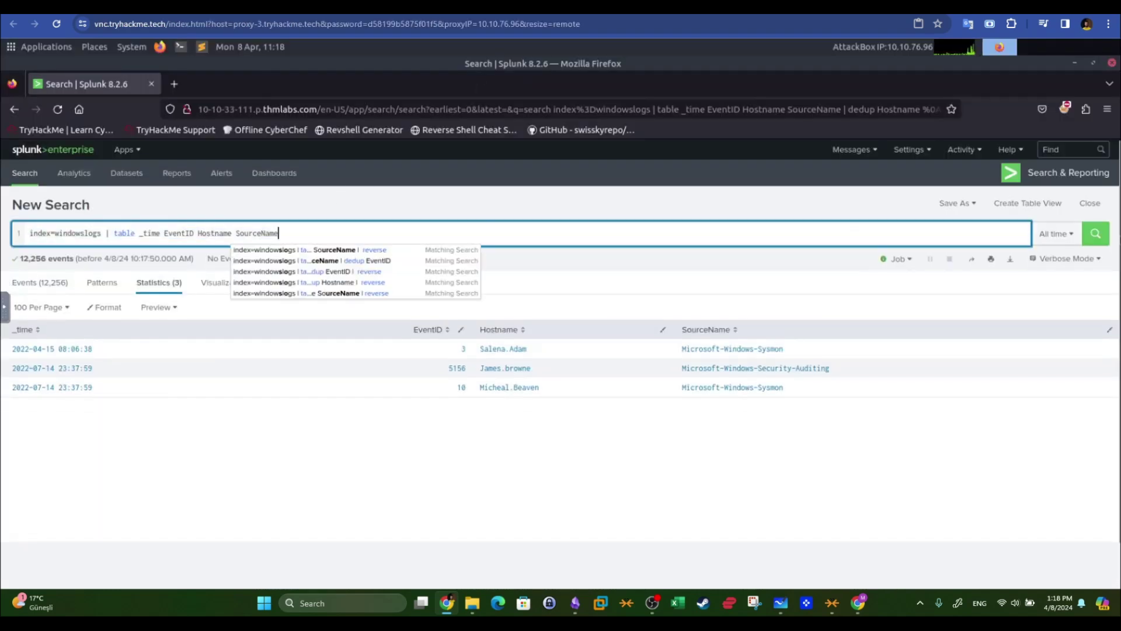
key(Return)
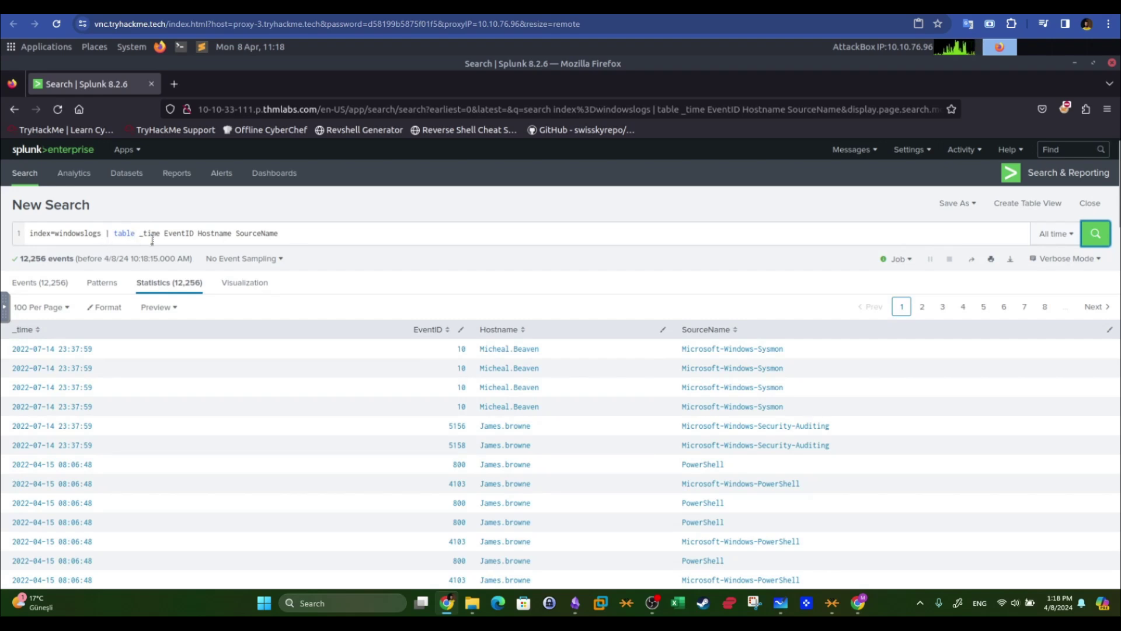
Review the table command's fields and results, and return to TryHackMe to reread the question about the top HostName.
double_click(124, 233)
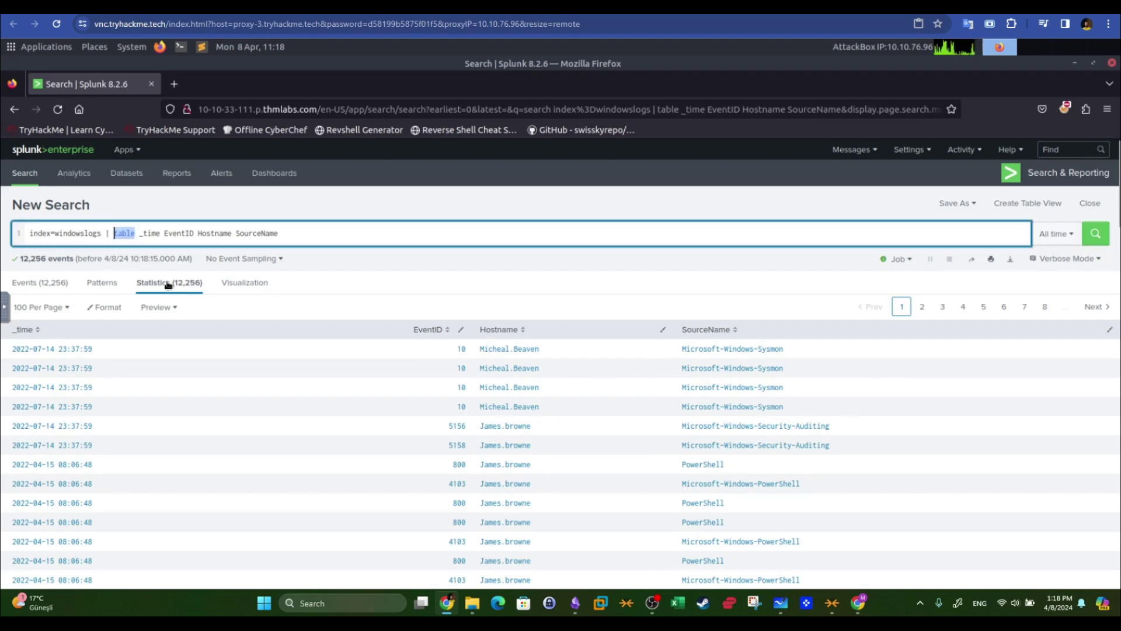
click(162, 232)
click(211, 233)
click(266, 235)
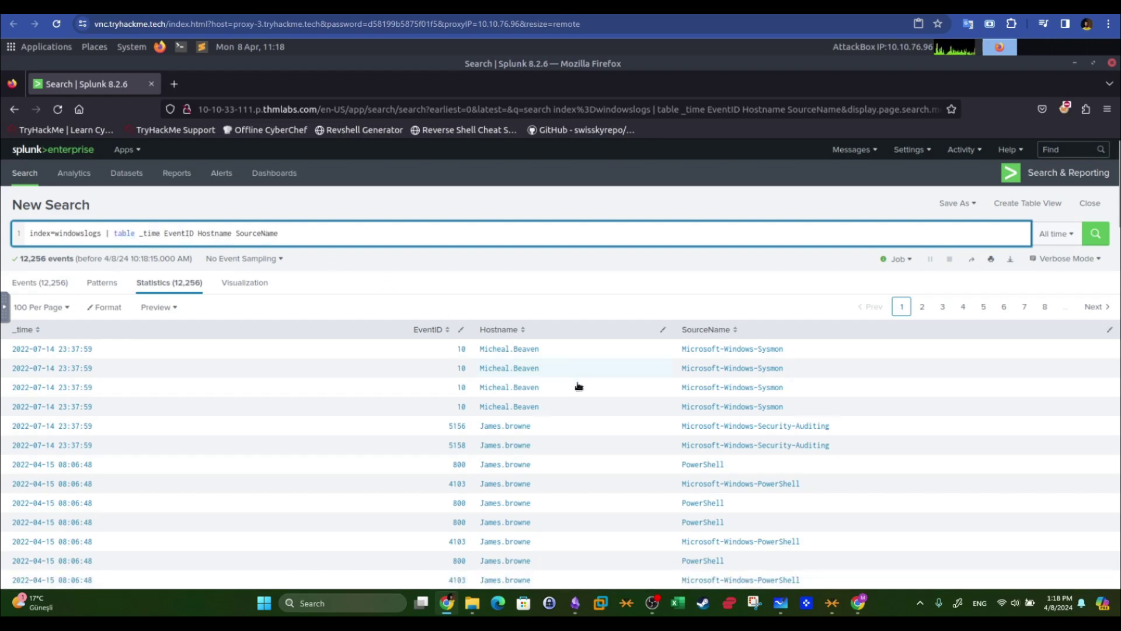
click(496, 7)
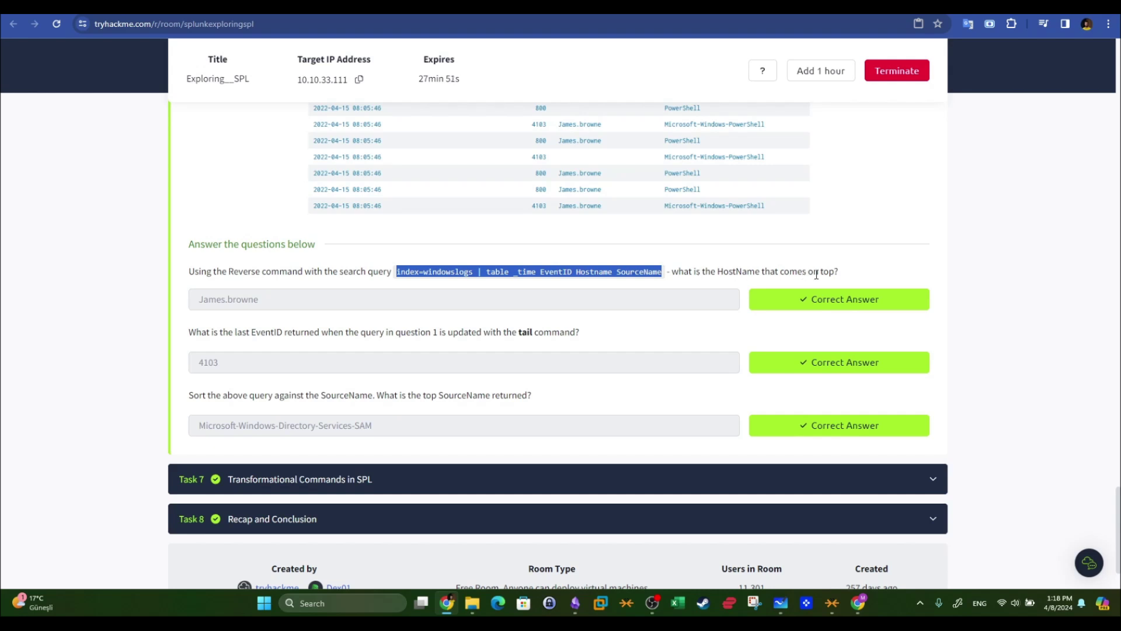
Switch to Splunk, append | reverse to the windowslogs table query, and run the search.
click(502, 7)
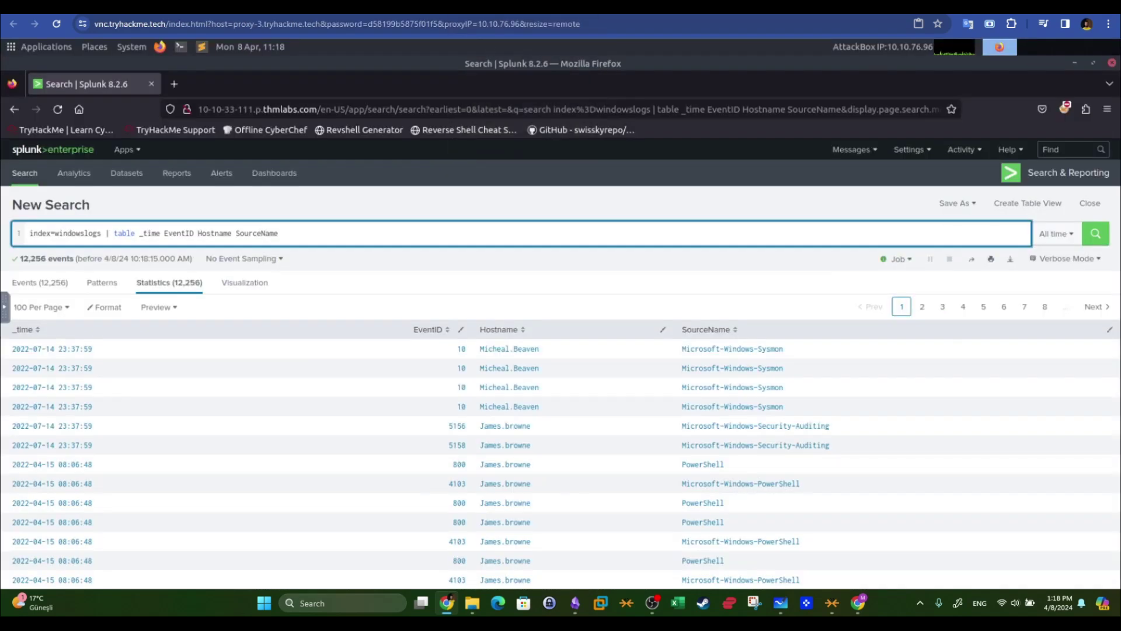
click(347, 238)
text(| reverse)
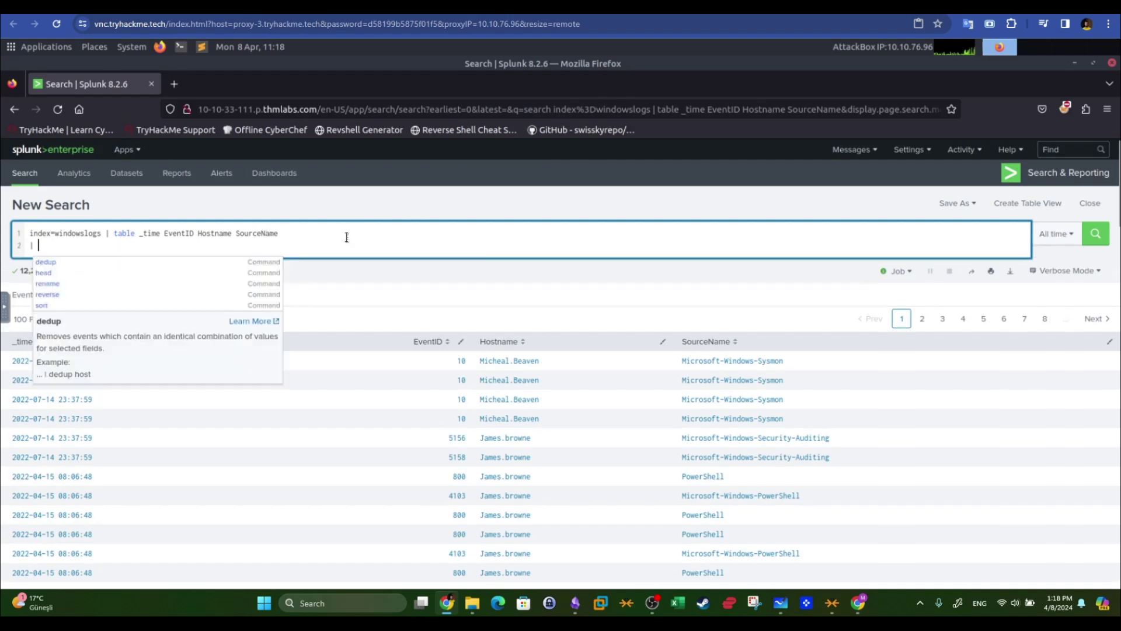
key(Return)
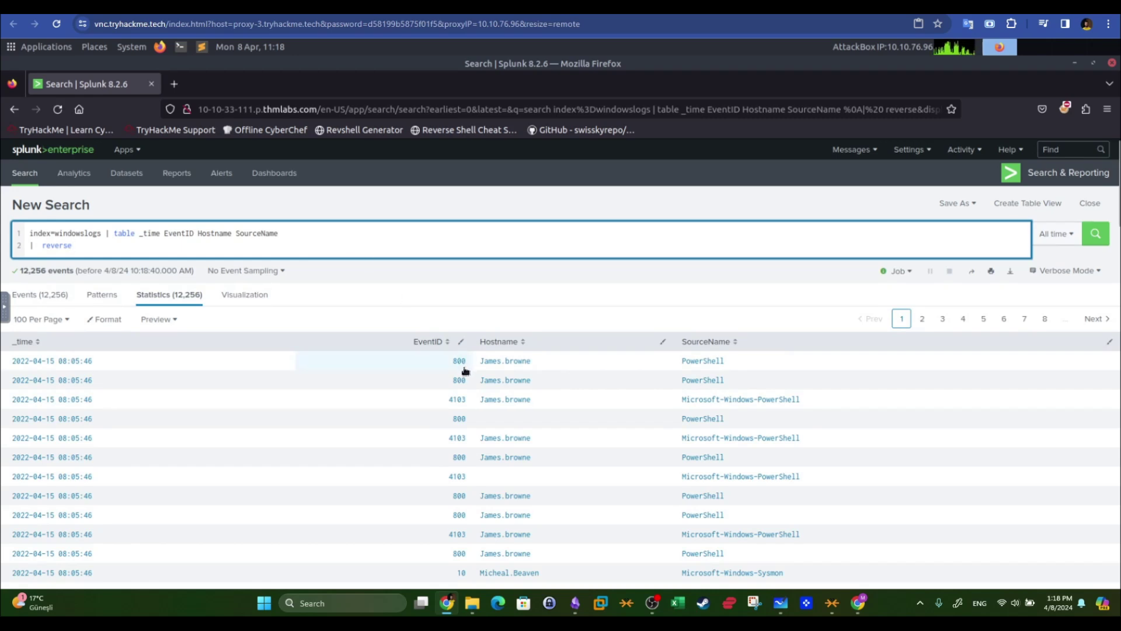
Compare the first Hostname in the reversed results with the TryHackMe answer, and read the next question about the tail command.
drag(553, 365, 478, 366)
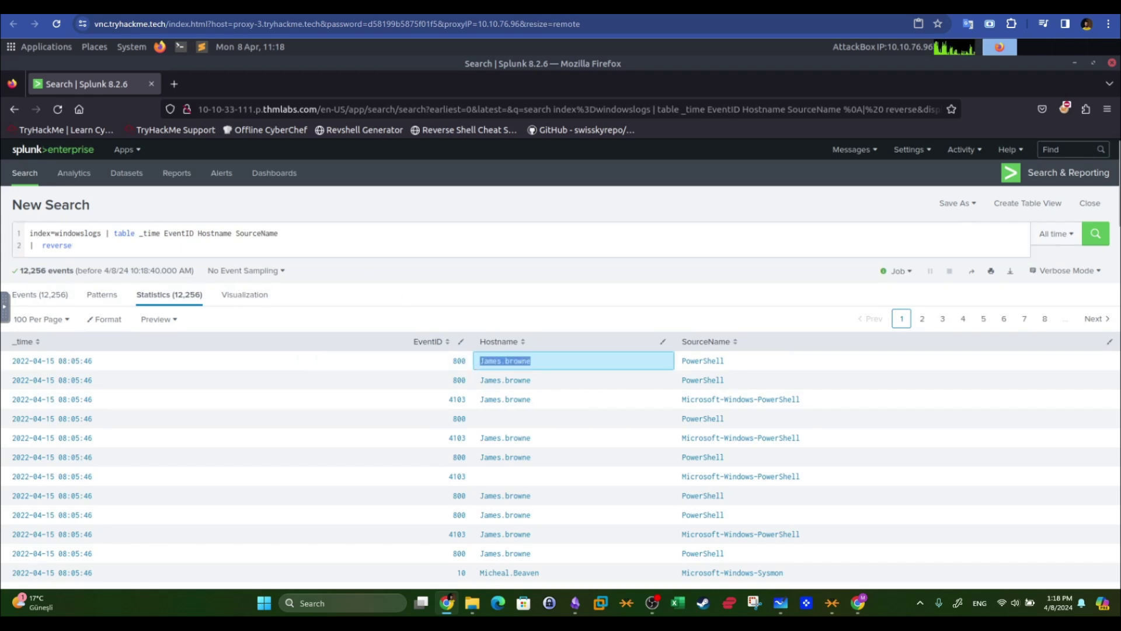
key(ctrl+Tab)
drag(260, 299, 205, 350)
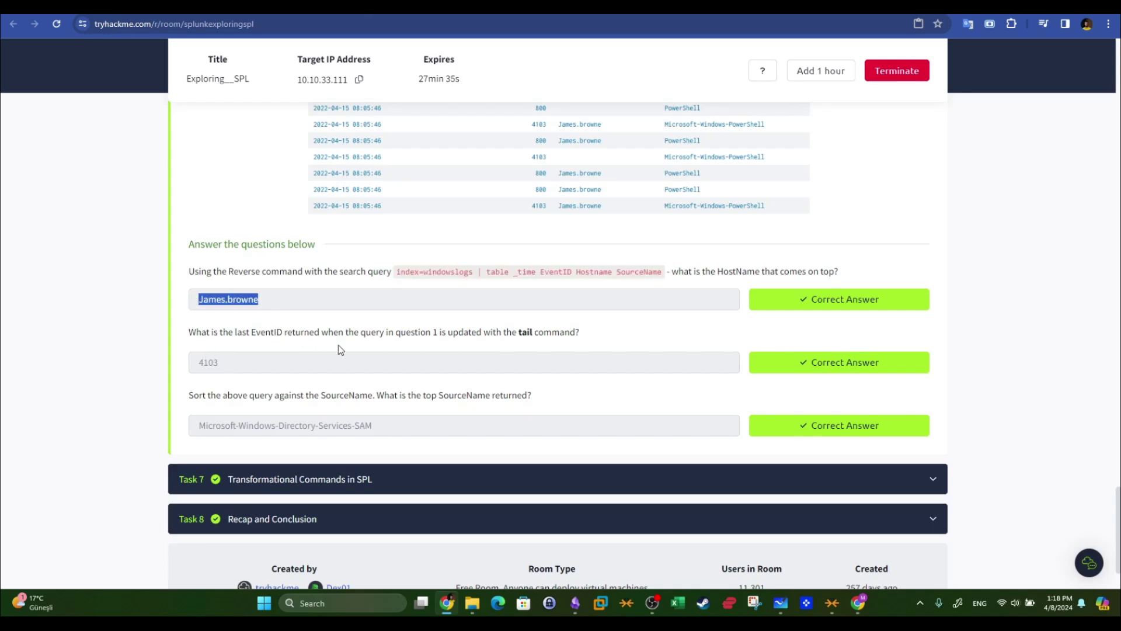
drag(639, 271, 474, 272)
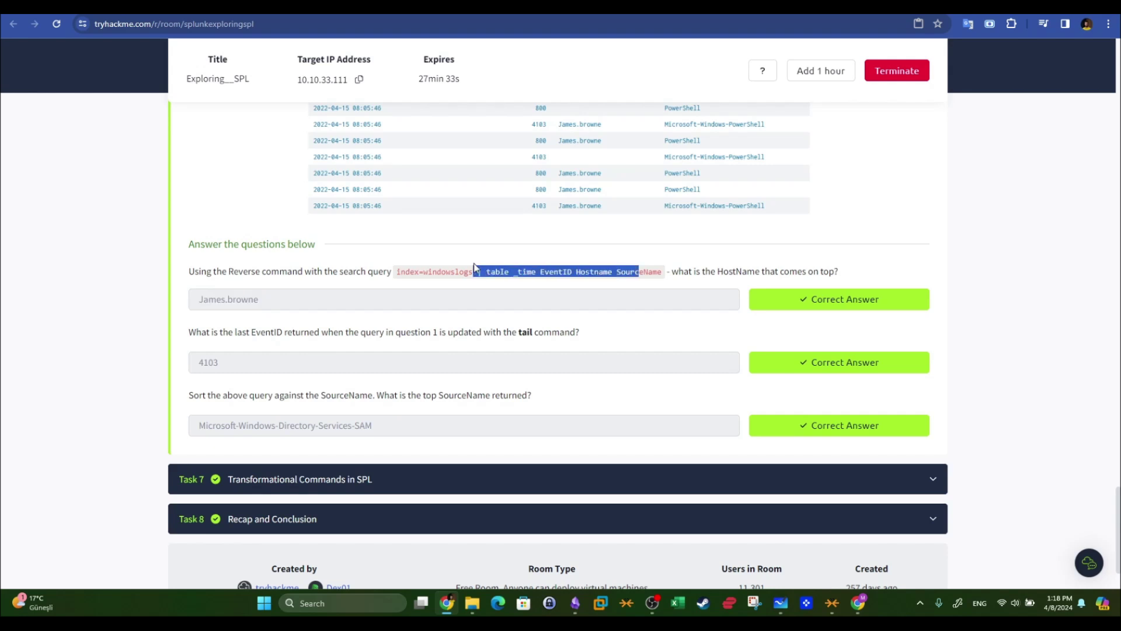
drag(521, 331, 527, 332)
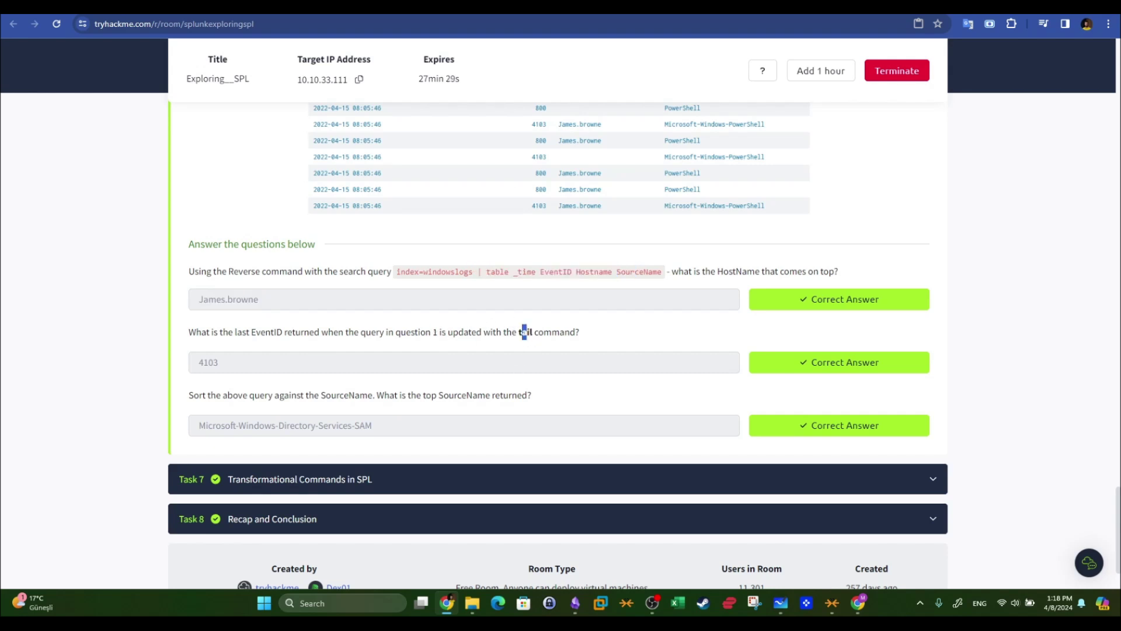
Return to Splunk, add | tail on a new line after the reverse command, and run the search.
key(ctrl+Tab)
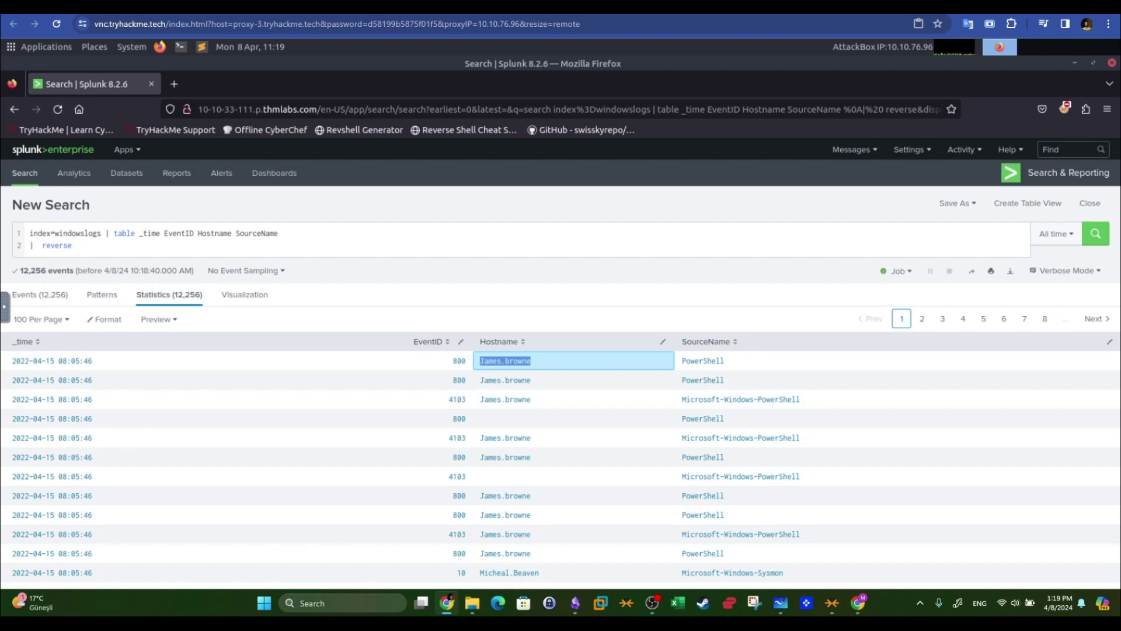
click(199, 246)
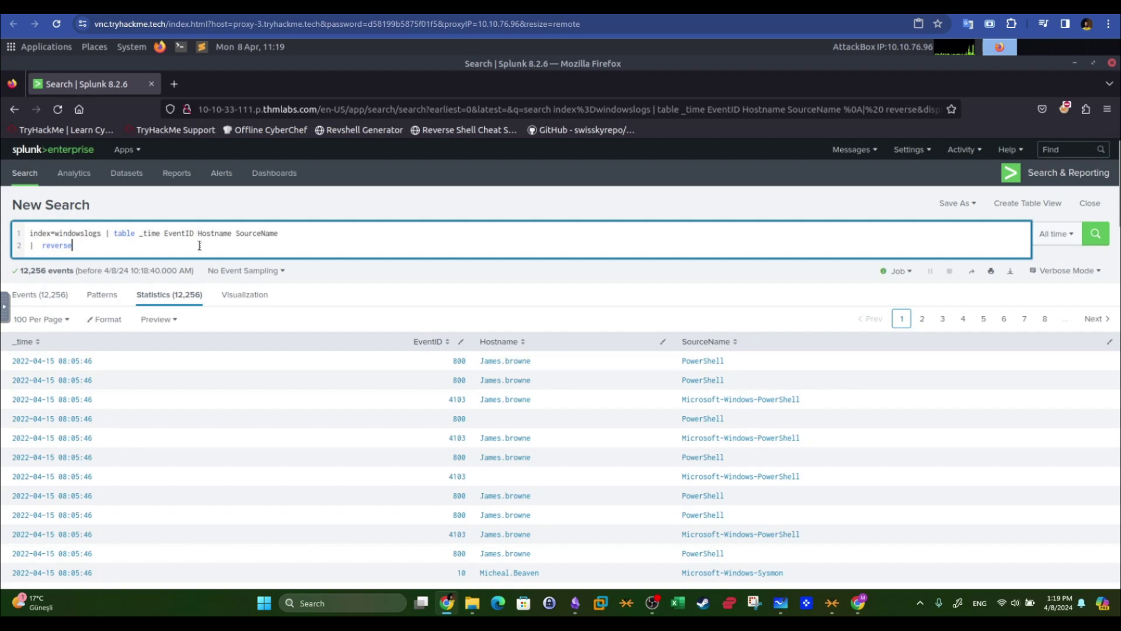
key(shift+Return)
text(|  tail)
key(Return)
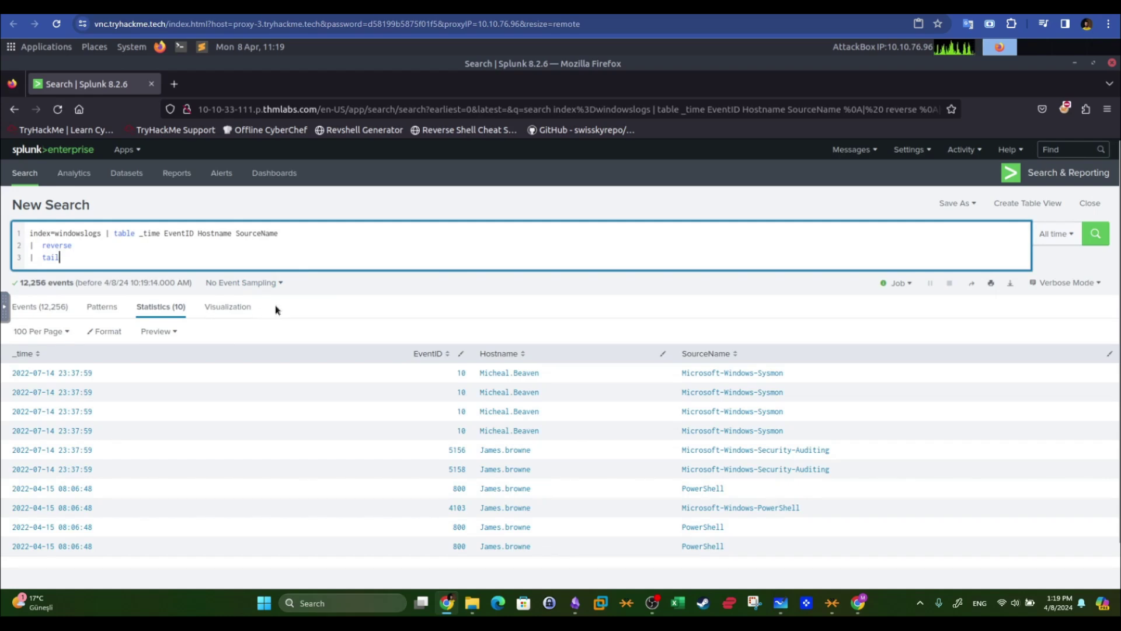
Check the last EventID in the tail results against the tail question and its answer in TryHackMe.
click(607, 7)
click(530, 344)
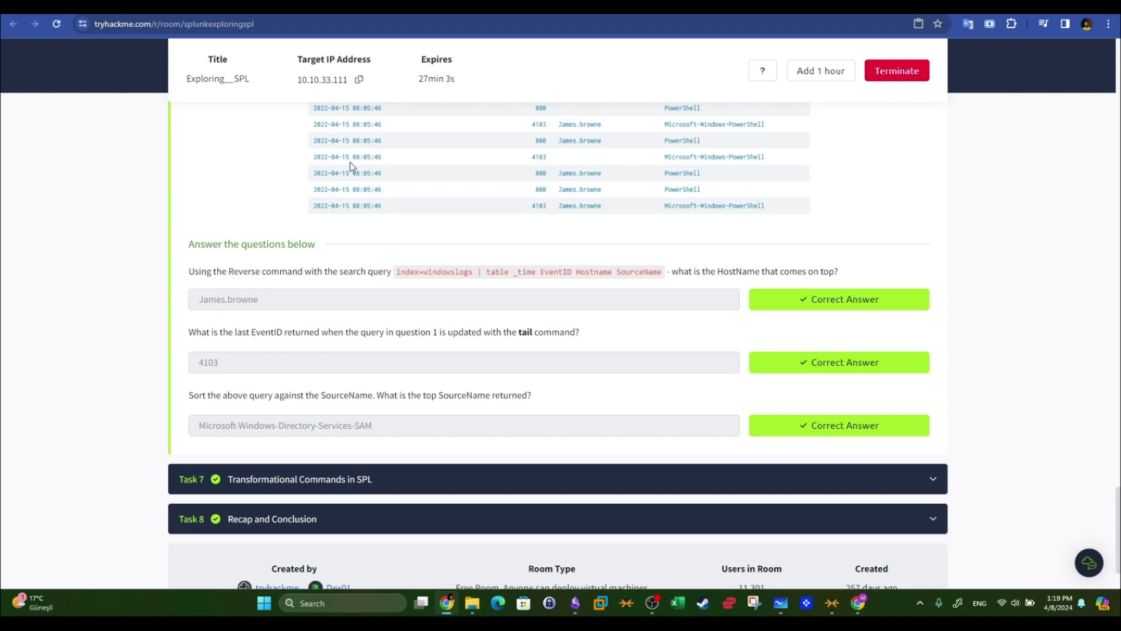
click(504, 7)
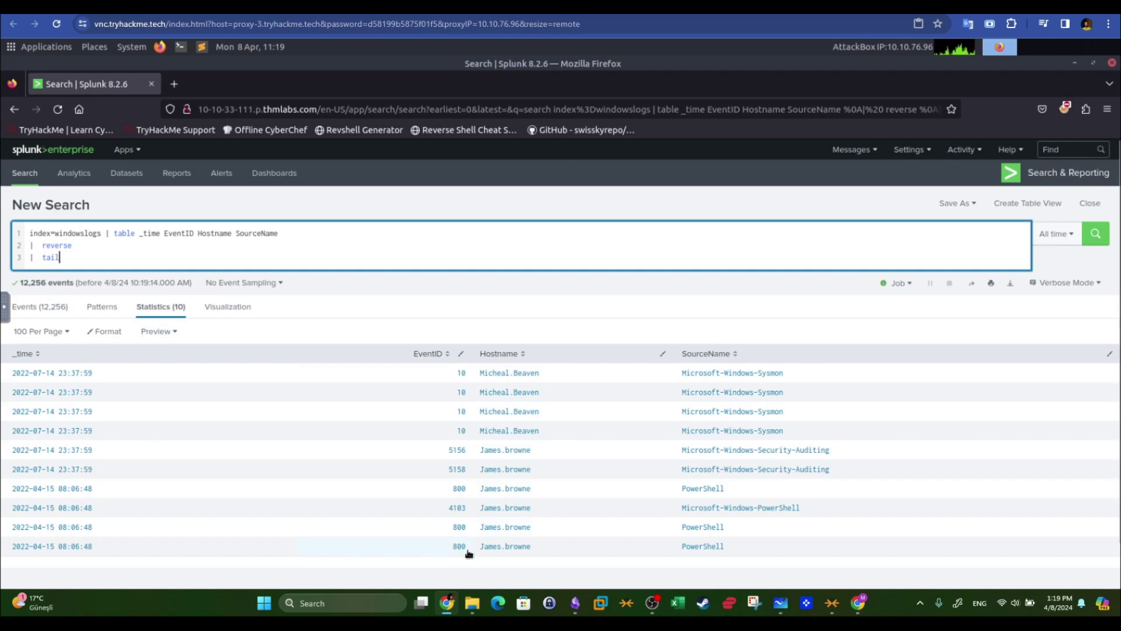
click(409, 7)
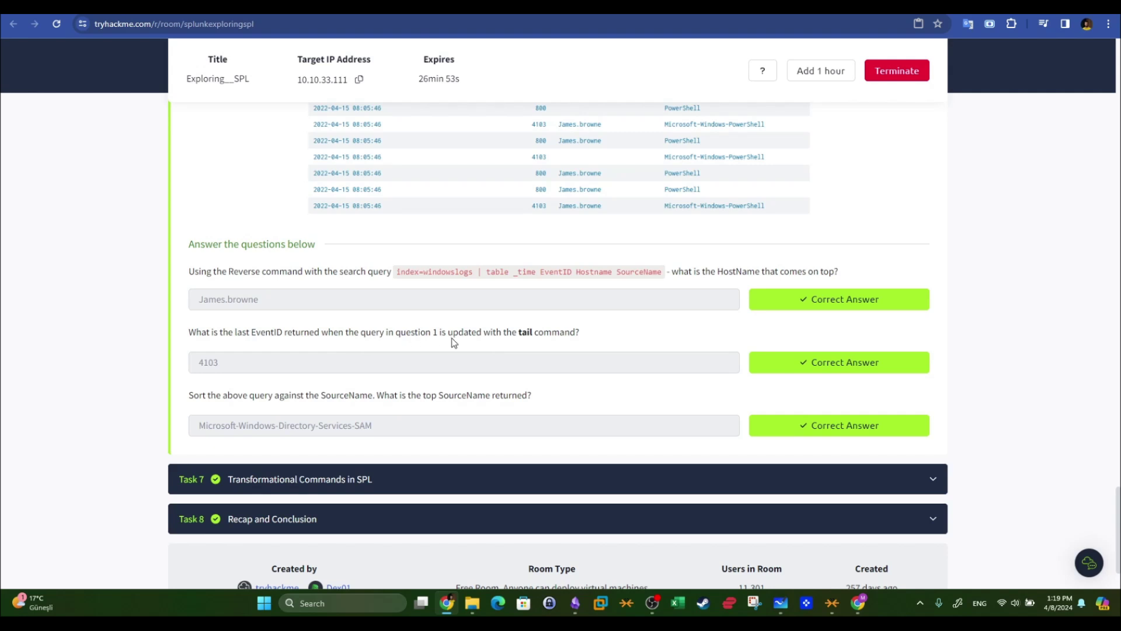
Remove the reverse command from the Splunk query, keeping | tail, and rerun the search.
click(482, 7)
drag(72, 246, 30, 245)
key(BackSpace)
key(BackSpace)
key(Return)
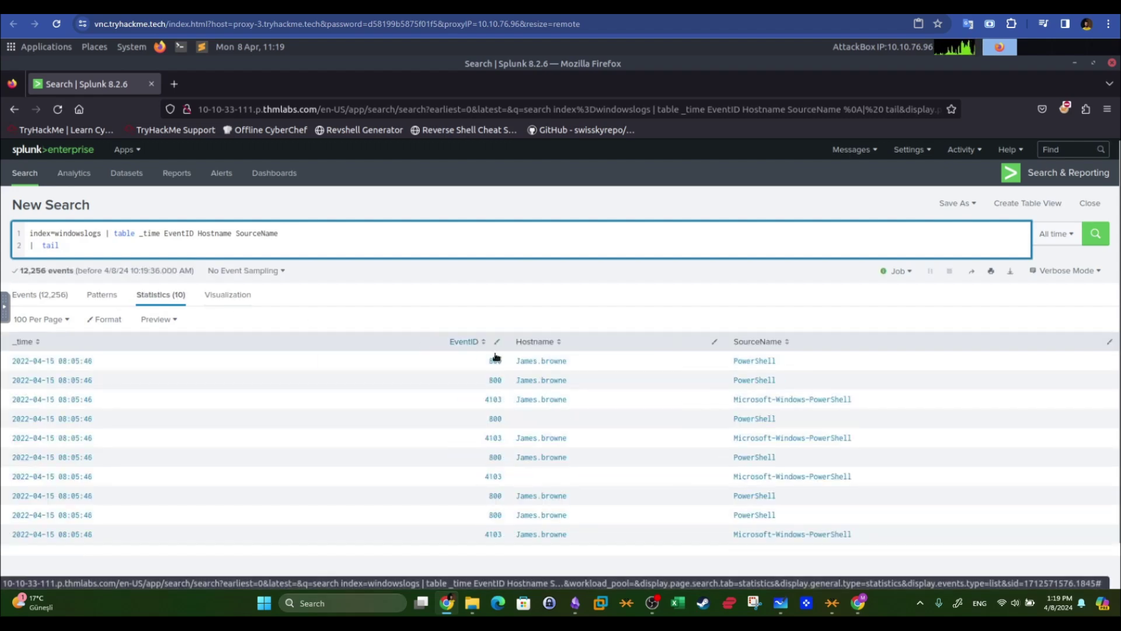
Compare the last EventID in the tail-only results with the tail question's answer in TryHackMe.
drag(482, 538, 503, 538)
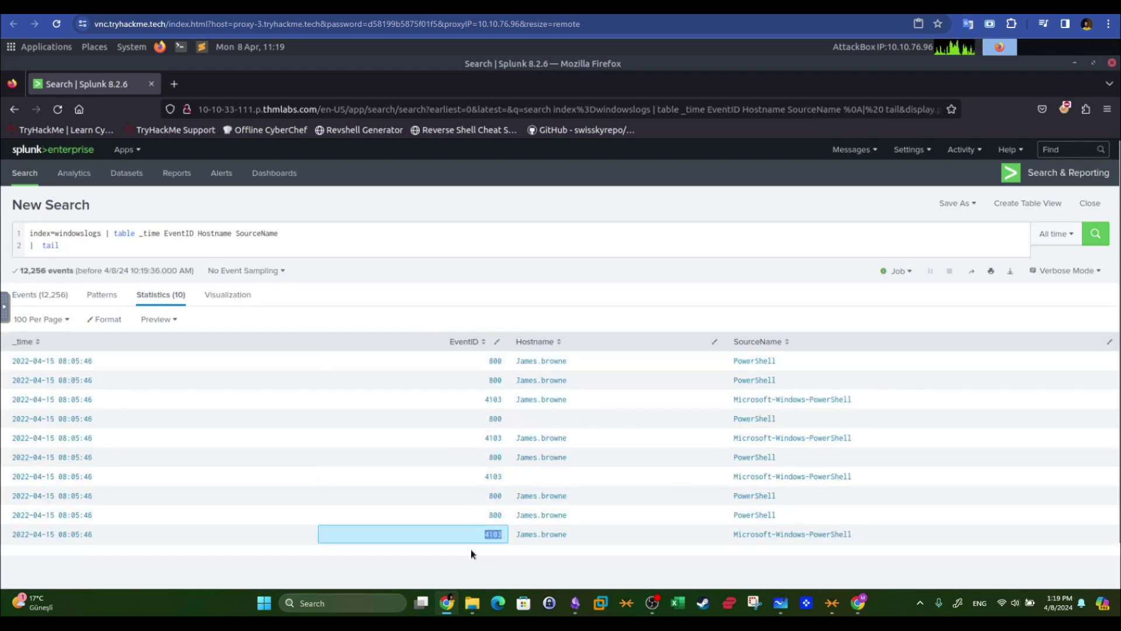
click(447, 7)
double_click(264, 363)
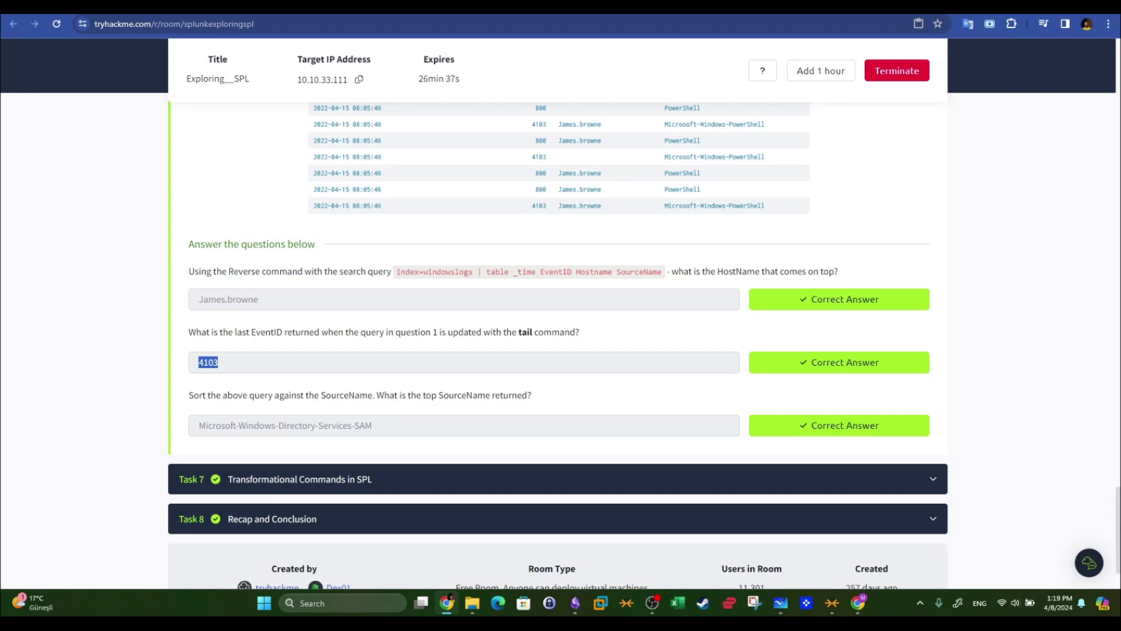
Return to Splunk, replace the tail command with sort SourceName, and run the search.
key(ctrl+Tab)
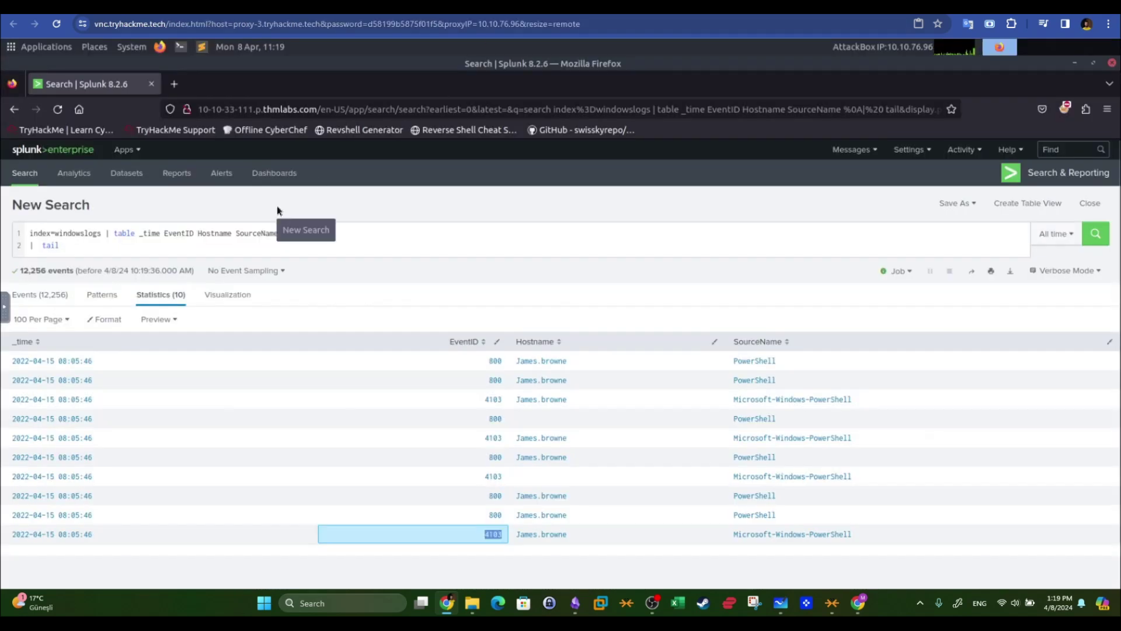
double_click(79, 249)
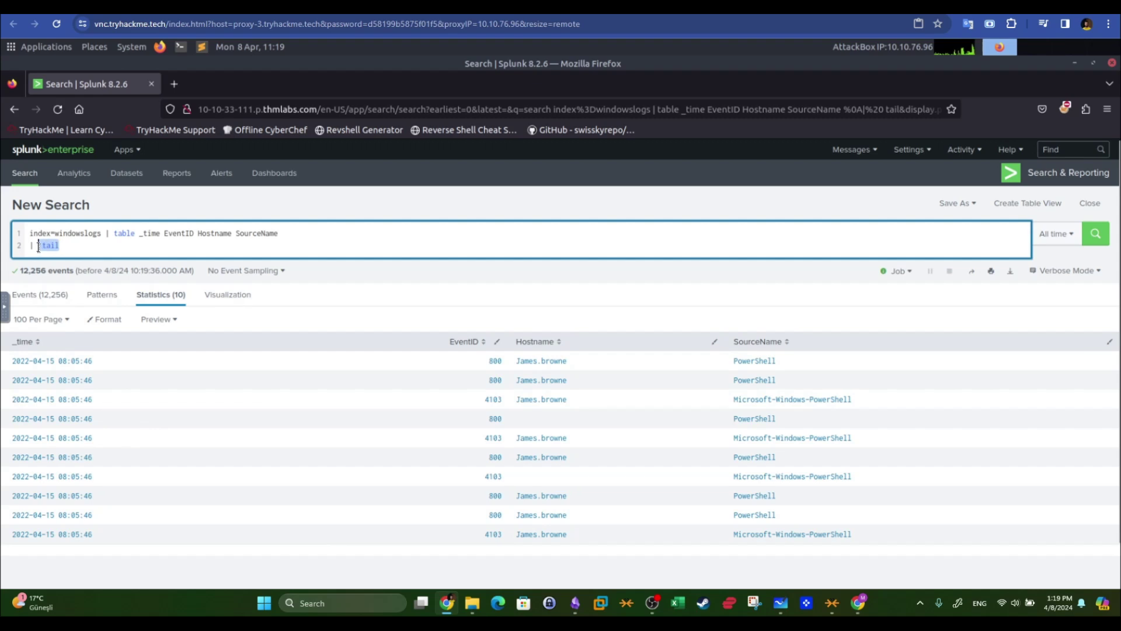
key(BackSpace)
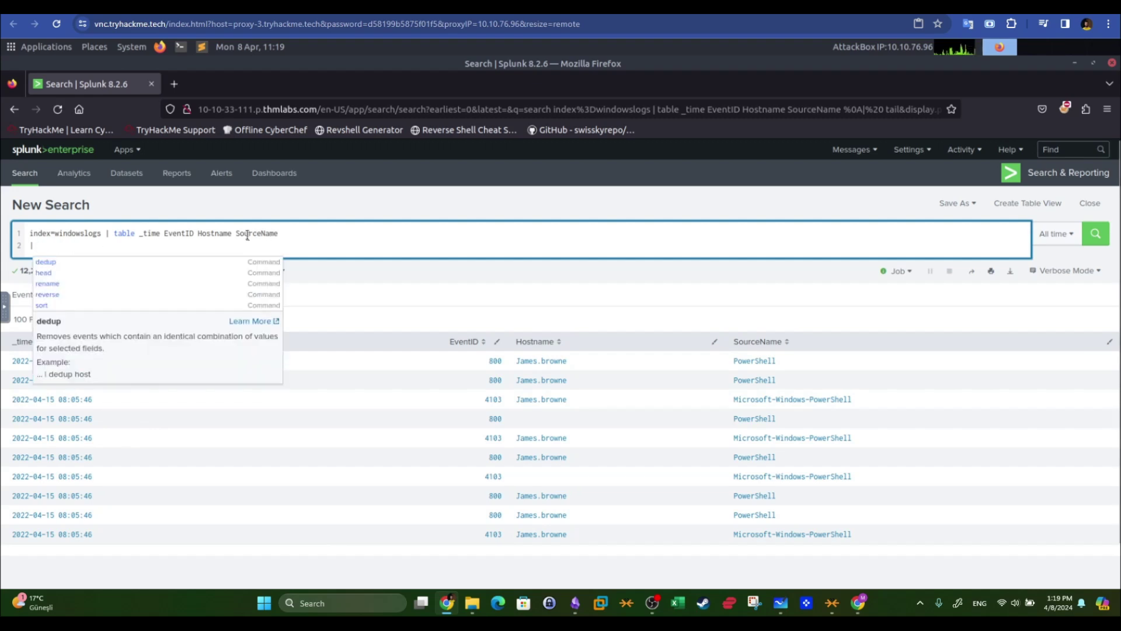
text(sor)
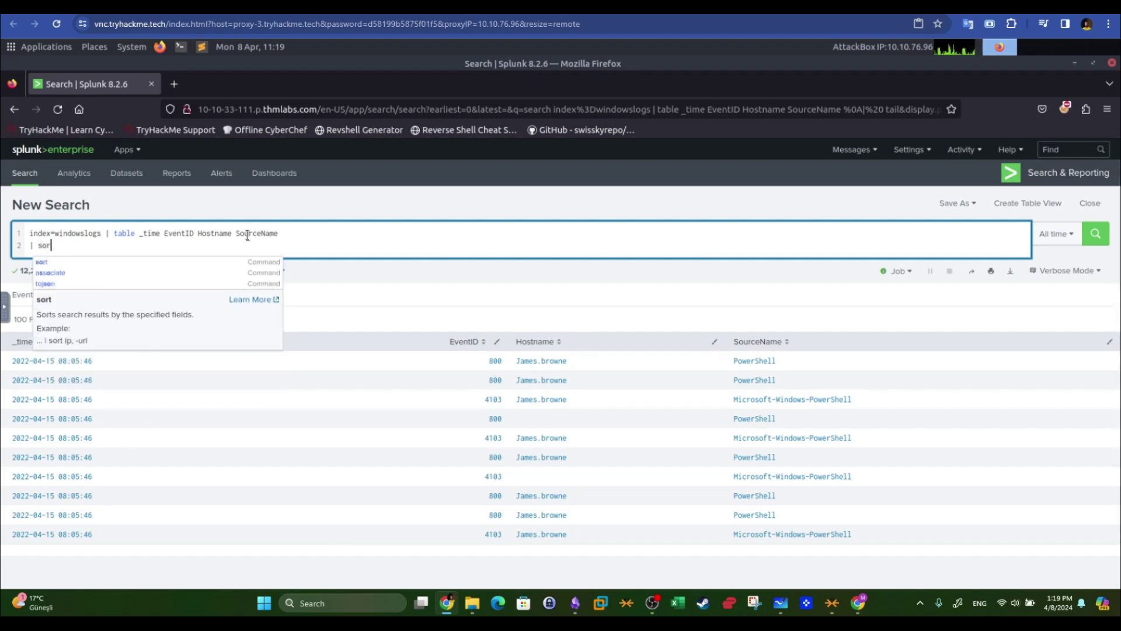
text(t SourceN)
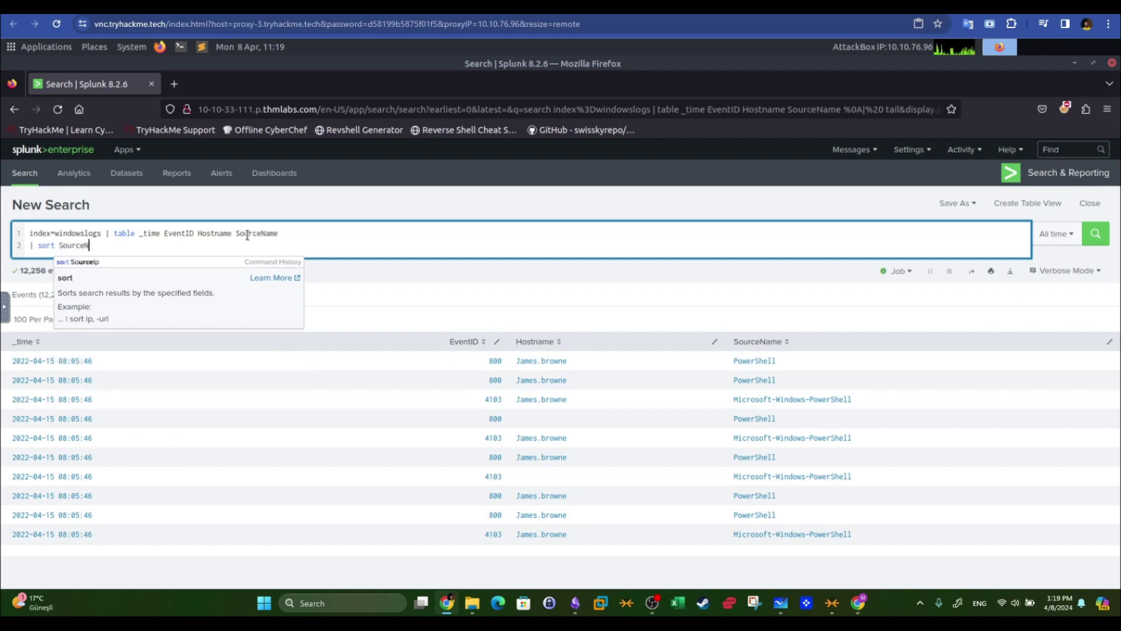
text(ame)
key(Return)
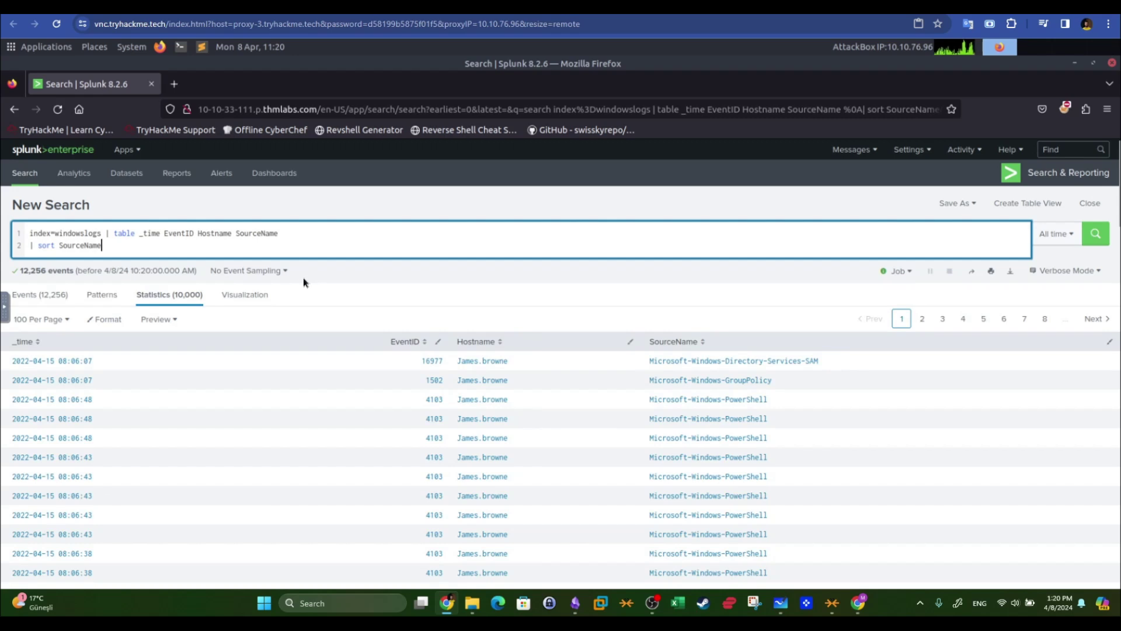
Compare the top SourceName in the sorted results with the sort question's answer in TryHackMe.
drag(819, 362, 644, 362)
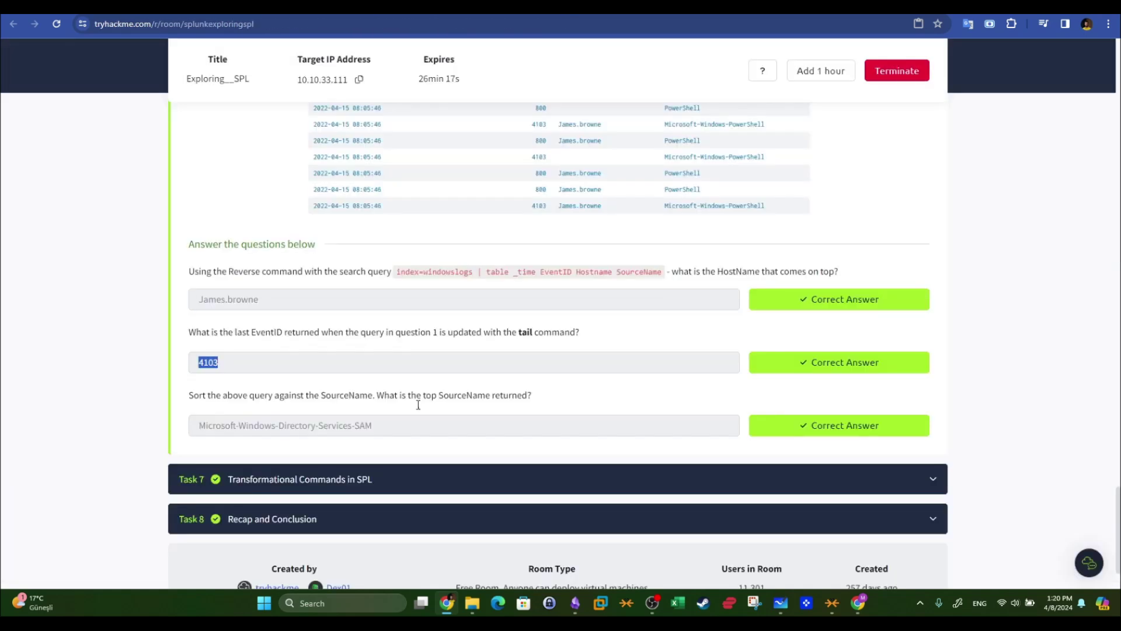
drag(377, 426, 199, 425)
Open Task 7, Transformational Commands in SPL, and read its question about the top 8 Image processes.
click(250, 483)
scroll(269, 368, down, 10)
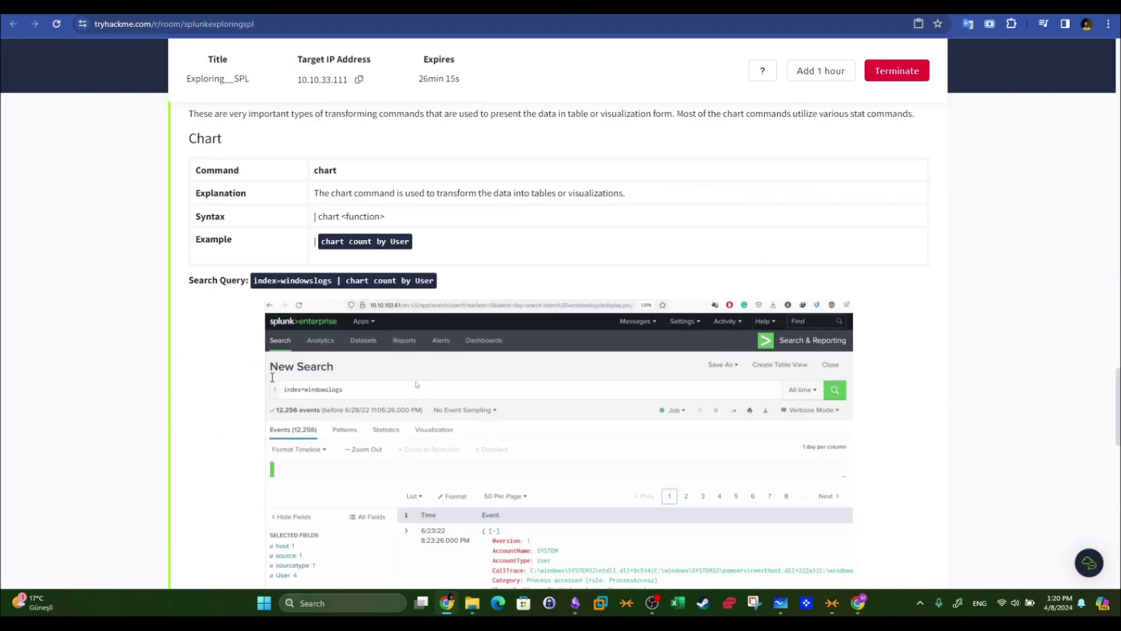
scroll(275, 372, down, 7)
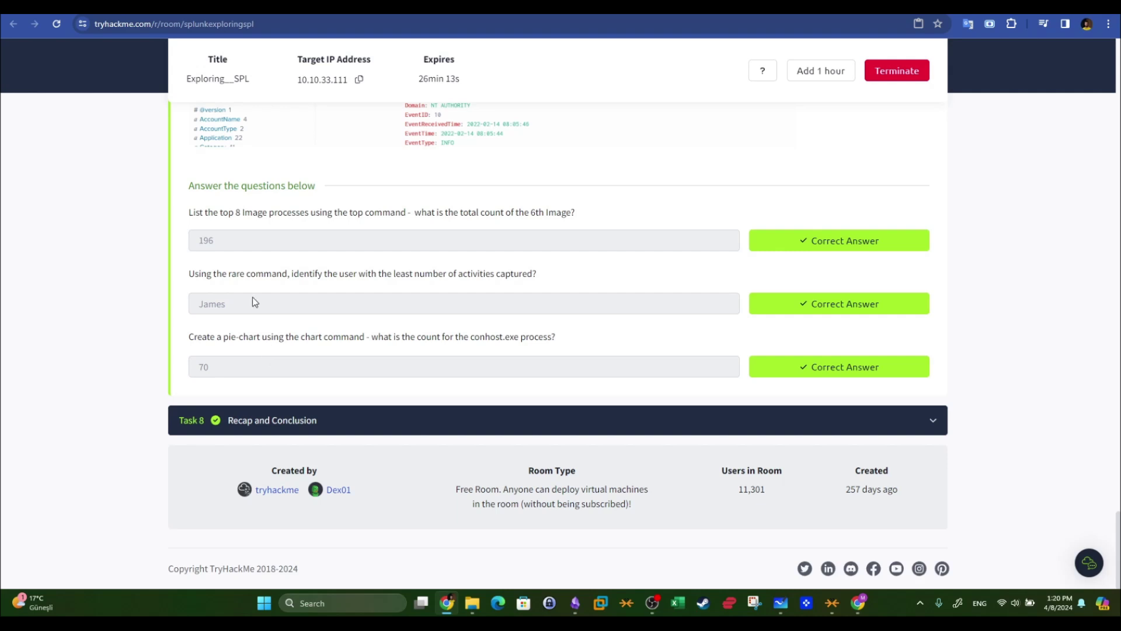
drag(220, 212, 285, 213)
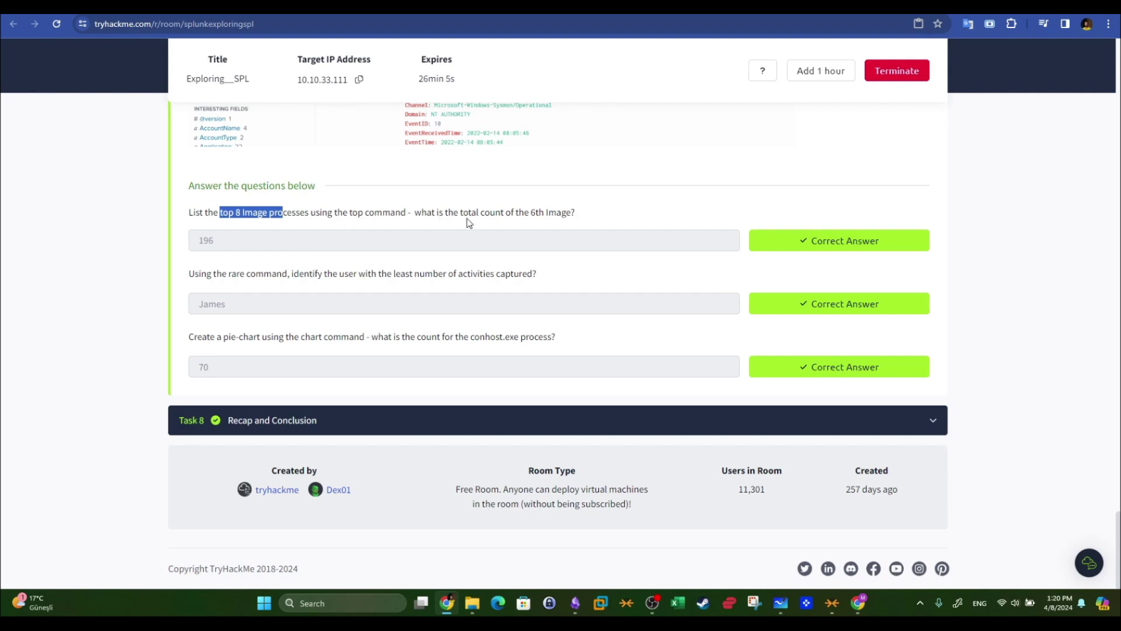
scroll(999, 423, up, 20)
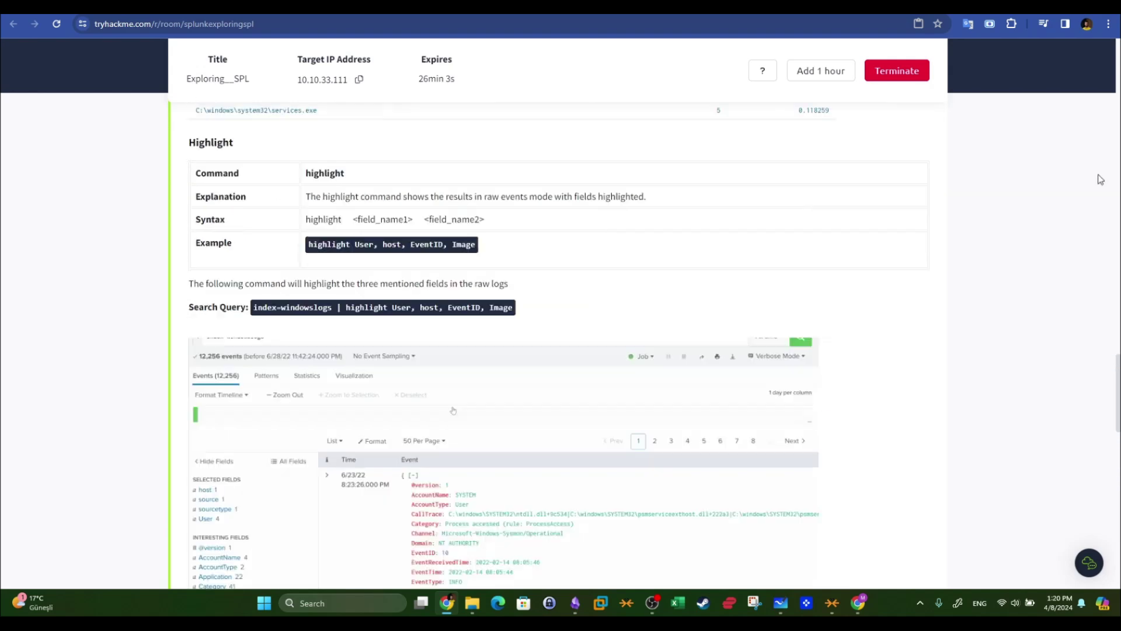
scroll(1101, 430, down, 20)
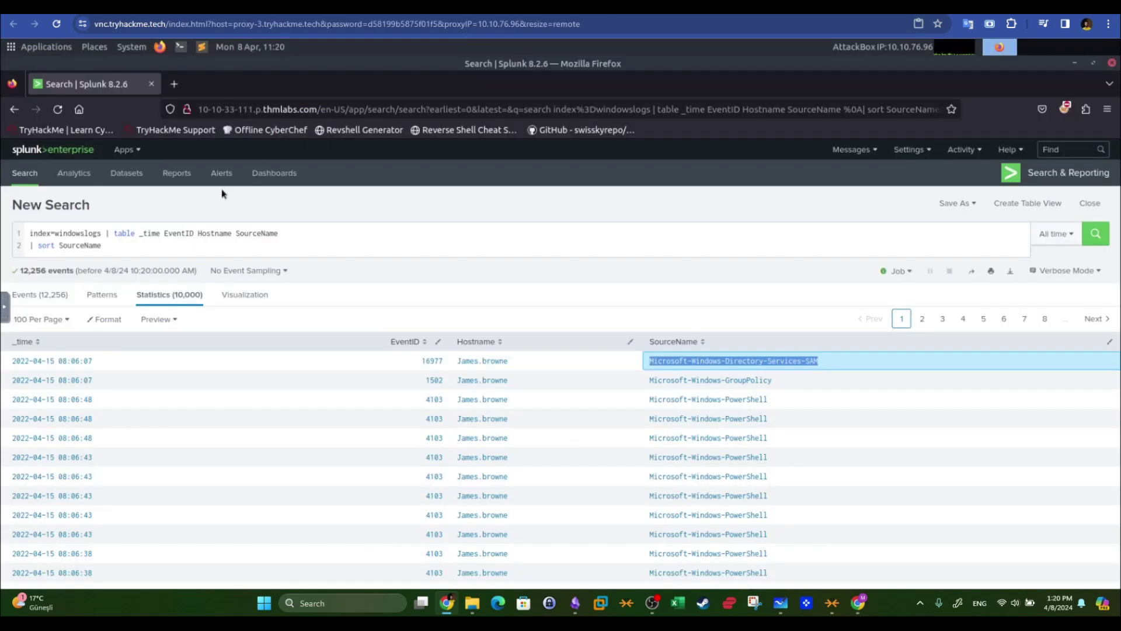
Switch to Splunk, cut the query down to index=windowslogs, and run the search.
drag(101, 246, 107, 233)
key(BackSpace)
key(Return)
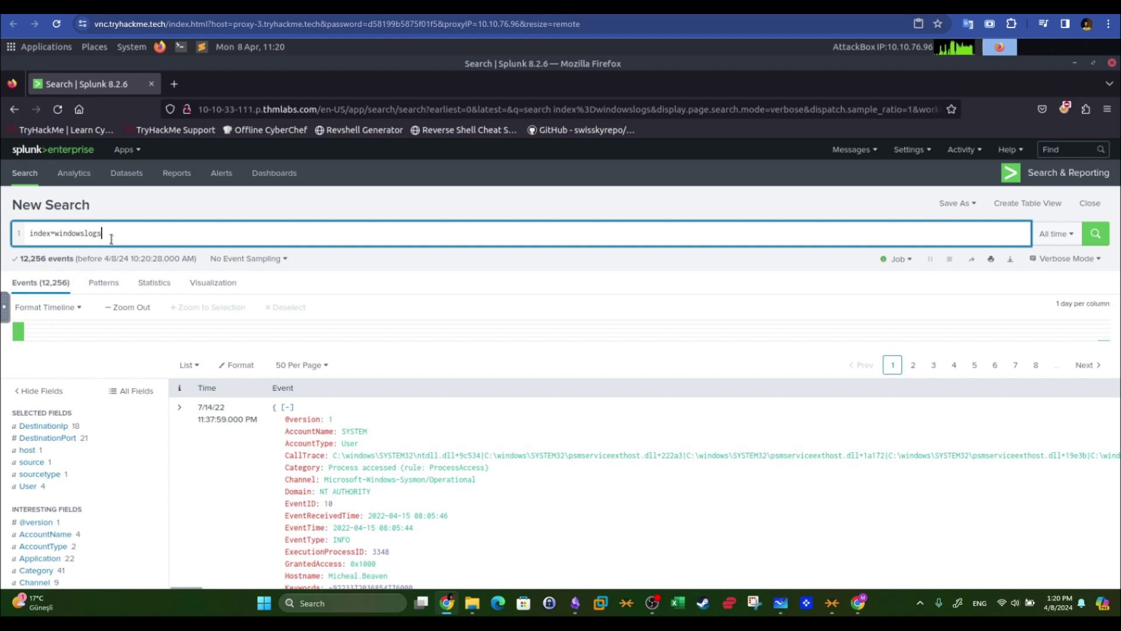
Find the Image field among the interesting fields, extend the query to index=windowslogs top Image, and run it.
text(top)
scroll(45, 466, down, 2)
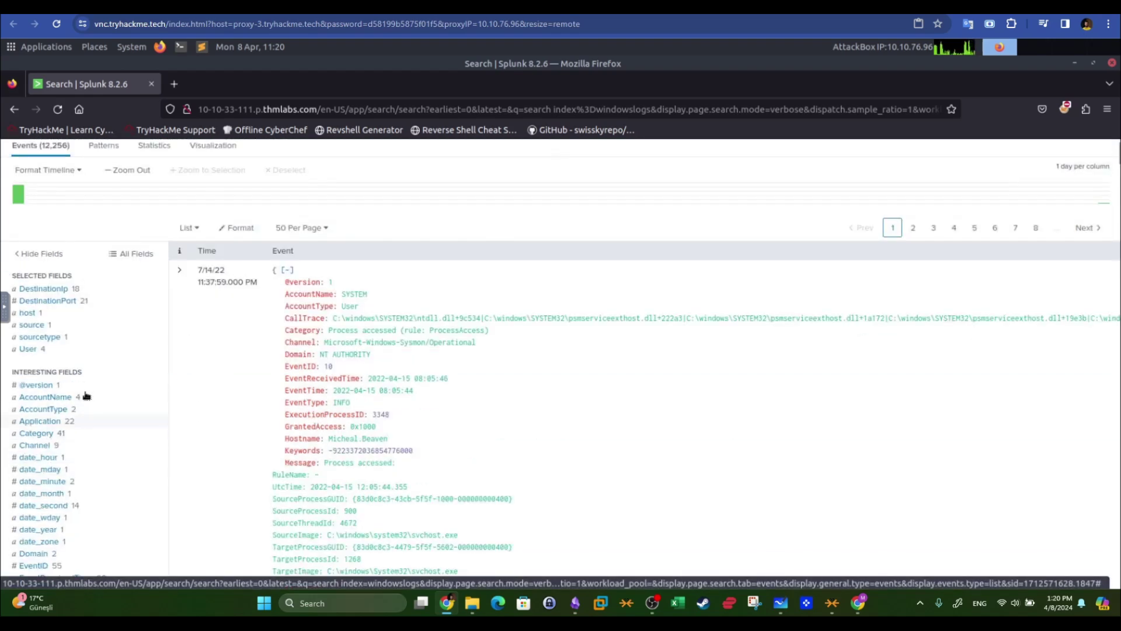
scroll(88, 392, down, 5)
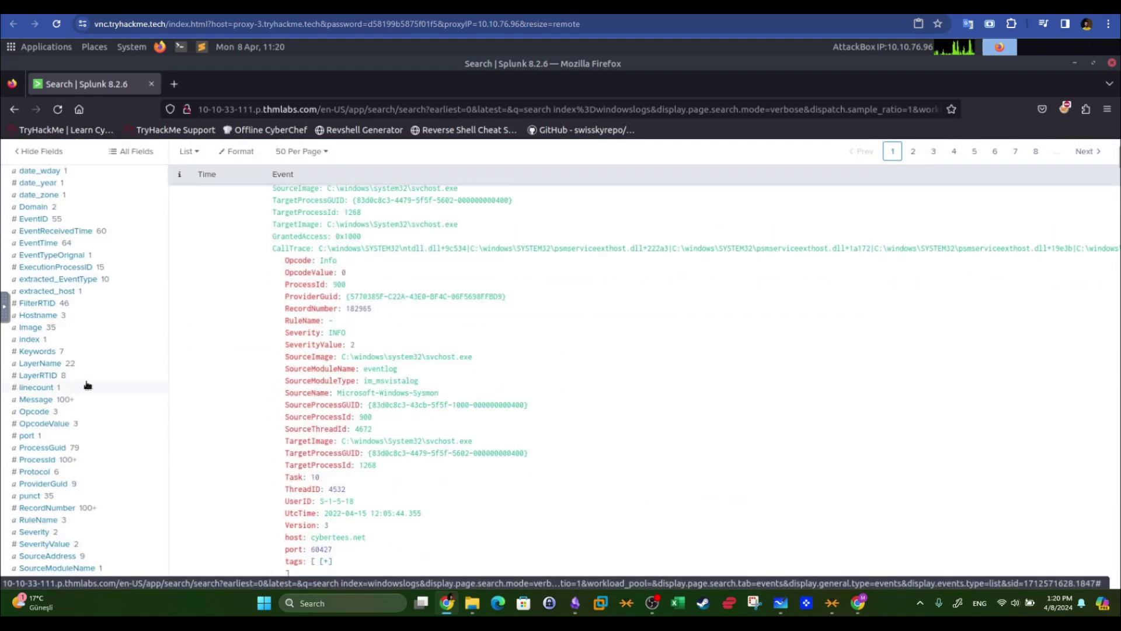
scroll(88, 386, down, 2)
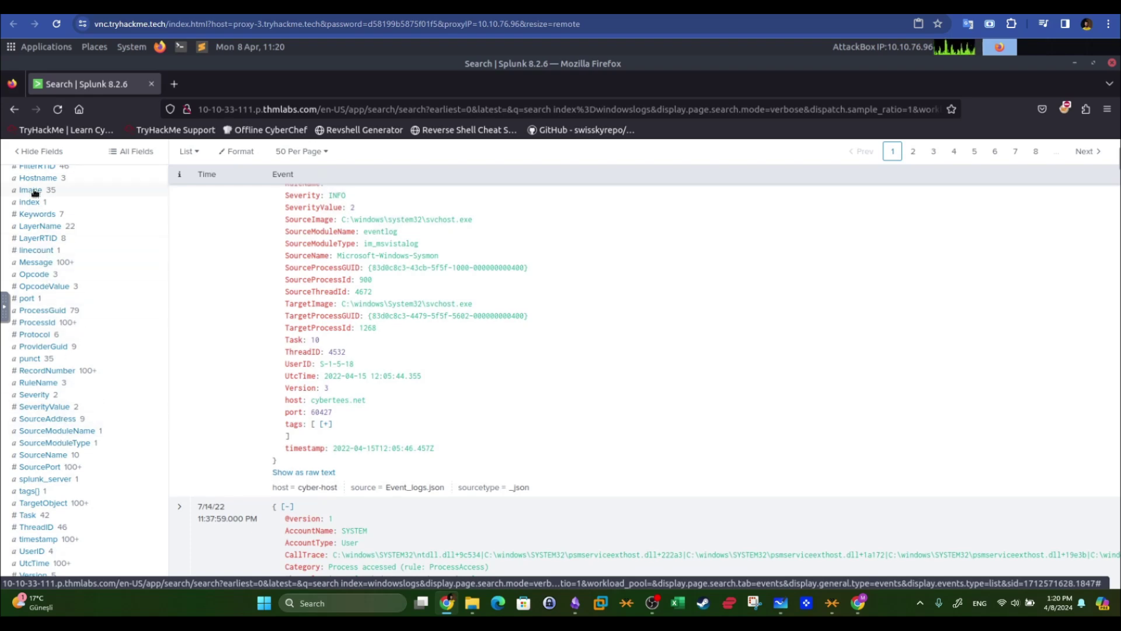
scroll(126, 327, up, 10)
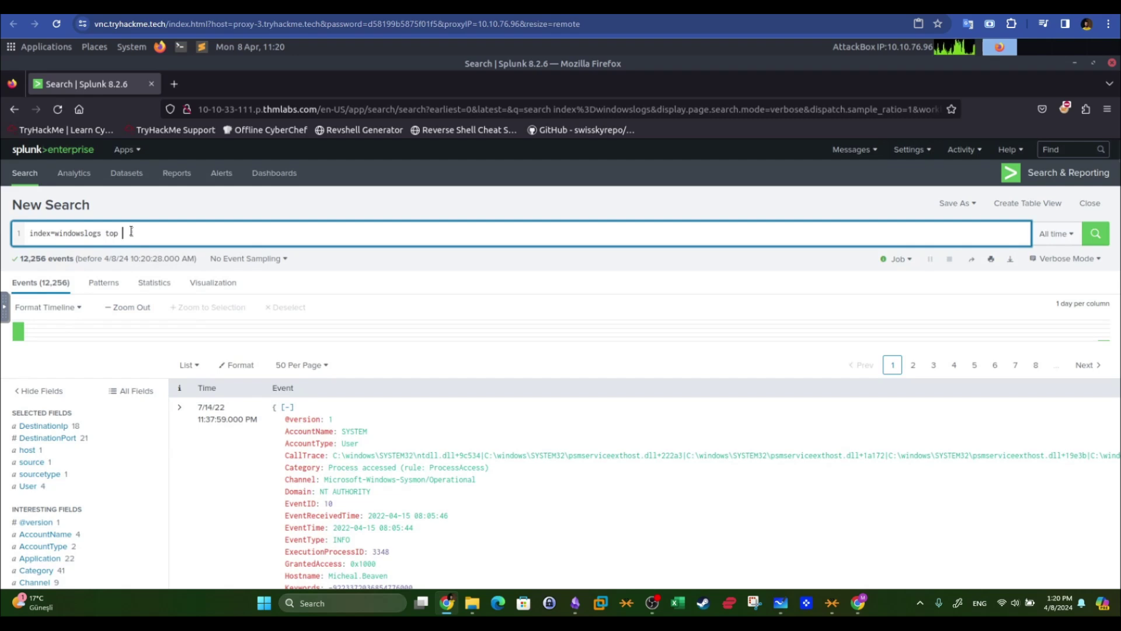
text(Image)
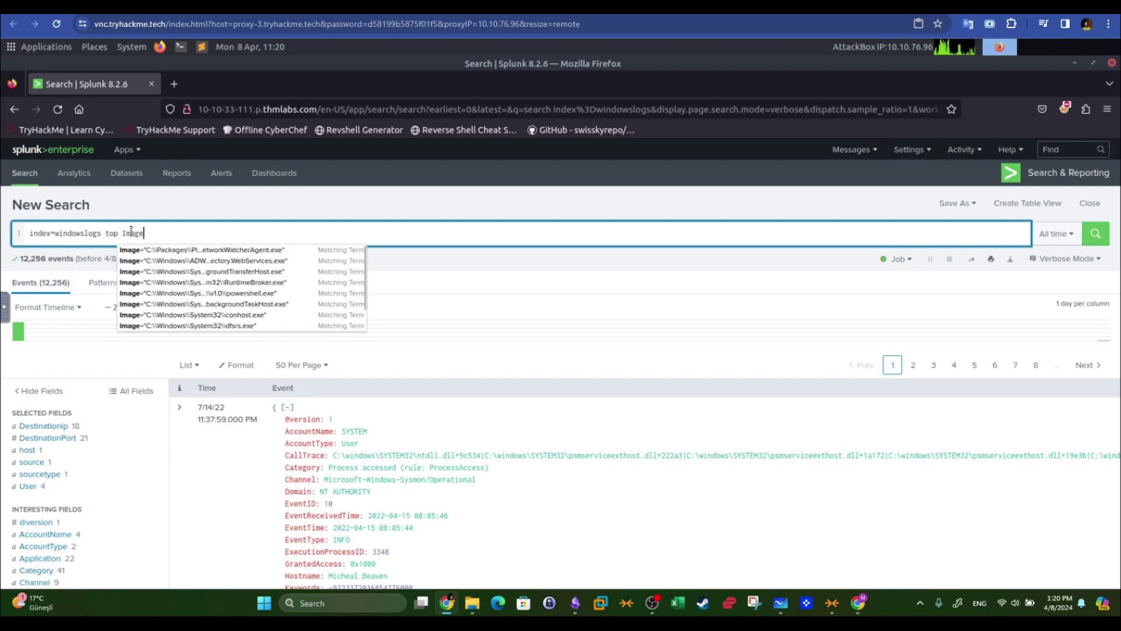
key(Return)
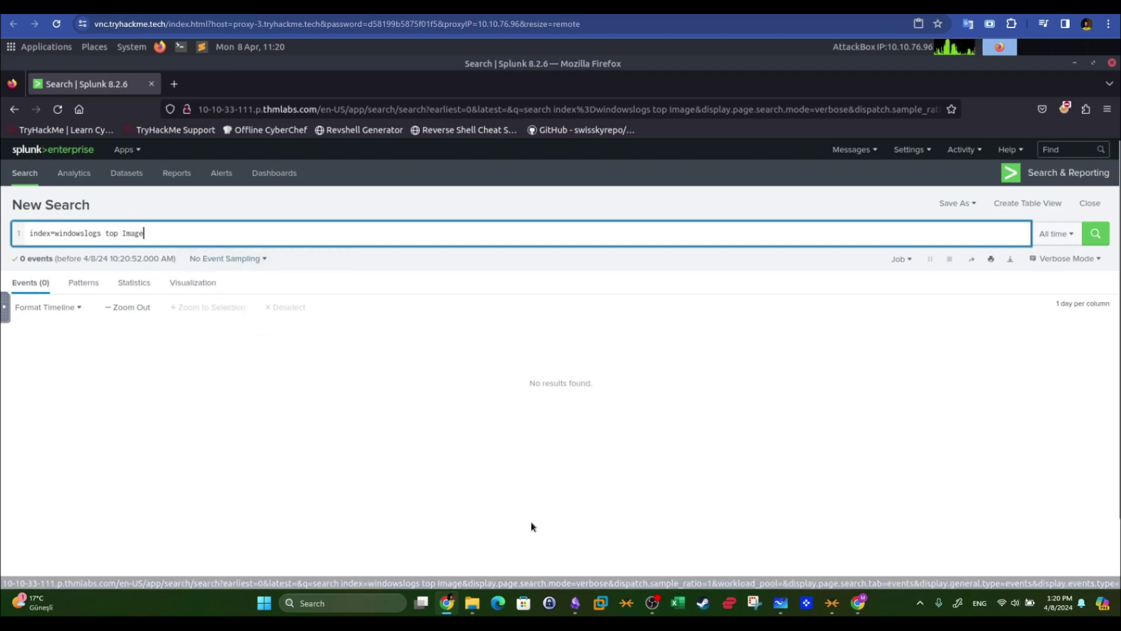
Switch to the Splunk notes and look up the syntax of the top command with its limit option.
click(576, 607)
scroll(589, 404, up, 14)
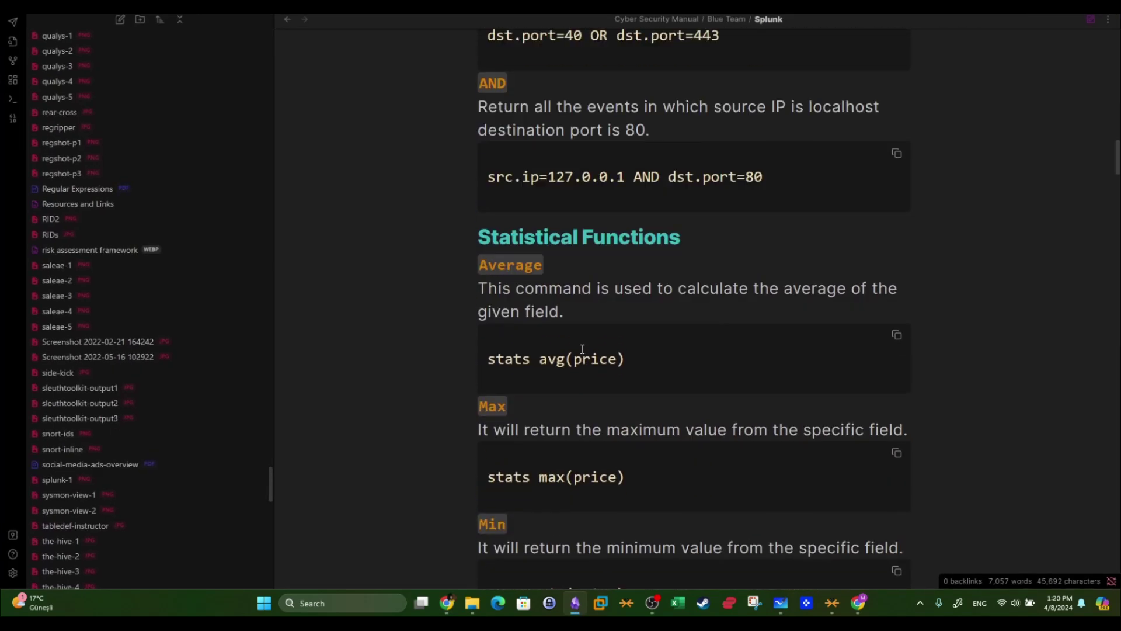
drag(1116, 163, 1105, 122)
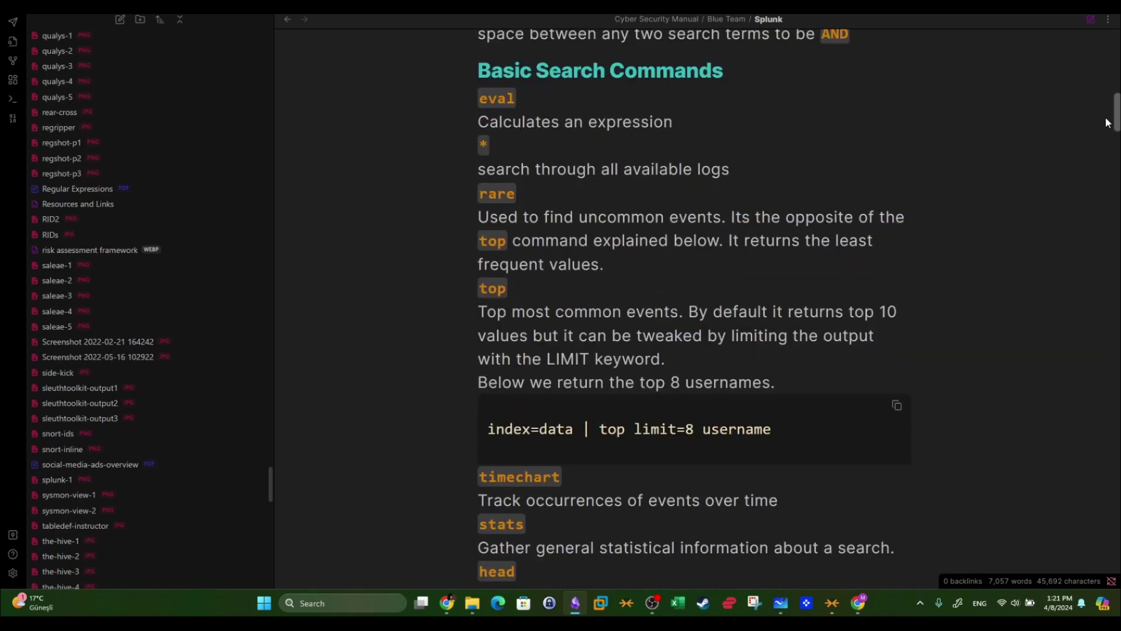
Return to Splunk, put top Image on its own line after a pipe following index=windowslogs, and run the search.
click(575, 607)
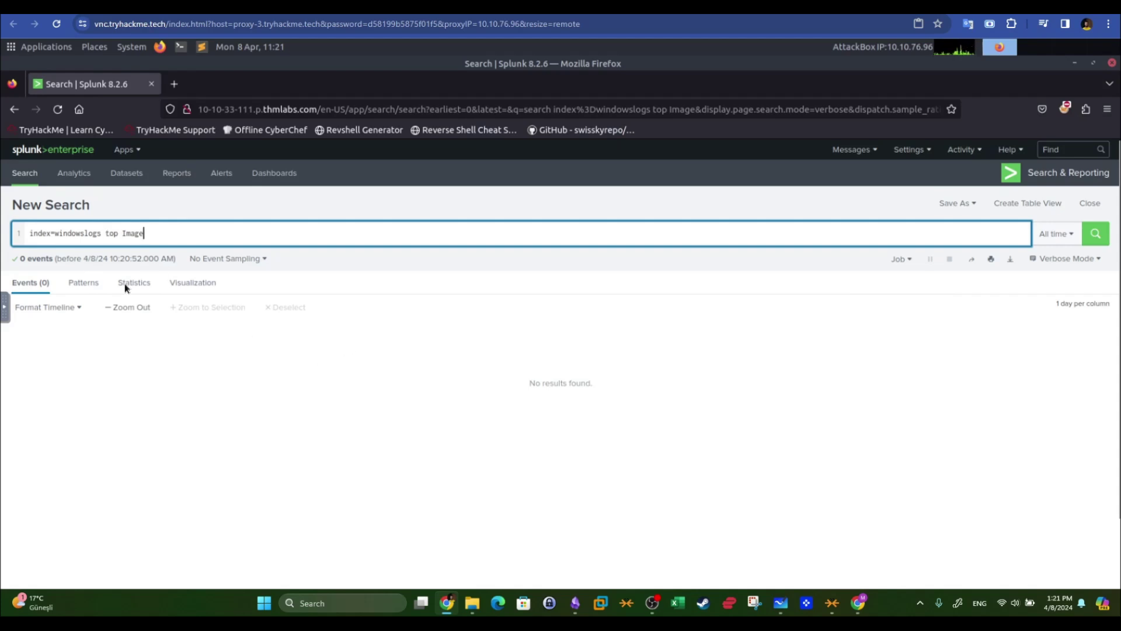
click(106, 238)
key(shift+Return)
text(|)
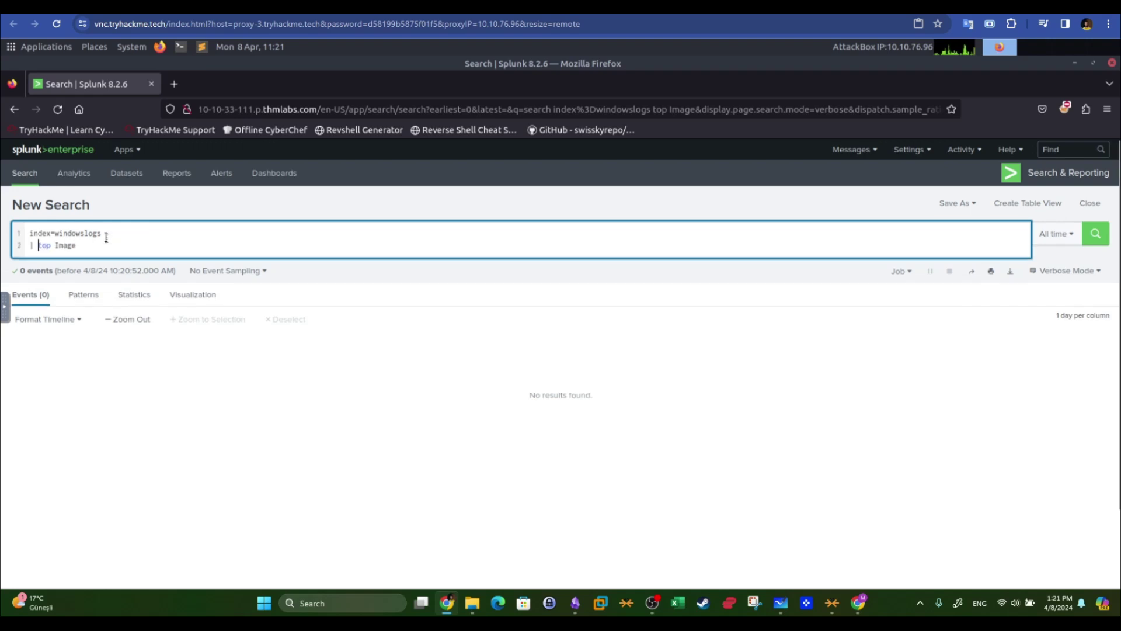
key(Return)
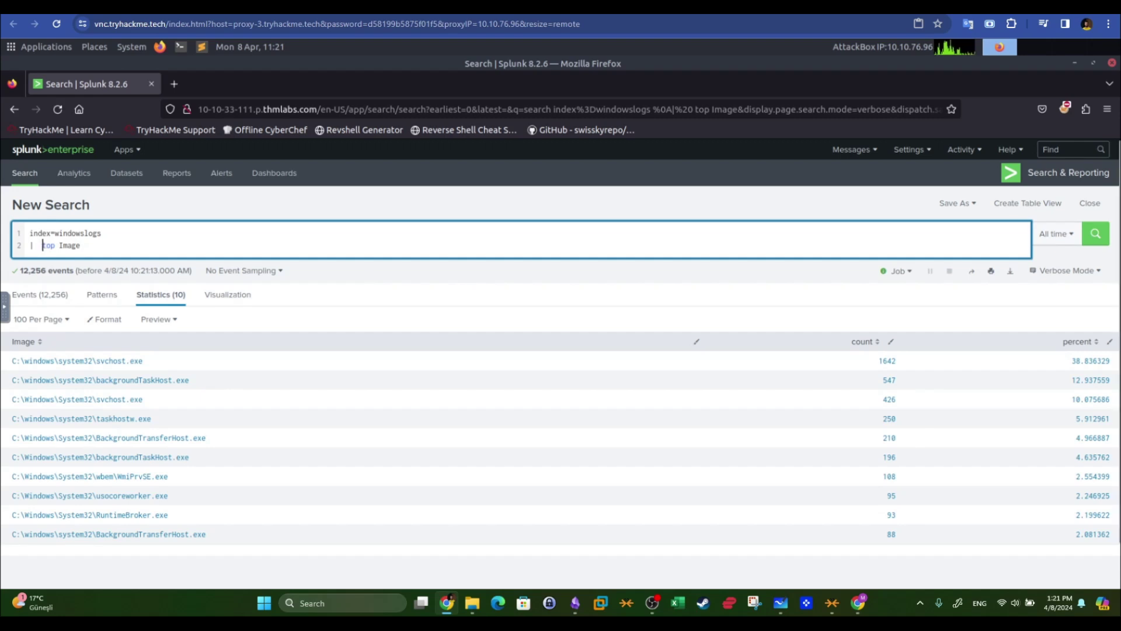
Check the top 8 Image processes question in TryHackMe and rerun the Splunk query with top limit=8 Image.
click(409, 7)
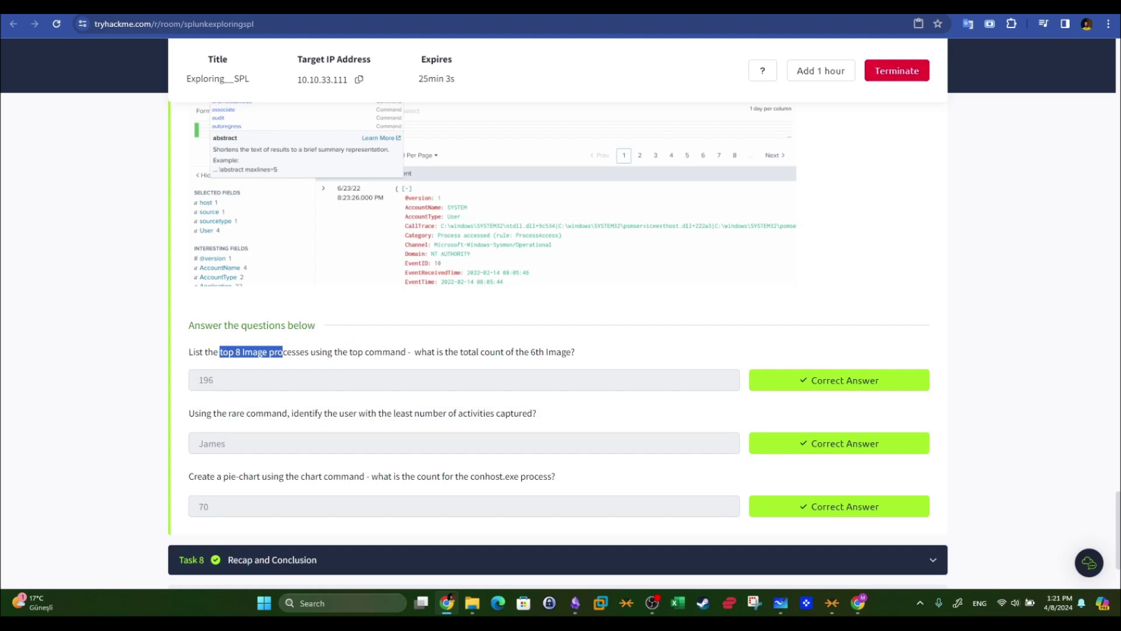
click(297, 377)
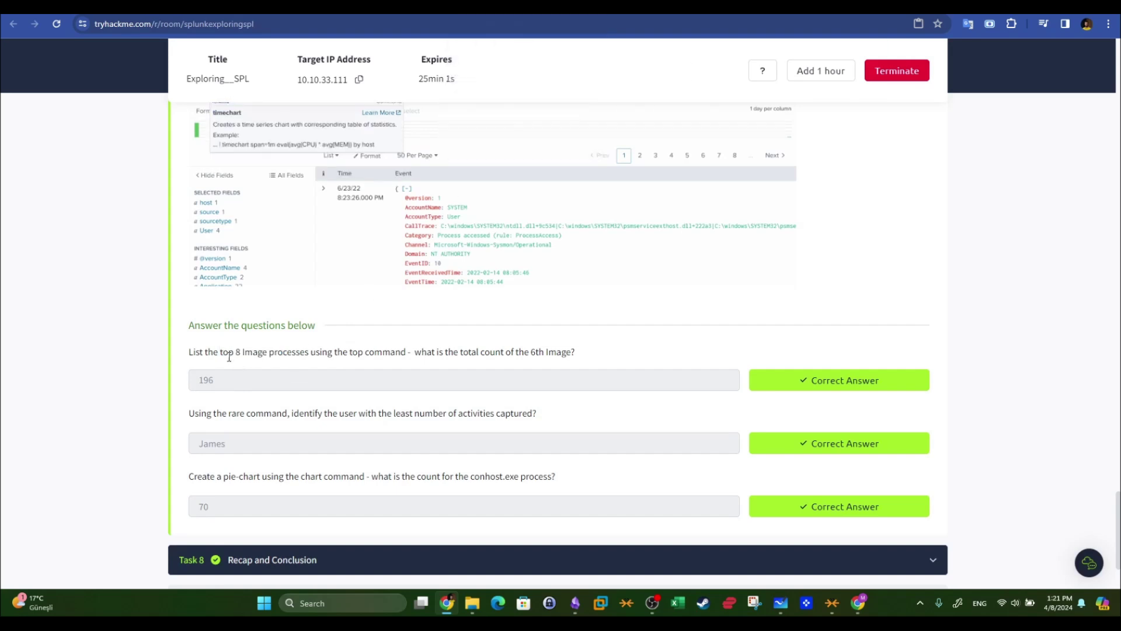
key(ctrl+Tab)
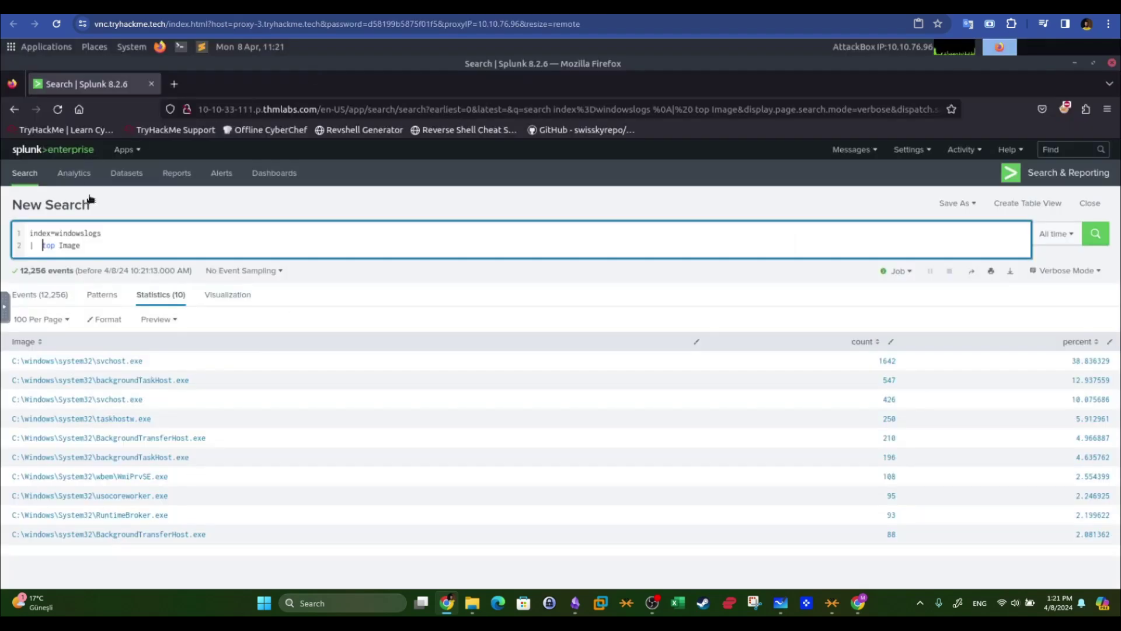
click(64, 245)
text(limit=)
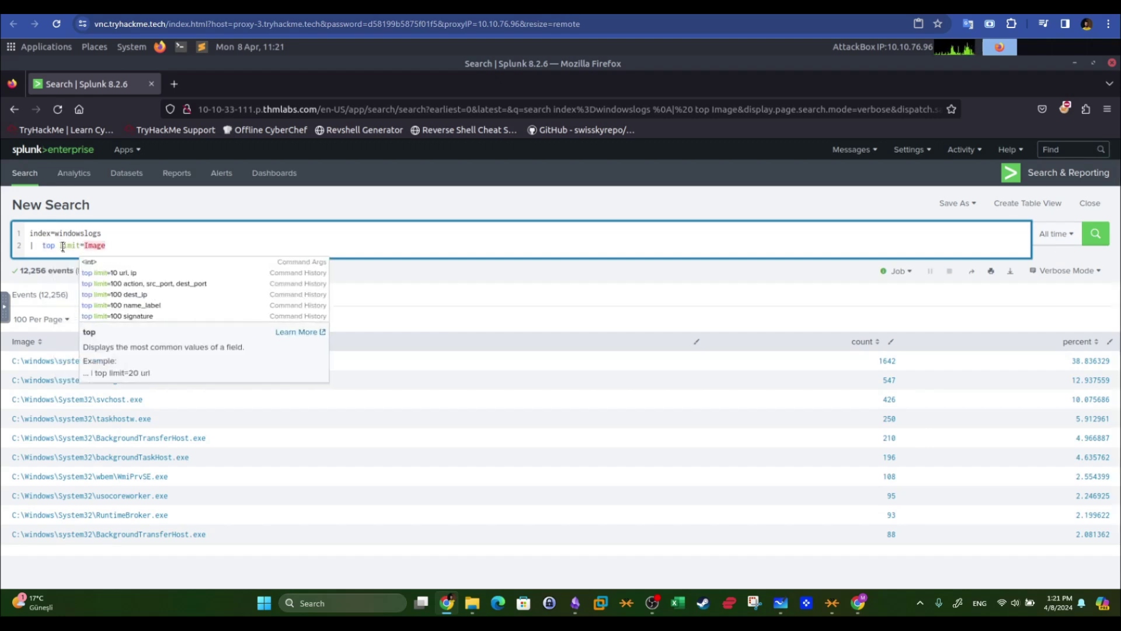
text(8)
key(Return)
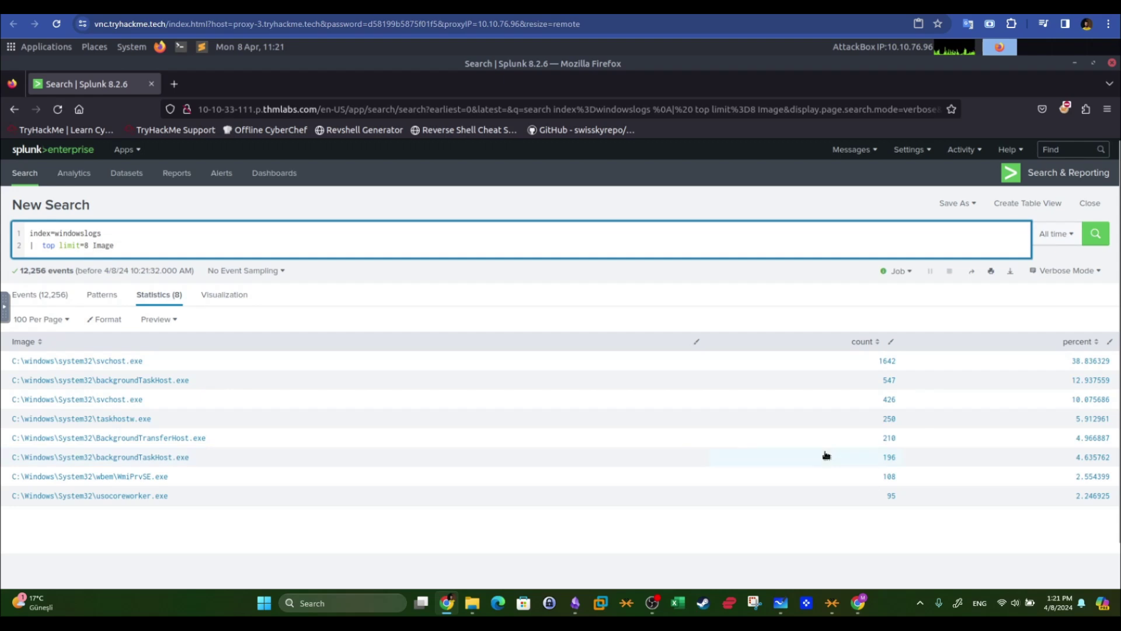
Compare the sixth Image's count with the answer to the top-command question in TryHackMe and return to Splunk.
click(443, 7)
double_click(288, 392)
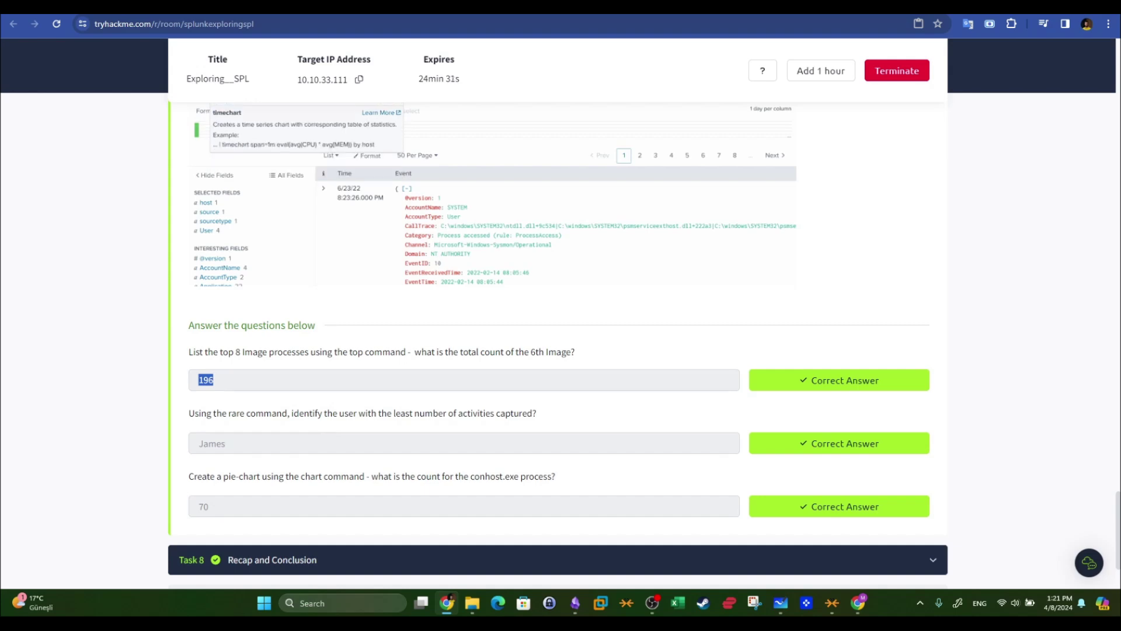
key(ctrl+Tab)
key(ctrl+Tab)
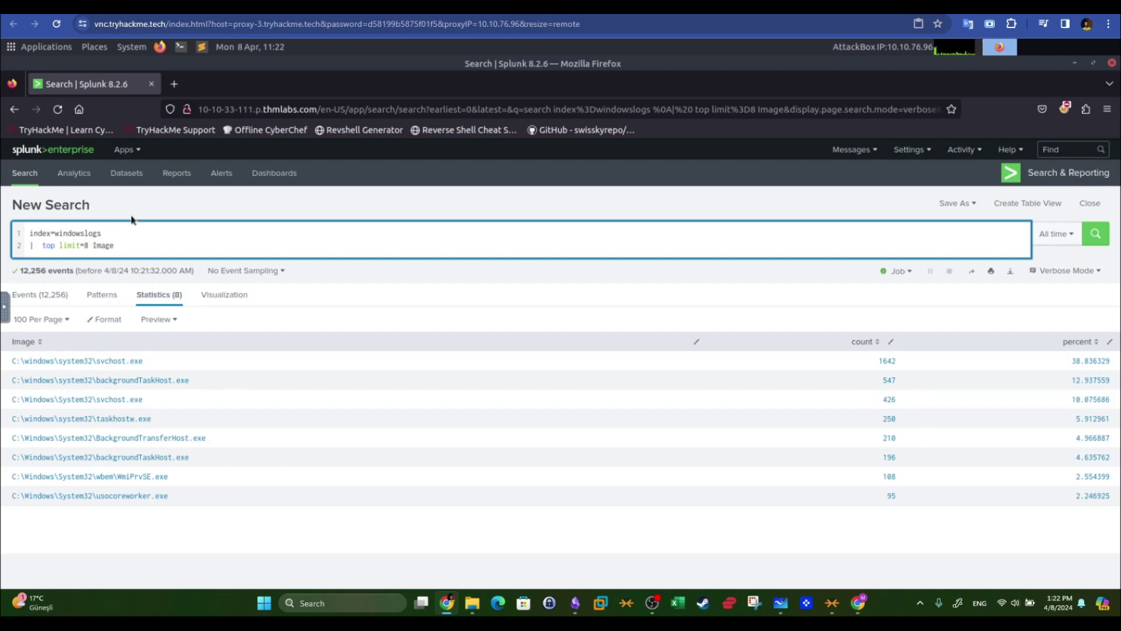
Change the query's second line to rare User, without a limit, and run the search.
click(49, 246)
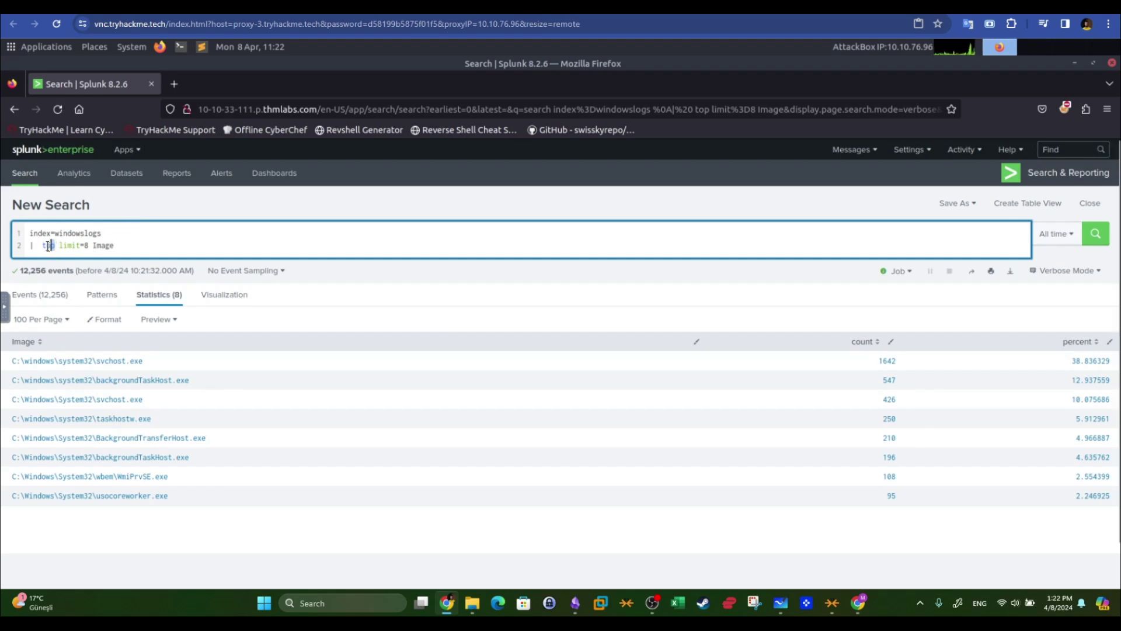
text(rare)
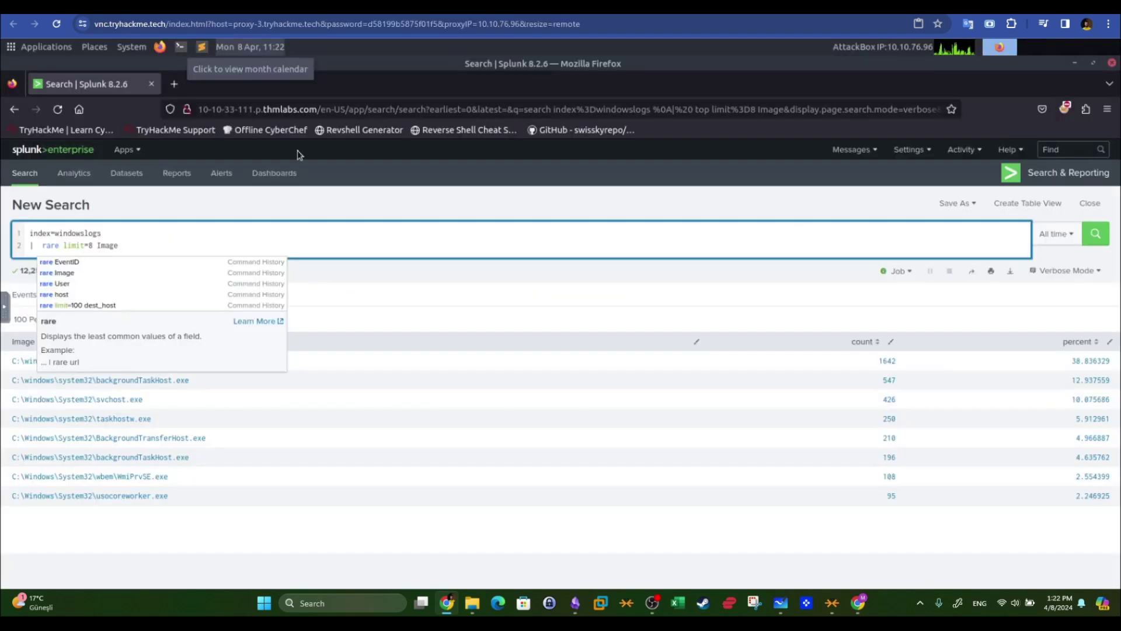
drag(62, 245, 94, 245)
key(BackSpace)
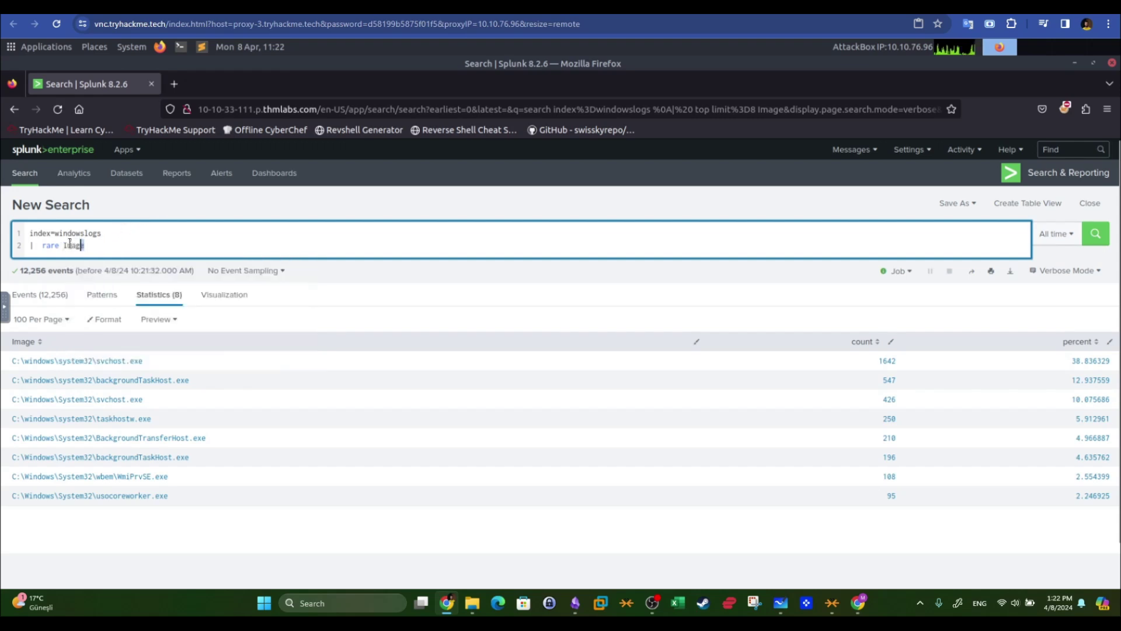
drag(70, 242, 64, 246)
text(User)
key(Return)
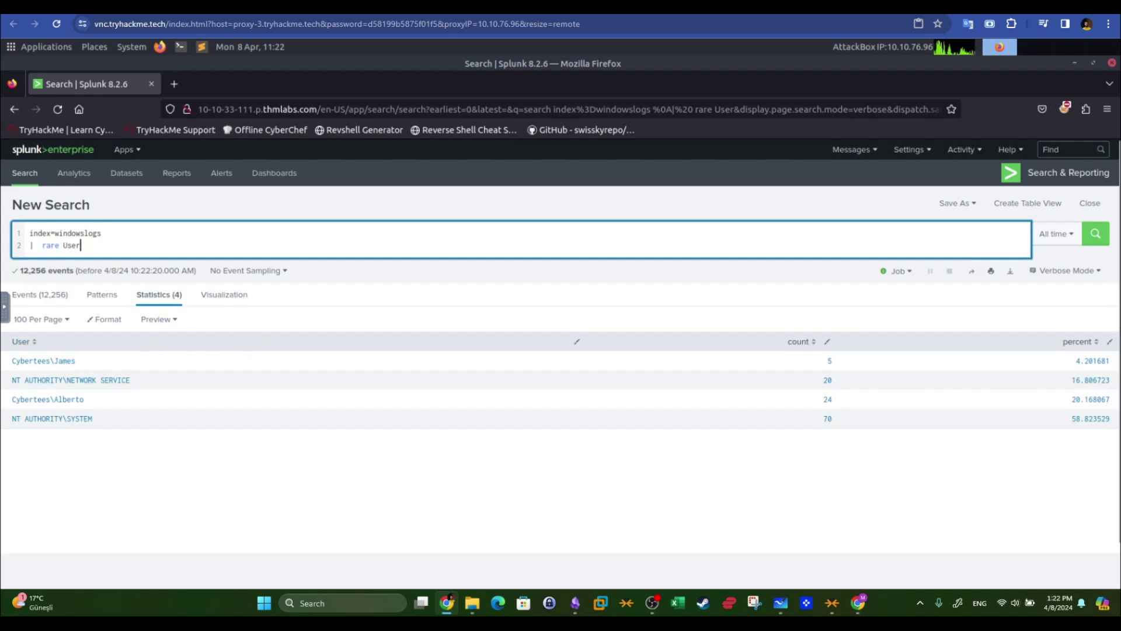
Check the least active user against the rare-command question in TryHackMe and read the pie-chart question about conhost.exe.
click(327, 7)
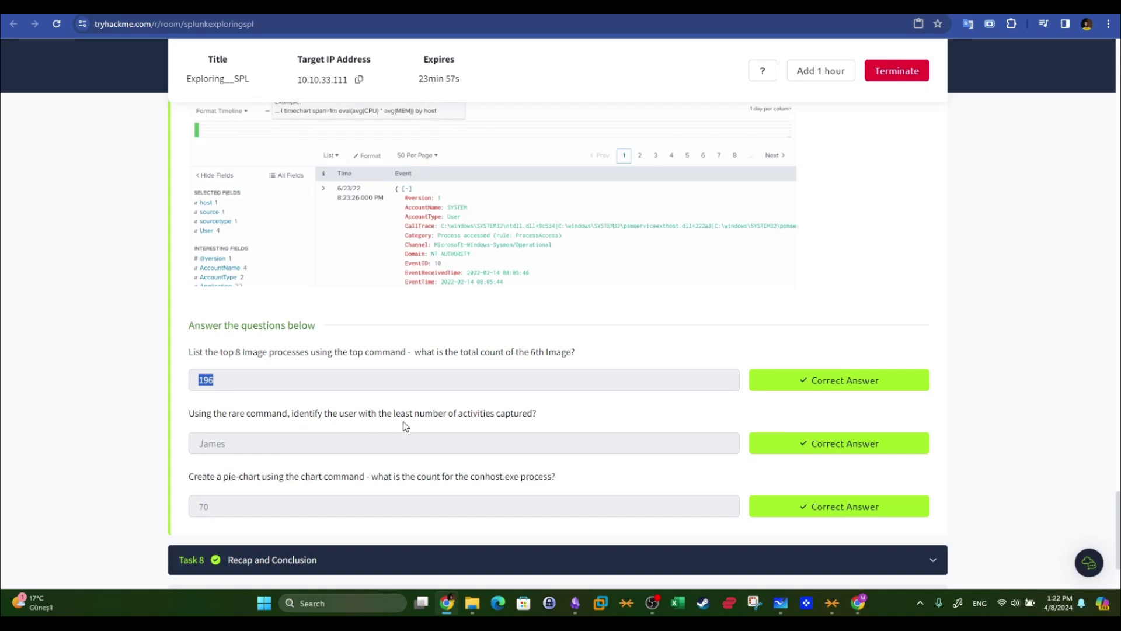
click(444, 7)
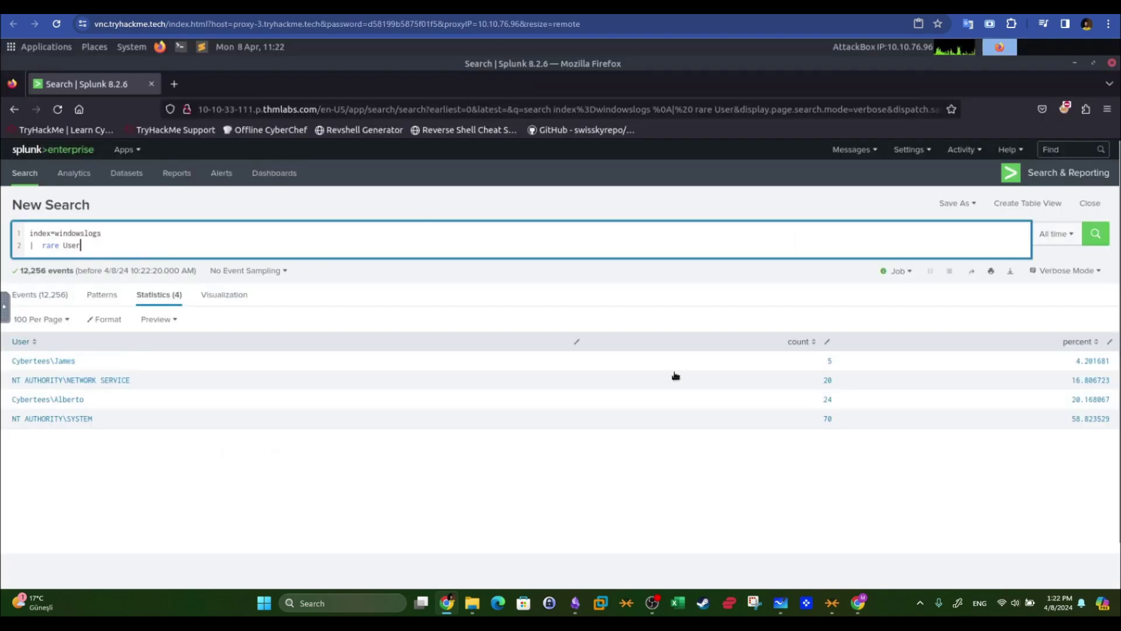
drag(79, 363, 51, 363)
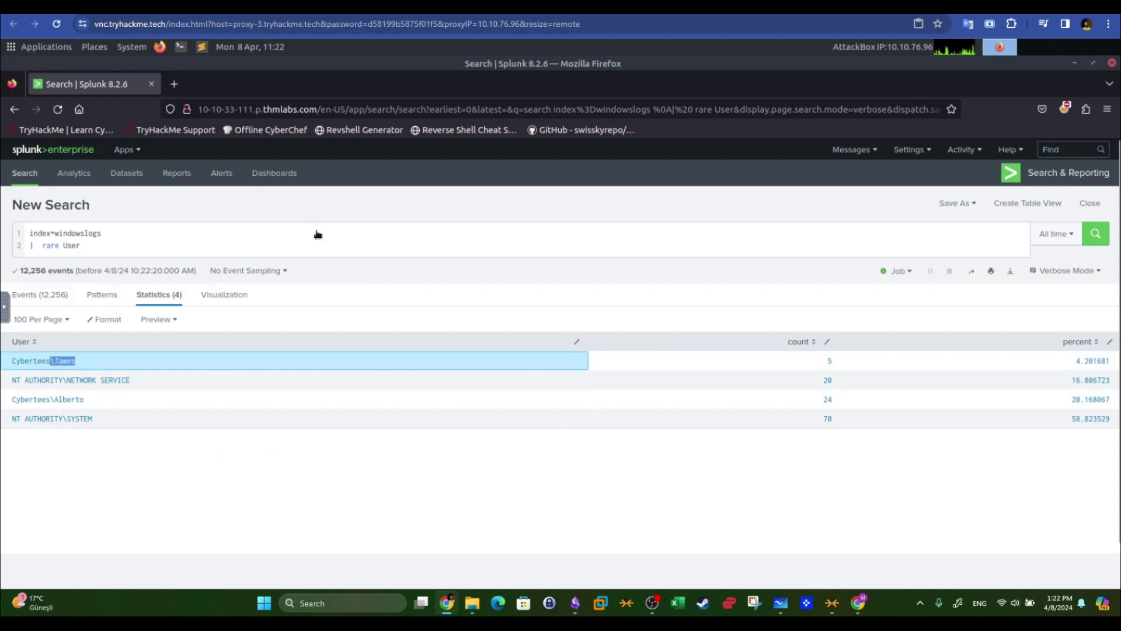
click(362, 7)
drag(189, 476, 503, 478)
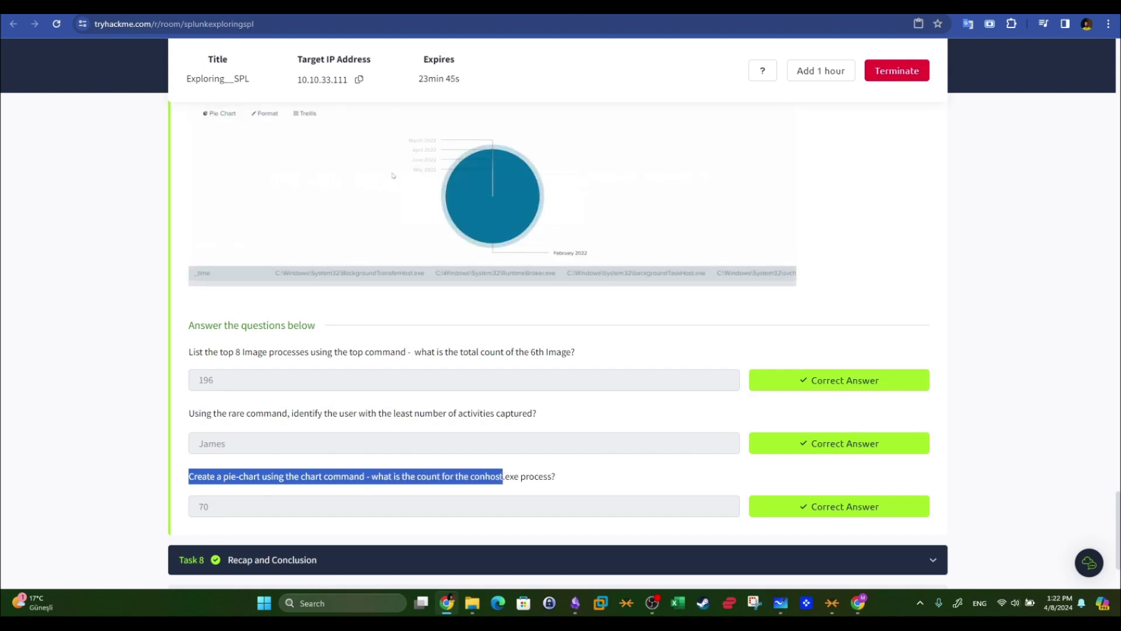
Return to Splunk, replace the rare command with chart count by Image, and run the search.
click(280, 7)
drag(80, 245, 43, 245)
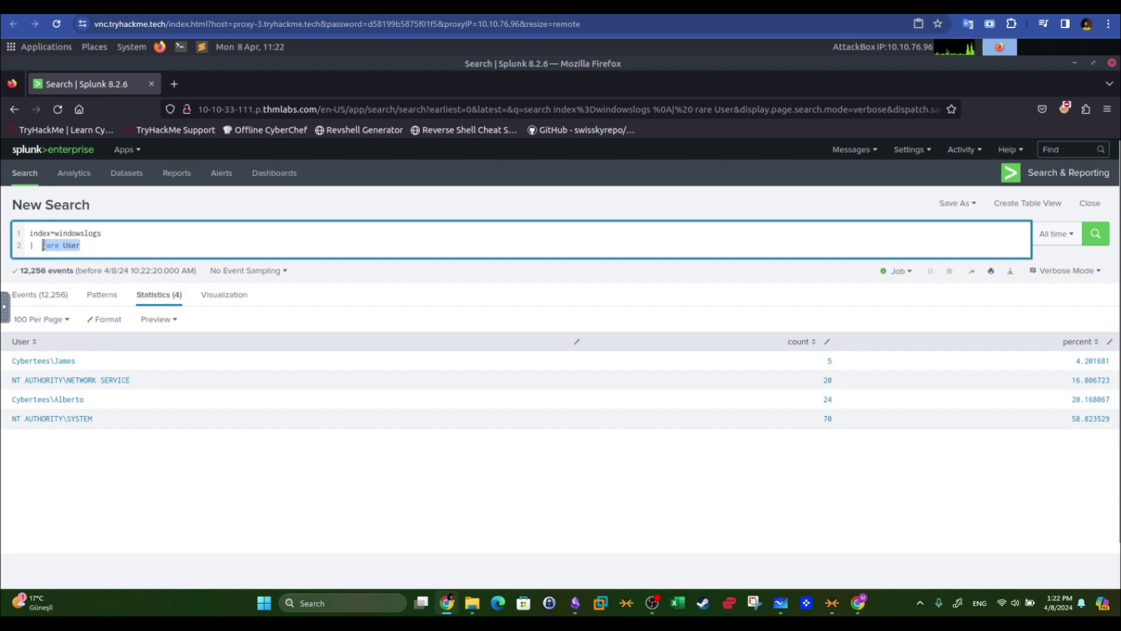
text(chart co)
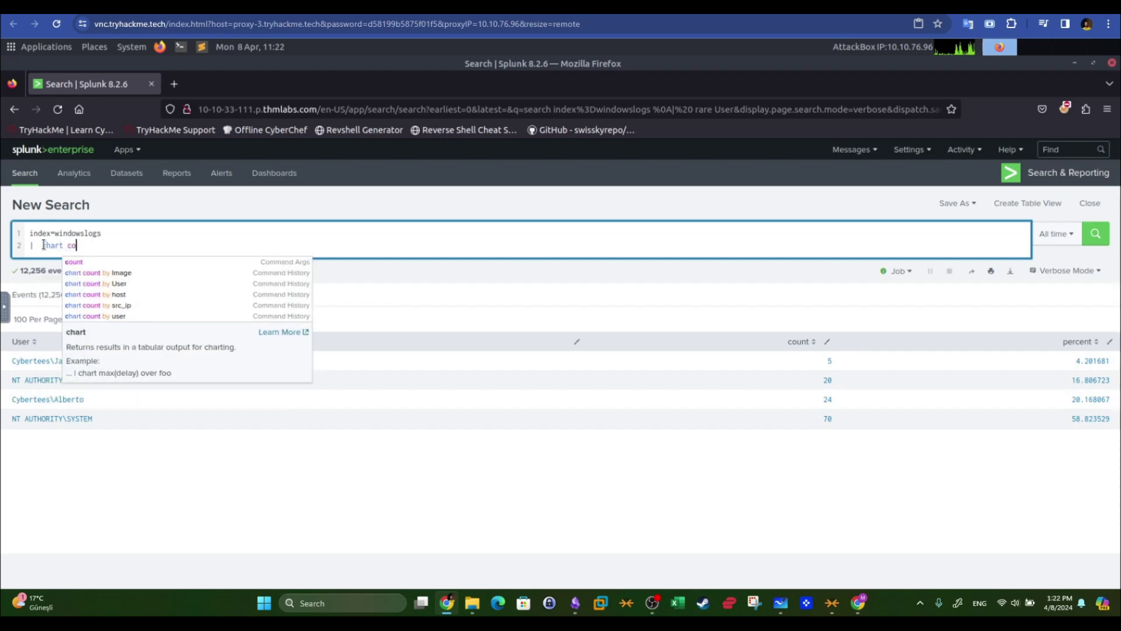
text(unt by)
key(BackSpace)
key(BackSpace)
key(BackSpace)
key(BackSpace)
key(BackSpace)
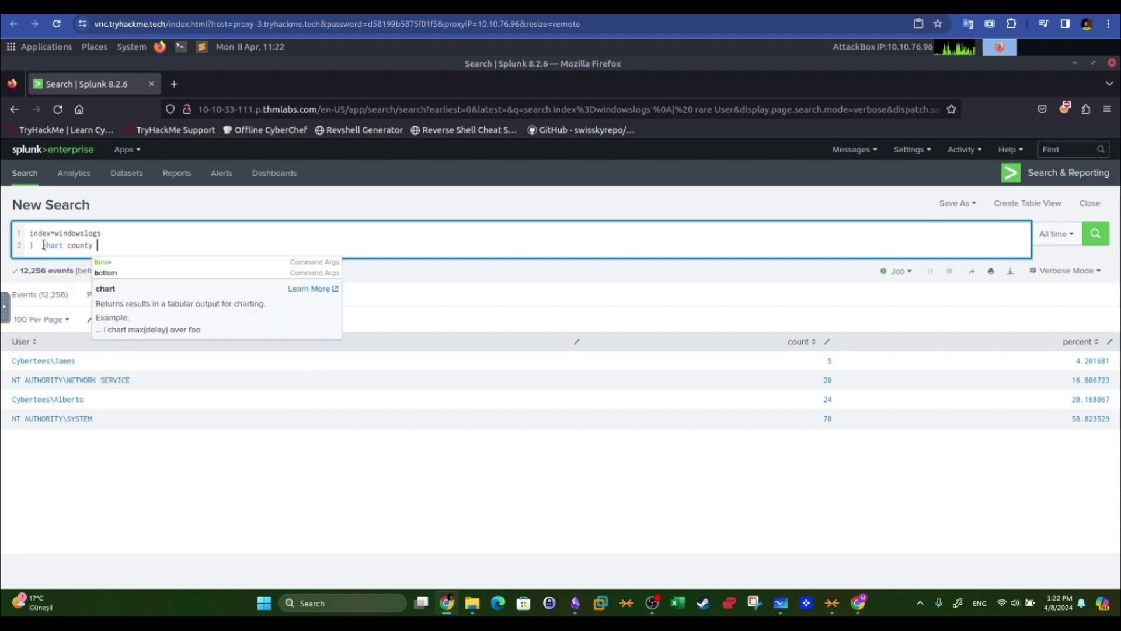
text(by Ima)
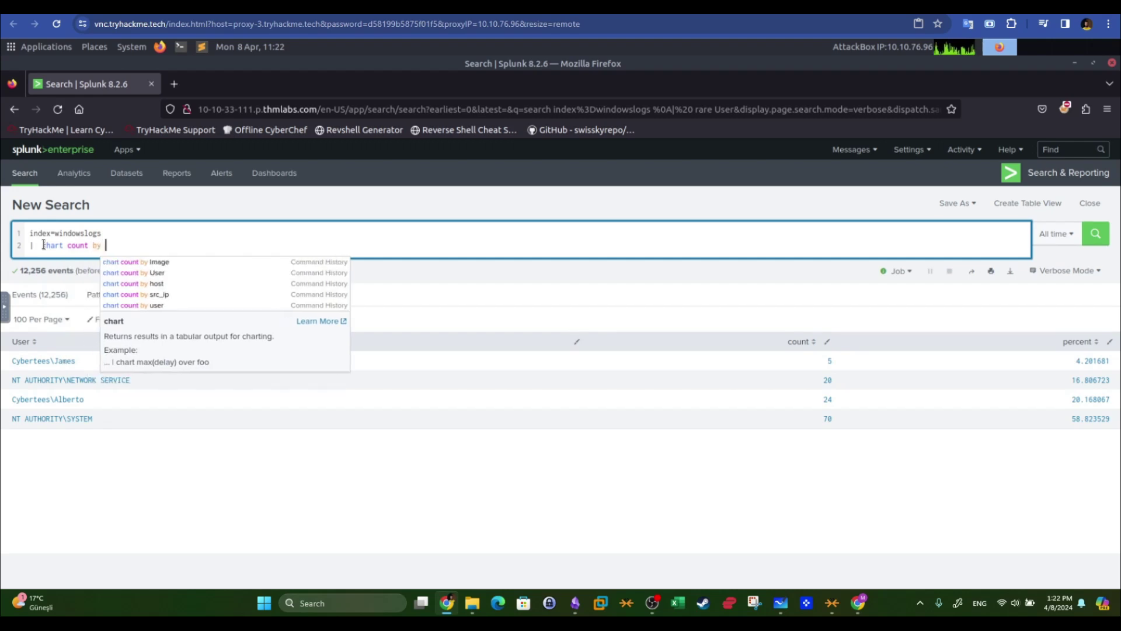
text(ge)
double_click(111, 249)
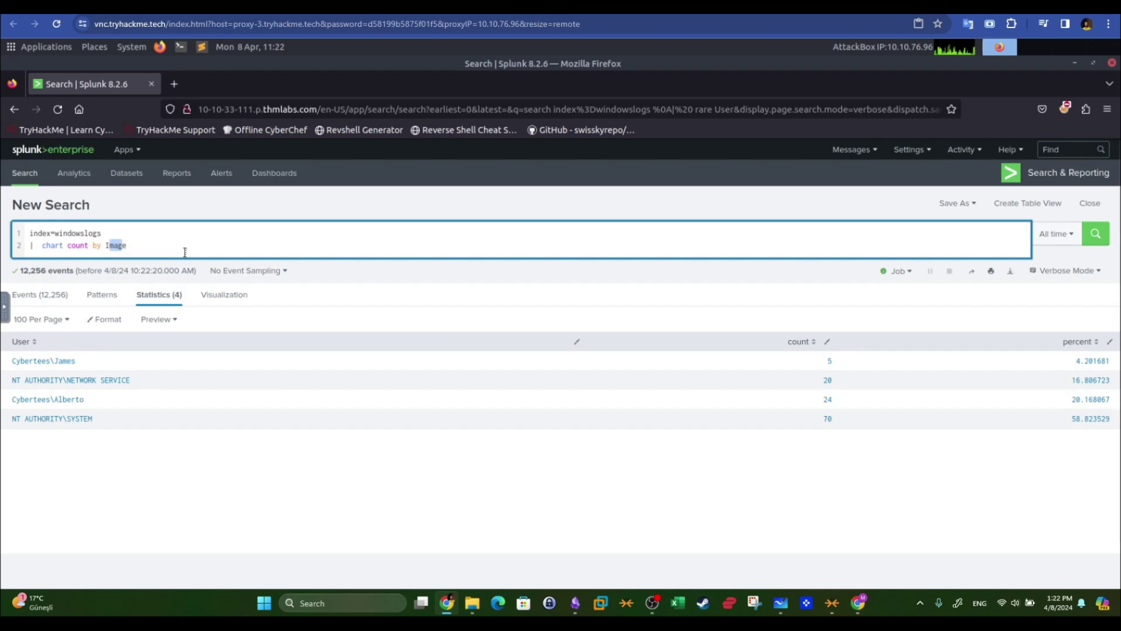
click(1096, 233)
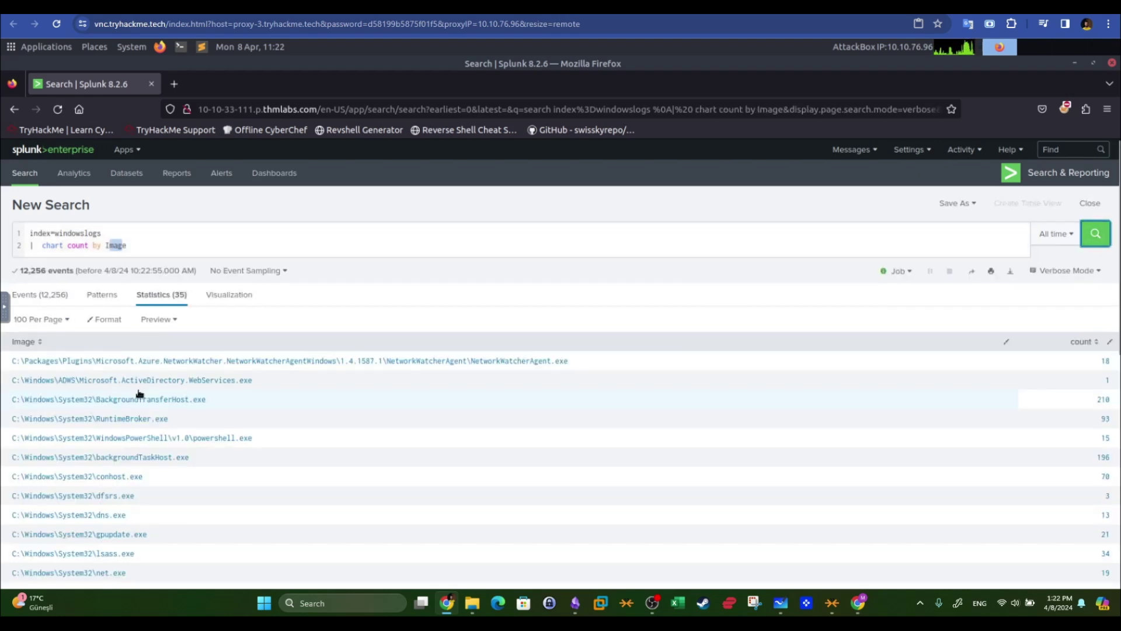
Show the Image counts as a pie chart and check it against the conhost.exe question in TryHackMe.
click(227, 295)
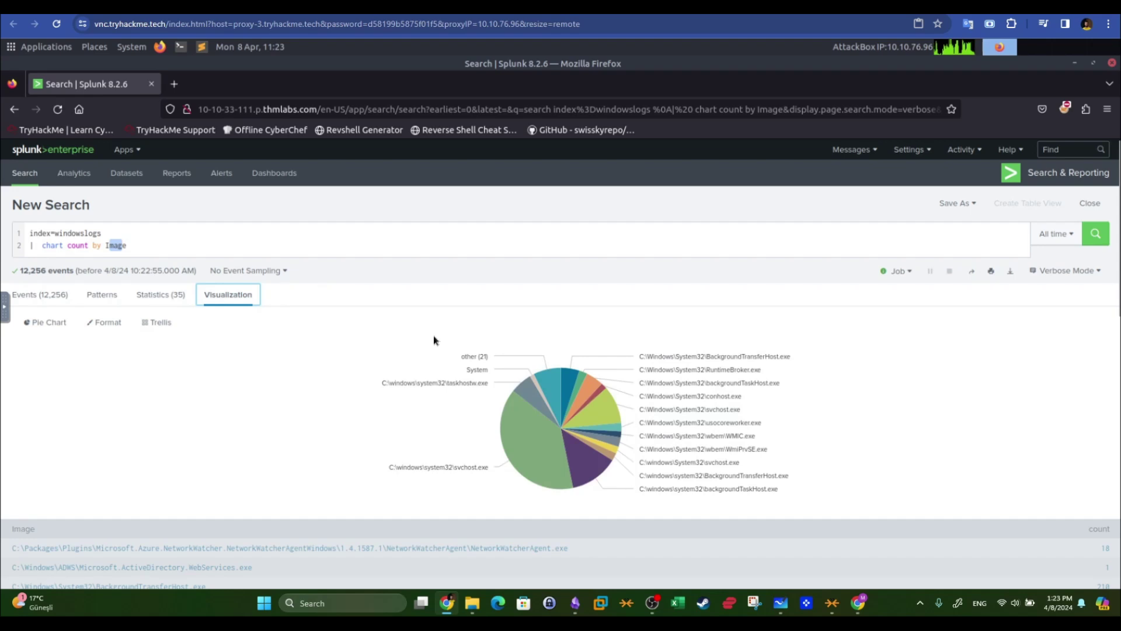
click(41, 323)
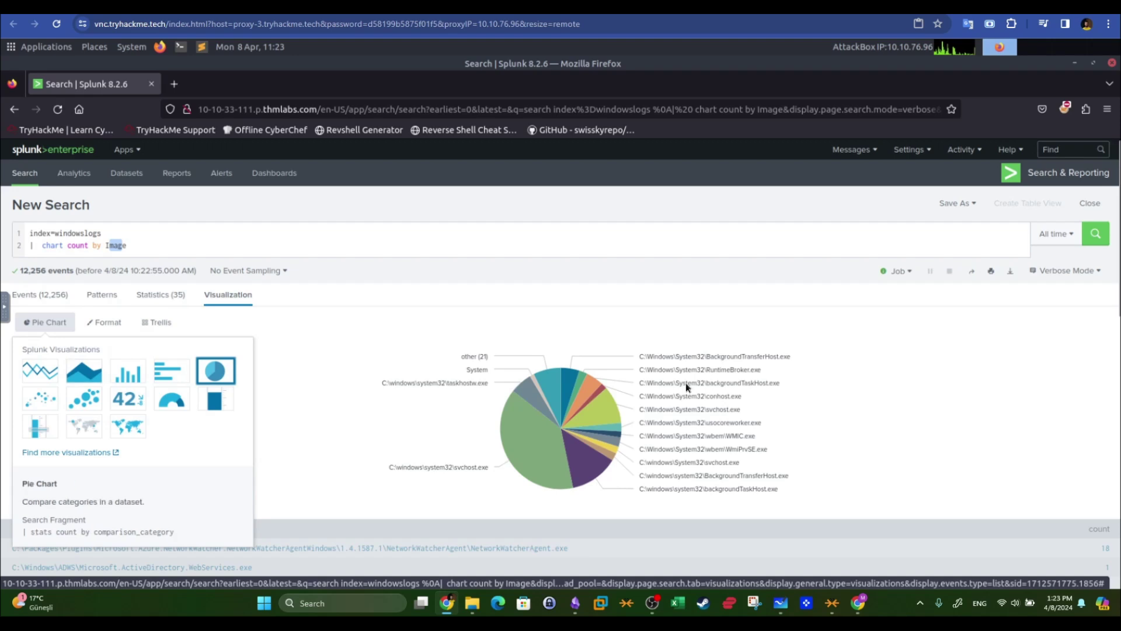
click(847, 414)
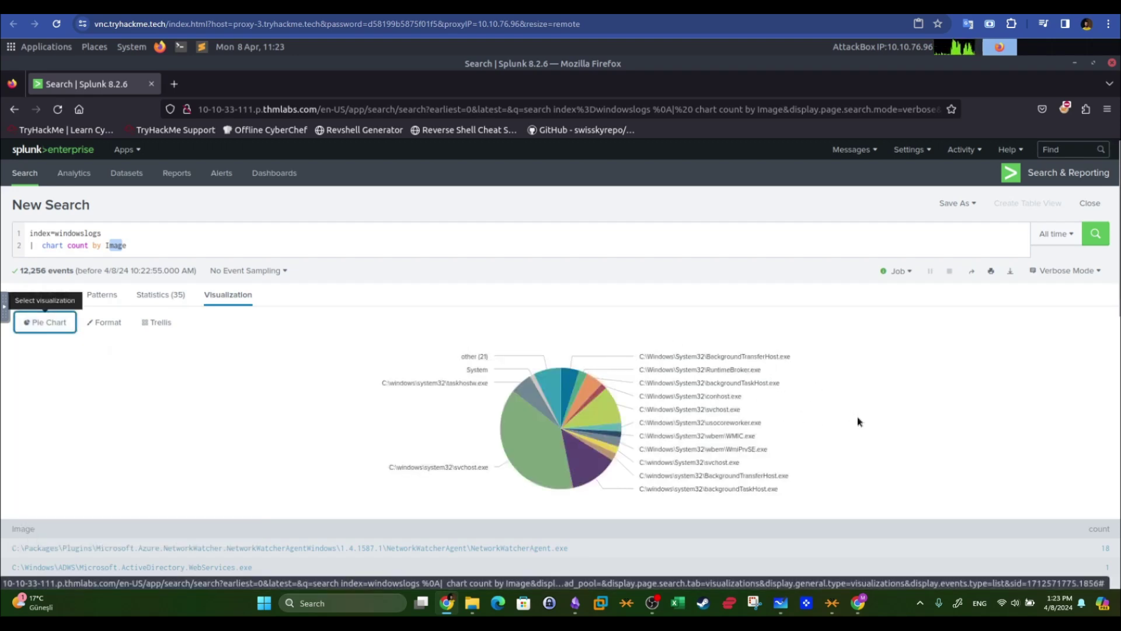
key(ctrl+Tab)
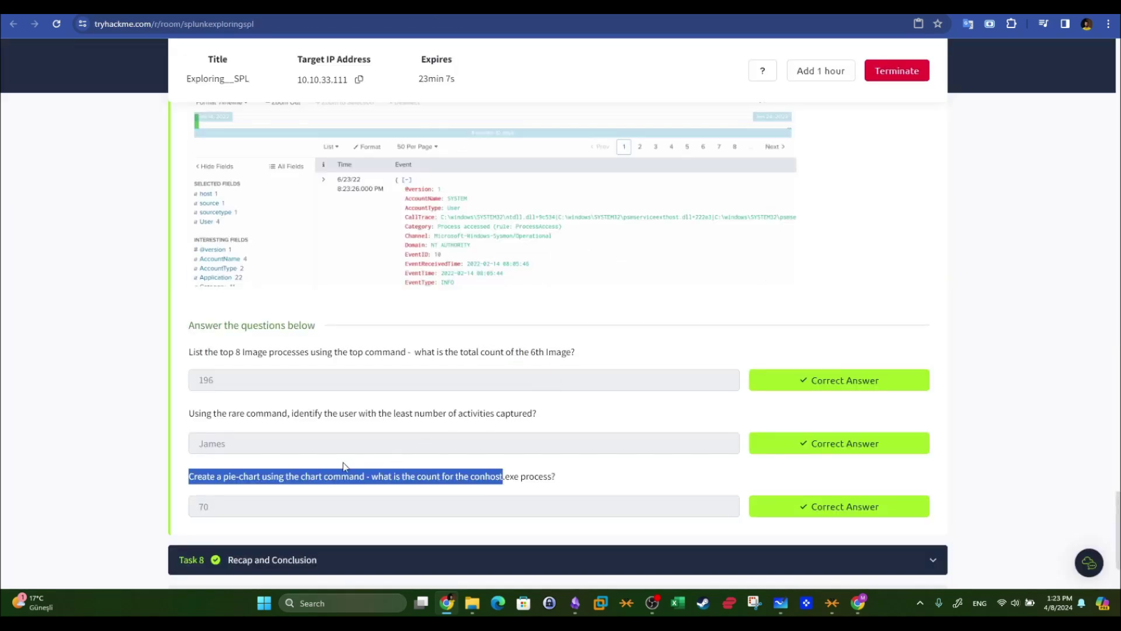
click(370, 490)
key(ctrl+Tab)
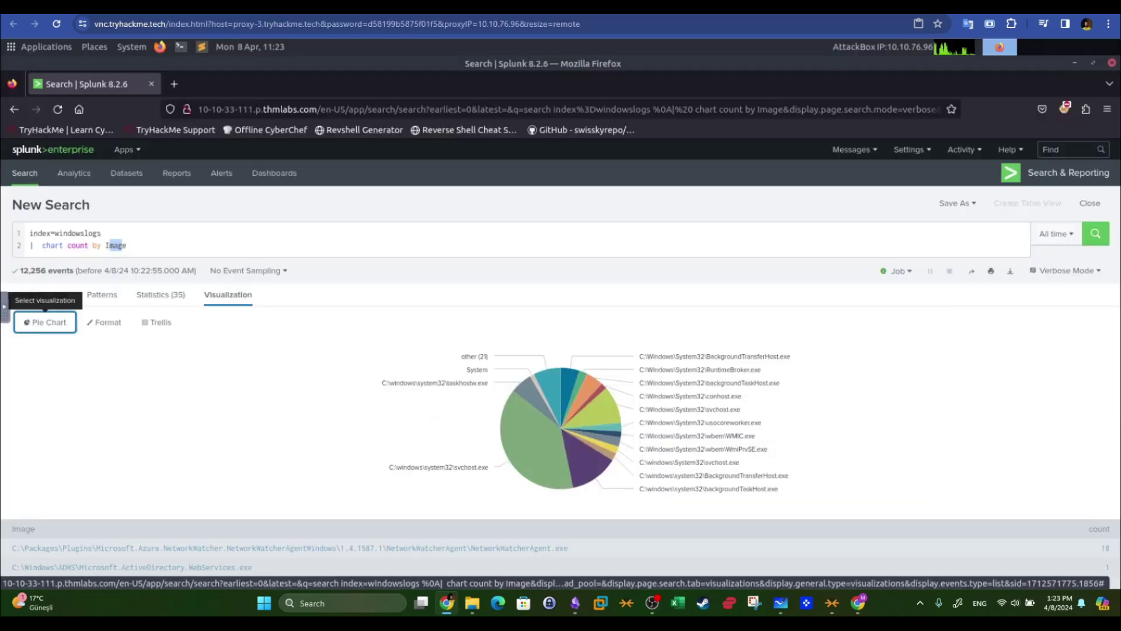
Try the column chart for the Image counts and change the visualization to a bar chart.
click(35, 326)
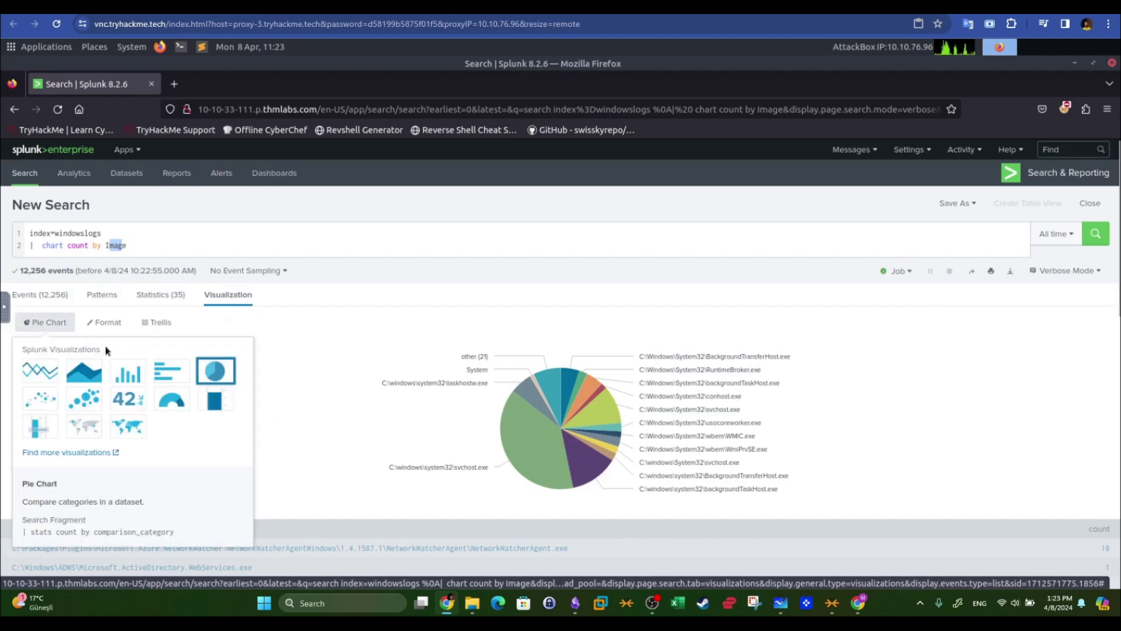
click(124, 373)
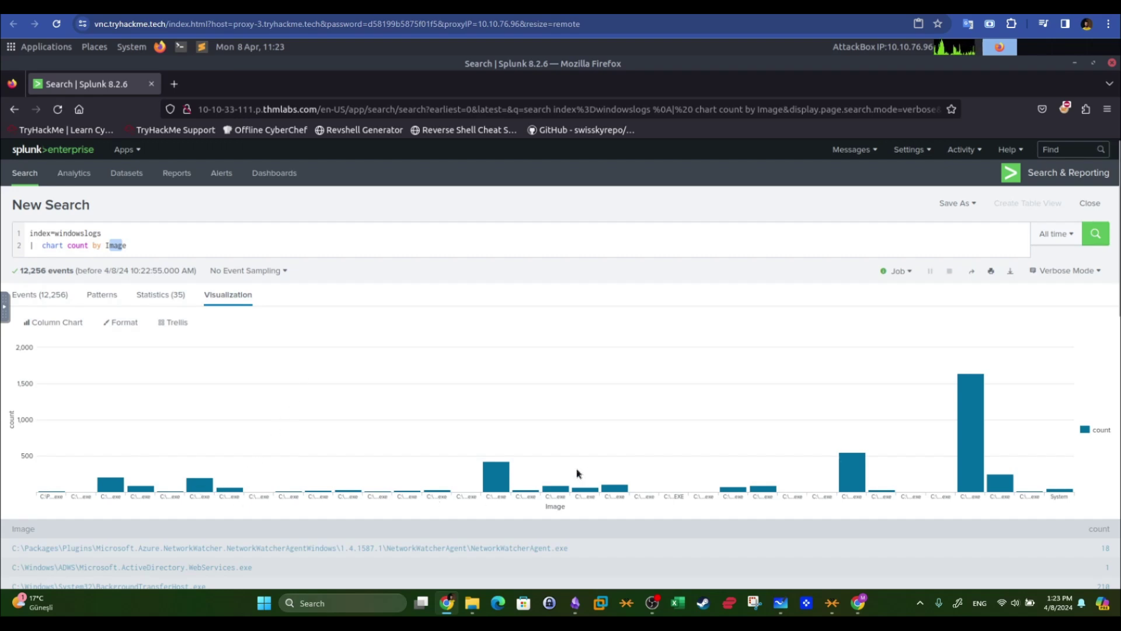
click(76, 323)
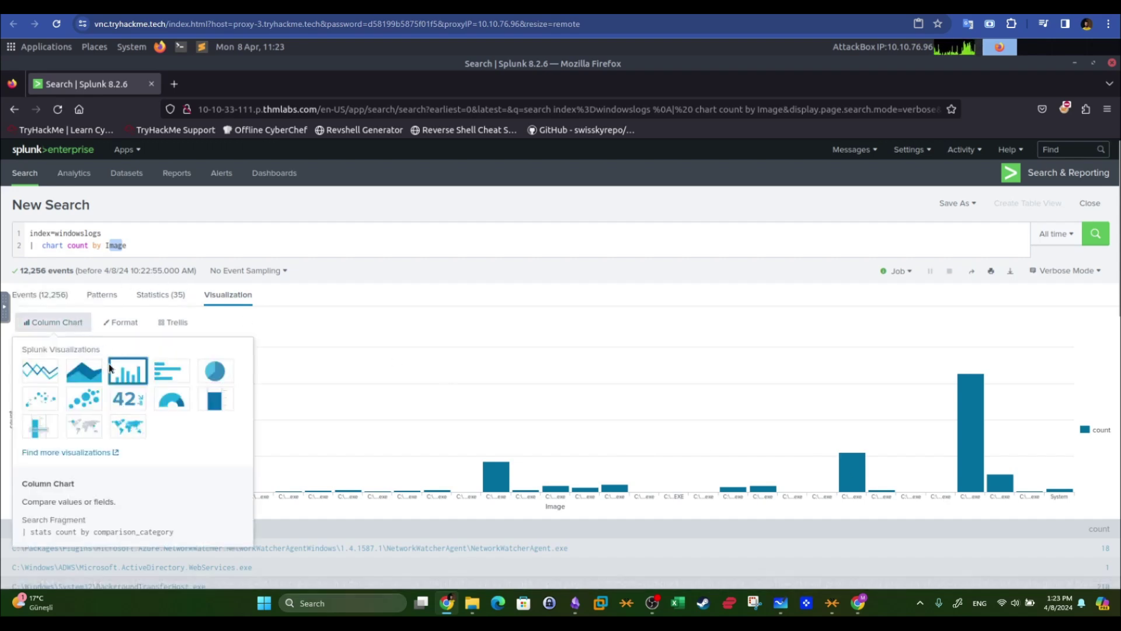
click(173, 371)
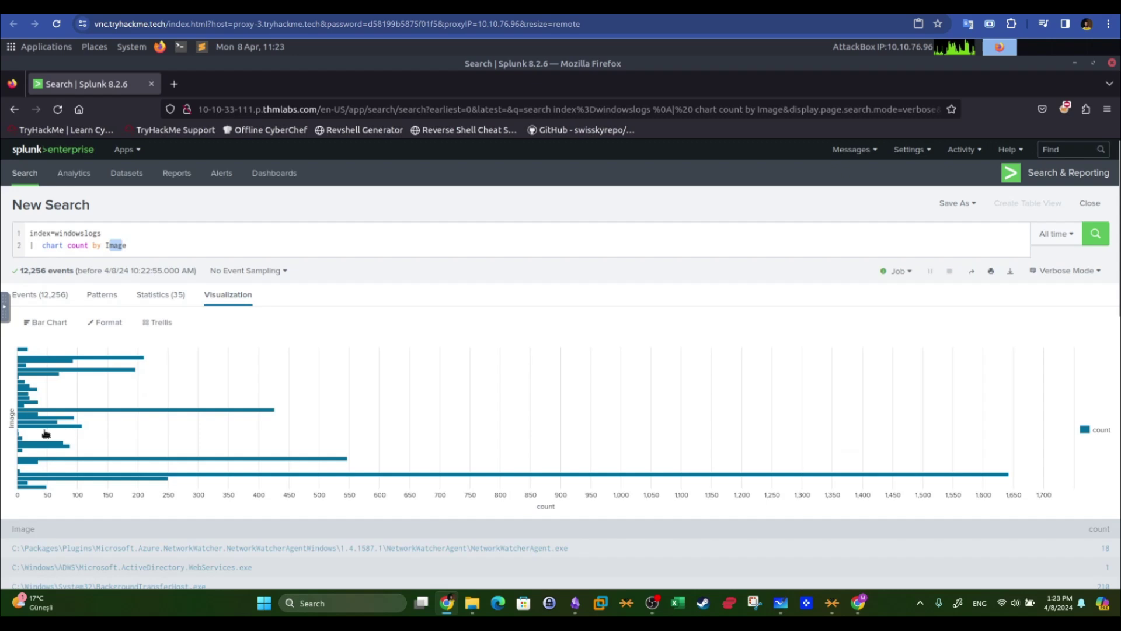
Change the Image counts visualization back to a pie chart and inspect the conhost.exe slice.
click(48, 325)
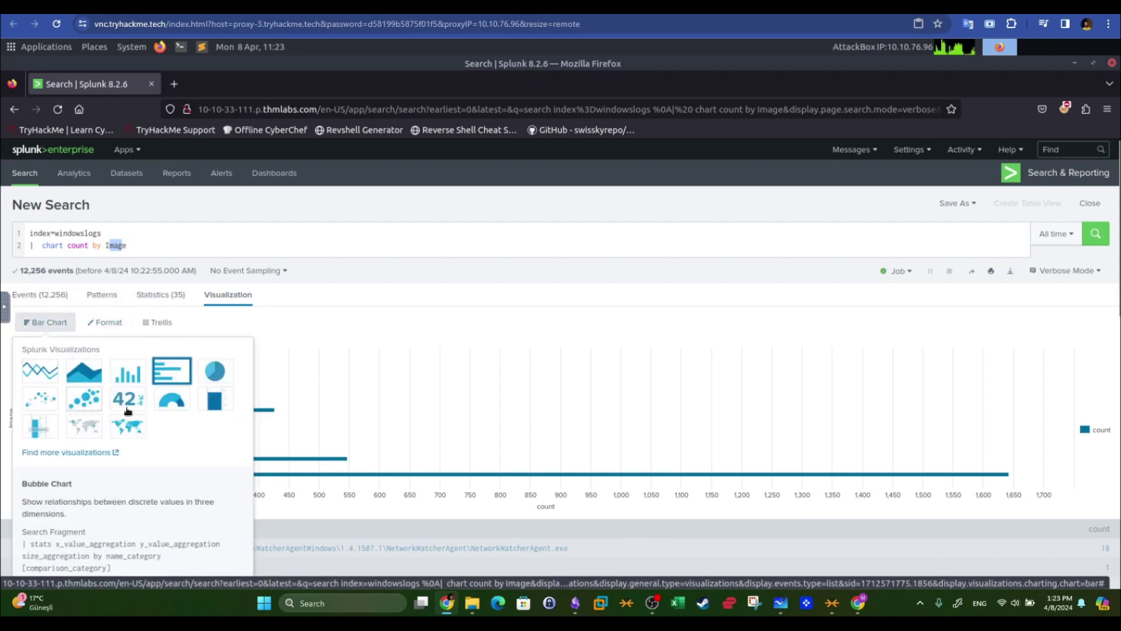
click(225, 376)
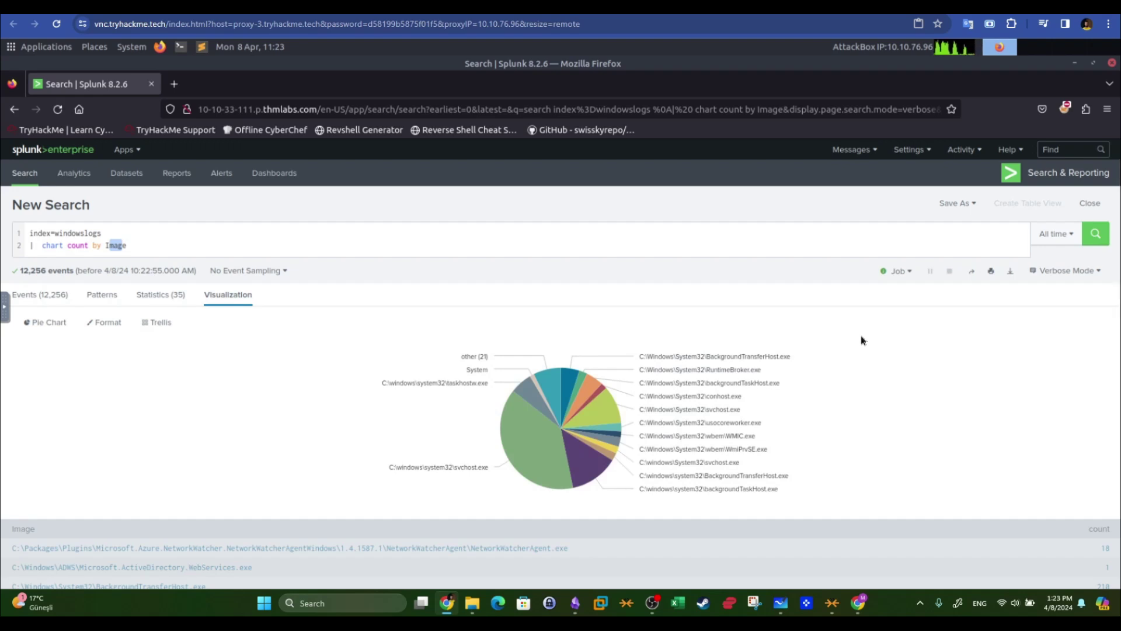
mouse_move(688, 398)
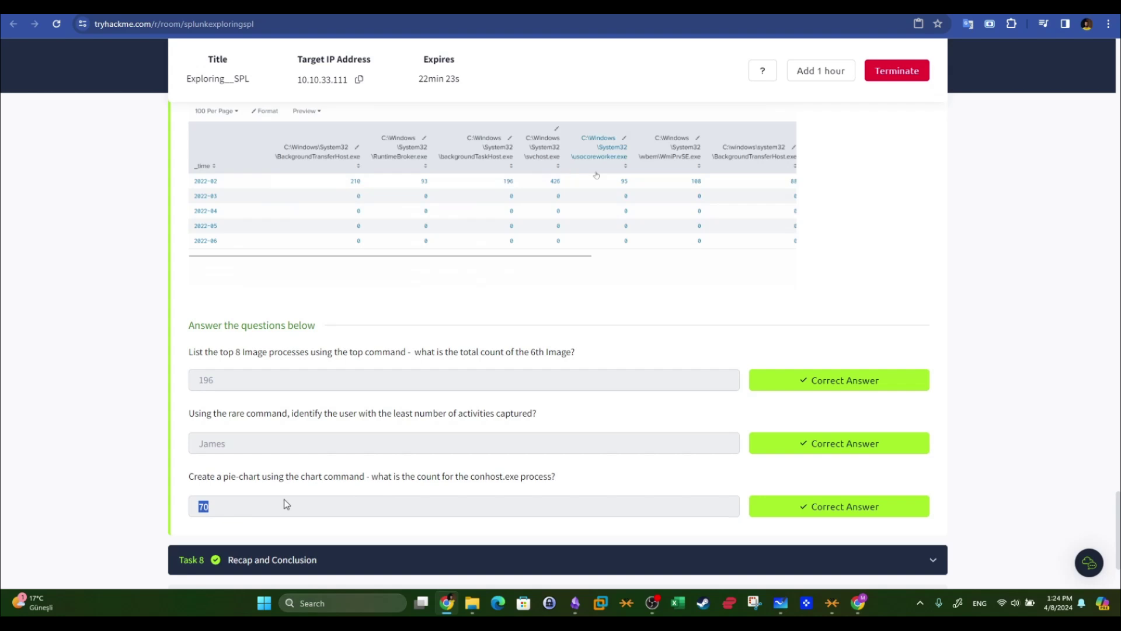
Open Task 8, Recap and Conclusion, in the TryHackMe room and review the Advanced Splunk module on the learning path page.
click(440, 570)
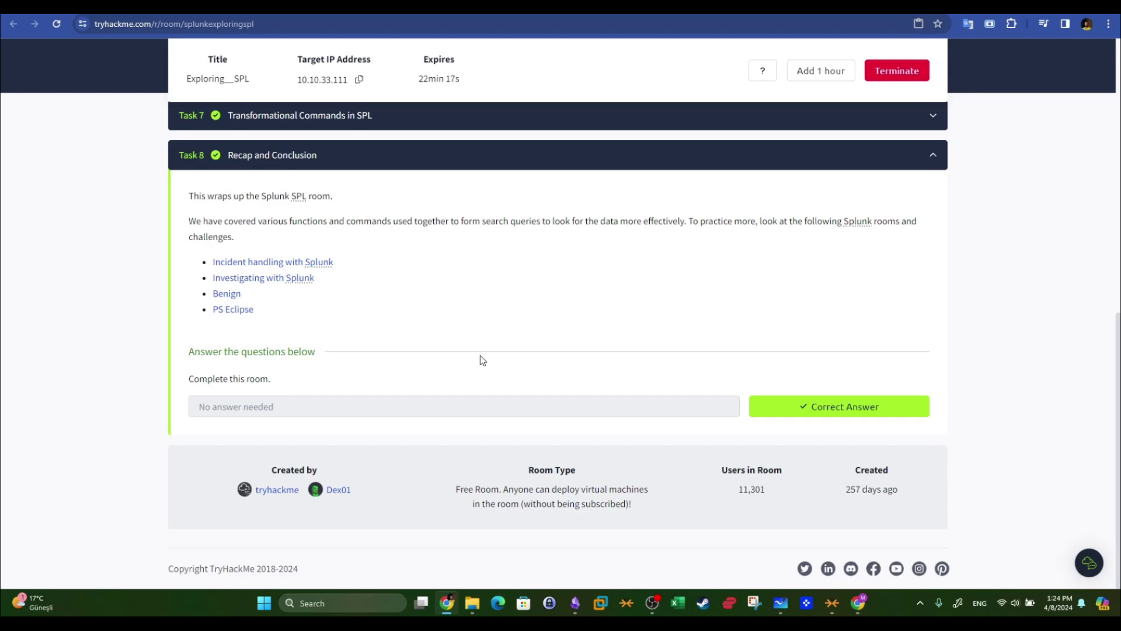
click(276, 8)
scroll(335, 256, down, 4)
scroll(344, 176, up, 2)
scroll(349, 169, up, 2)
scroll(349, 169, down, 6)
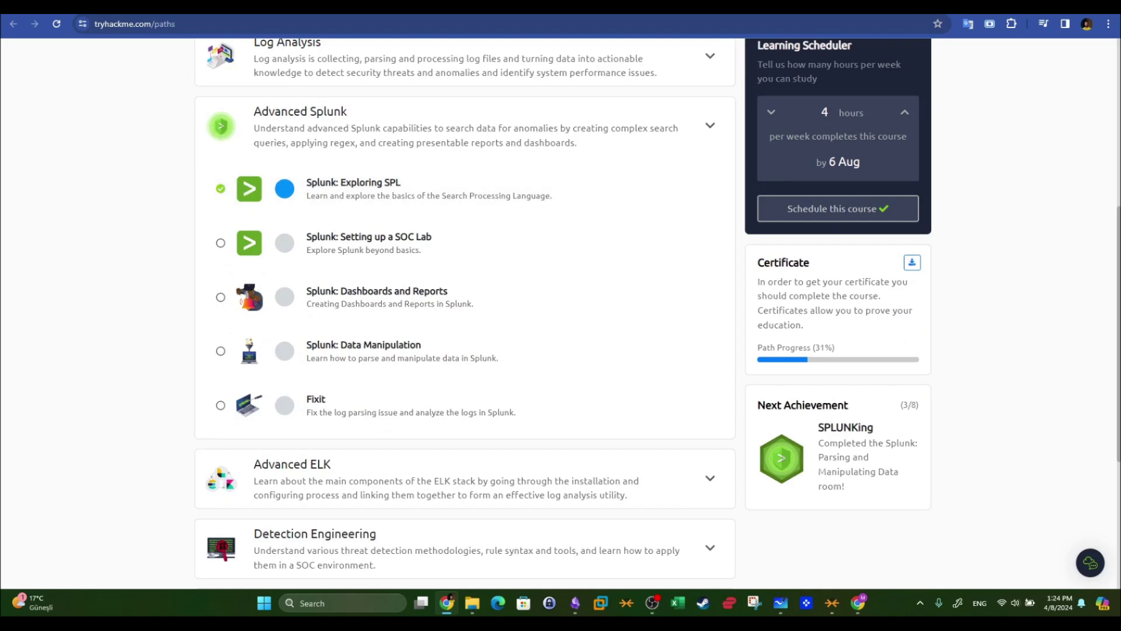
Look through the Splunk SIEM Training Tutorials playlist on YouTube and return to the TryHackMe Exploring SPL room.
click(374, 8)
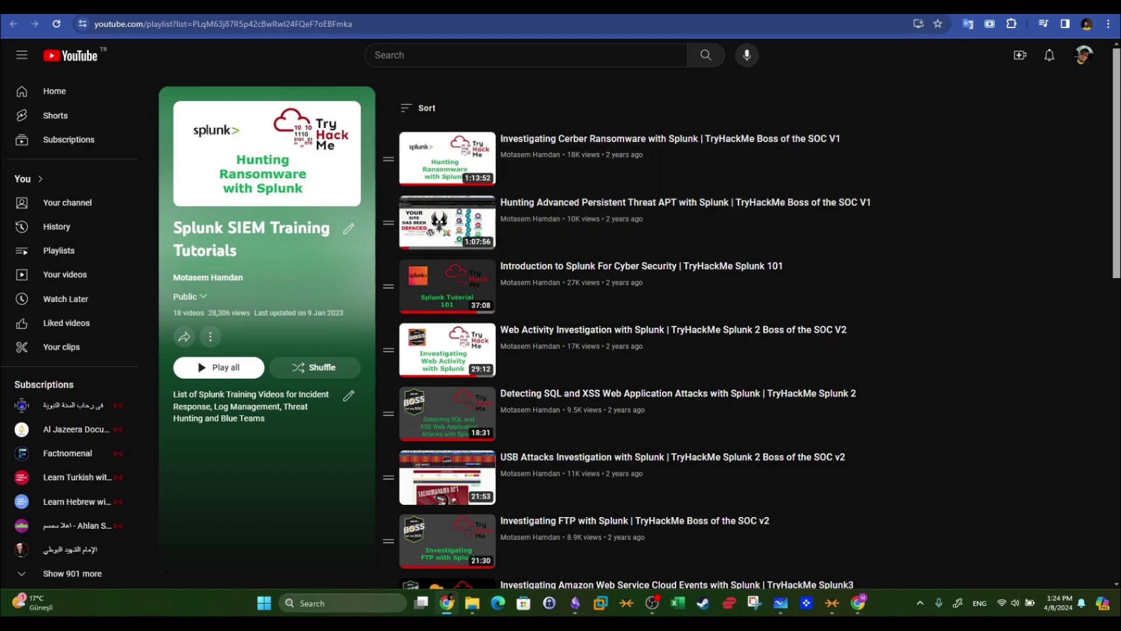
scroll(642, 327, down, 4)
scroll(642, 327, down, 3)
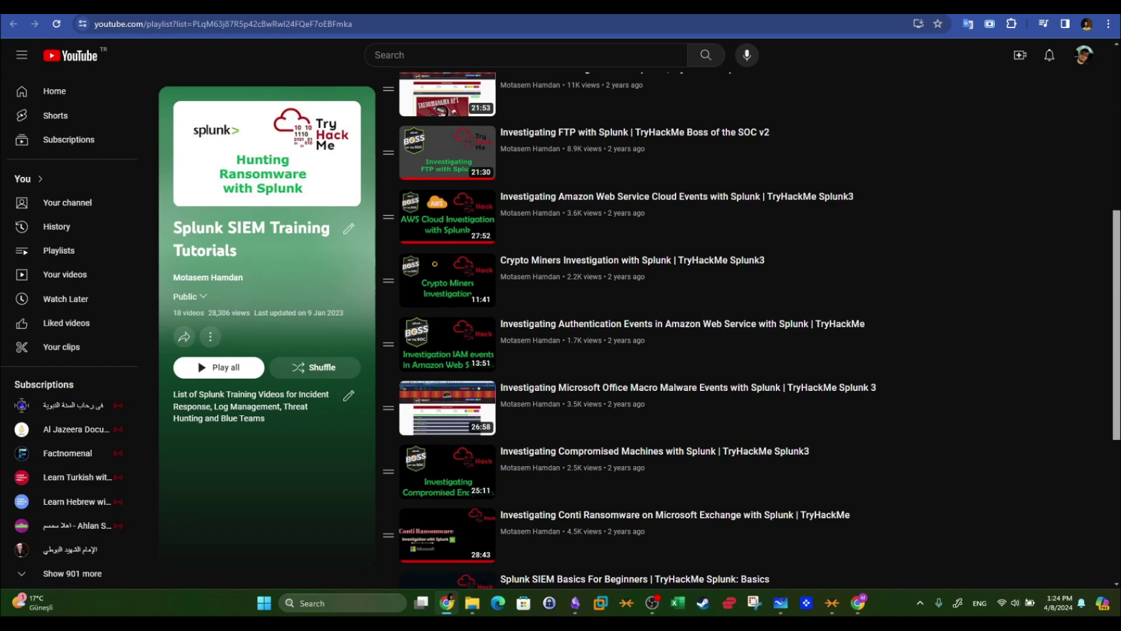
scroll(1101, 388, down, 6)
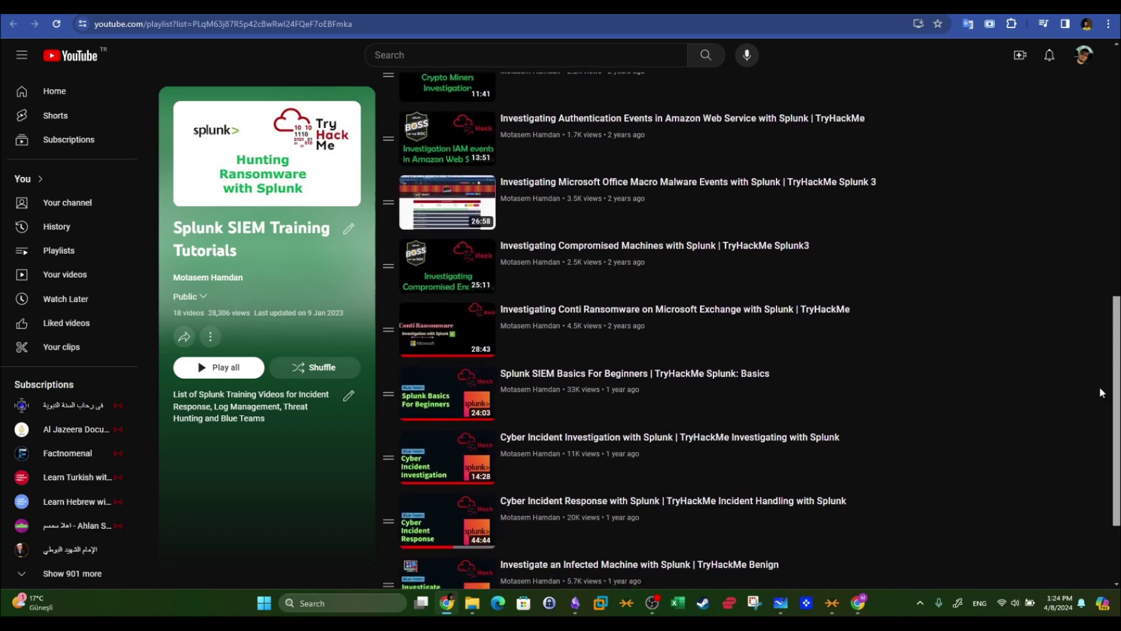
key(ctrl+shift+Tab)
key(ctrl+shift+Tab)
key(ctrl+Tab)
key(ctrl+shift+Tab)
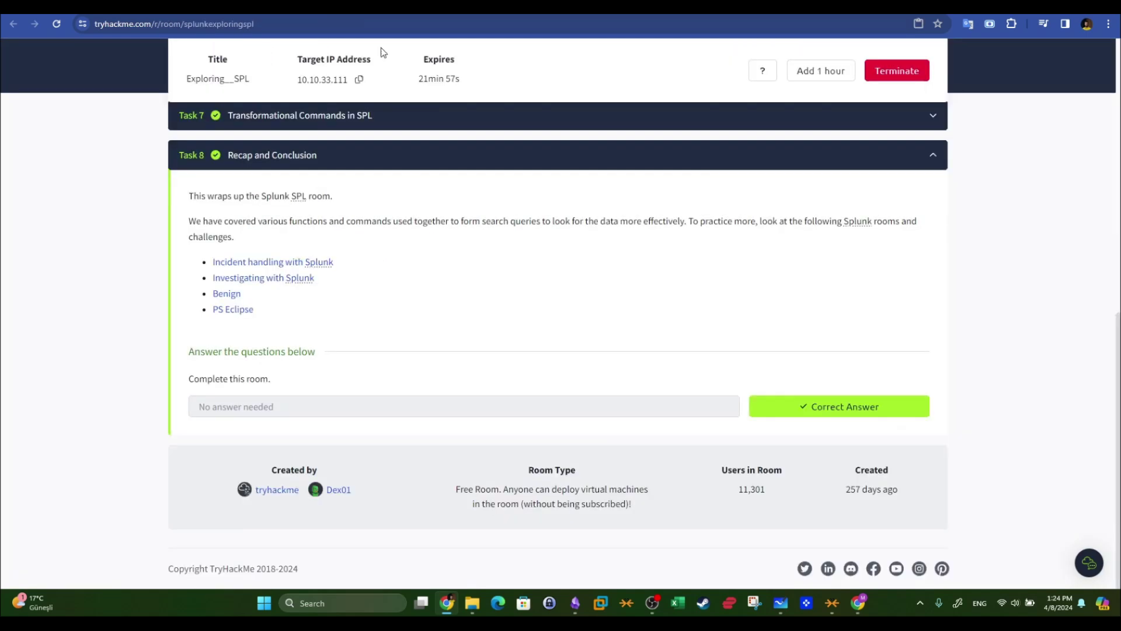